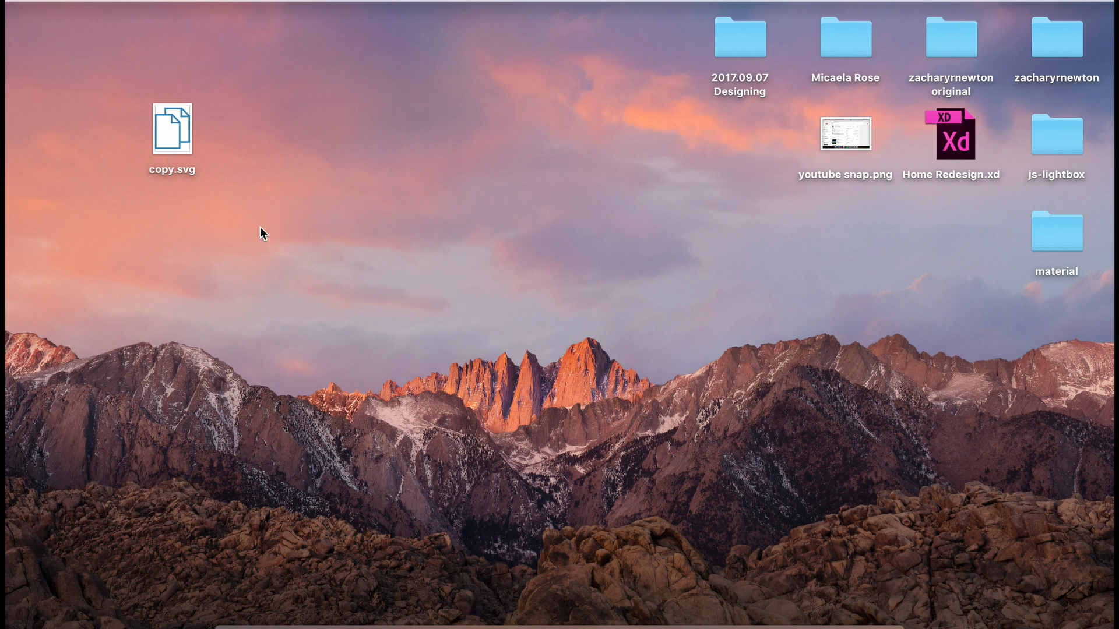
Step: Open copy.svg from the desktop in Safari to view the icon, and close it again
left_click_drag(252, 215, 85, 61)
left_click_drag(177, 130, 784, 620)
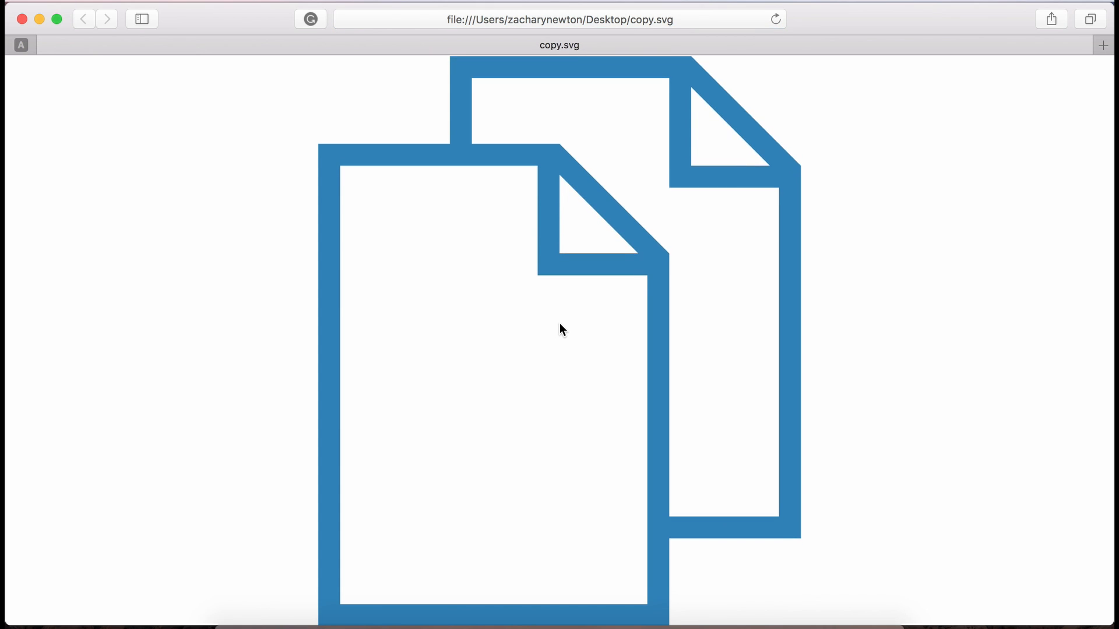
key("super+w")
left_click(560, 323)
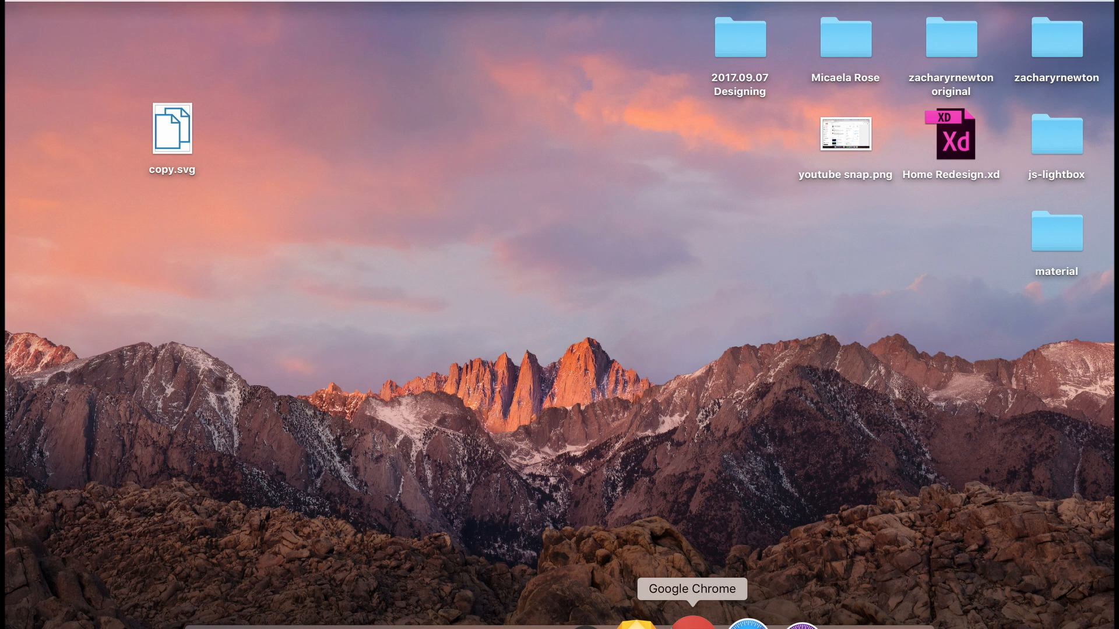
Step: Switch to Google Chrome with the URL Dencoder mind map and quit Safari
left_click(692, 623)
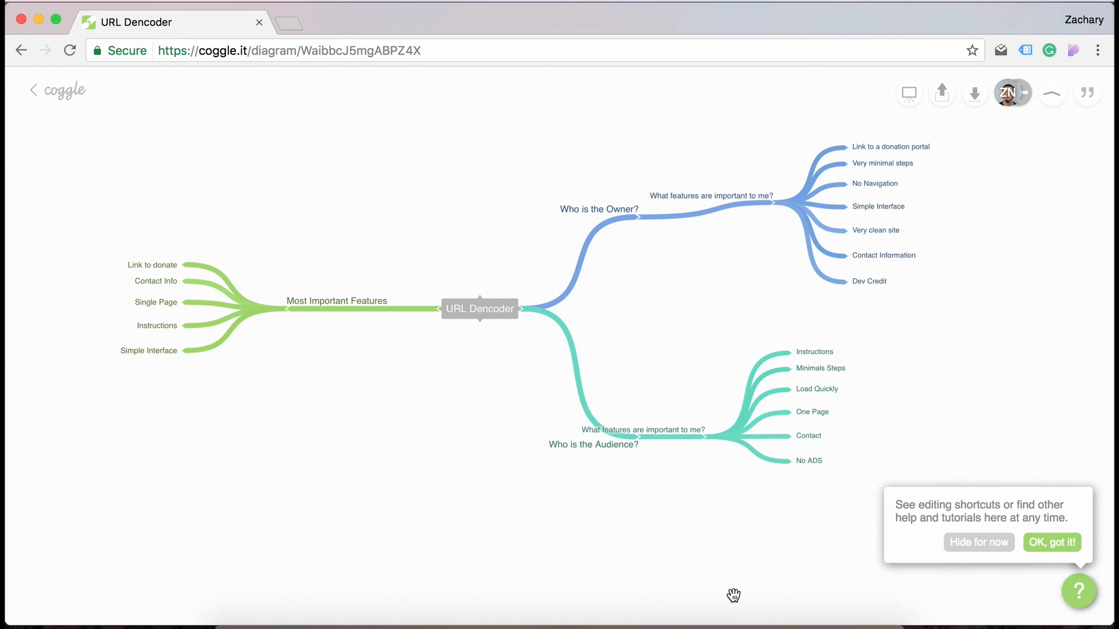
right_click(736, 625)
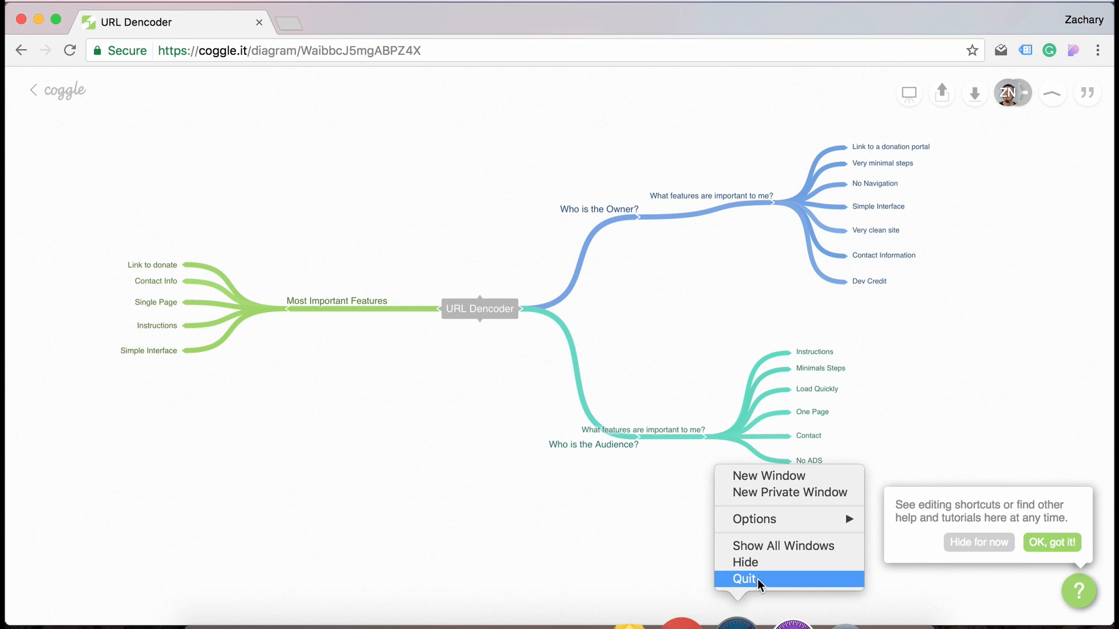
left_click(748, 579)
Step: Switch to Adobe Experience Design and create a new document with a Web 1280 artboard
left_click(527, 620)
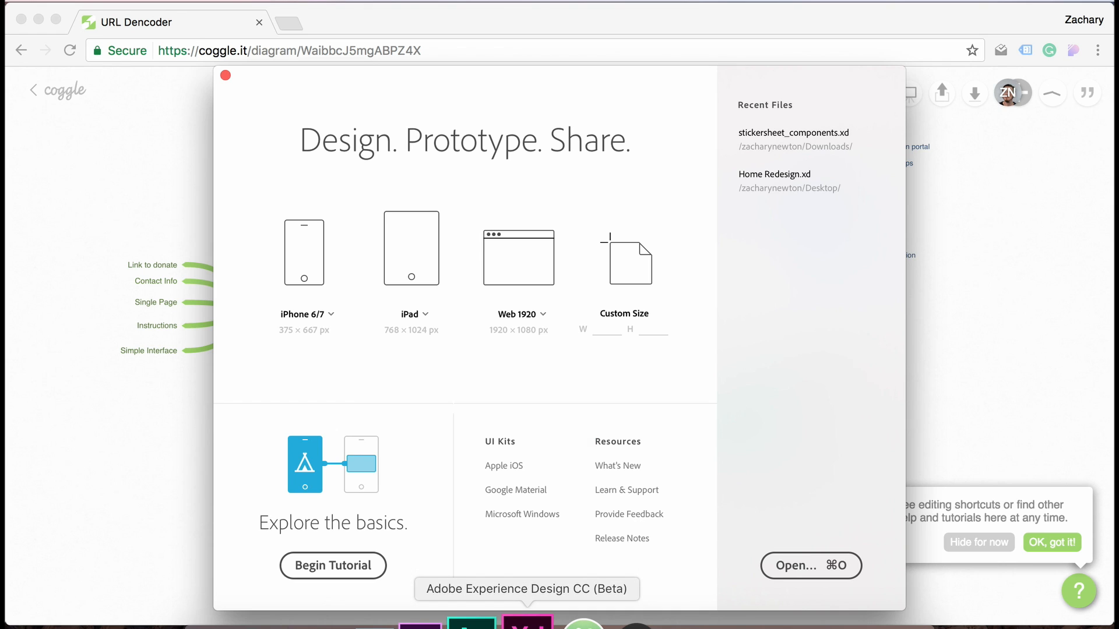
left_click(546, 316)
key("Escape")
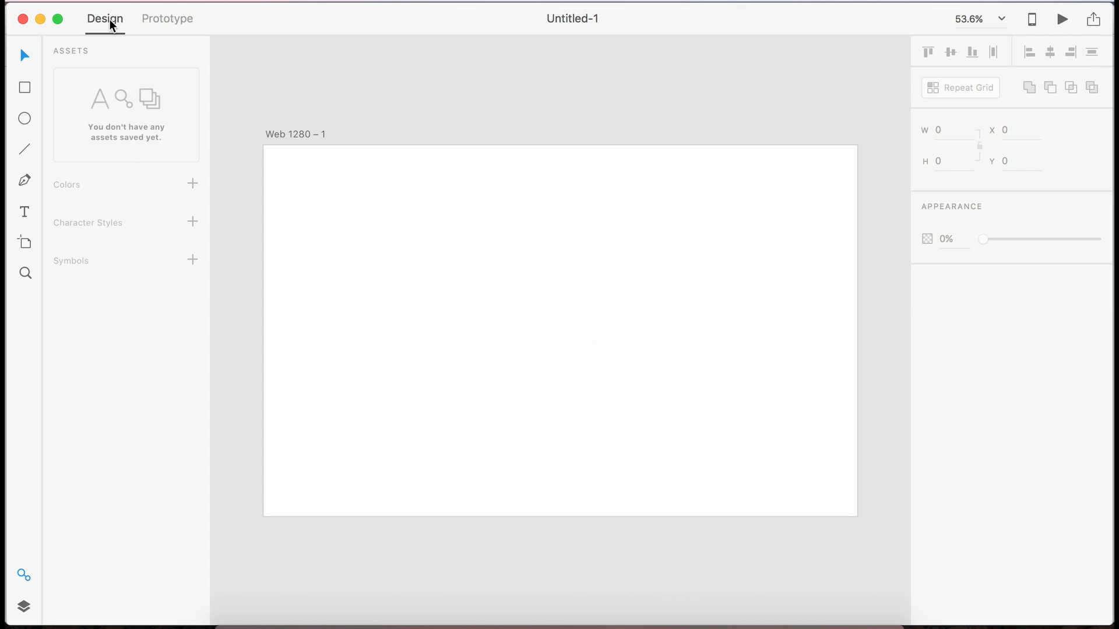
Step: Hide the Assets panel to give the artboard more room
key("super+shift+y")
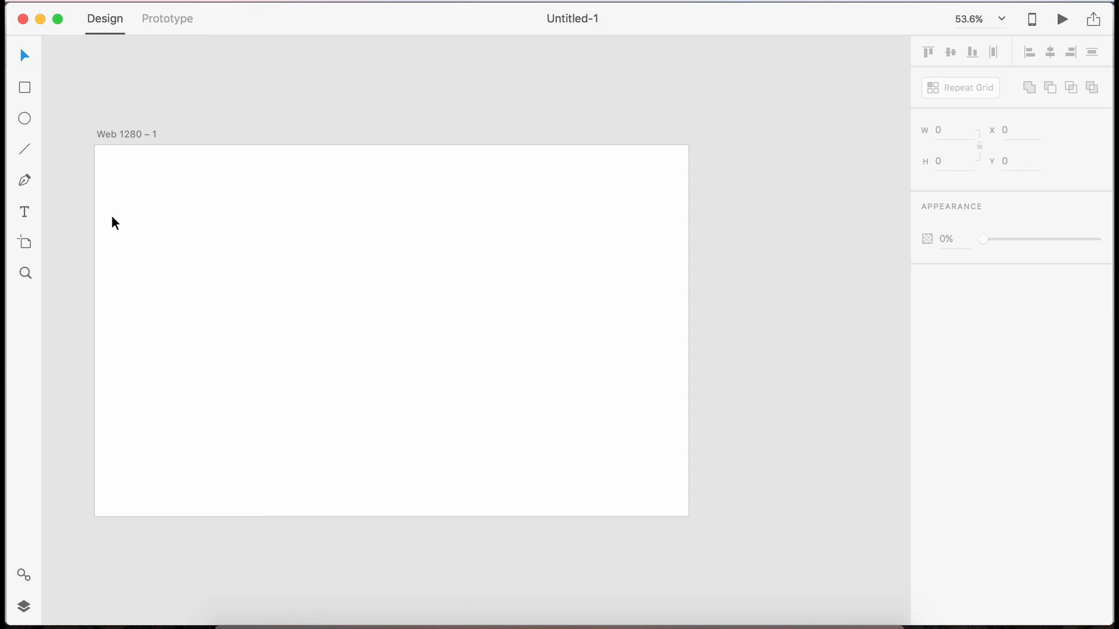
scroll(354, 371, "left", 5)
scroll(354, 368, "right", 2)
scroll(354, 369, "up", 2)
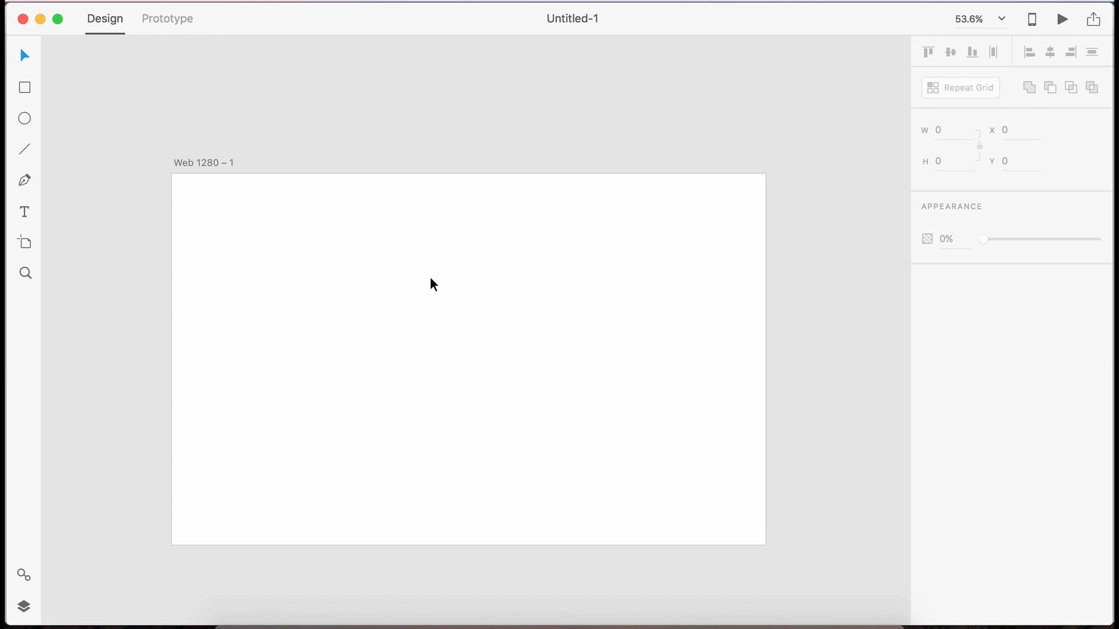
Step: Change the Web 1280 artboard's fill to a gradient with the start colour #20E6BE
left_click(205, 162)
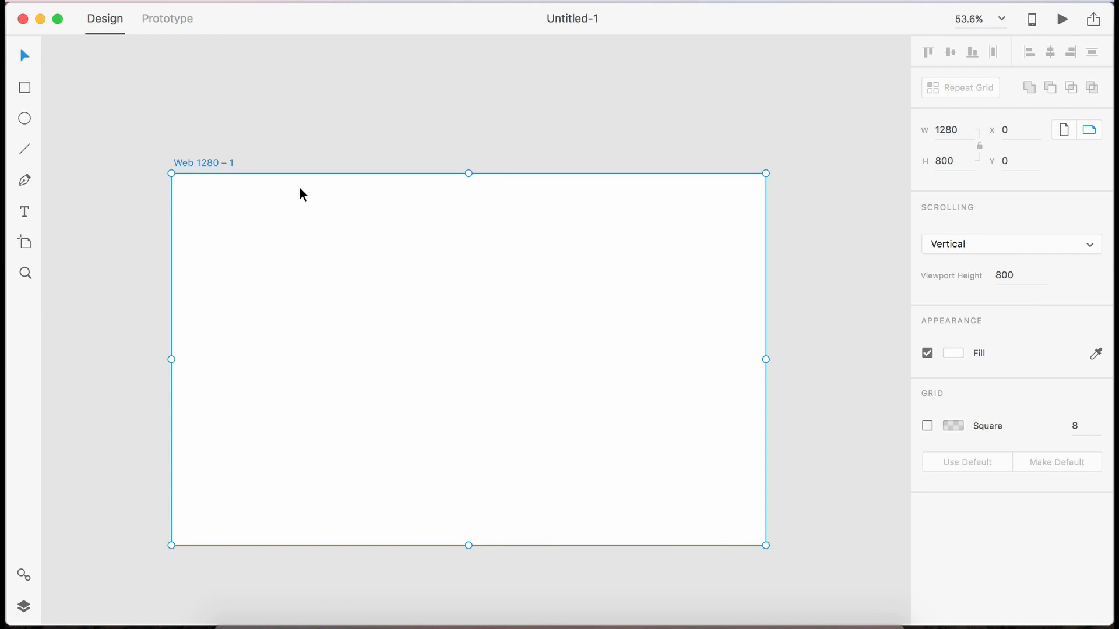
left_click(328, 112)
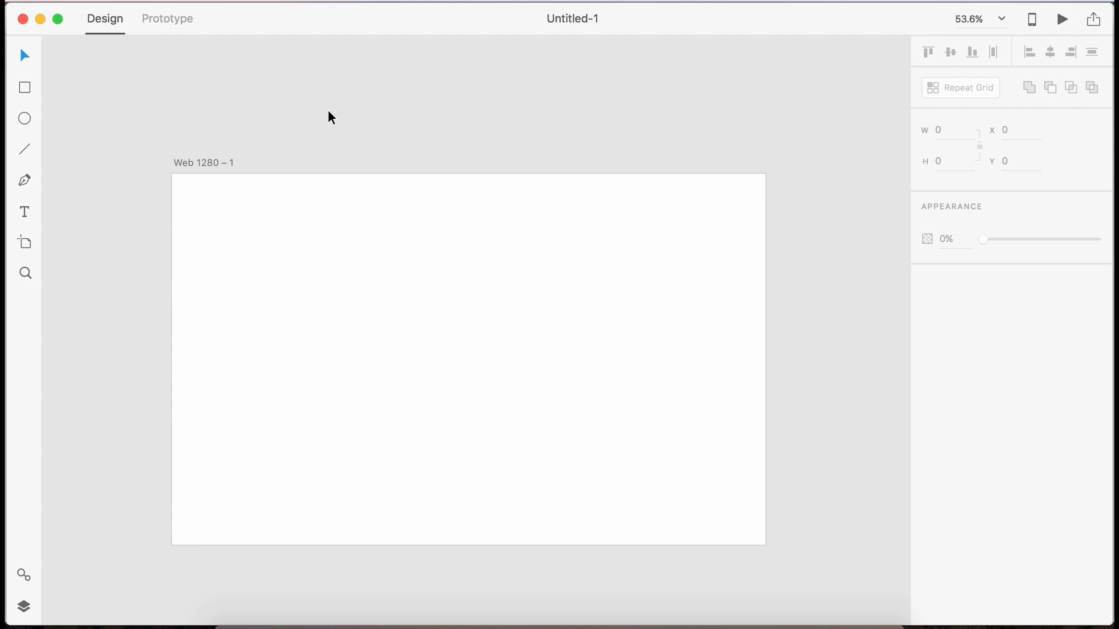
left_click(232, 166)
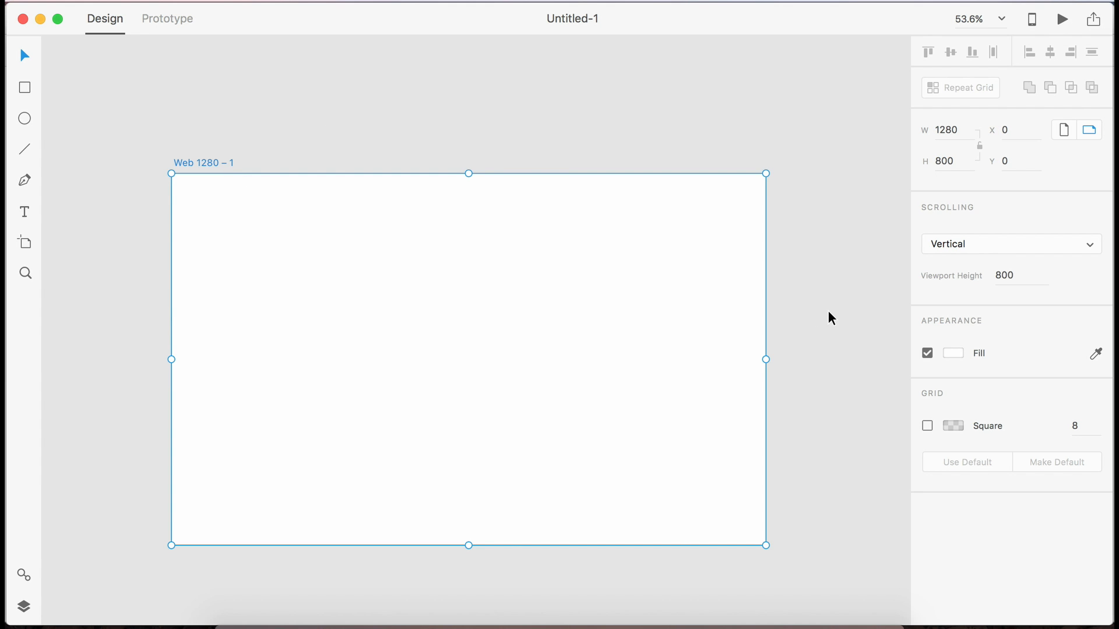
left_click(959, 352)
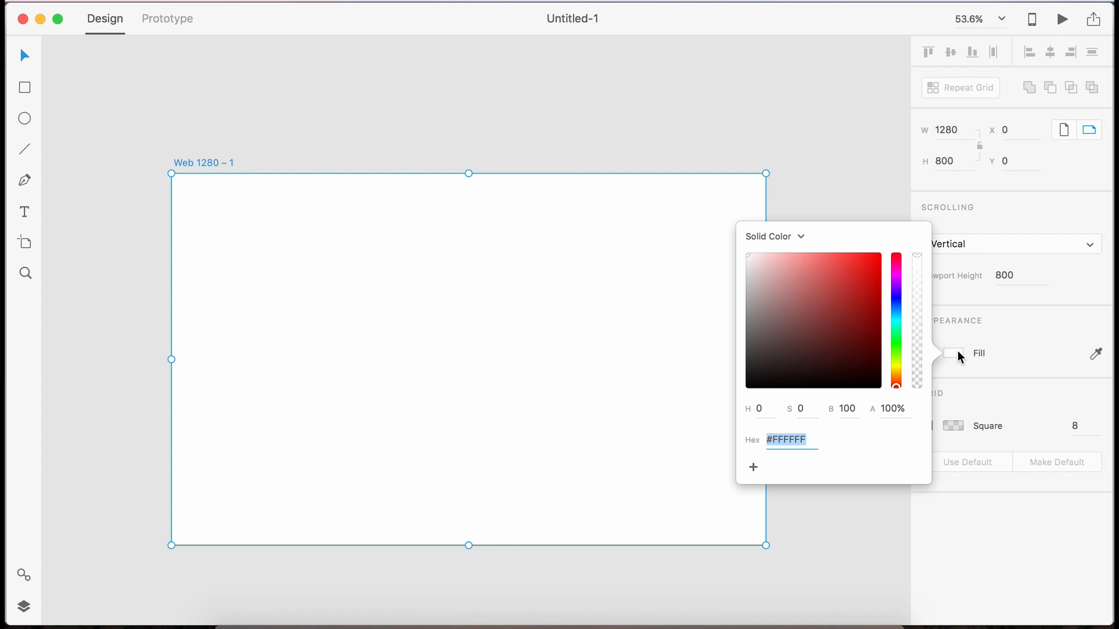
left_click(793, 238)
left_click(790, 247)
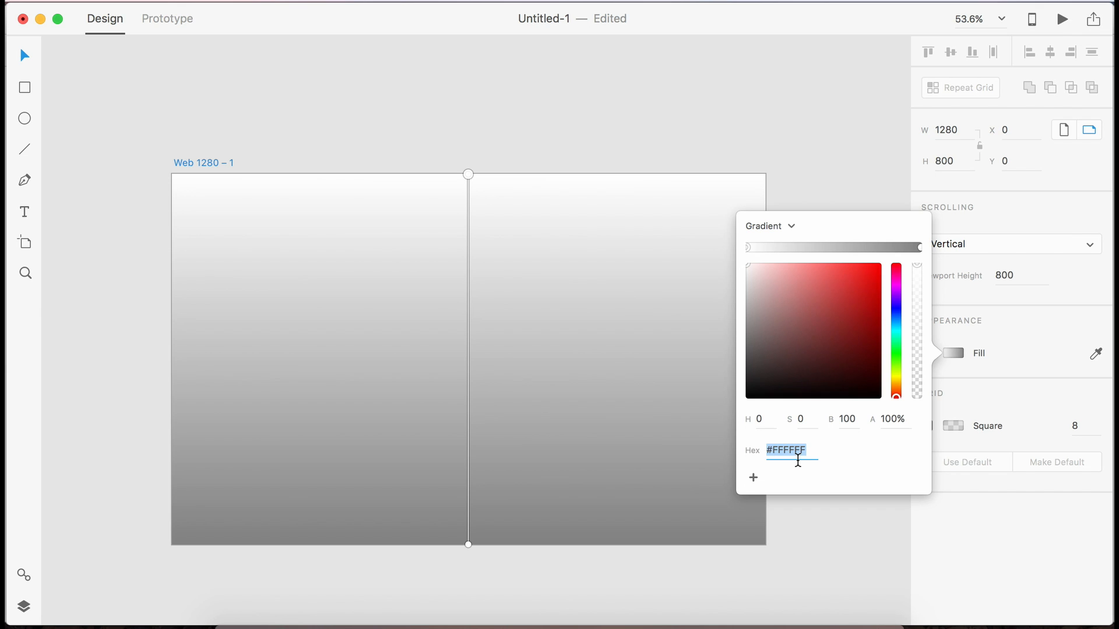
type("20e6be")
key("Return")
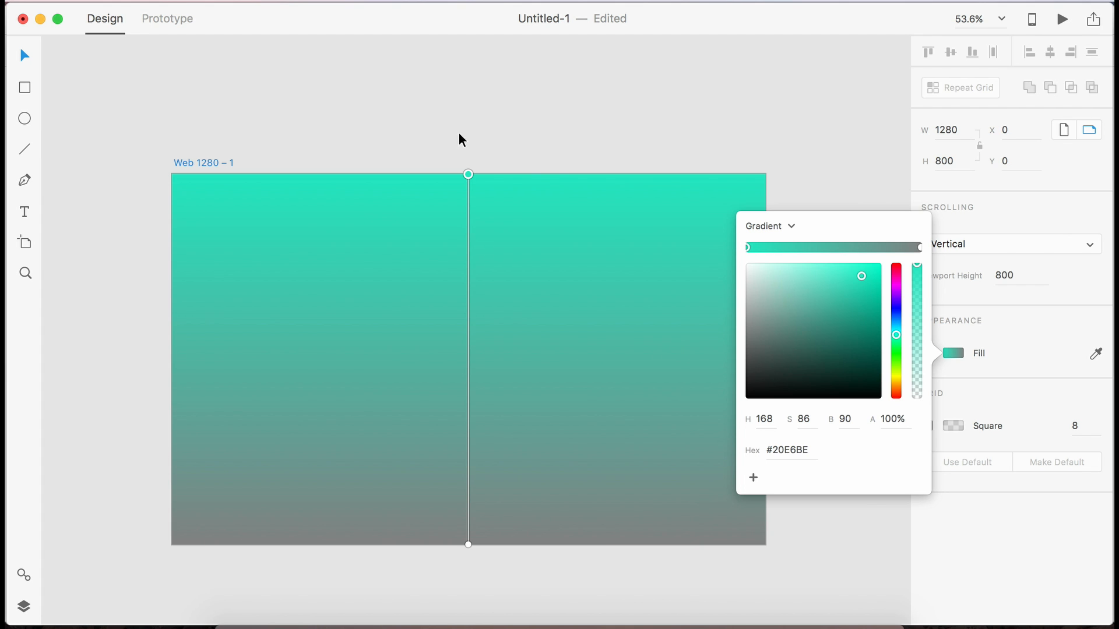
Step: Run the gradient diagonally from the artboard's top-left to its bottom-right corner and set its end colour to #37A0E6
left_click_drag(470, 174, 173, 176)
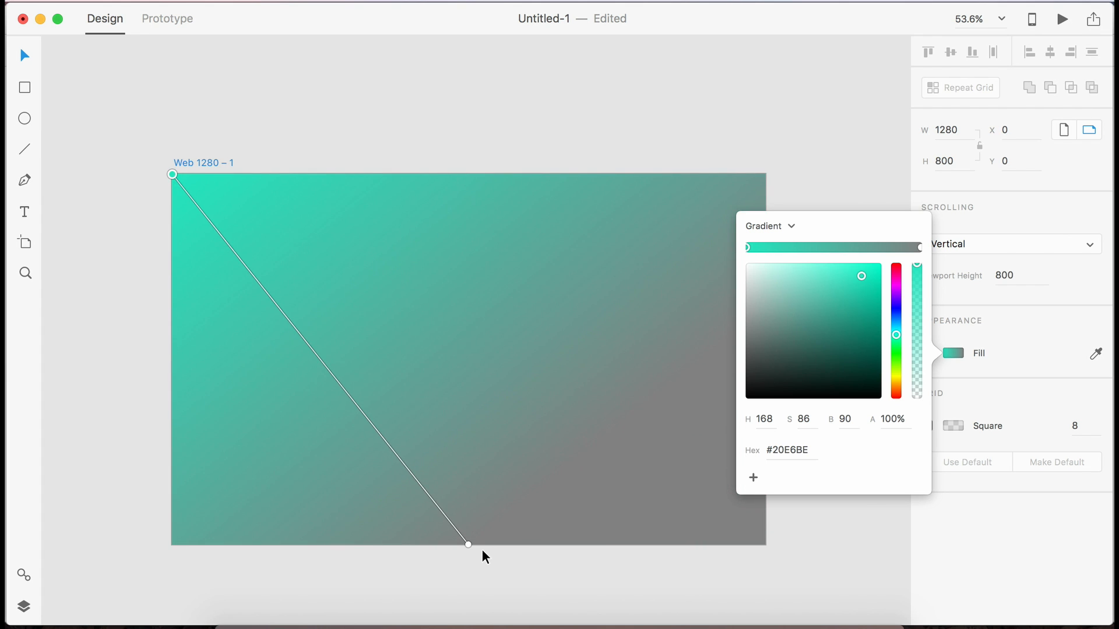
left_click_drag(469, 546, 766, 545)
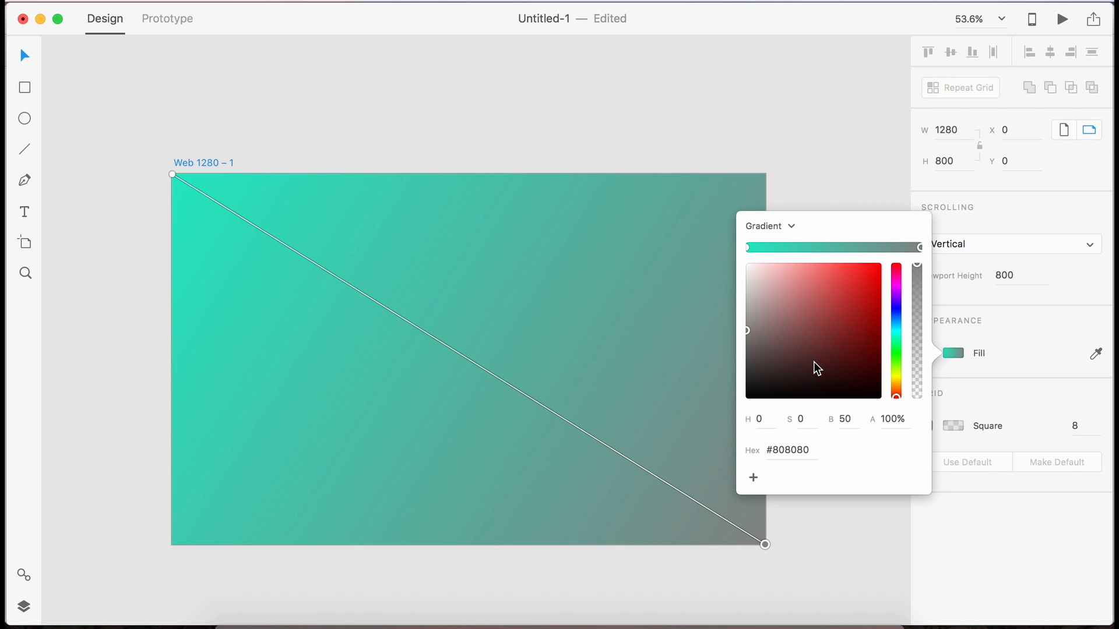
key("a")
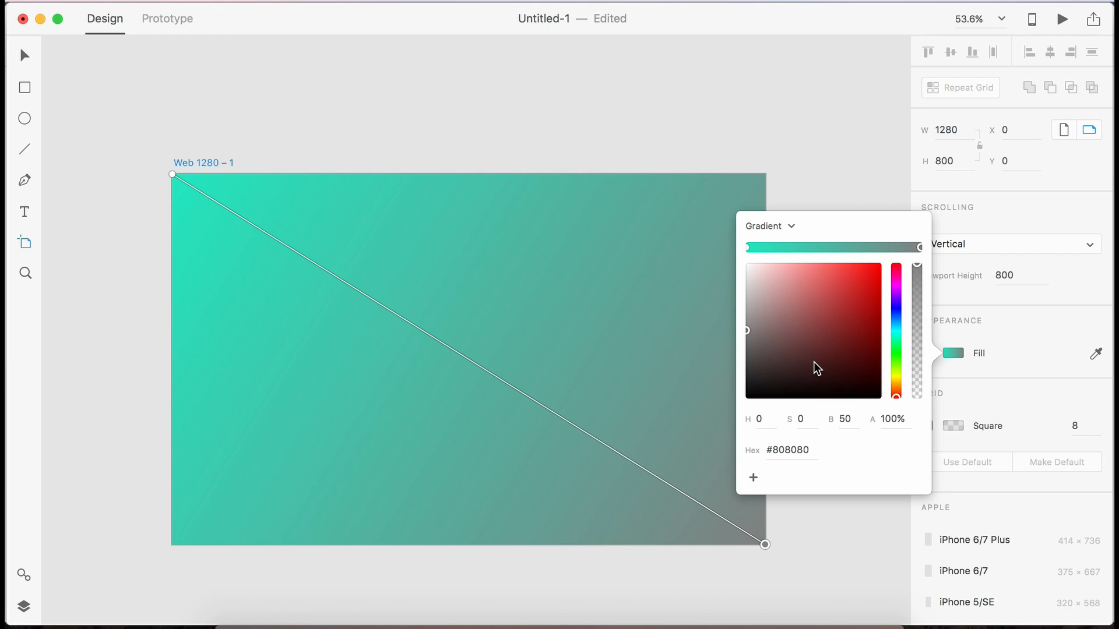
key("e")
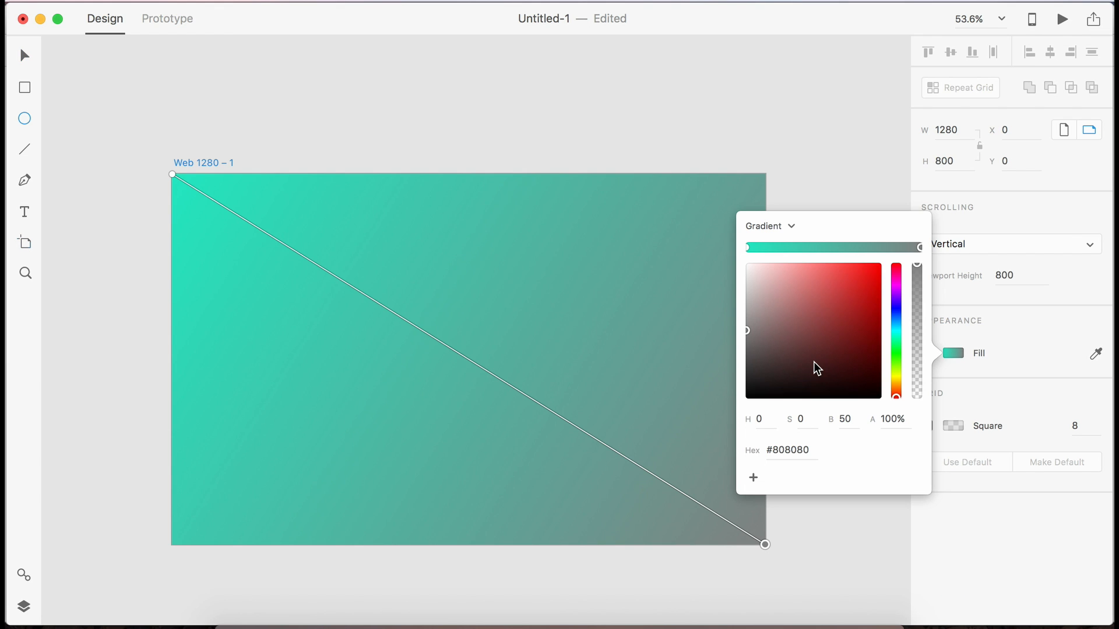
left_click(787, 452)
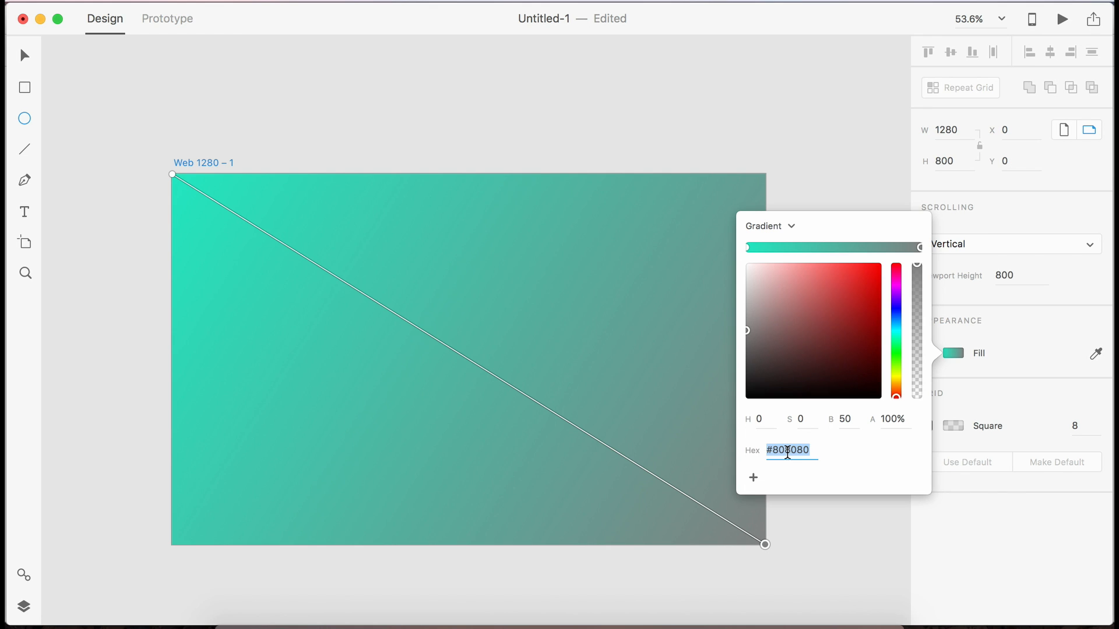
type("37a0e6")
key("Return")
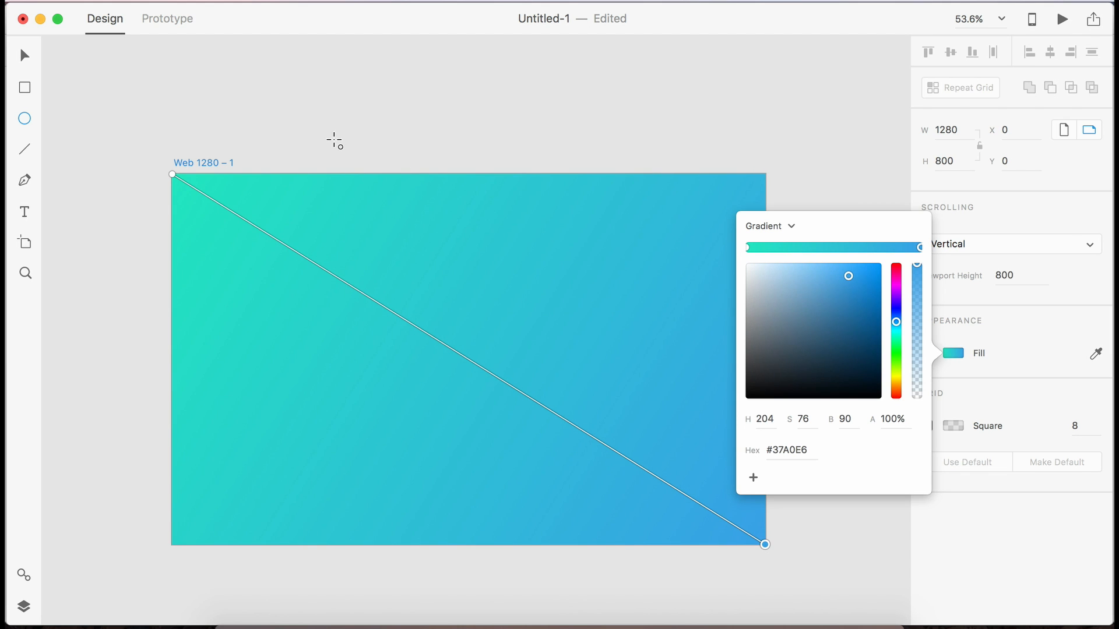
left_click(14, 58)
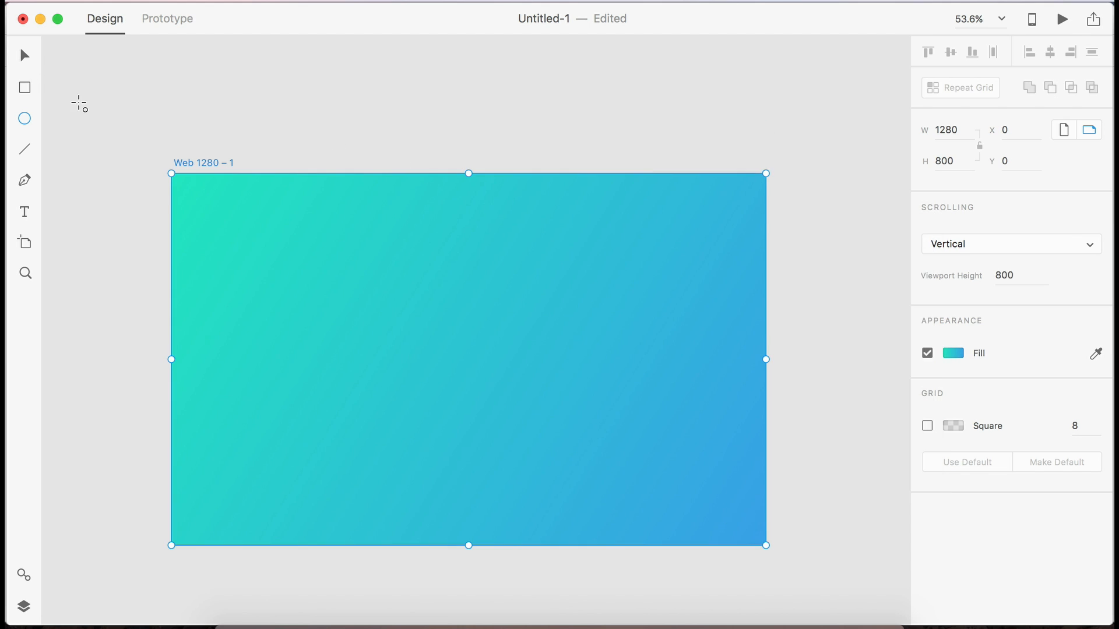
scroll(79, 104, "down", 5)
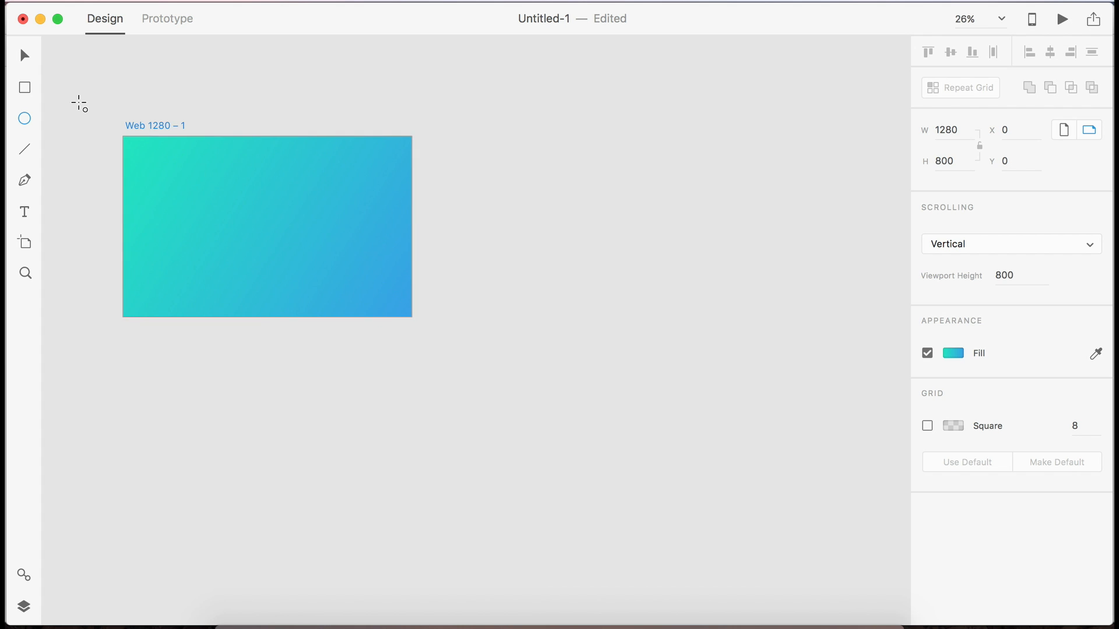
key("v")
left_click(204, 340)
Step: Draw a 1280 × 800 rectangle that covers the whole artboard
scroll(204, 341, "up", 3)
scroll(204, 341, "left", 3)
scroll(203, 341, "up", 5)
scroll(203, 342, "up", 2)
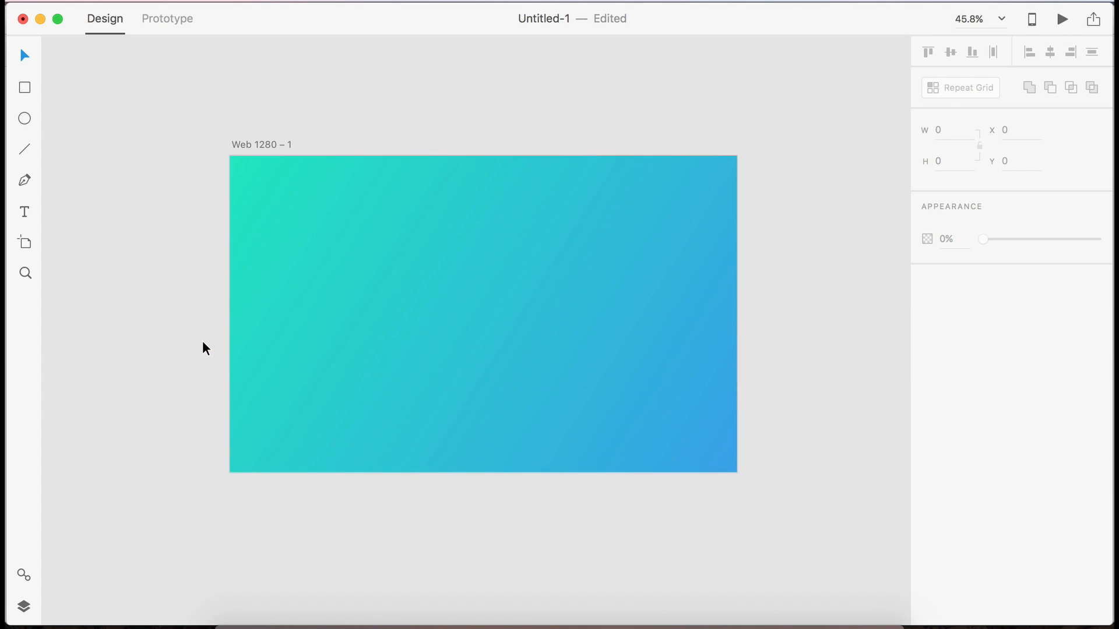
scroll(202, 340, "right", 3)
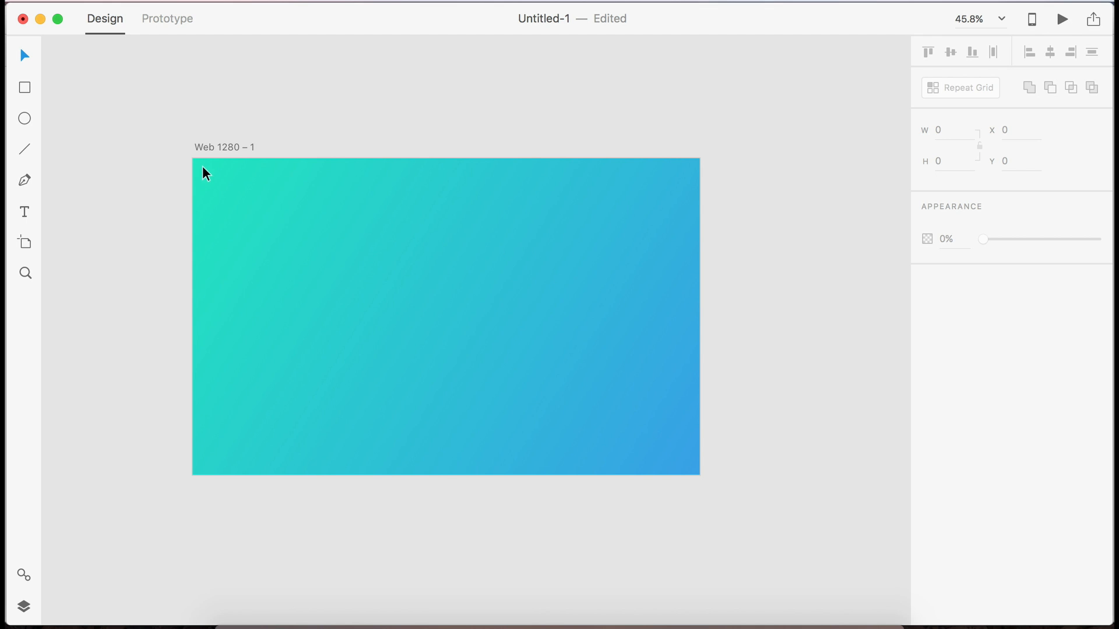
key("r")
mouse_move(192, 158)
left_mouse_down()
mouse_move(530, 345)
mouse_move(701, 476)
left_mouse_up()
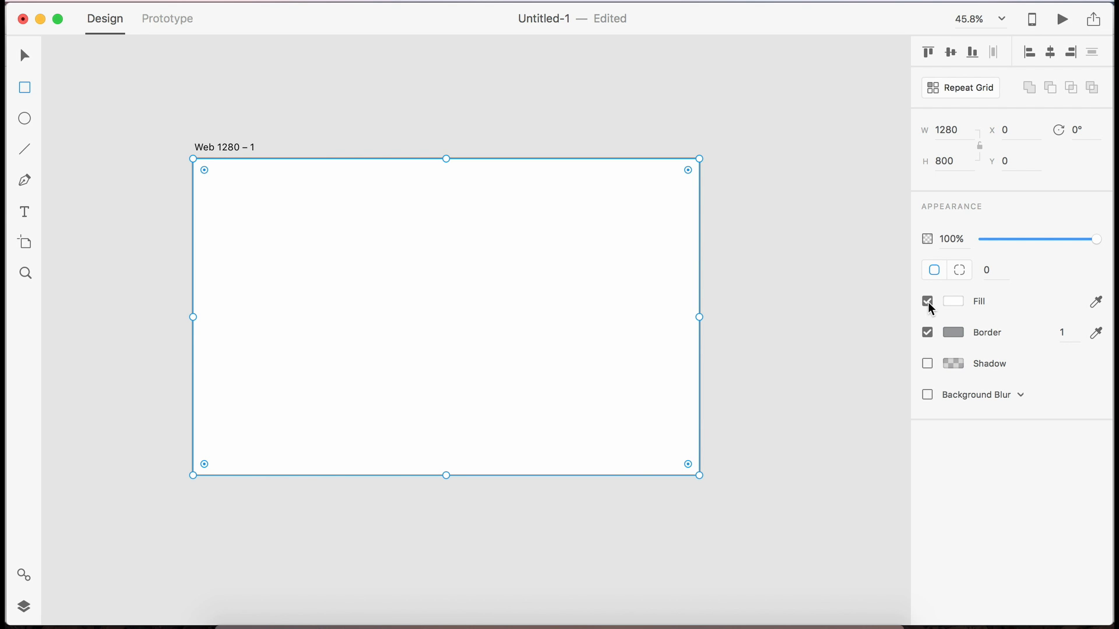
Step: Remove the border of the white rectangle and lower its opacity to 30%
left_click(927, 334)
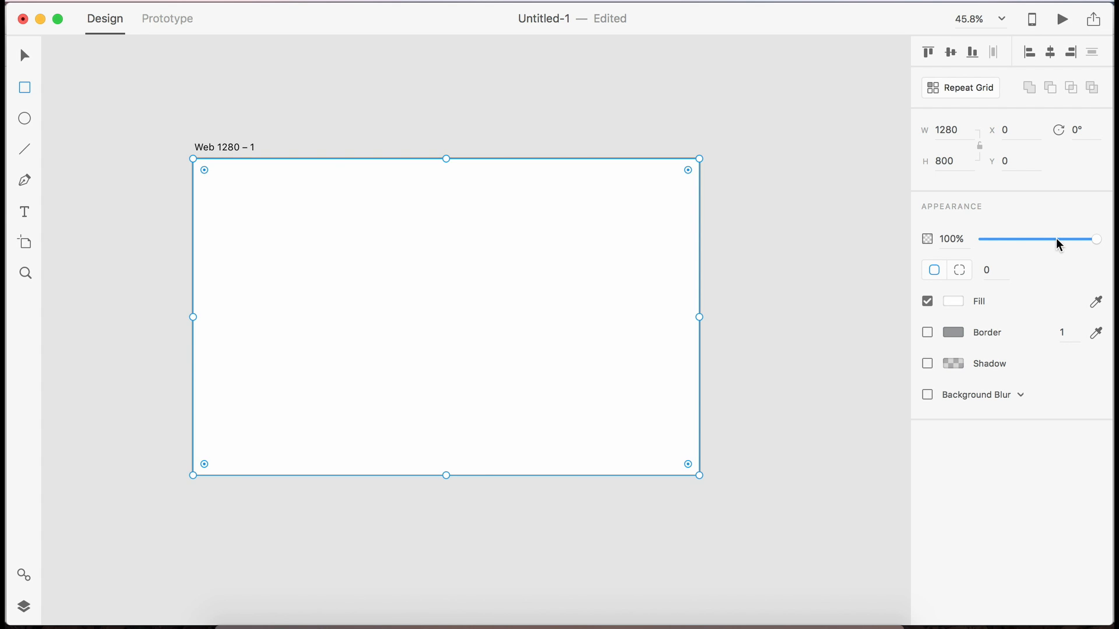
left_click_drag(1063, 239, 1017, 240)
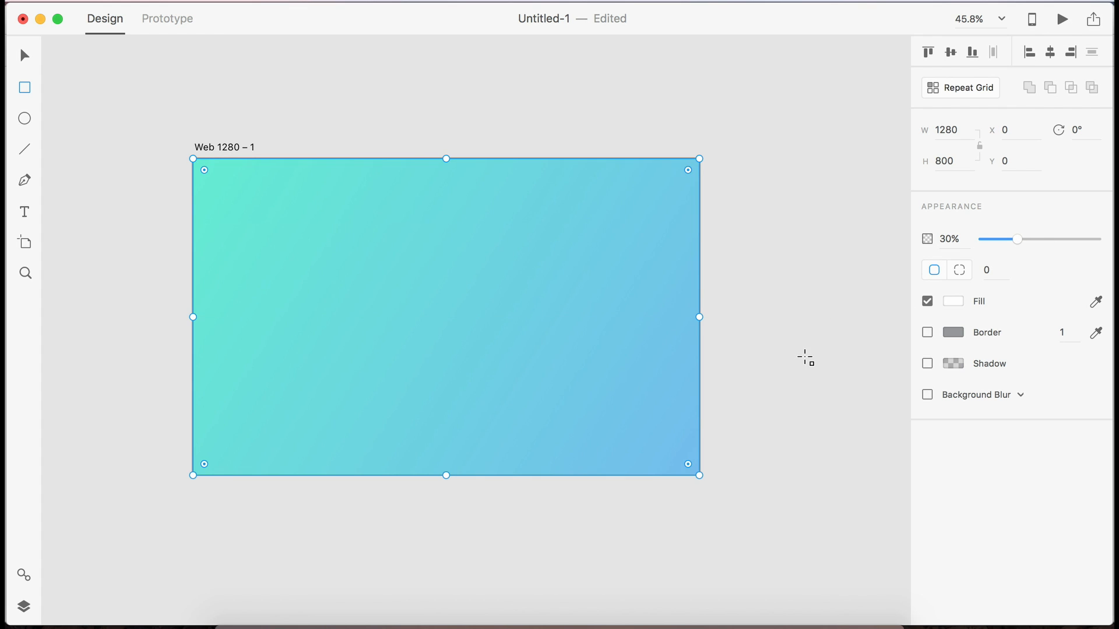
left_click(27, 57)
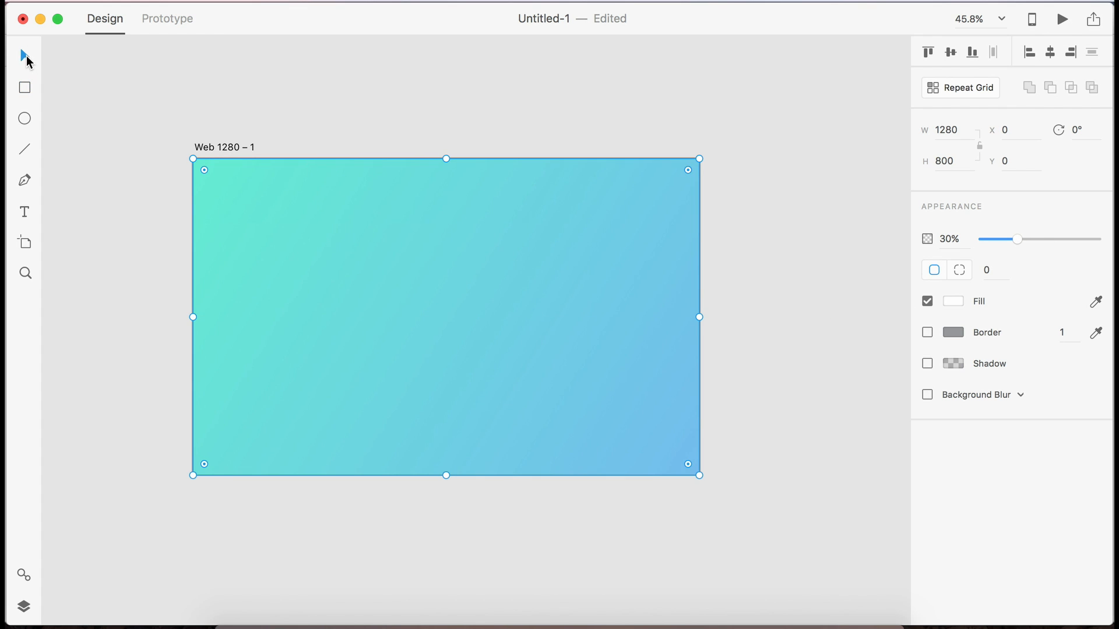
left_click(120, 224)
scroll(120, 223, "right", 3)
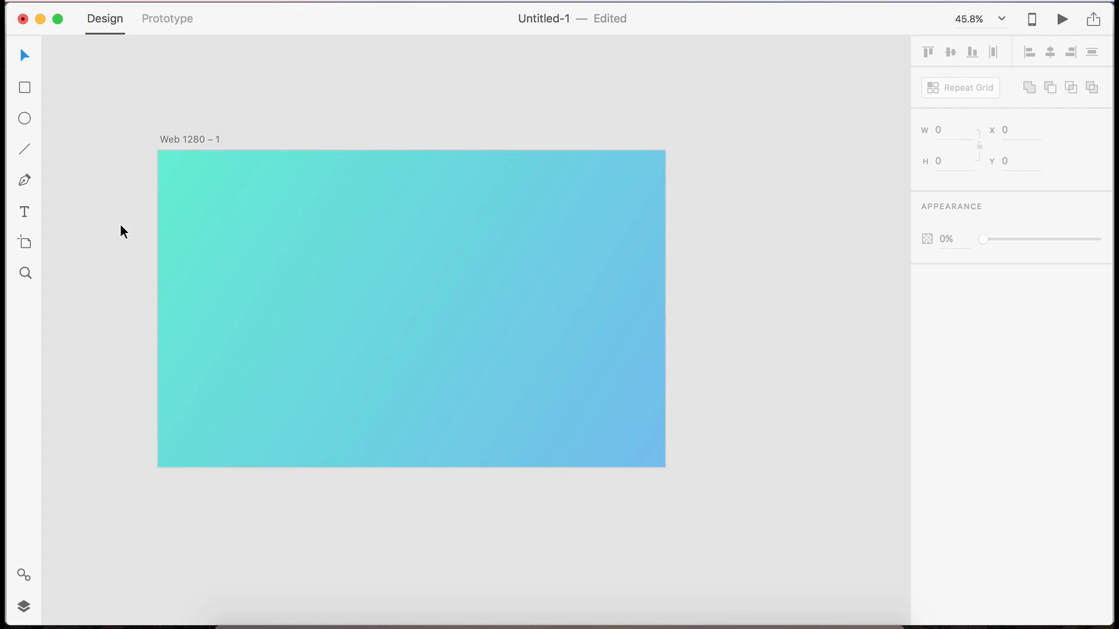
Step: Check the site's name and most important features in the Chrome mind map, and return to Adobe Experience Design
left_click(271, 235)
scroll(267, 235, "left", 3)
scroll(267, 236, "right", 2)
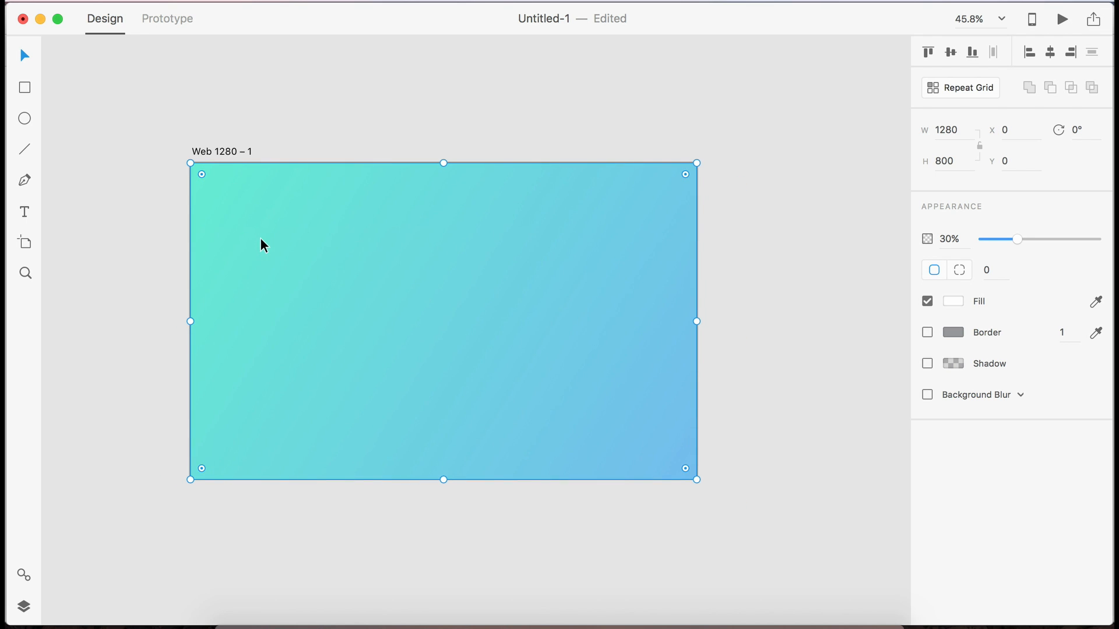
left_click(691, 621)
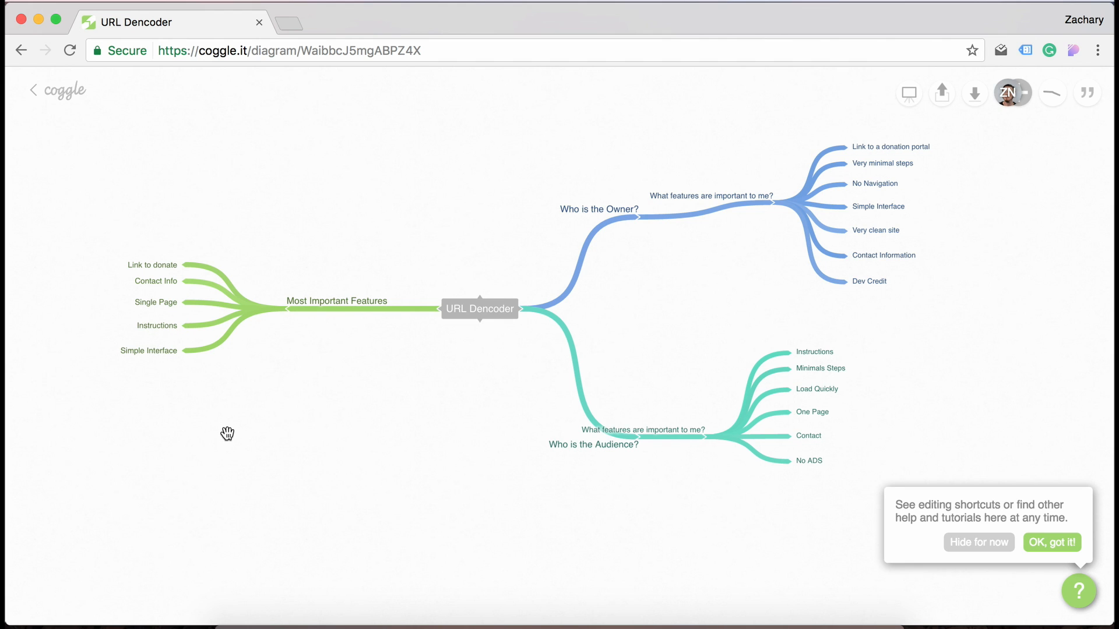
left_click(532, 619)
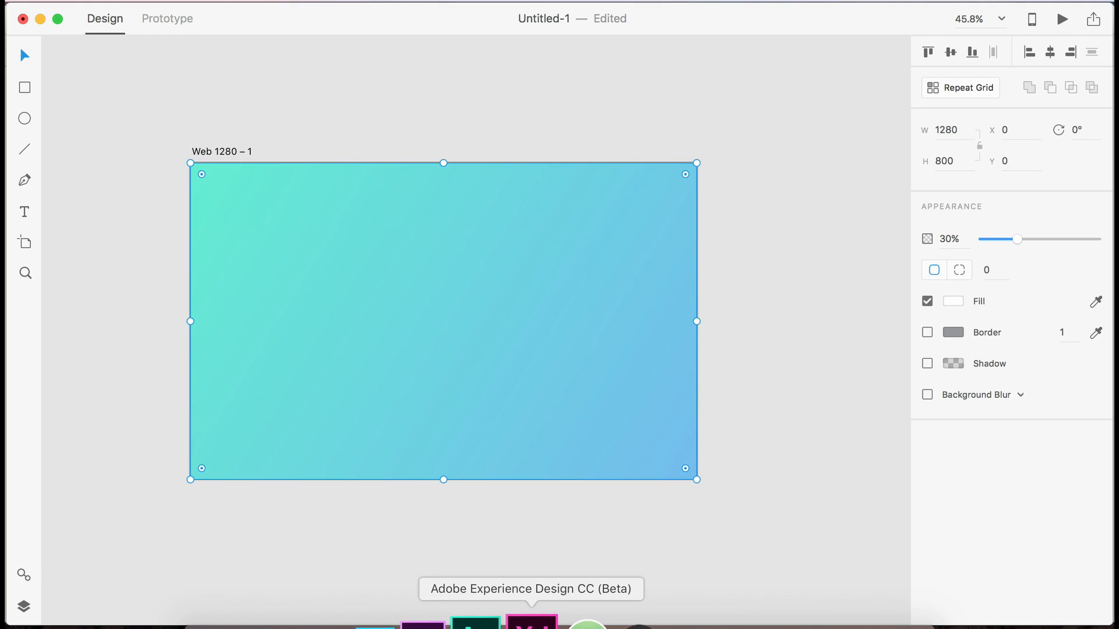
Step: Add the text "URL Dencoder" in the upper middle of the artboard, starting at about X 506
left_click(408, 100)
key("t")
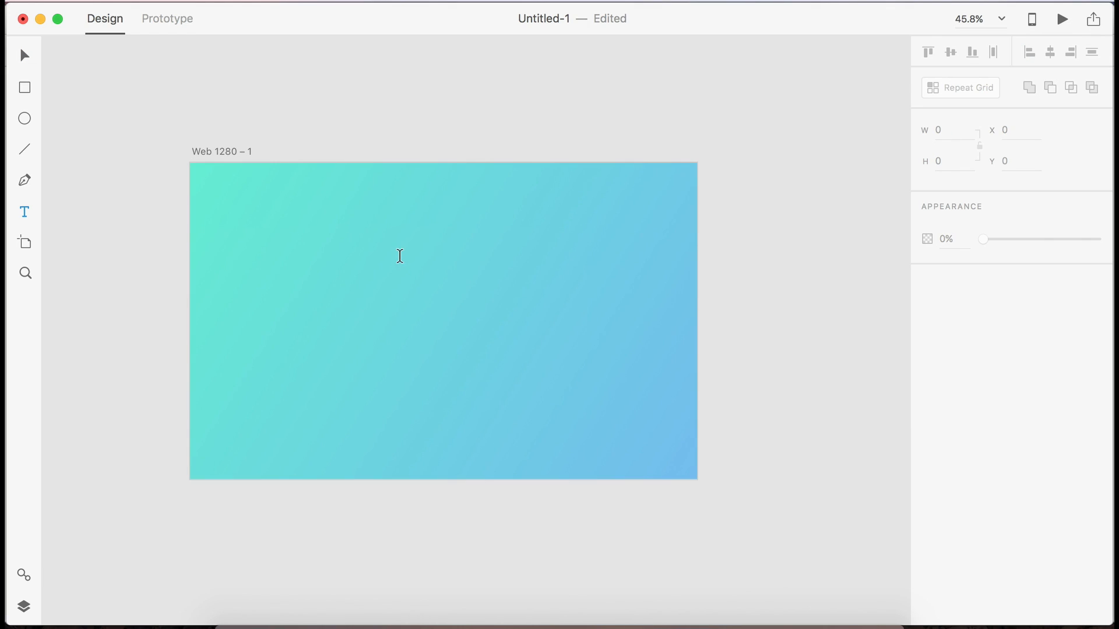
left_click(391, 219)
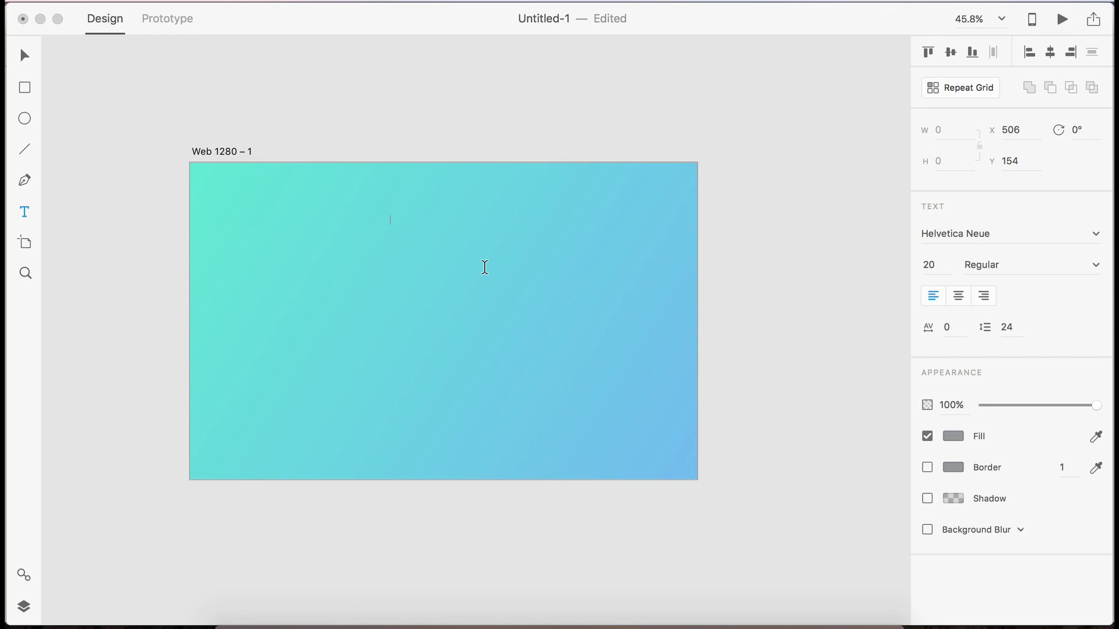
type("URL Dencoder")
key("Escape")
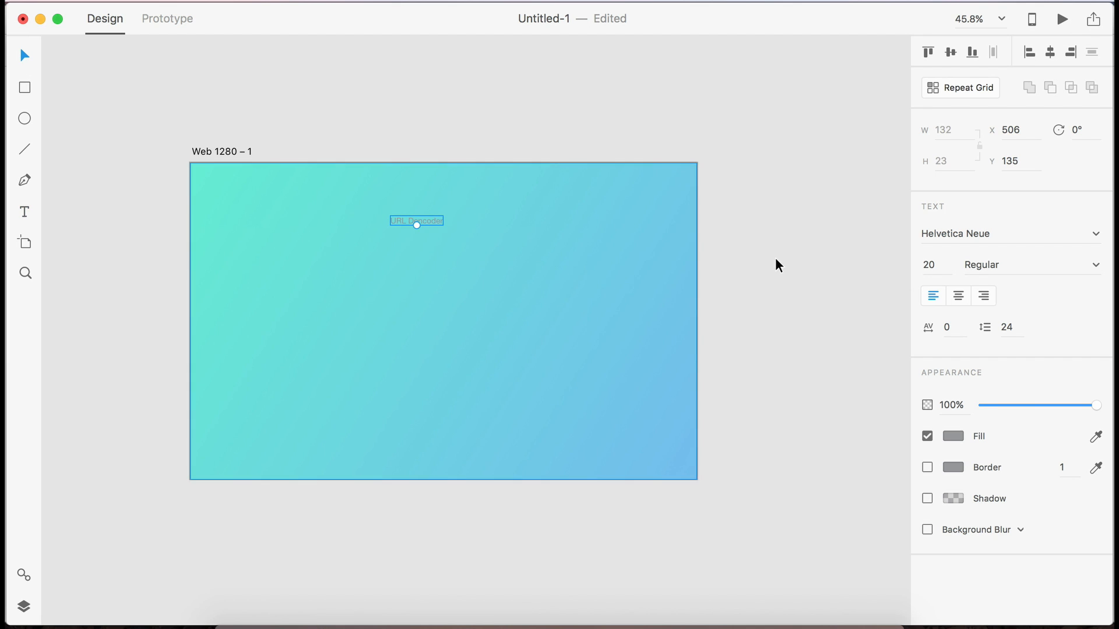
Step: Give the "URL Dencoder" heading a white fill and set its font weight to Bold
left_click(953, 437)
left_click_drag(860, 397, 606, 183)
left_click(970, 265)
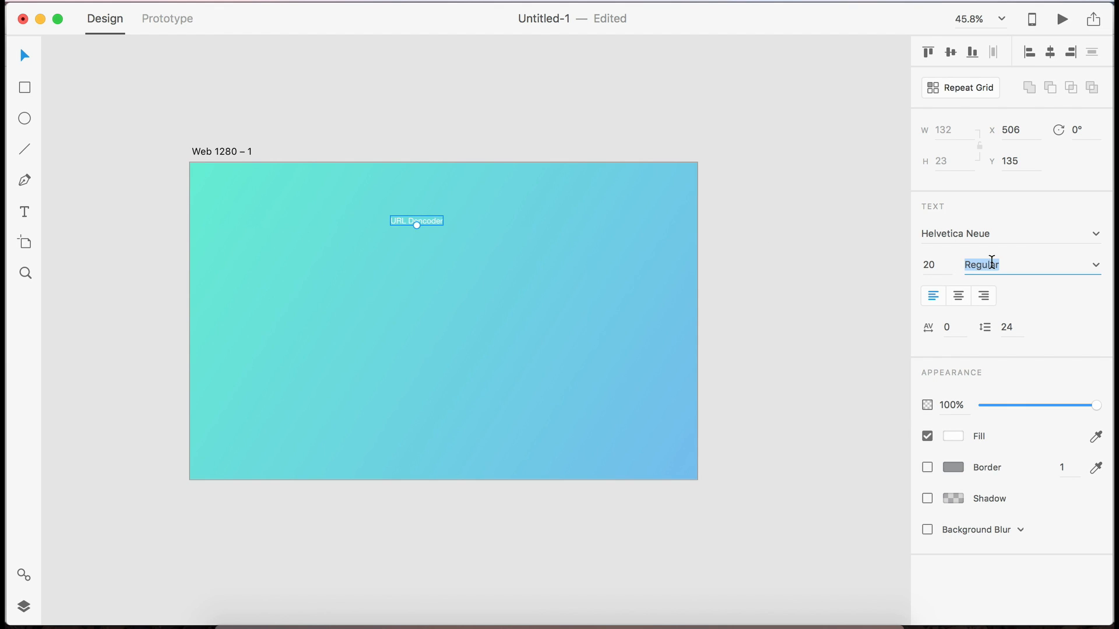
type("Bold")
key("Return")
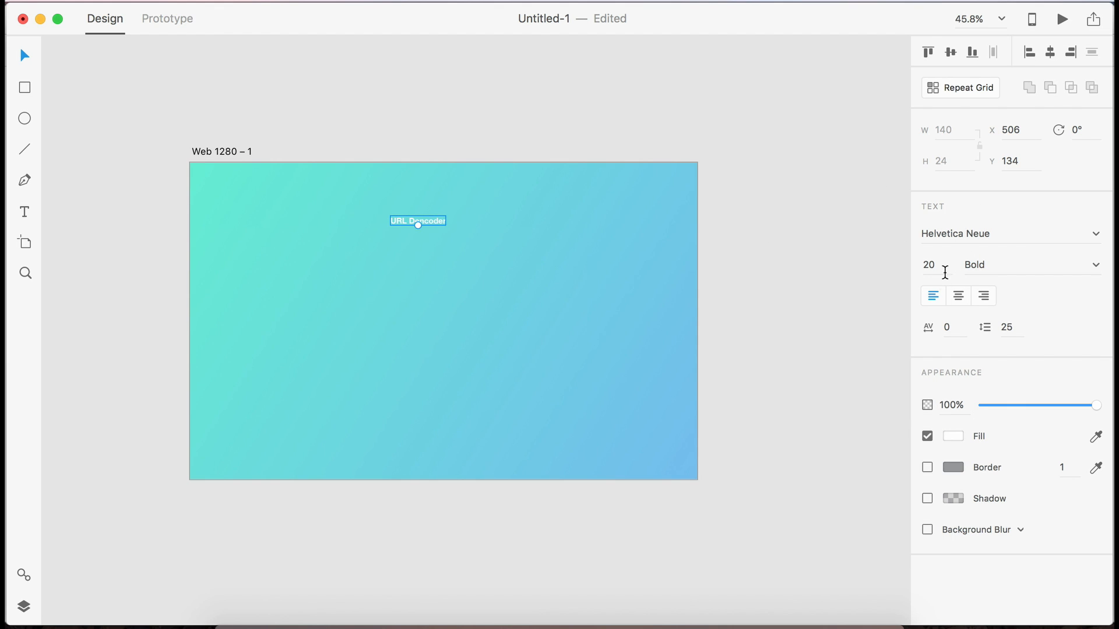
Step: Set the font size of the "URL Dencoder" heading to 35
left_click(939, 270)
type("30")
key("Return")
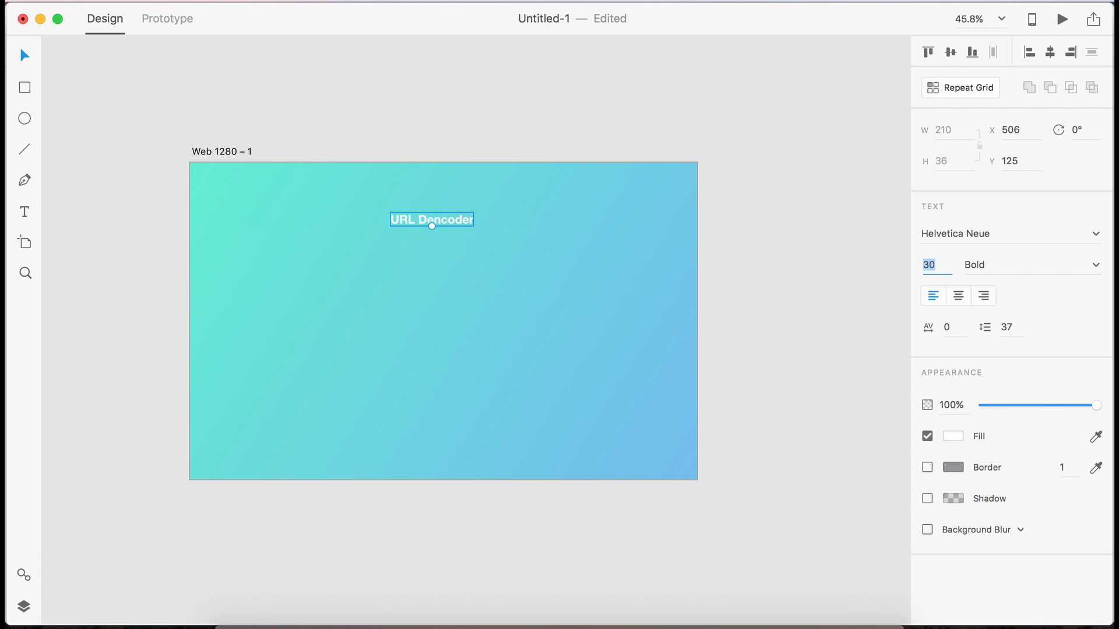
scroll(342, 224, "up", 5)
scroll(447, 229, "down", 3)
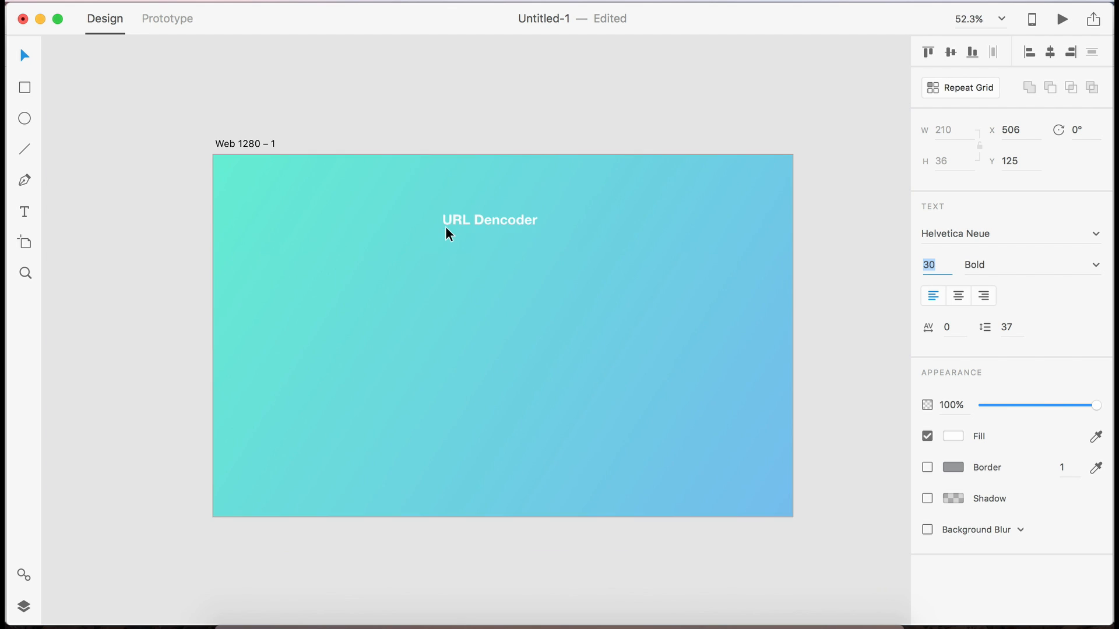
type("34")
key("Return")
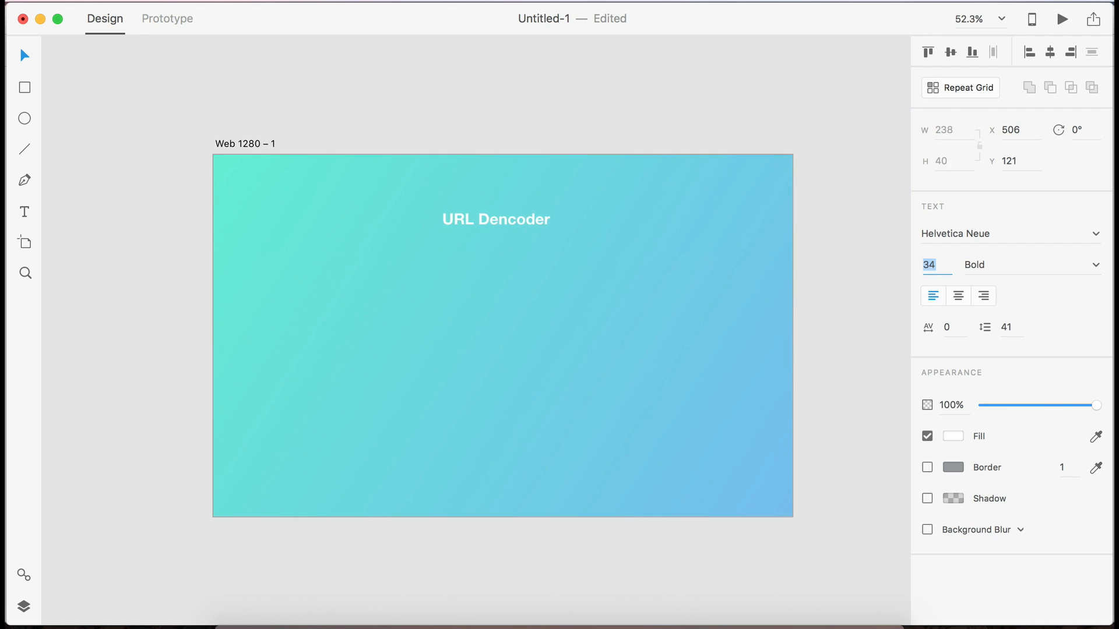
key("Up")
left_click(864, 287)
Step: Centre-align the "URL Dencoder" heading and place it in the horizontal middle of the artboard near its upper edge, at about Y 15
left_click(505, 218)
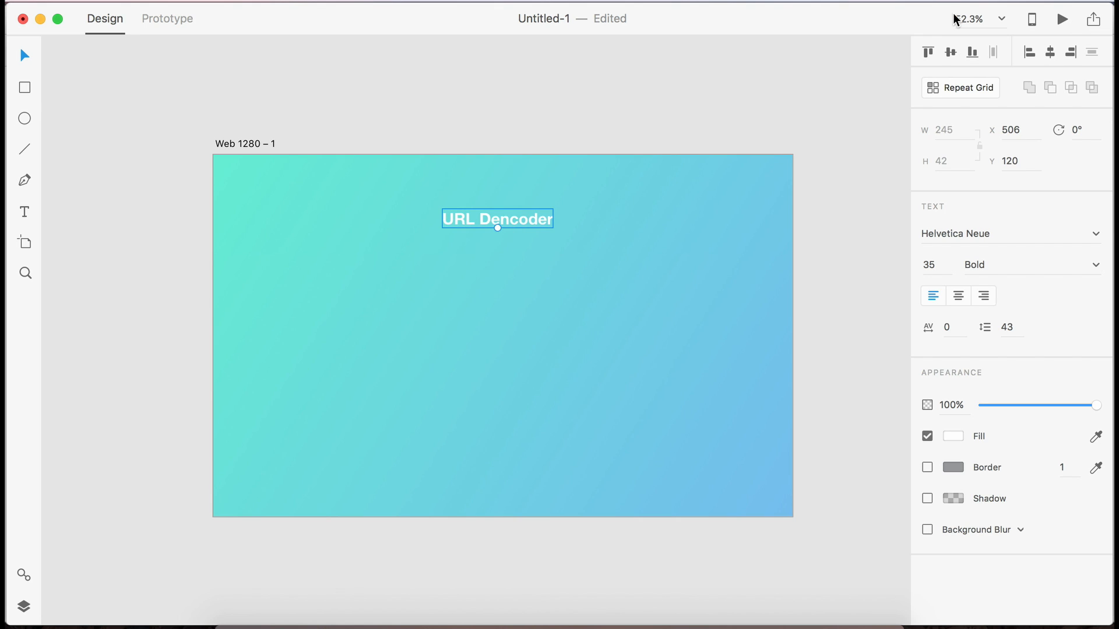
left_click(958, 295)
left_click(1050, 52)
left_click_drag(533, 212, 532, 159)
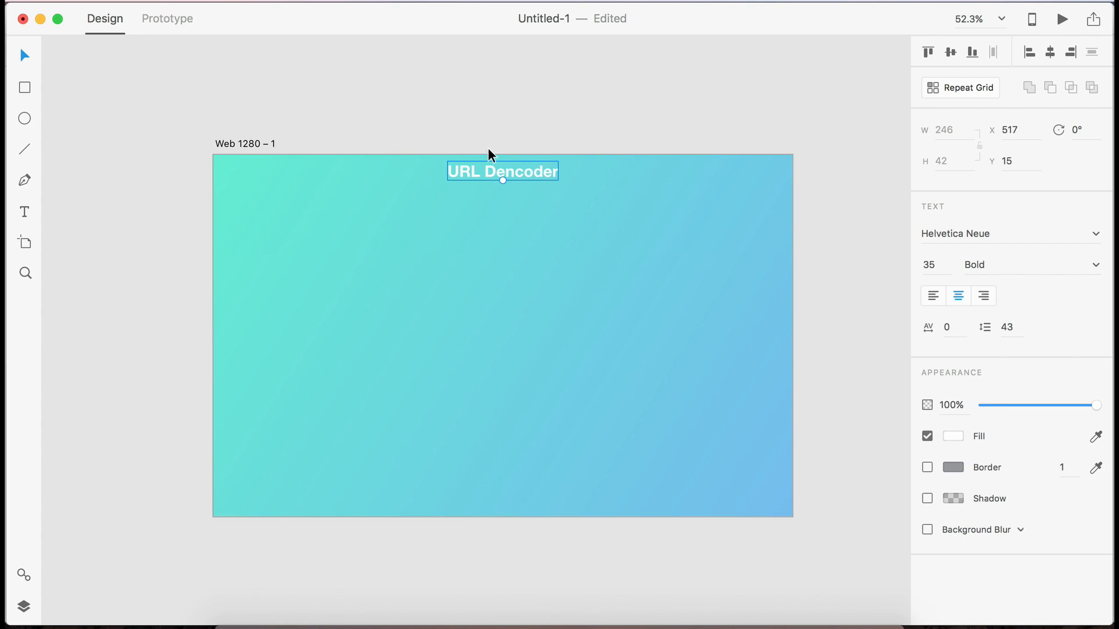
left_click(464, 126)
scroll(464, 126, "down", 3)
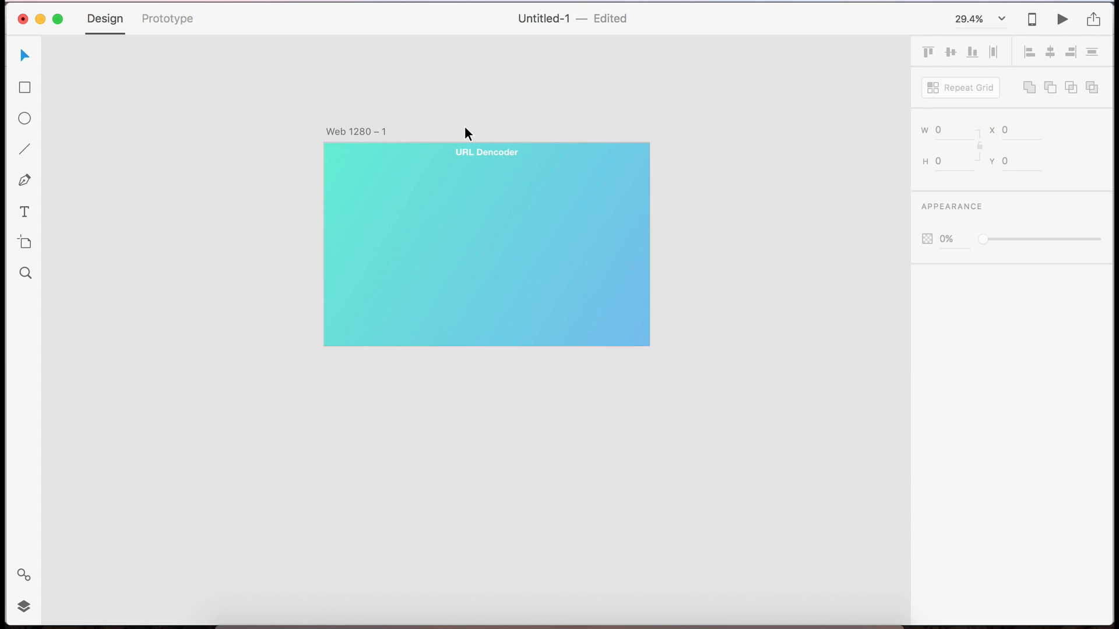
Step: Save the document on the Desktop as urldencoder
key("super+s")
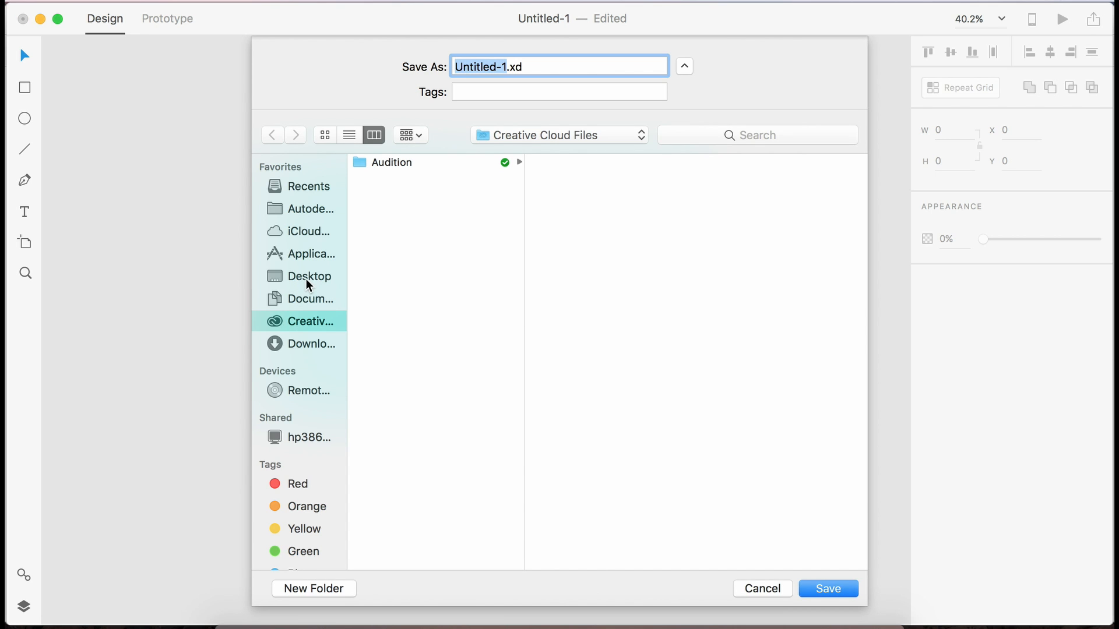
left_click(308, 284)
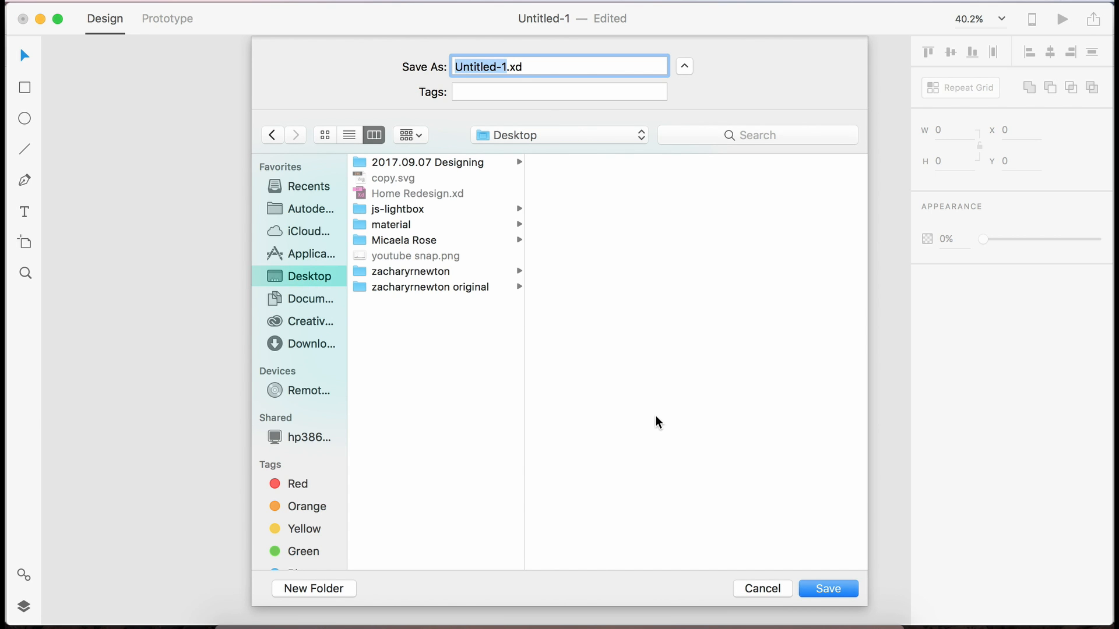
type("urldenco")
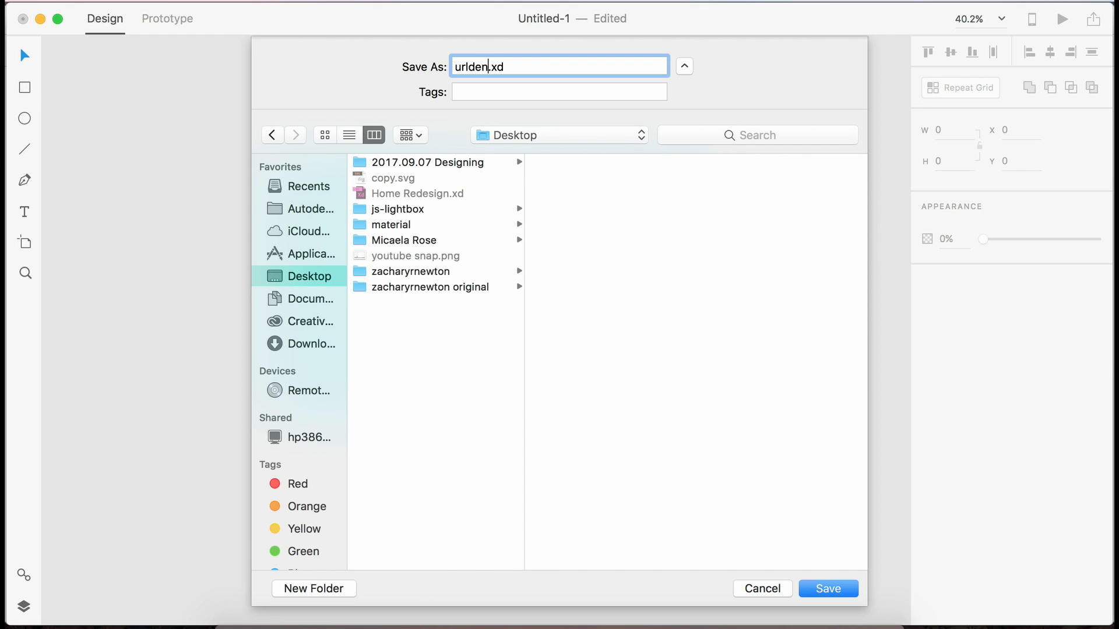
type("der")
key("Return")
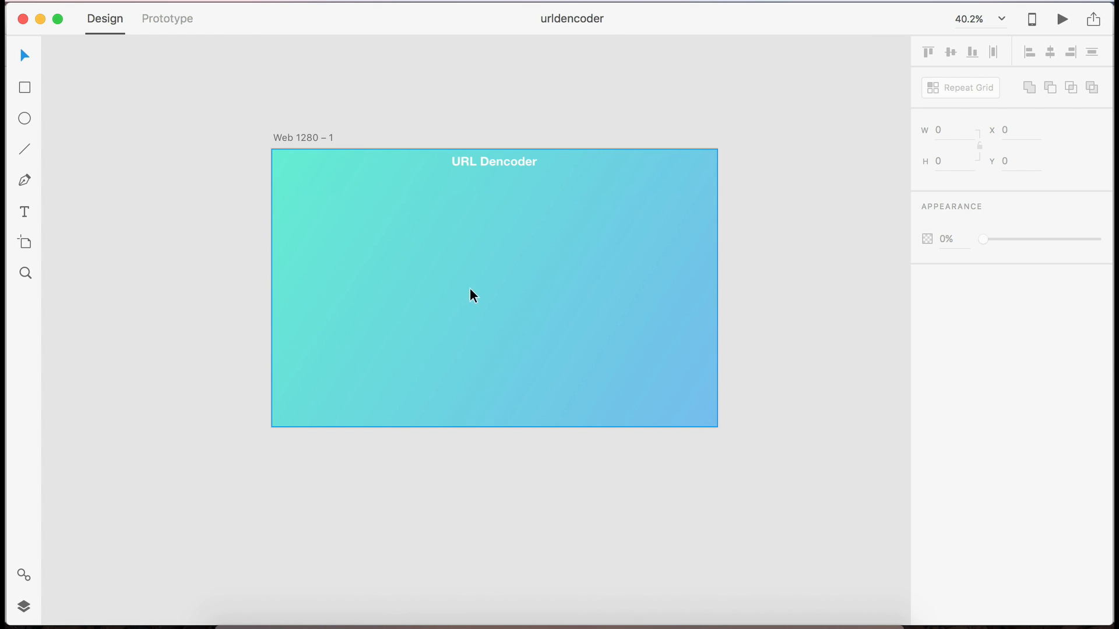
Step: Add a credit line reading "A project by" plus the author's full name near the artboard's lower edge, starting at about X 566
scroll(536, 300, "down", 2)
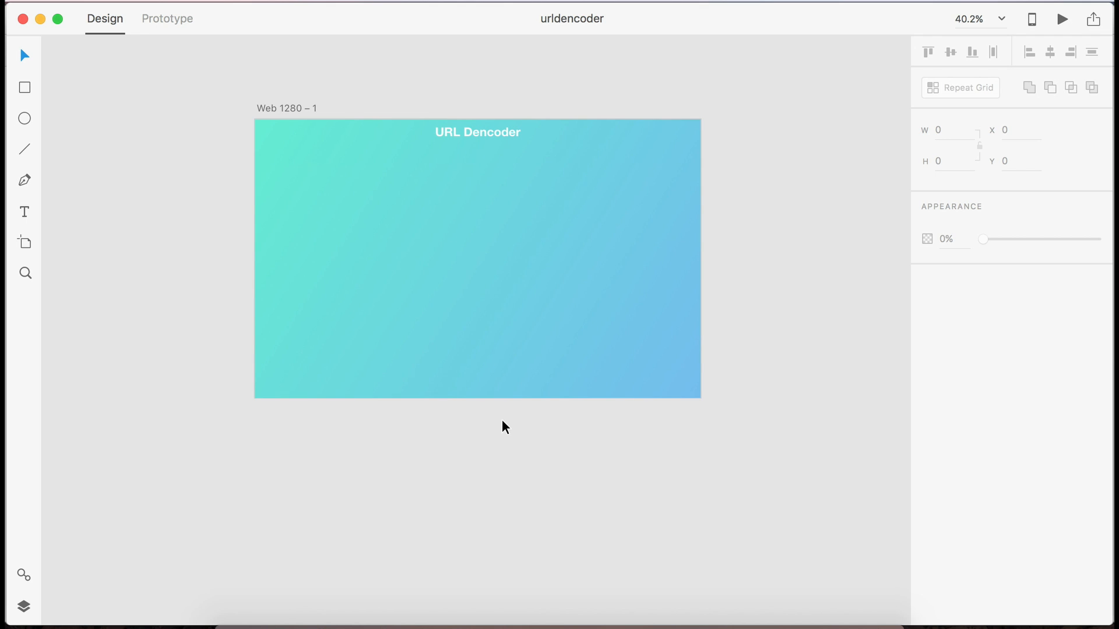
key("t")
left_click(452, 380)
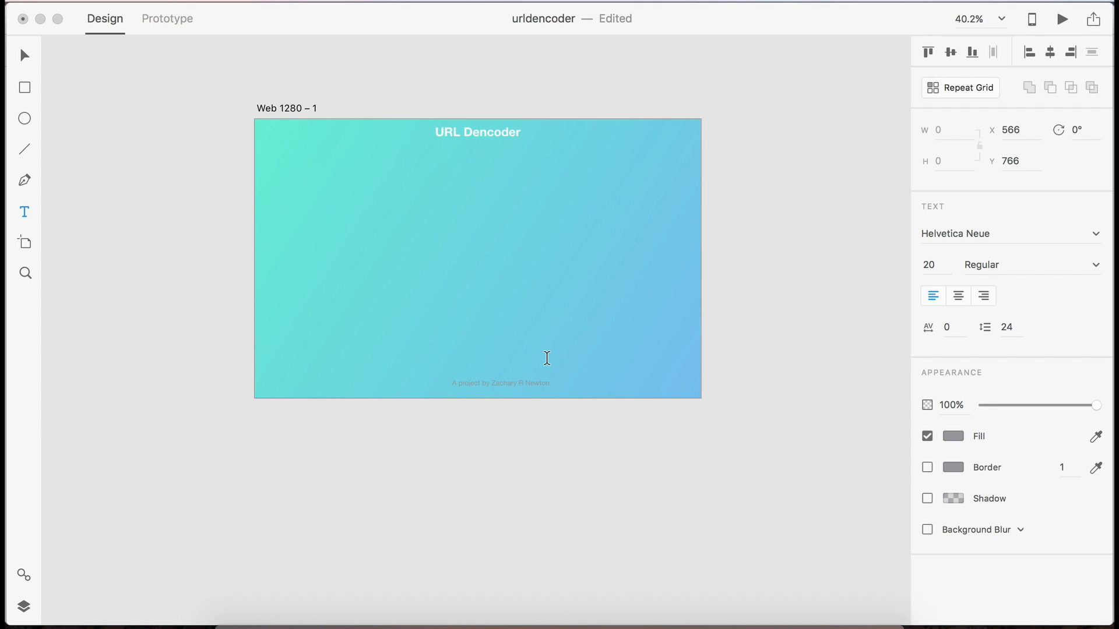
scroll(445, 400, "up", 5)
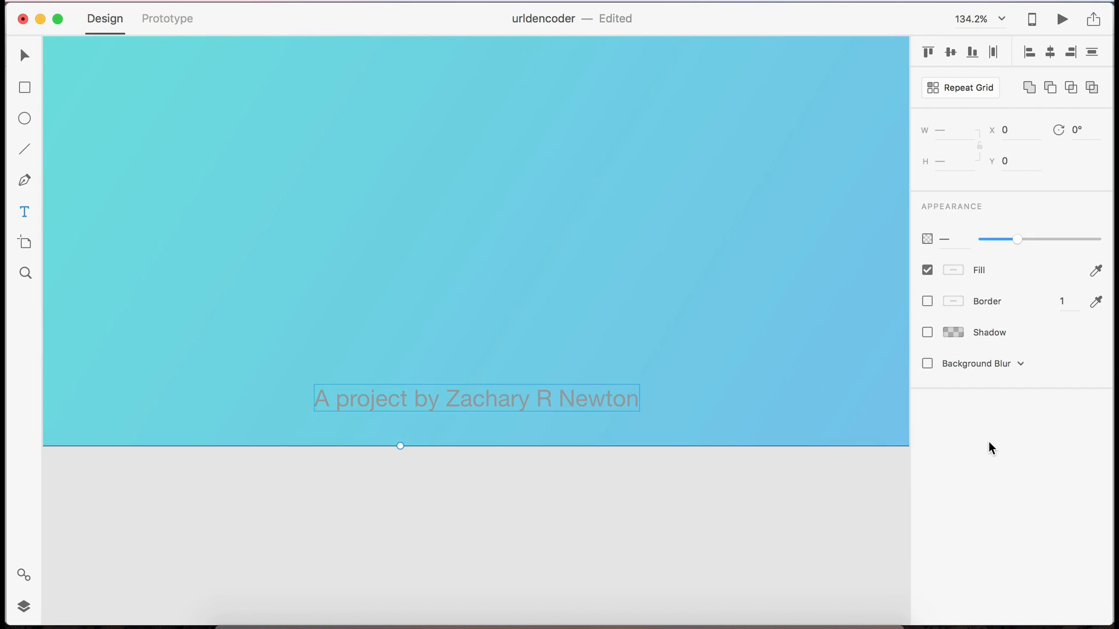
left_click(594, 526)
type("V")
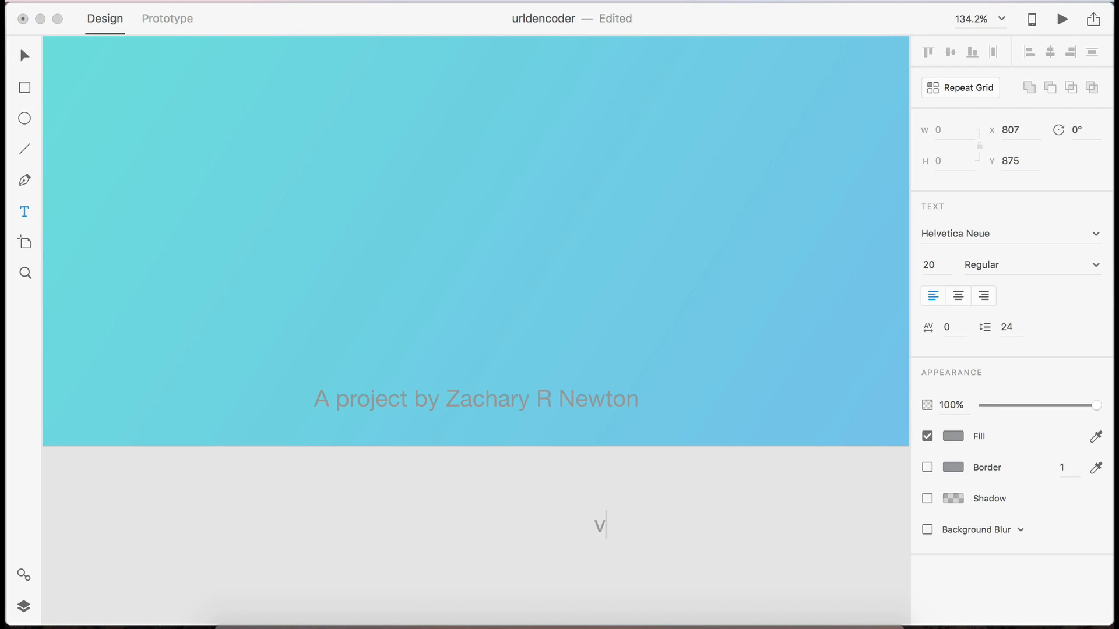
key("BackSpace")
key("Escape")
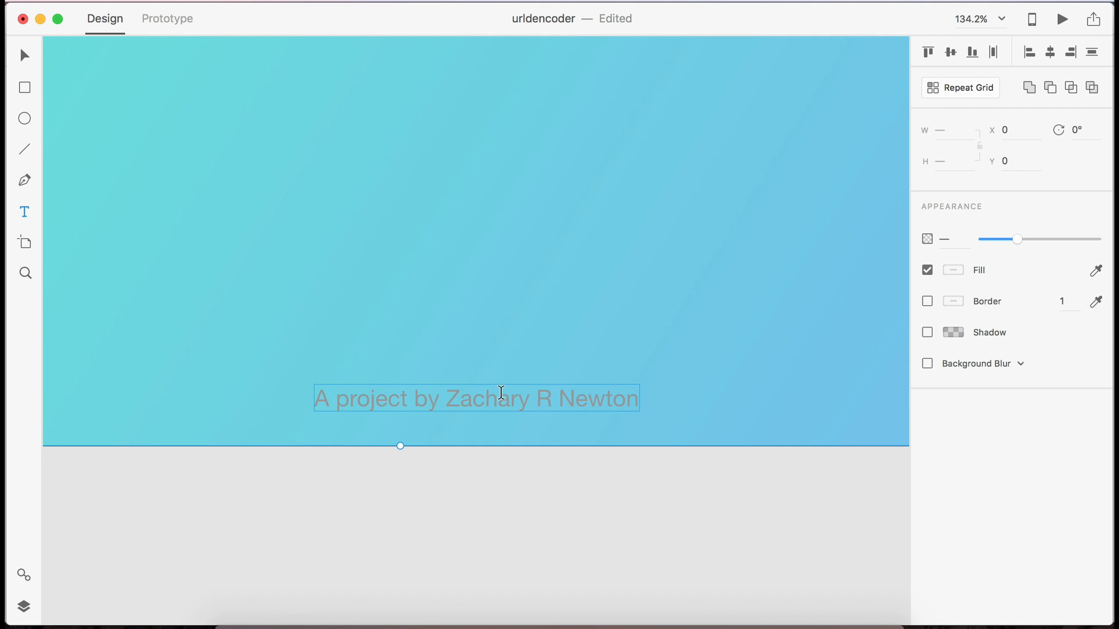
Step: Try to change the fill of the selected credit line and background rectangle together
left_click(29, 60)
left_click(953, 270)
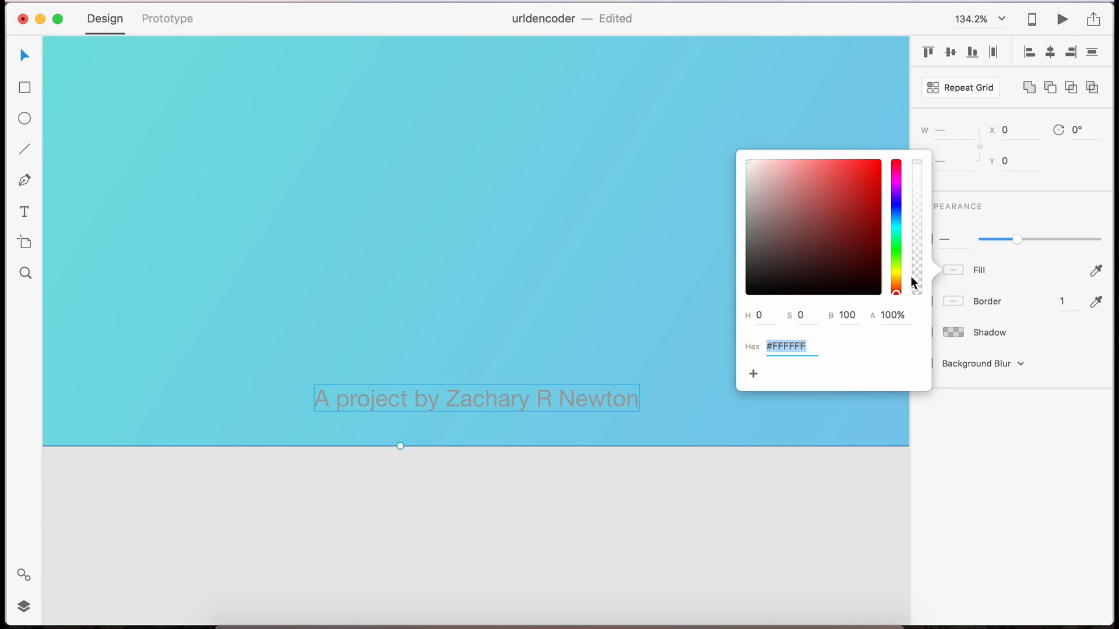
left_click(739, 204)
left_click(603, 563)
key("super+z")
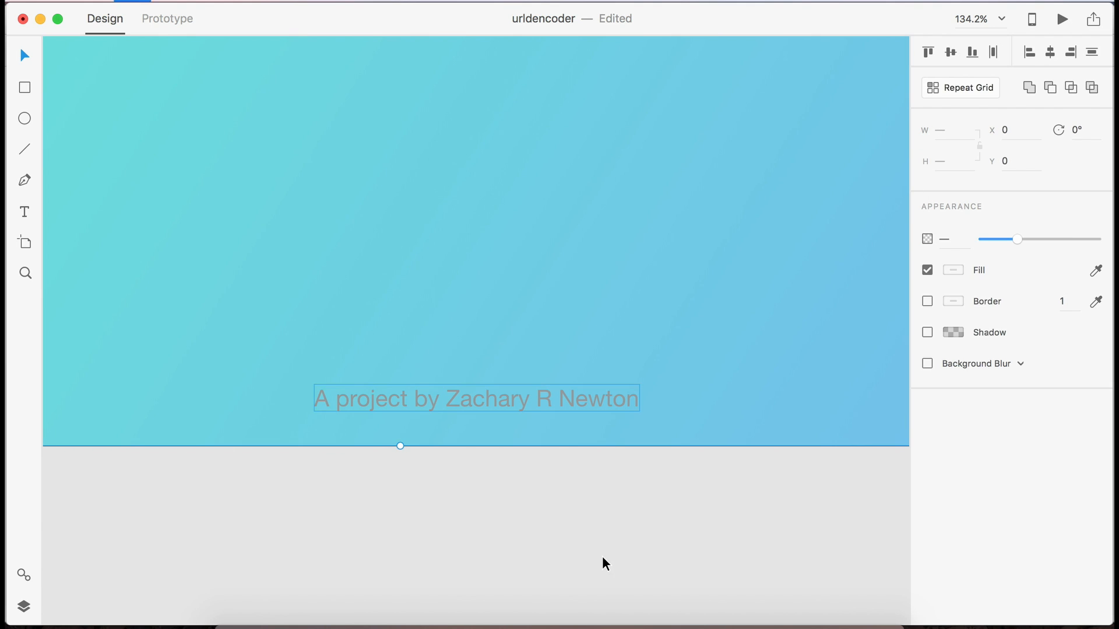
Step: Select only the credit line and set its fill to white (#FFFFFF)
left_click(602, 554)
left_click(551, 402)
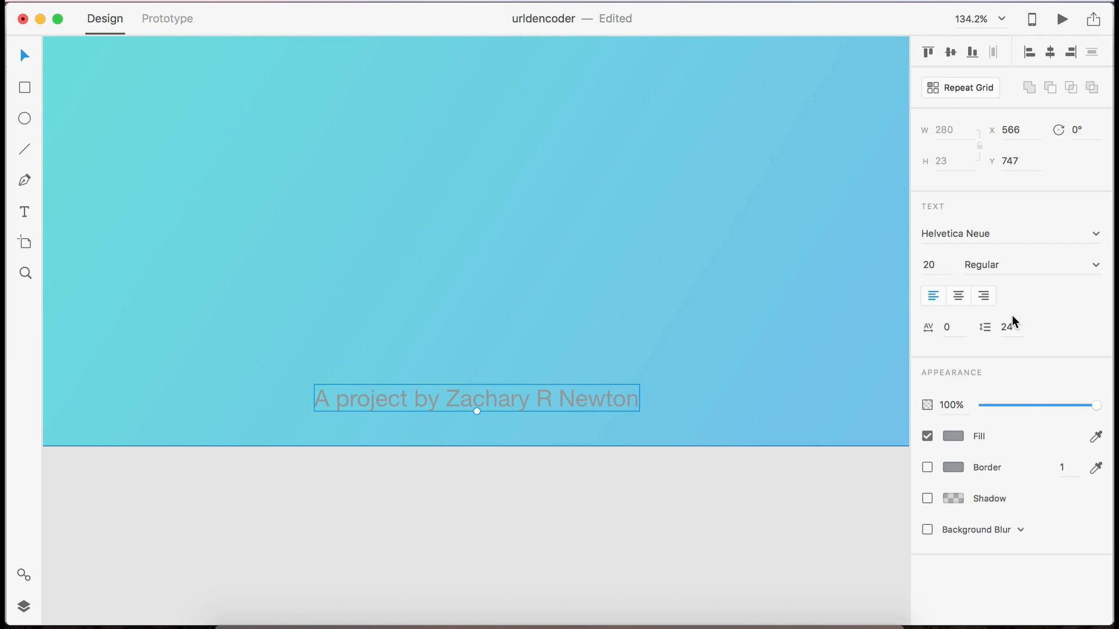
left_click(949, 433)
left_click_drag(817, 380, 644, 262)
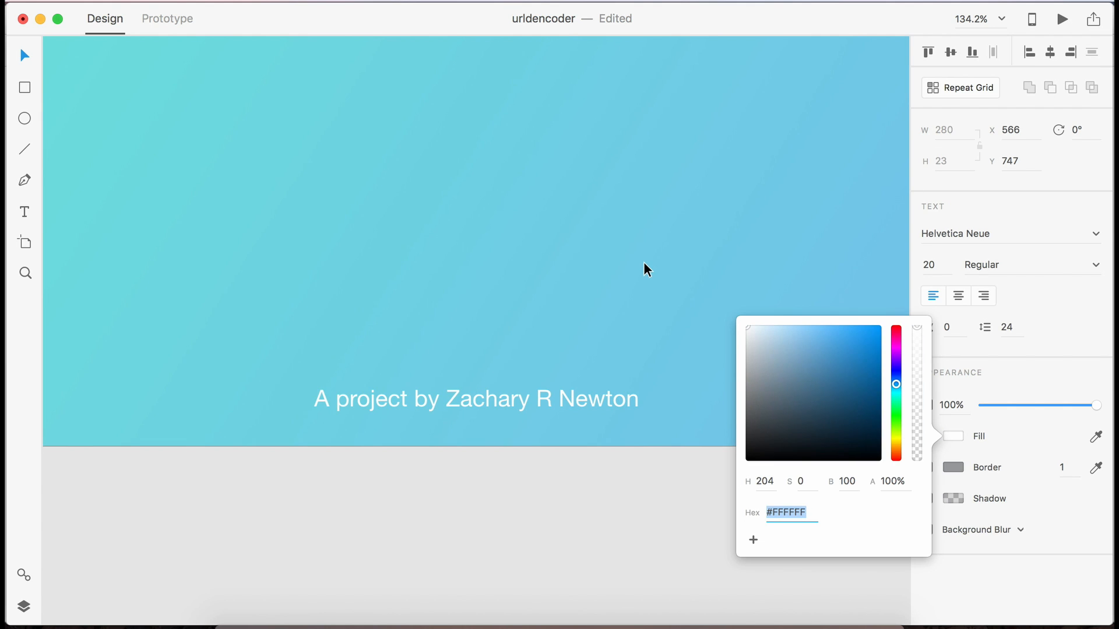
Step: Set only the author's name within the credit line to Bold
left_click(443, 401)
double_click(442, 398)
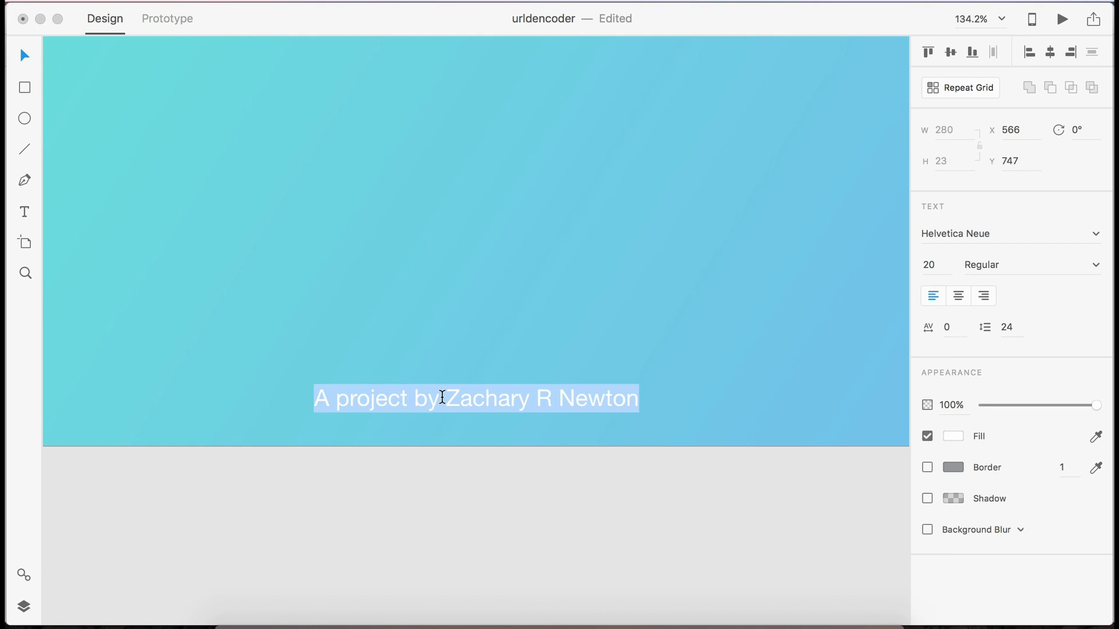
left_click_drag(444, 399, 635, 399)
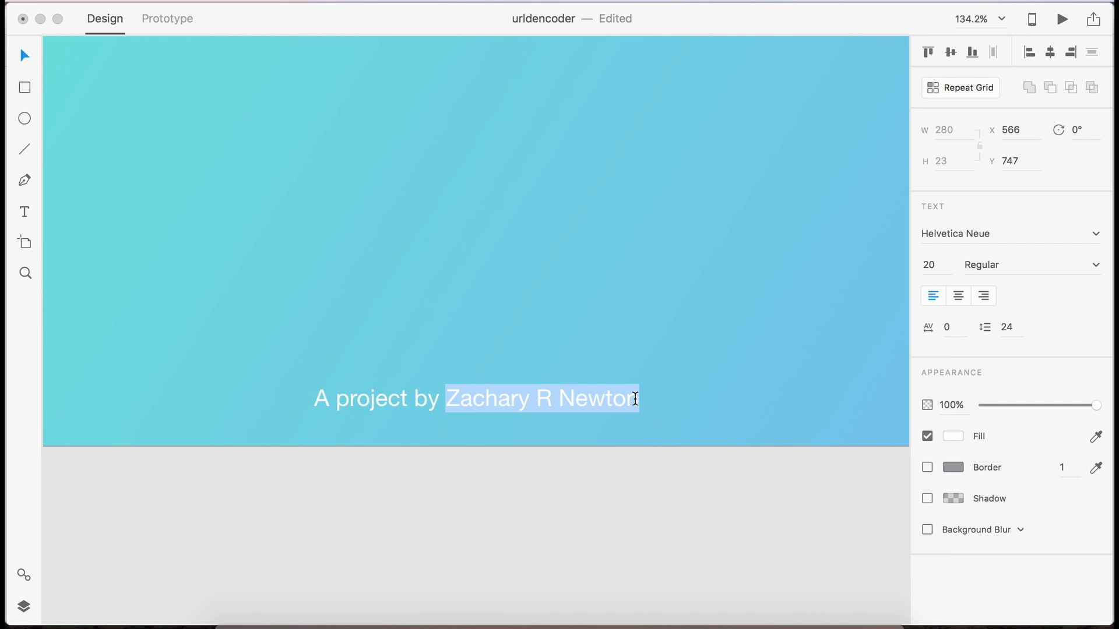
left_click(1004, 267)
type("Bold")
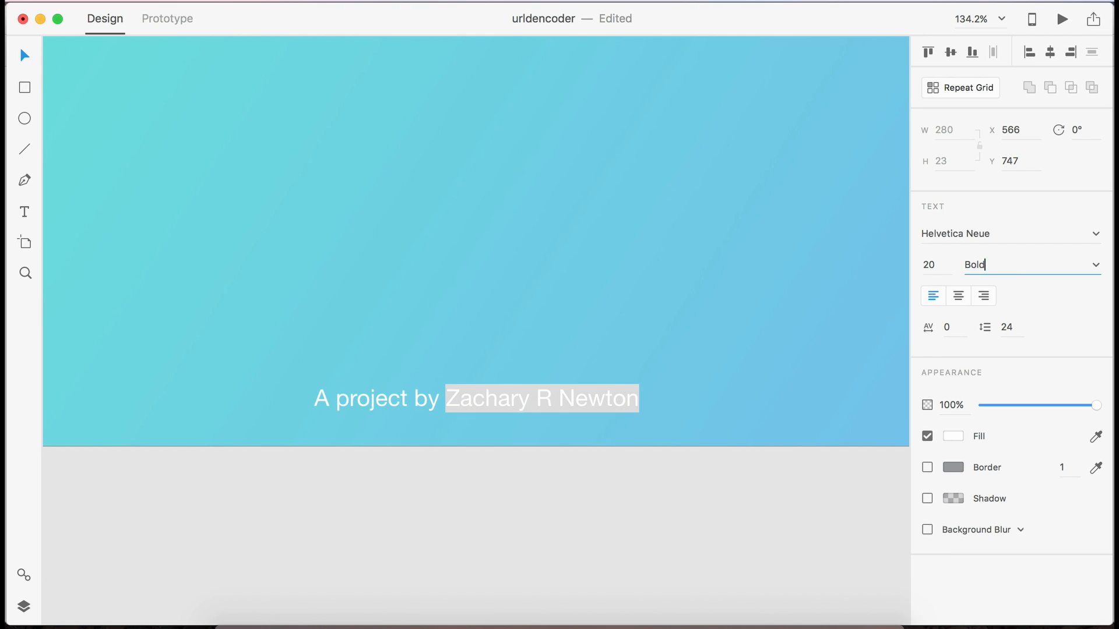
key("Return")
left_click(648, 544)
left_click(648, 544)
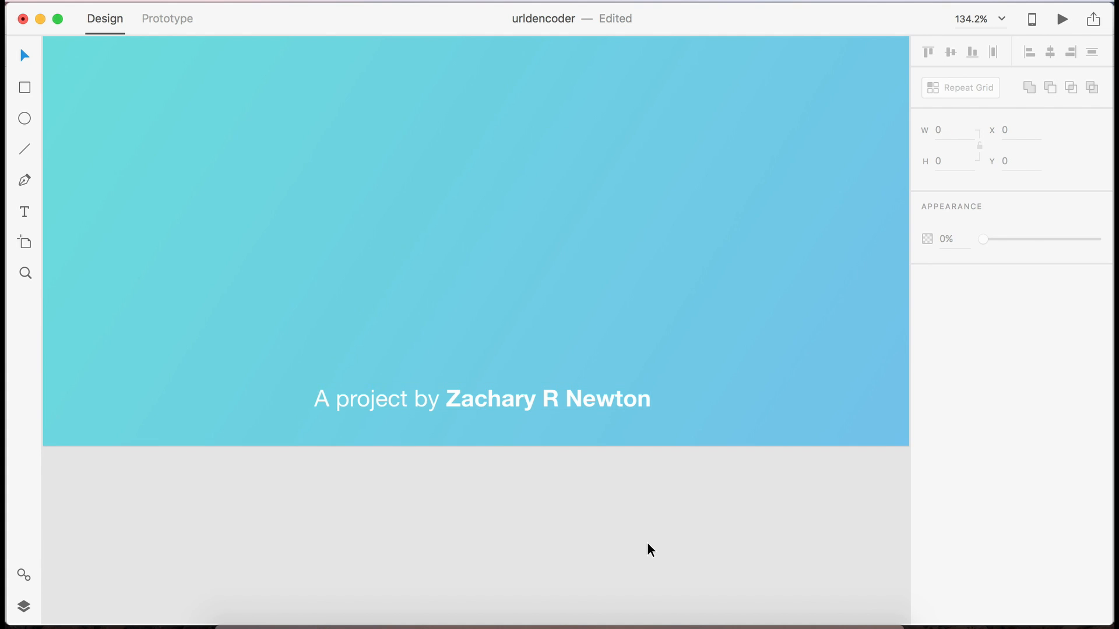
Step: Change the font weight of the "URL Dencoder" heading to Medium
scroll(651, 550, "down", 5)
scroll(651, 550, "up", 5)
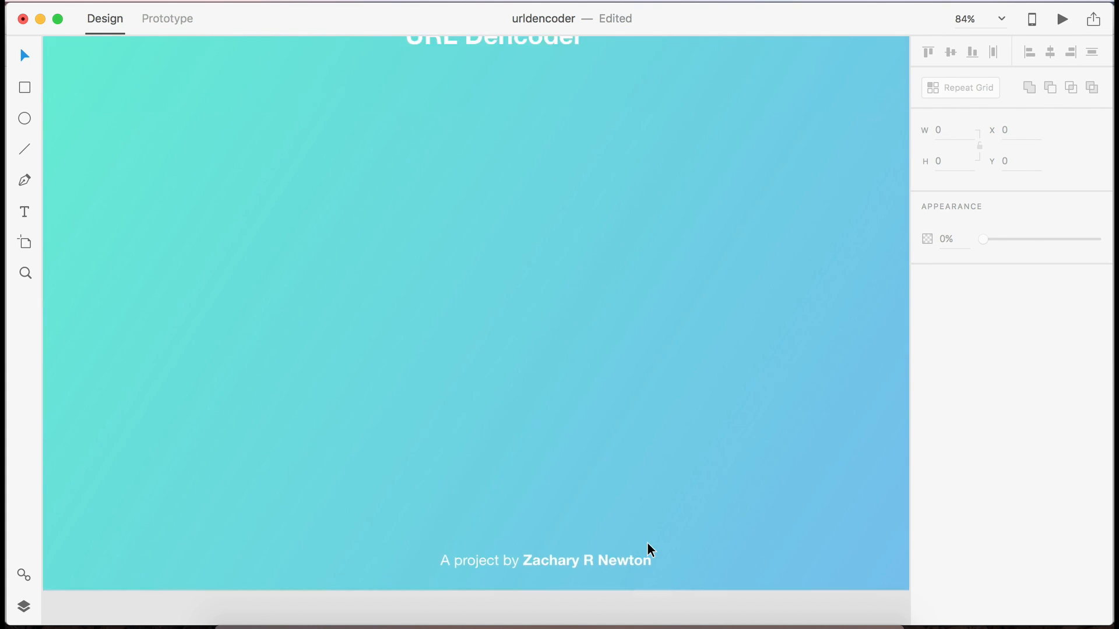
scroll(651, 550, "down", 5)
scroll(651, 550, "down", 3)
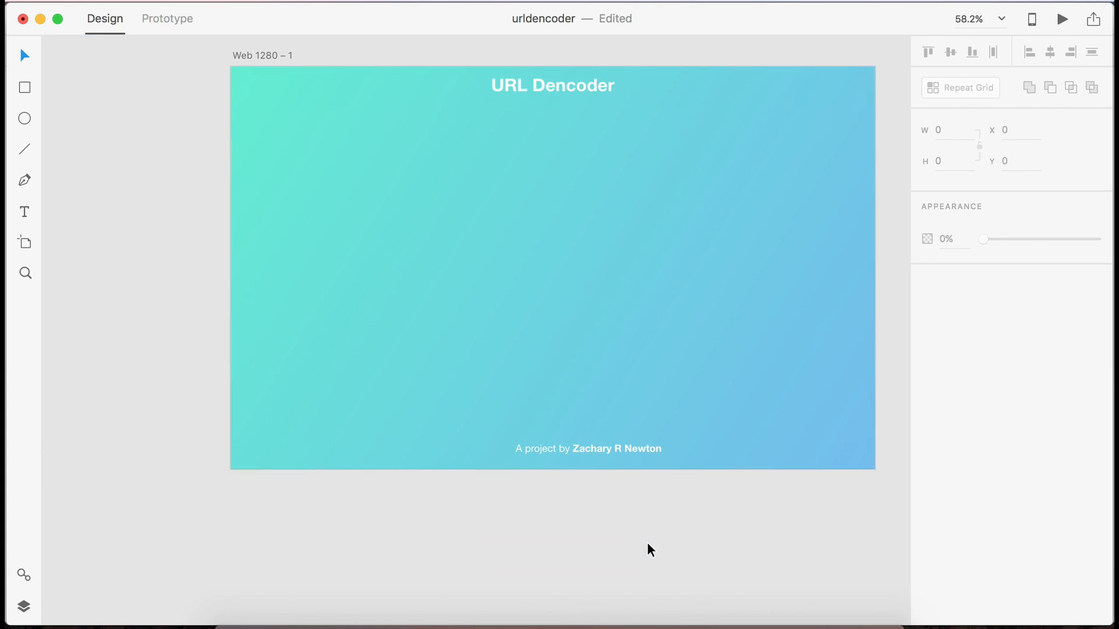
left_click(542, 85)
left_click(993, 264)
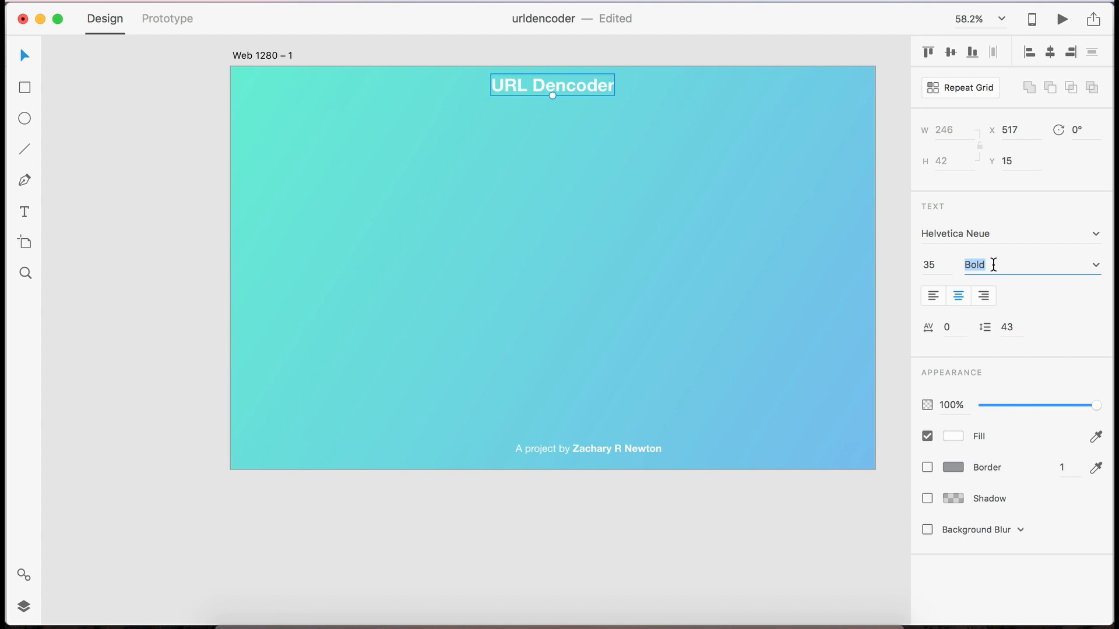
type("Medium")
key("Return")
left_click(641, 504)
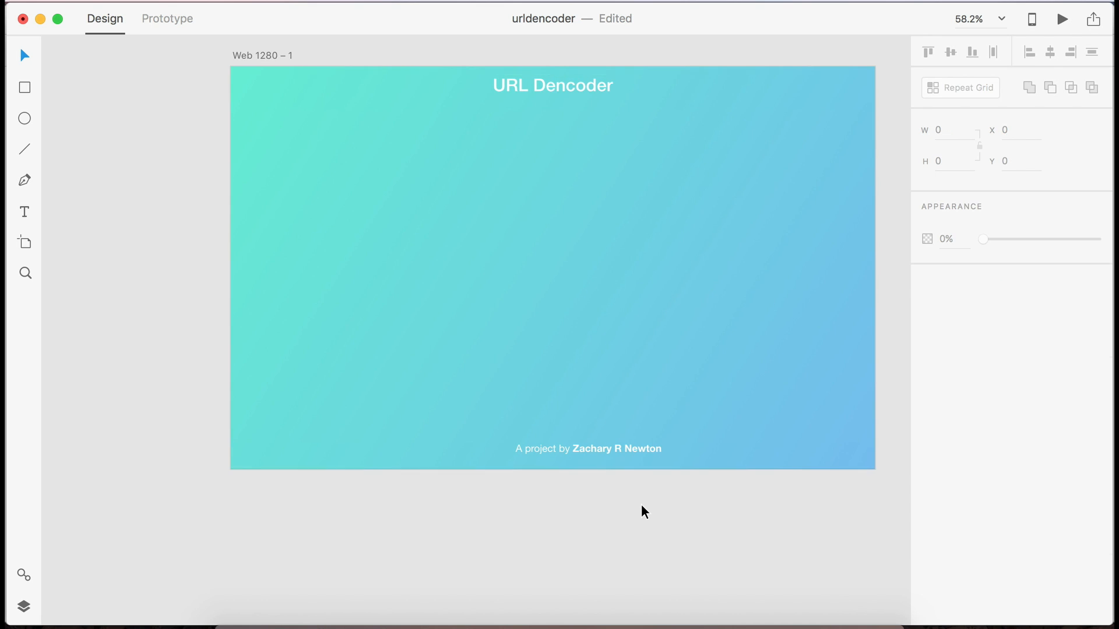
Step: Change the font weight of the author's name in the credit line to Medium
scroll(641, 505, "up", 10)
double_click(368, 259)
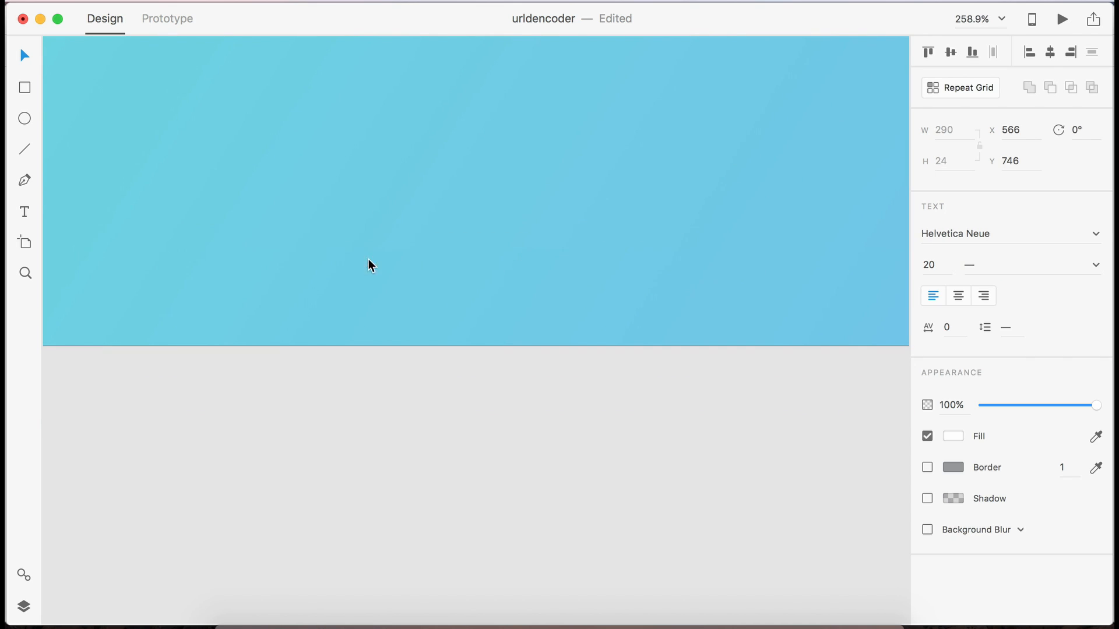
left_click(333, 252)
left_click(725, 258, "shift")
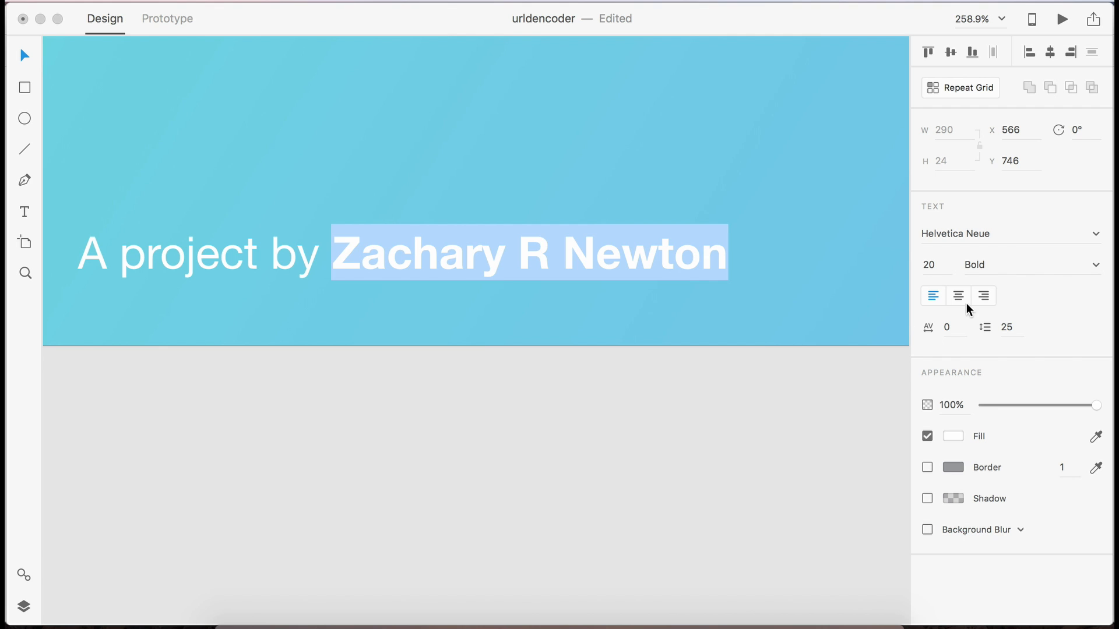
left_click(992, 270)
type("Medium")
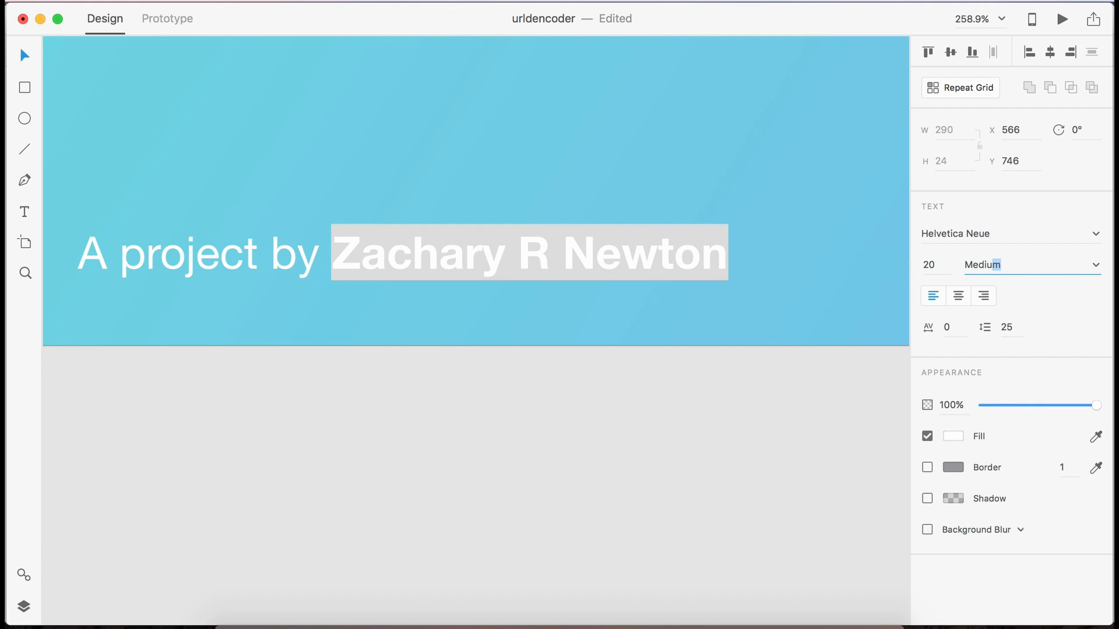
key("Return")
key("Escape")
Step: Centre the credit line horizontally on the artboard and move it closer to the lower edge, at about Y 764
scroll(594, 488, "down", 5)
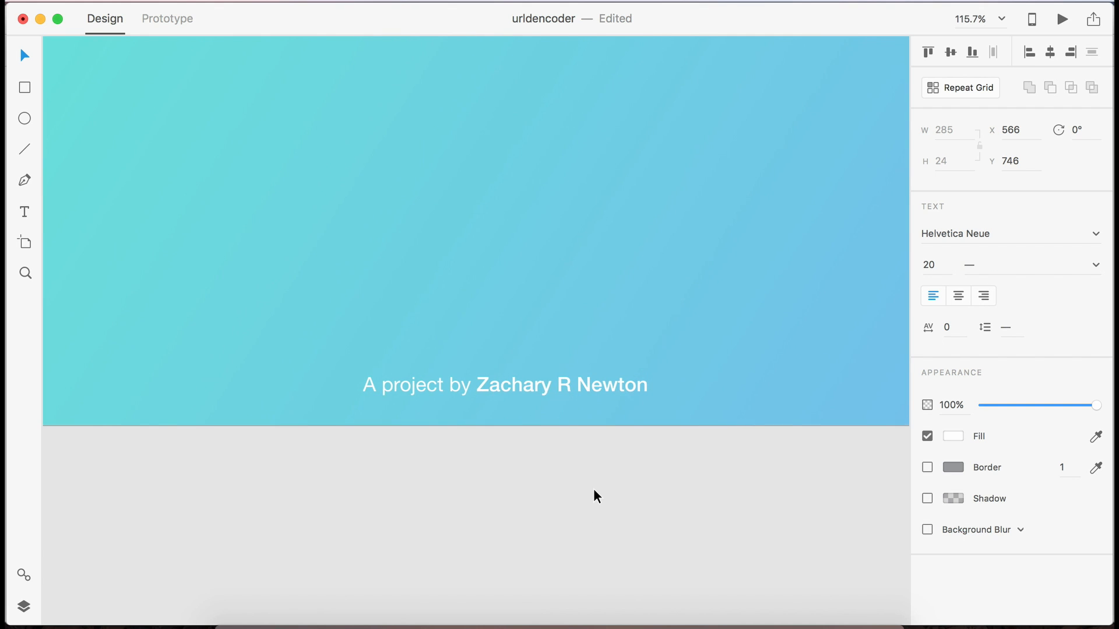
left_click(1050, 53)
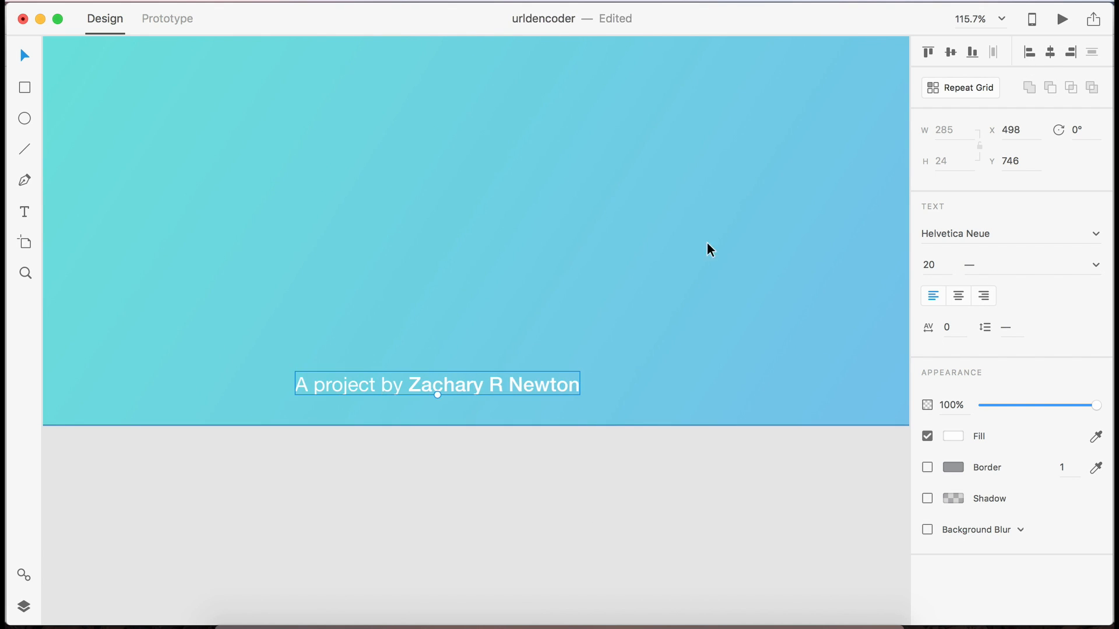
left_click_drag(478, 382, 484, 410)
key("Up")
key("Up")
key("Up")
key("Up")
key("Up")
key("Up")
key("Up")
key("Up")
key("Up")
key("Up")
key("Up")
key("Up")
key("Up")
key("Up")
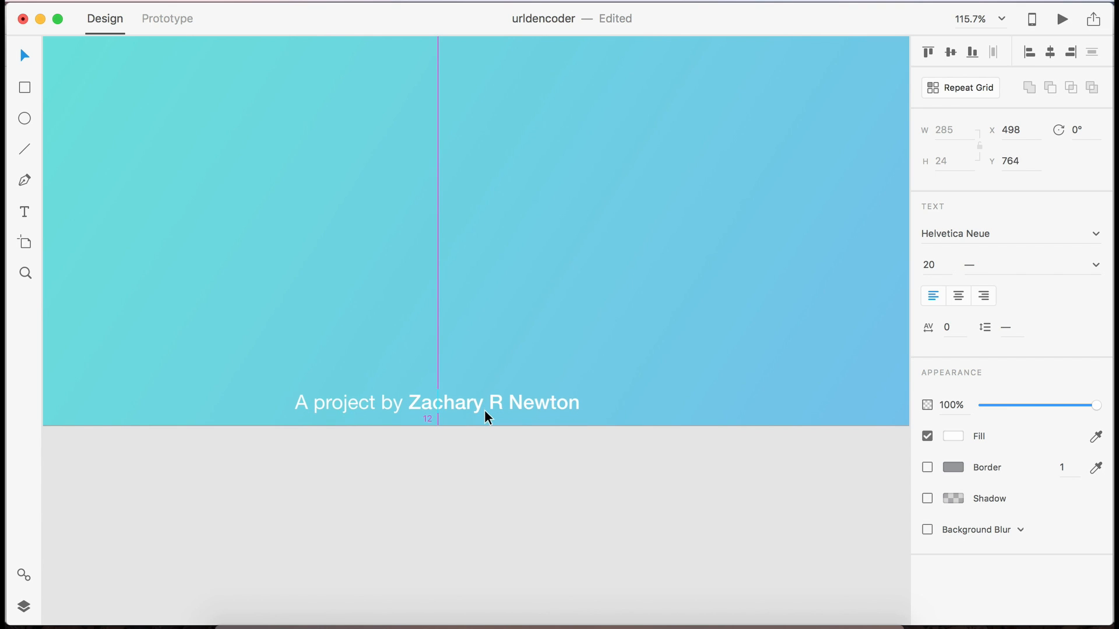
Step: Add an "Instructions" text label in the upper-left area of the artboard, at about X 166, Y 212
left_click(494, 442)
key("super+0")
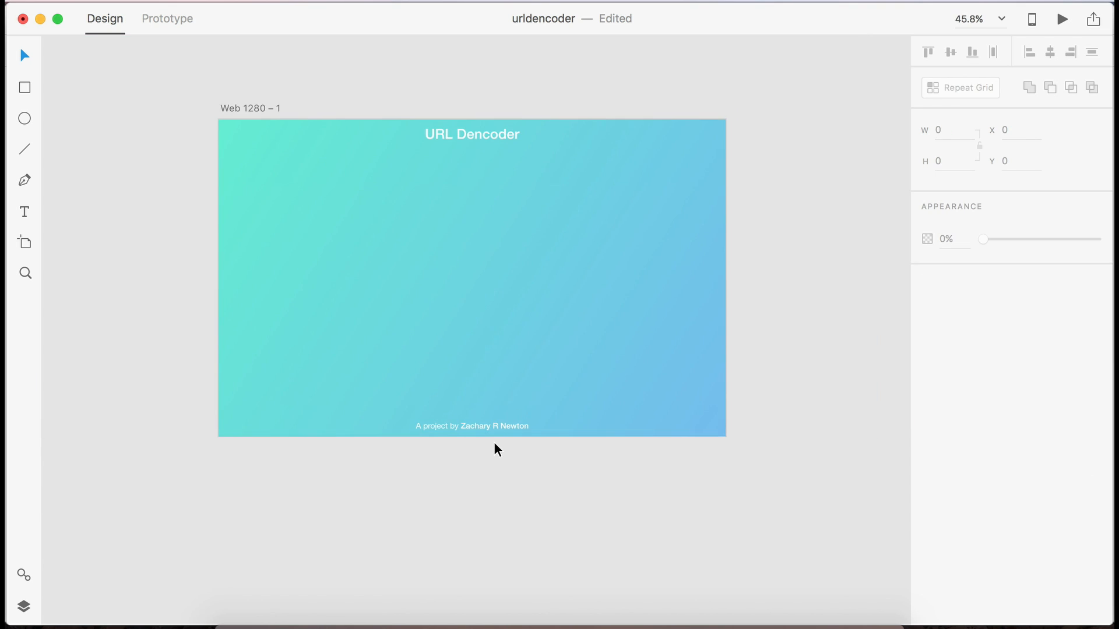
scroll(494, 443, "left", 3)
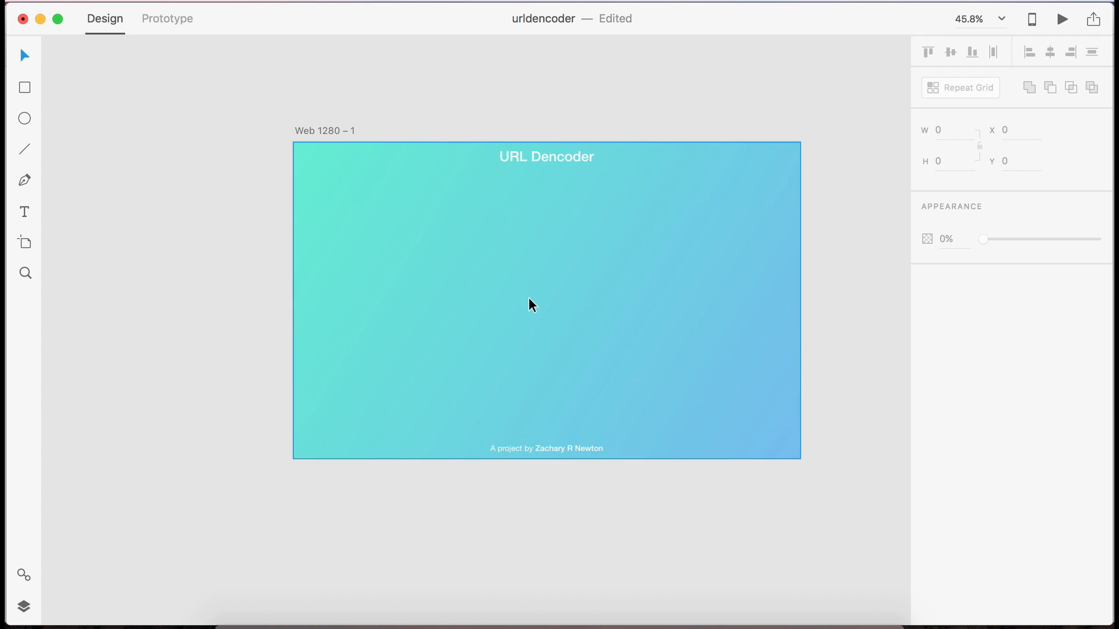
key("t")
left_click(358, 230)
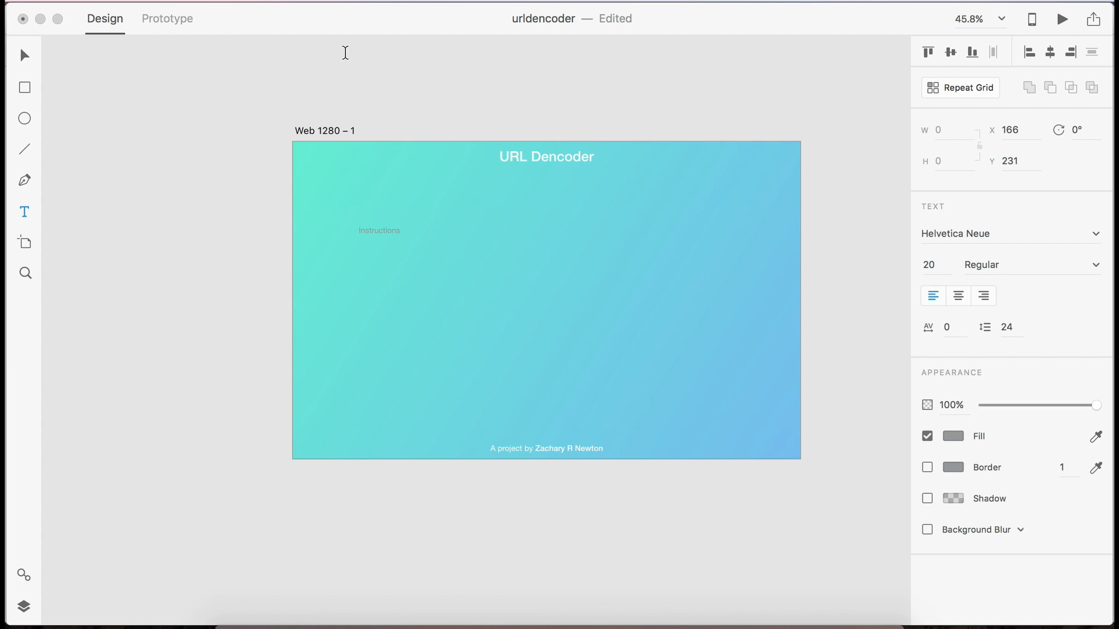
left_click(25, 55)
Step: Duplicate the "Instructions" label horizontally to about X 394 and change the copy's text to "Donate"
key("alt")
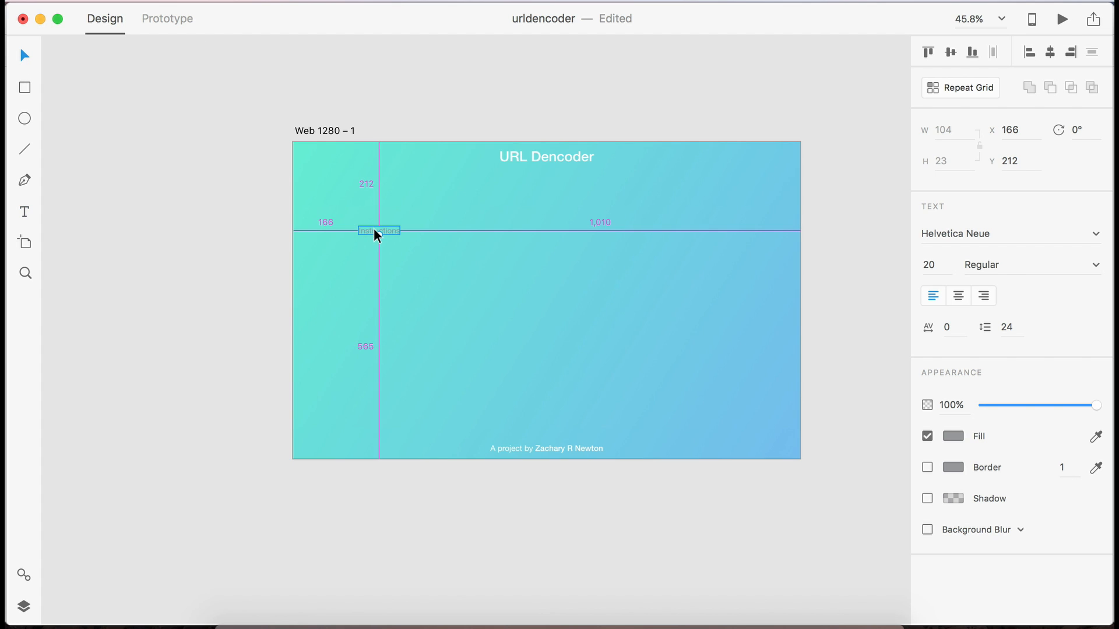
left_click_drag(370, 229, 462, 229)
double_click(454, 231)
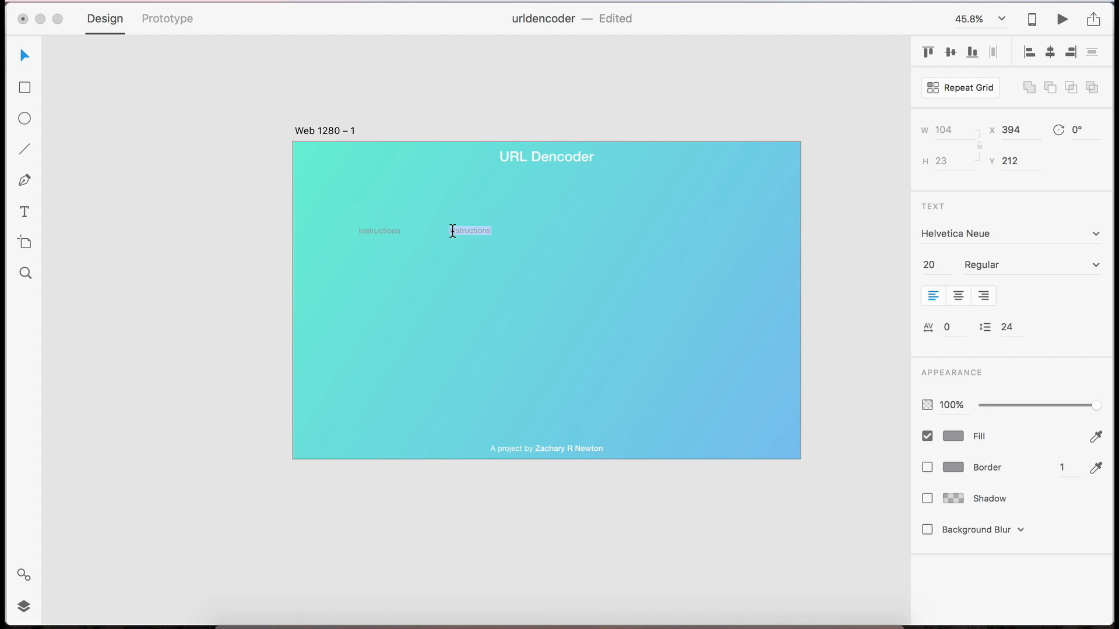
type("Donate")
left_click(206, 172)
left_click(233, 187)
Step: Set the fill of both the "Instructions" and "Donate" labels to white
scroll(233, 186, "up", 5)
scroll(233, 187, "down", 1)
scroll(233, 187, "right", 1)
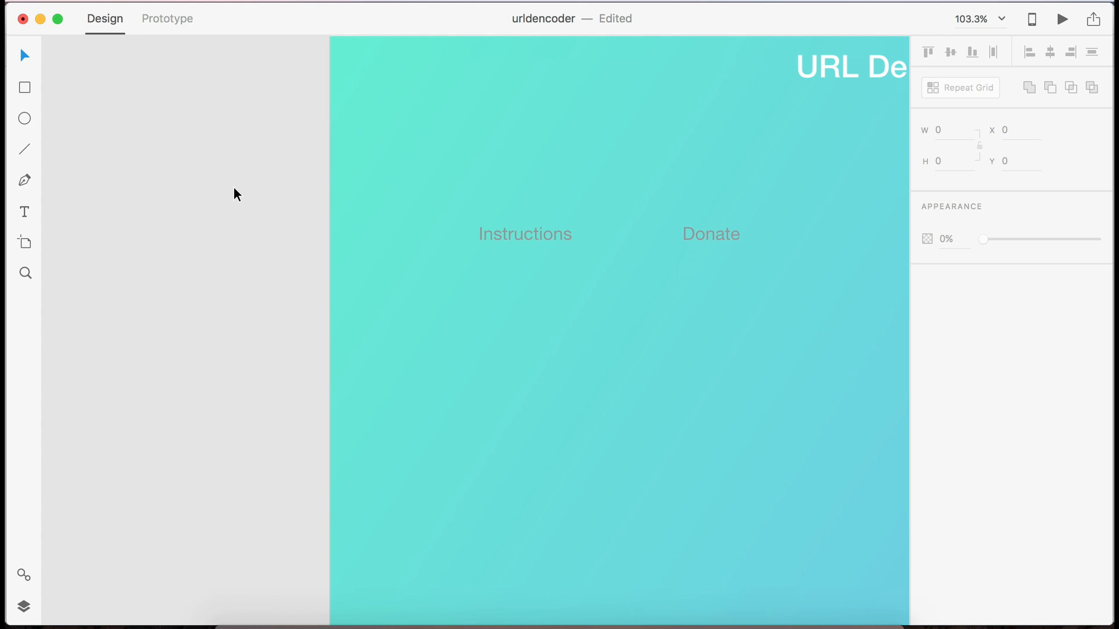
left_click(536, 236)
left_click(720, 234, "shift")
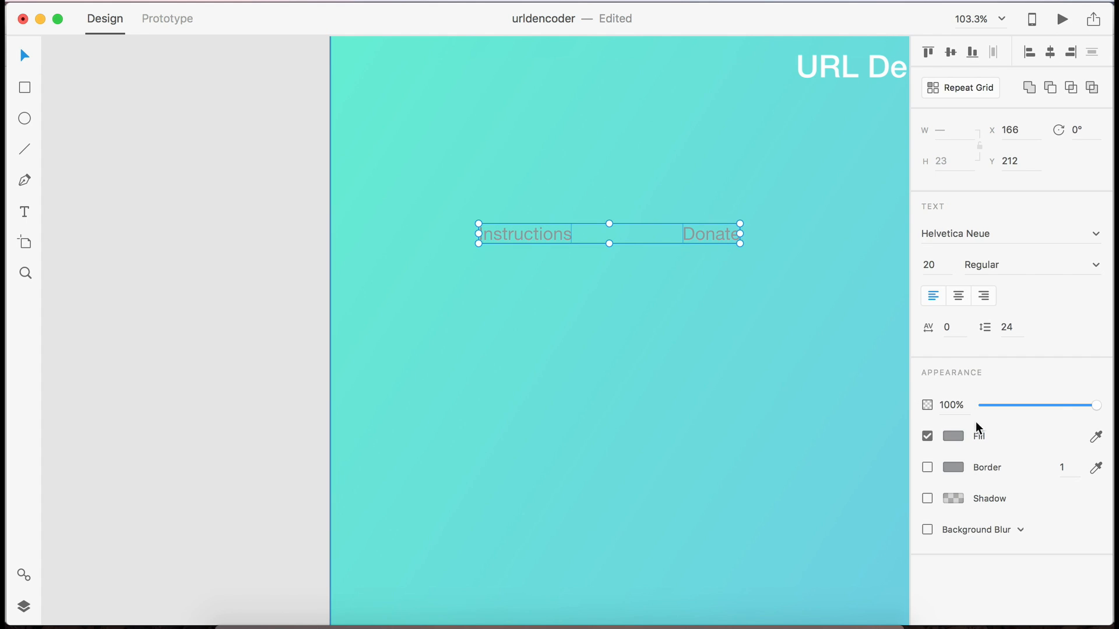
left_click(956, 437)
left_click_drag(815, 429, 617, 246)
left_click(124, 313)
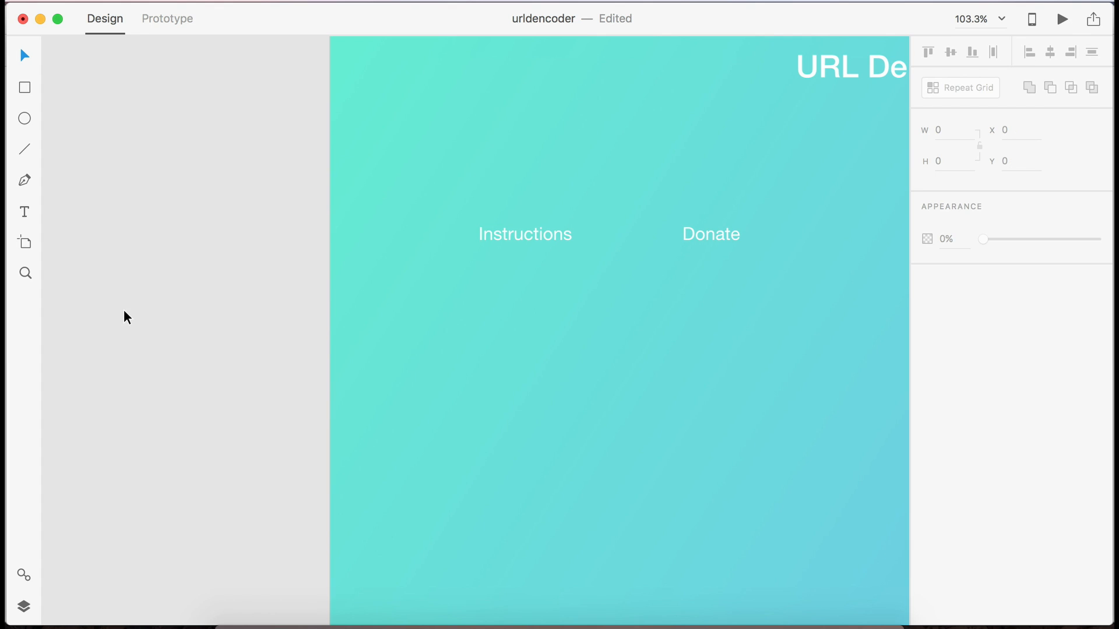
Step: Move the "Instructions" label towards the artboard's left side and rotate it to 270°
scroll(124, 312, "down", 9)
scroll(124, 312, "down", 1)
scroll(163, 306, "up", 5)
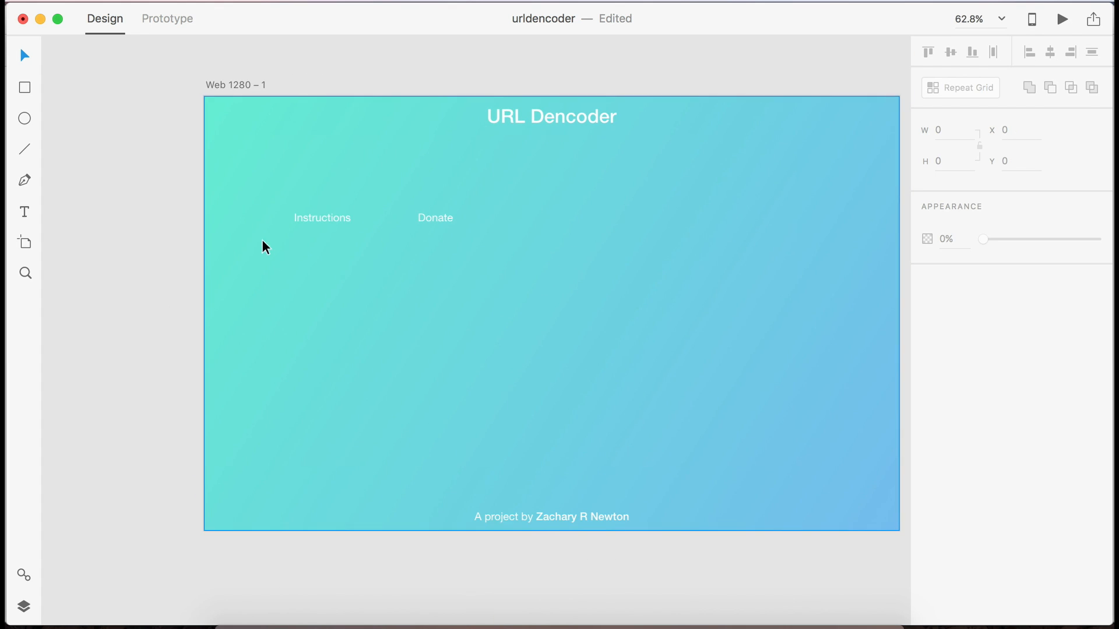
left_click_drag(303, 221, 232, 286)
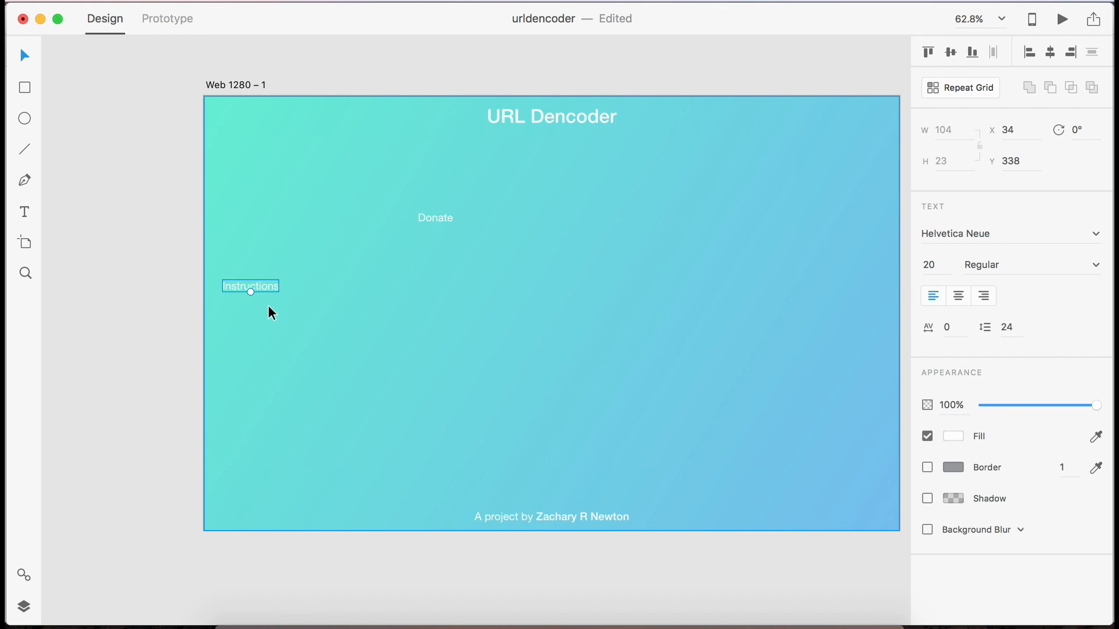
left_click(1076, 134)
key("shift+Down")
key("shift+Down")
key("shift+Down")
key("shift+Down")
key("shift+Down")
key("shift+Down")
key("shift+Down")
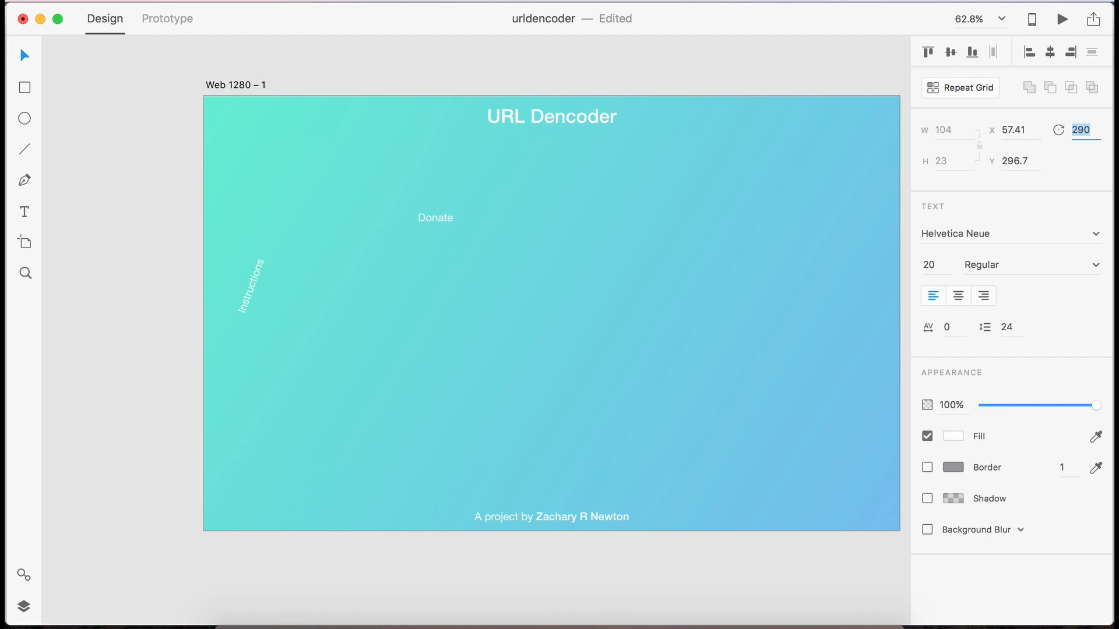
key("shift+Down")
key("shift+Down")
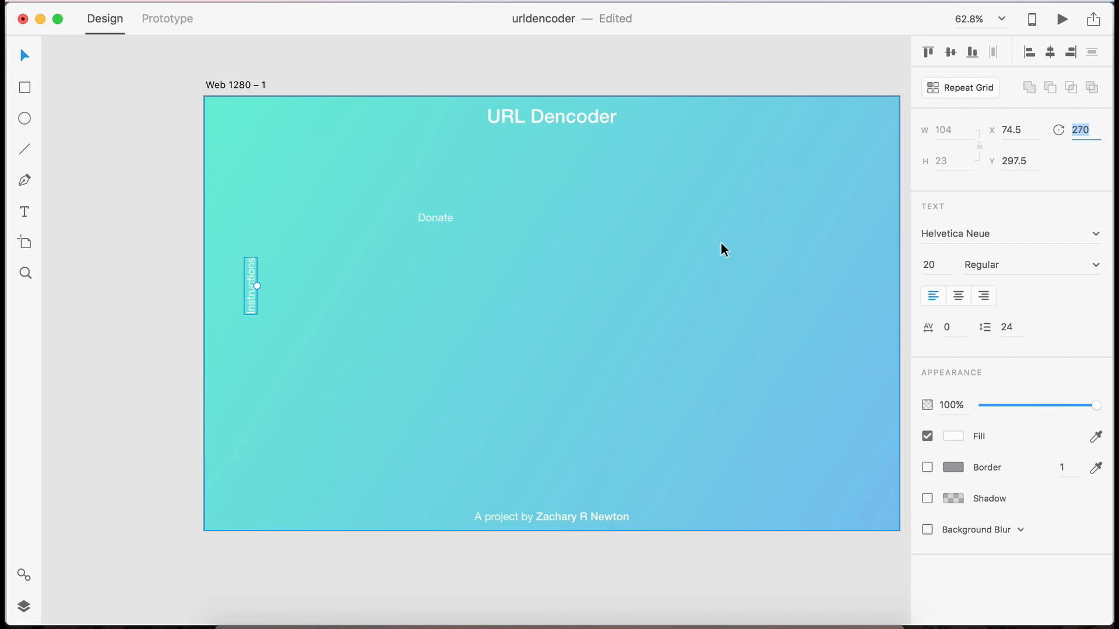
left_click(175, 275)
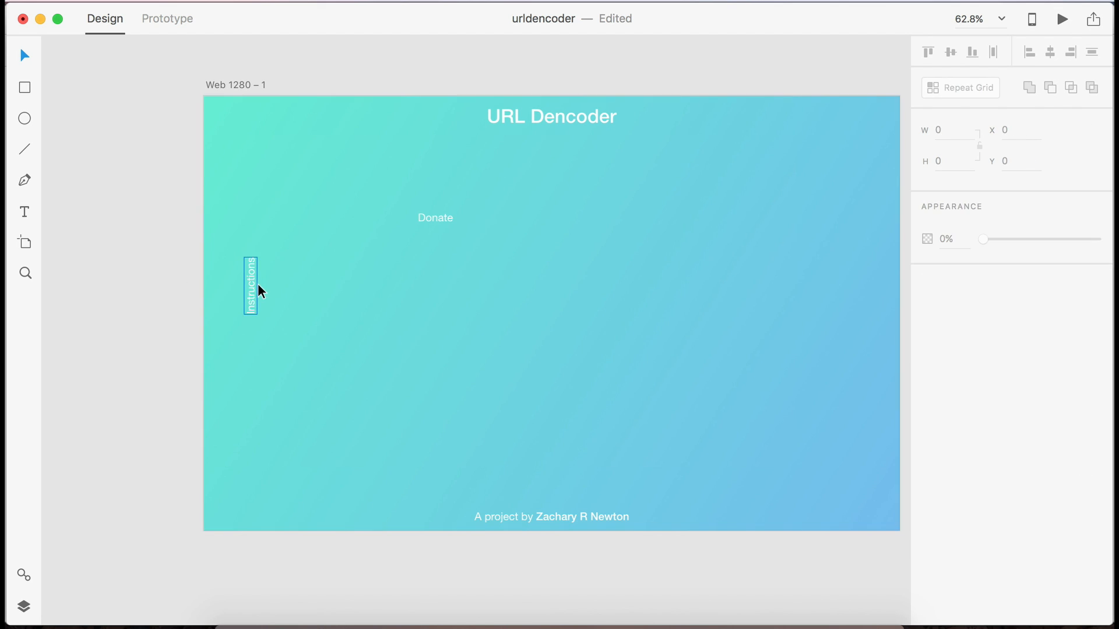
Step: Place the rotated "Instructions" label about 15 px inside the artboard's left edge, centred vertically
left_click_drag(258, 286, 214, 314)
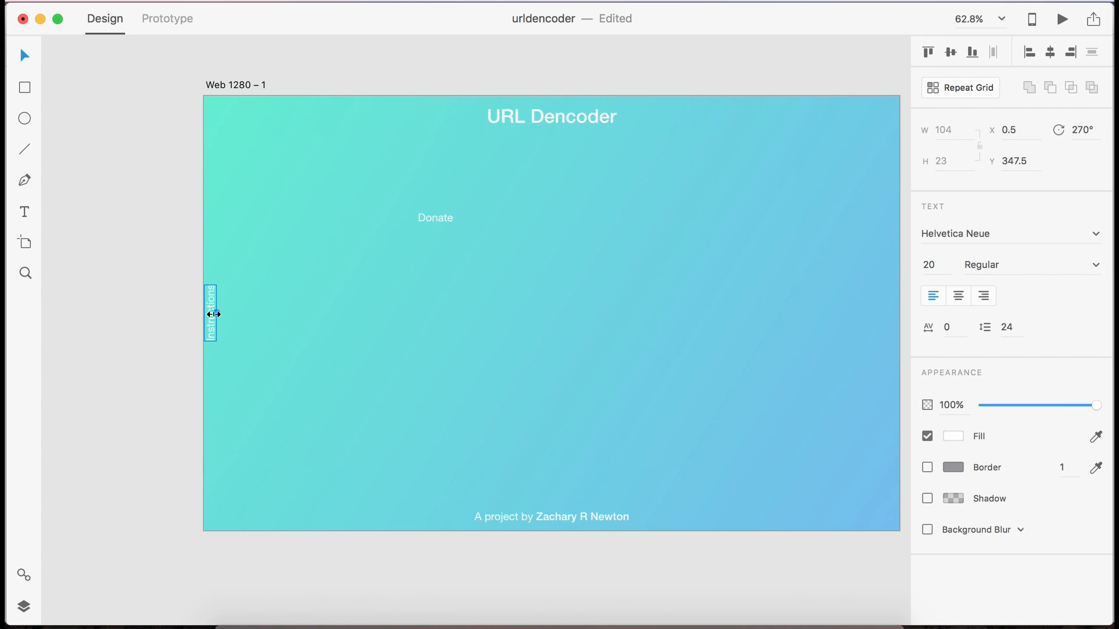
key("shift+Right")
key("Right")
key("Right")
key("Right")
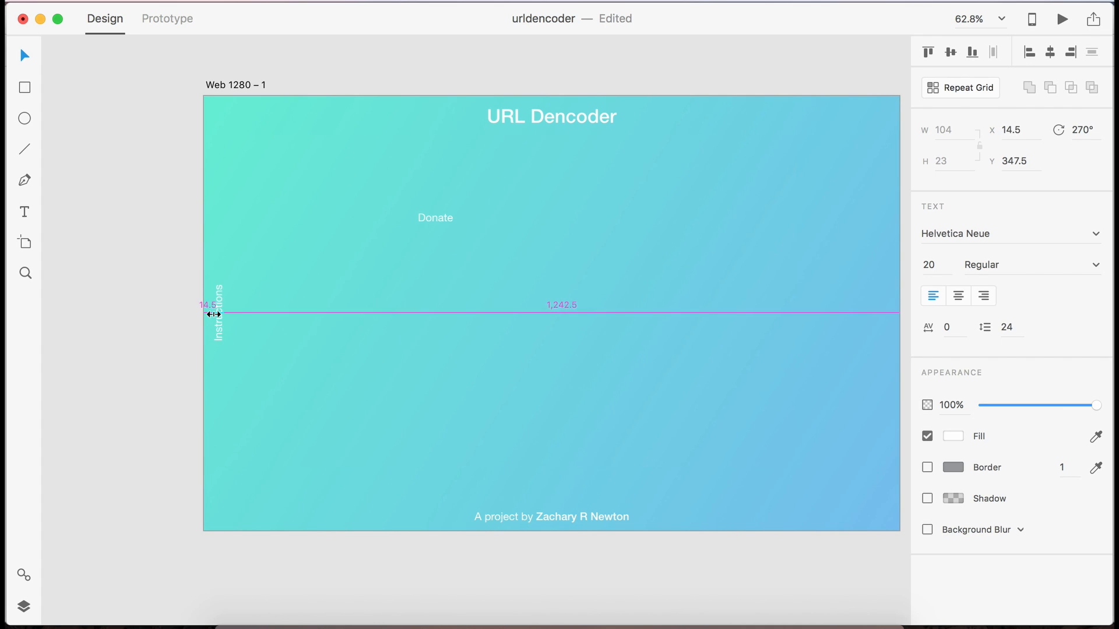
key("Right")
left_click(134, 300)
Step: Rotate the "Donate" label to 90°
scroll(134, 301, "down", 2)
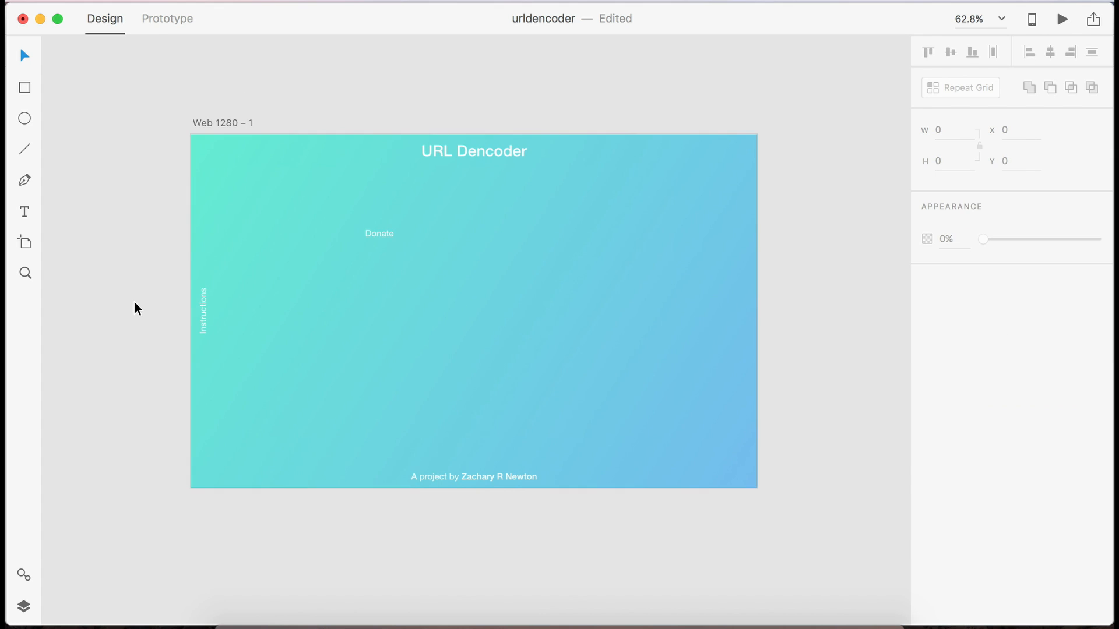
left_click(390, 233)
left_click(1078, 131)
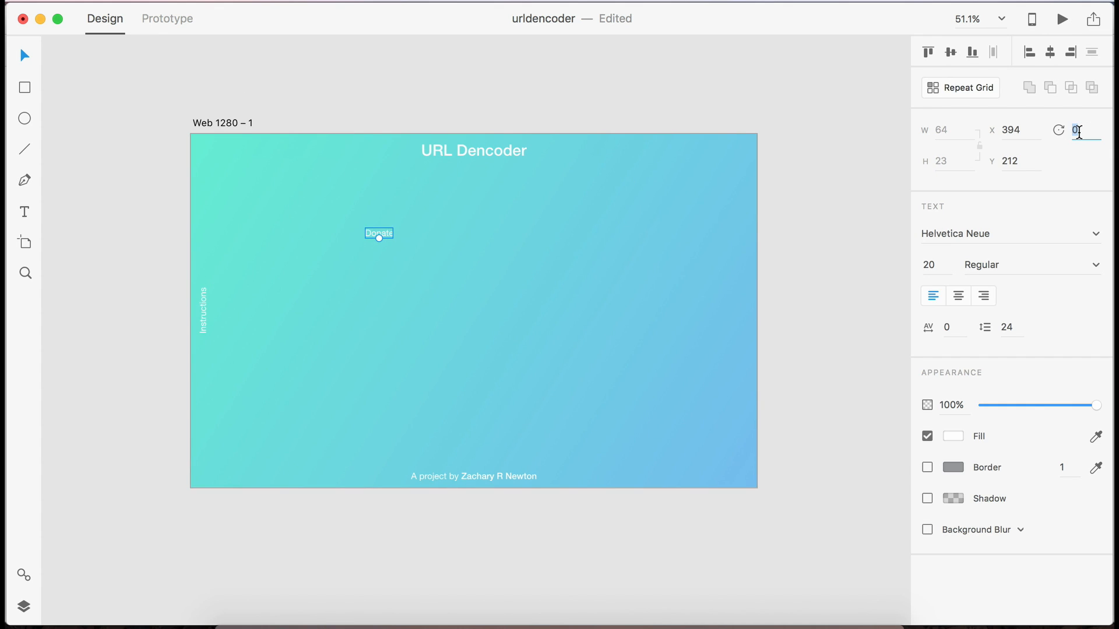
key("shift+Down")
key("shift+Down")
key("shift+Up")
key("shift+Up")
key("shift+Up")
key("shift+Up")
key("shift+Up")
key("shift+Up")
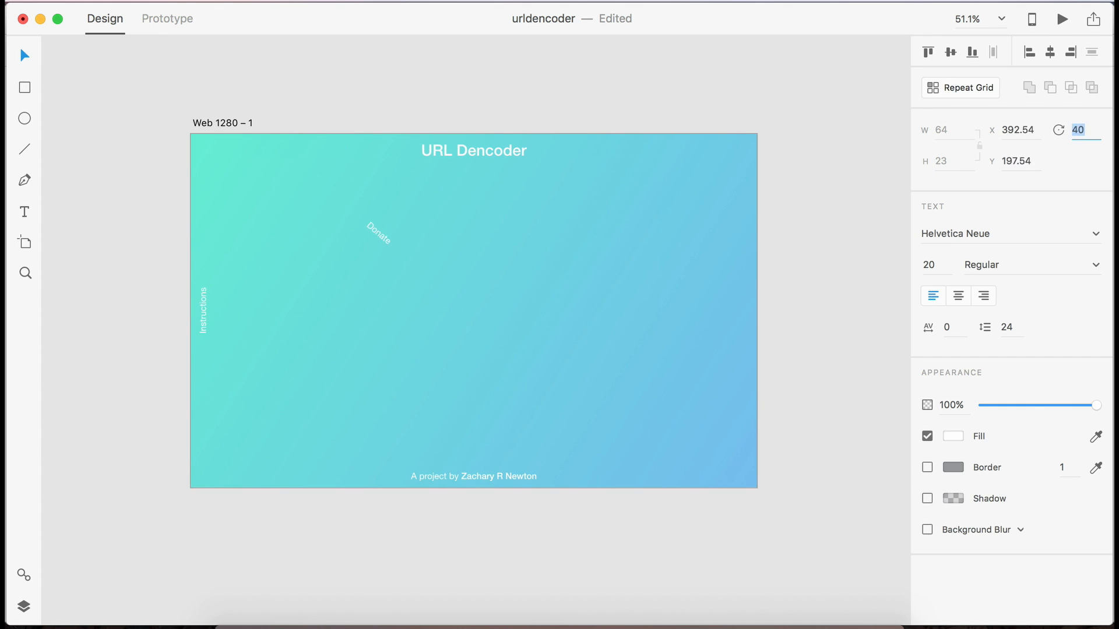
key("shift+Up")
key("shift+Up")
key("shift+Up")
key("shift+Up")
key("shift+Up")
Step: Place the rotated "Donate" label just inside the artboard's right edge, centred vertically, at about X 1242.5, Y 368.5
left_click_drag(378, 232, 541, 286)
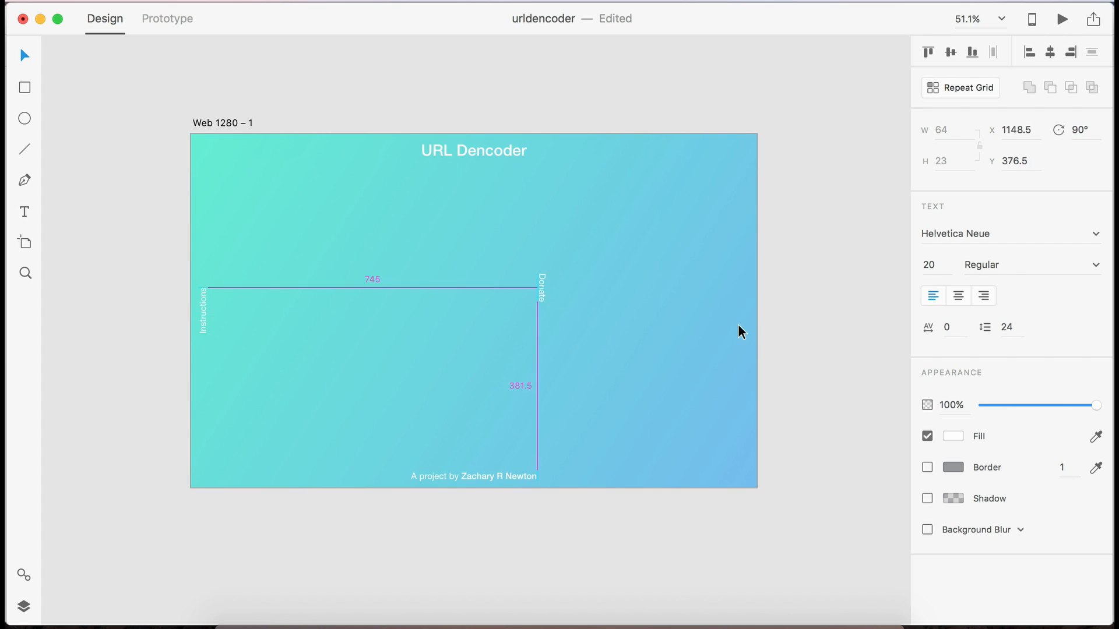
left_click_drag(738, 325, 750, 312)
key("Left")
key("Left")
key("Left")
key("Left")
key("Left")
key("Left")
key("Left")
key("Left")
key("Left")
key("Left")
key("Left")
key("Left")
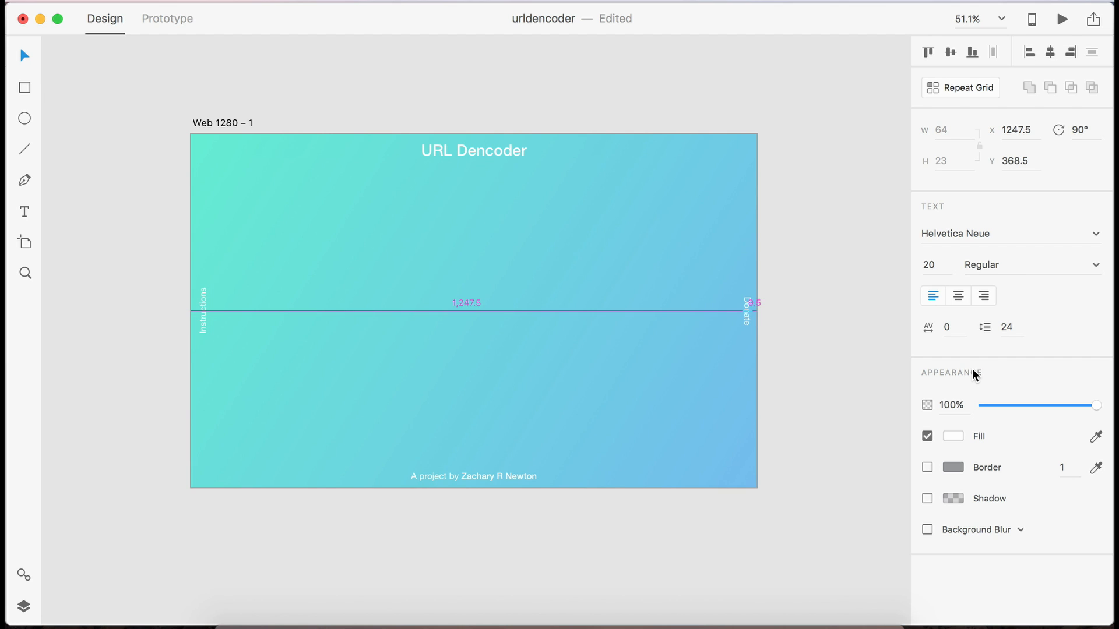
left_click(827, 365)
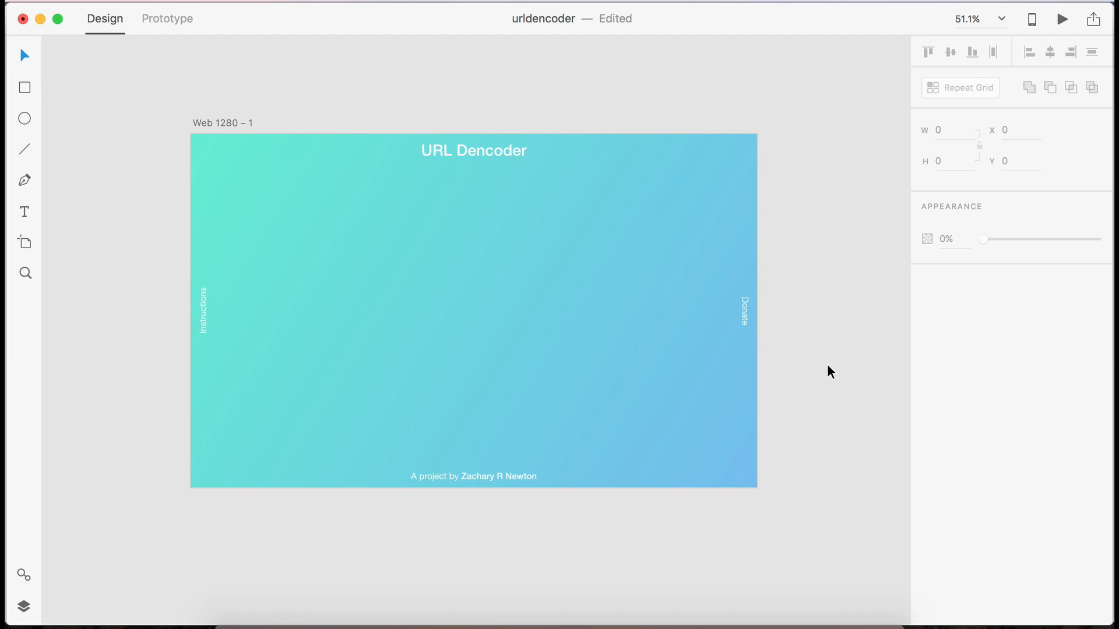
Step: Nudge the "Donate" label 4 px further in from the artboard's right edge and save the document
left_click(746, 309)
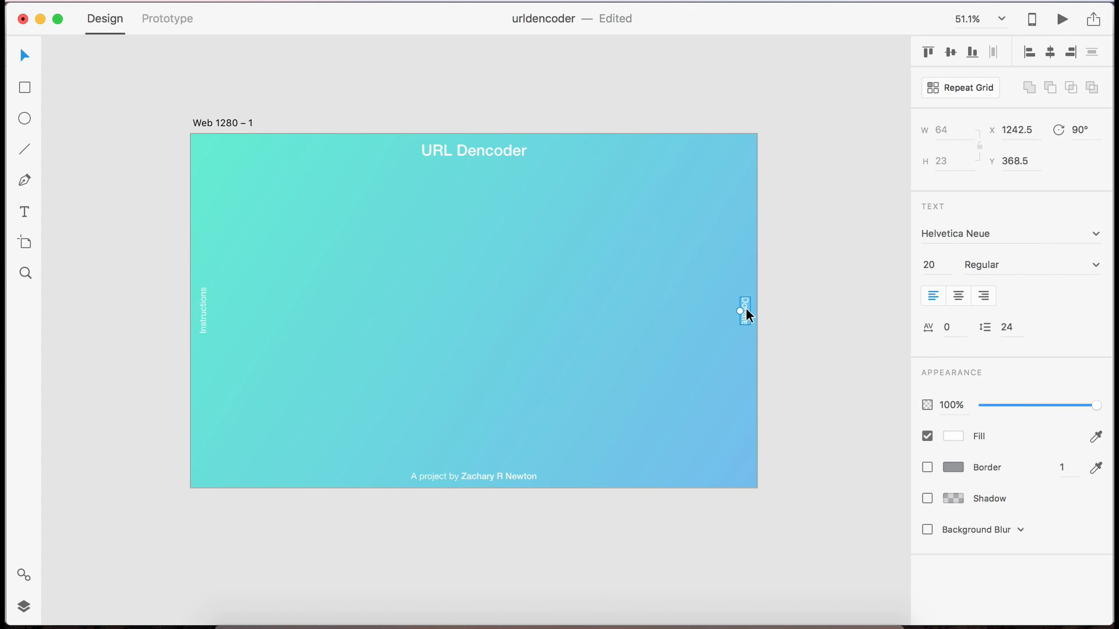
key("Left")
key("Left")
key("Left")
key("Left")
left_click(834, 316)
key("super+s")
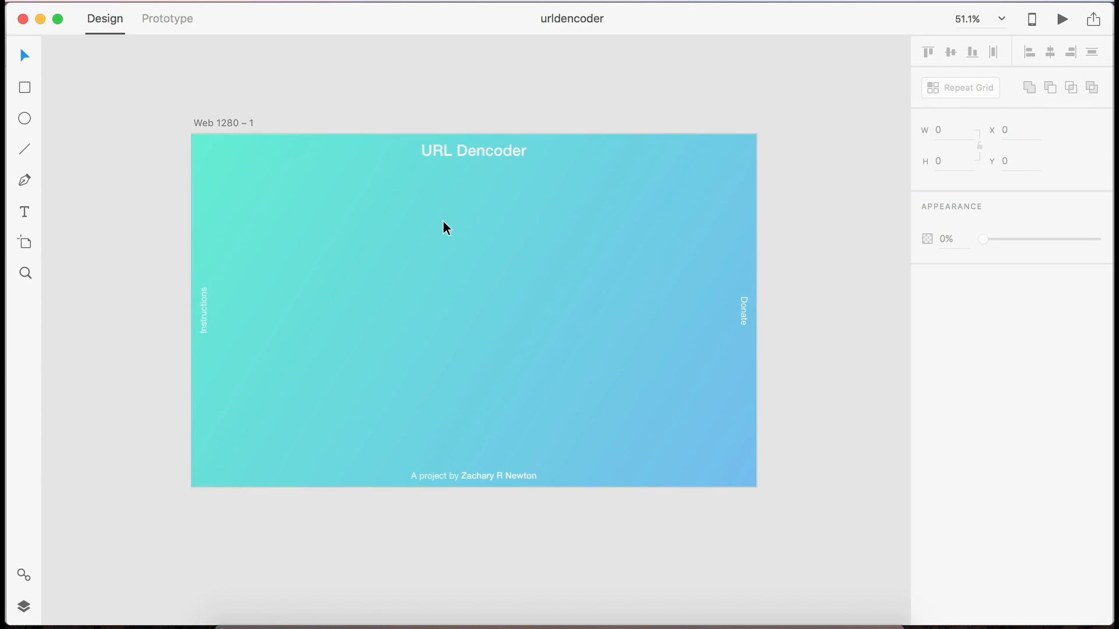
Step: Draw a rectangle about 621 px wide in the middle of the artboard and set its height to 50
scroll(442, 220, "down", 5)
scroll(442, 221, "up", 5)
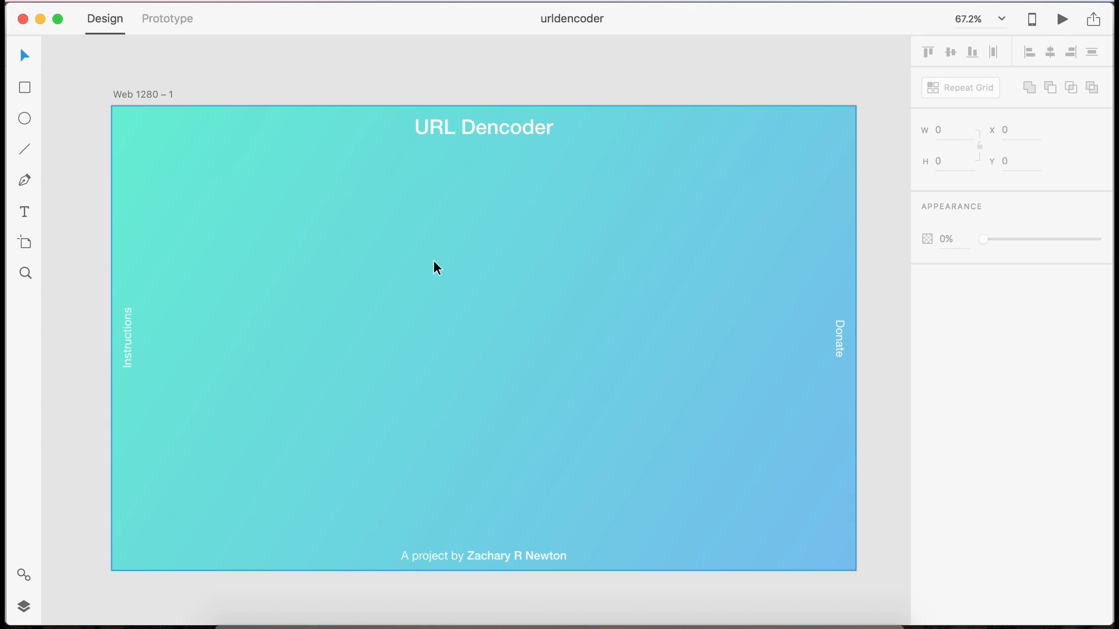
scroll(434, 261, "down", 2)
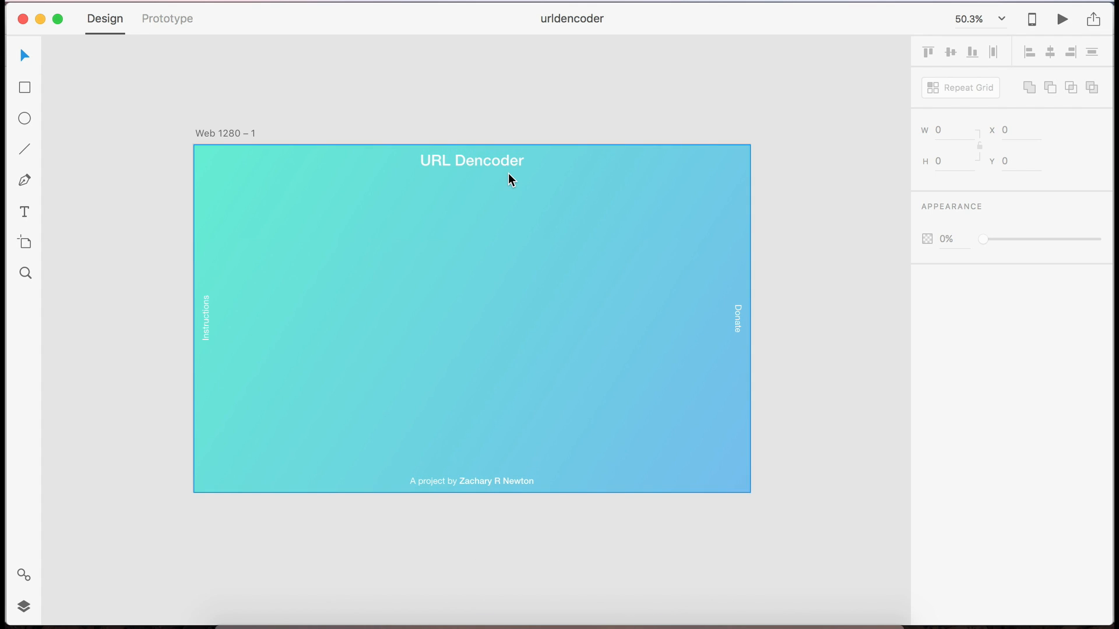
scroll(509, 90, "down", 2)
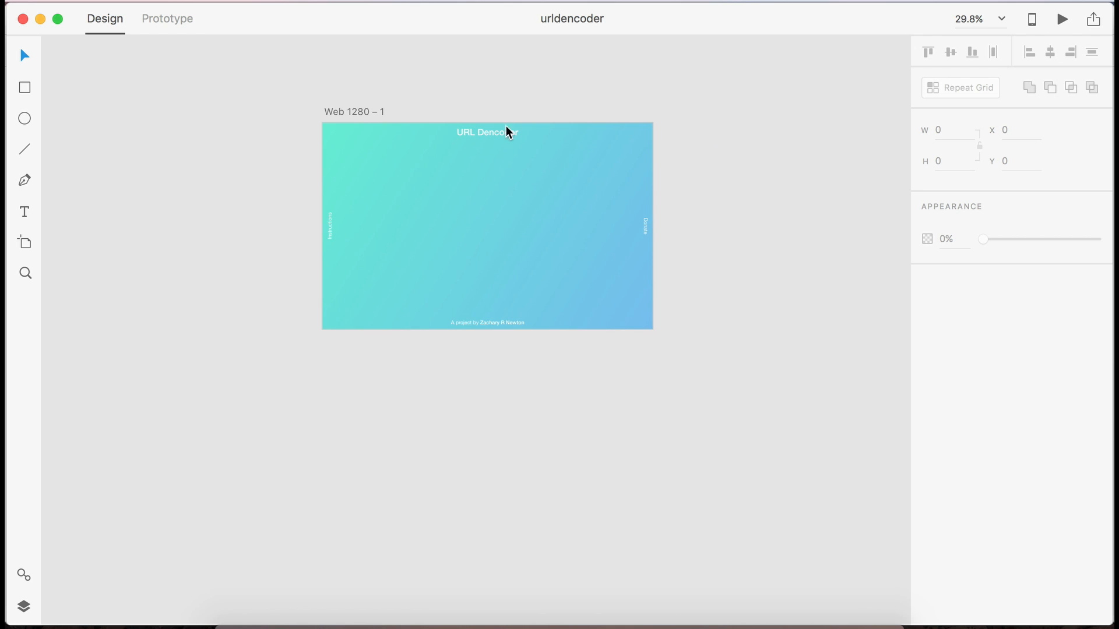
scroll(505, 173, "up", 2)
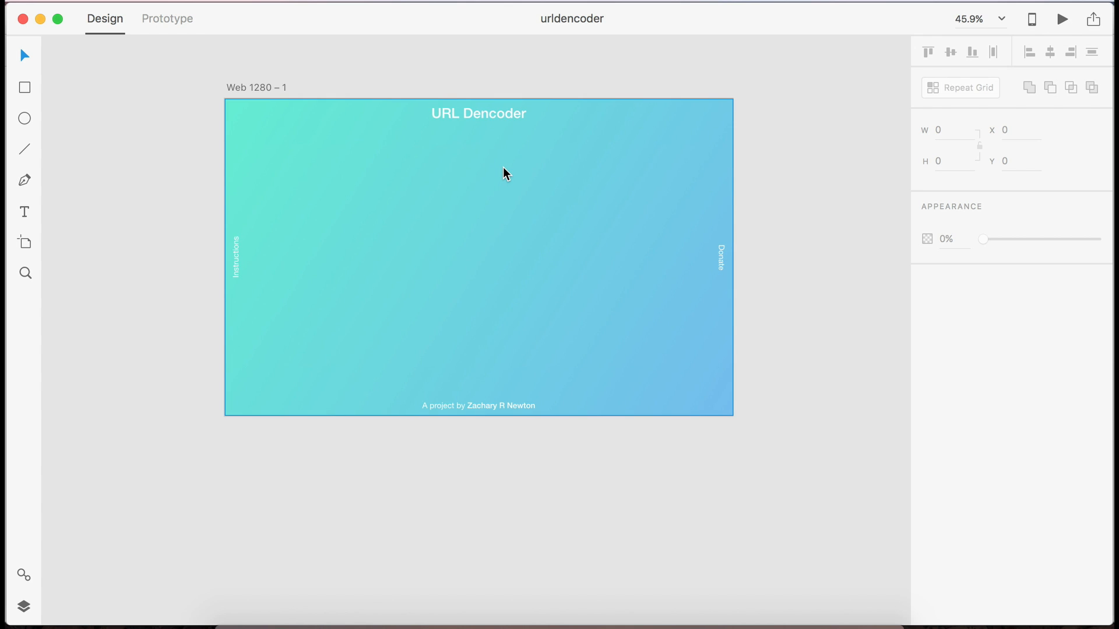
key("r")
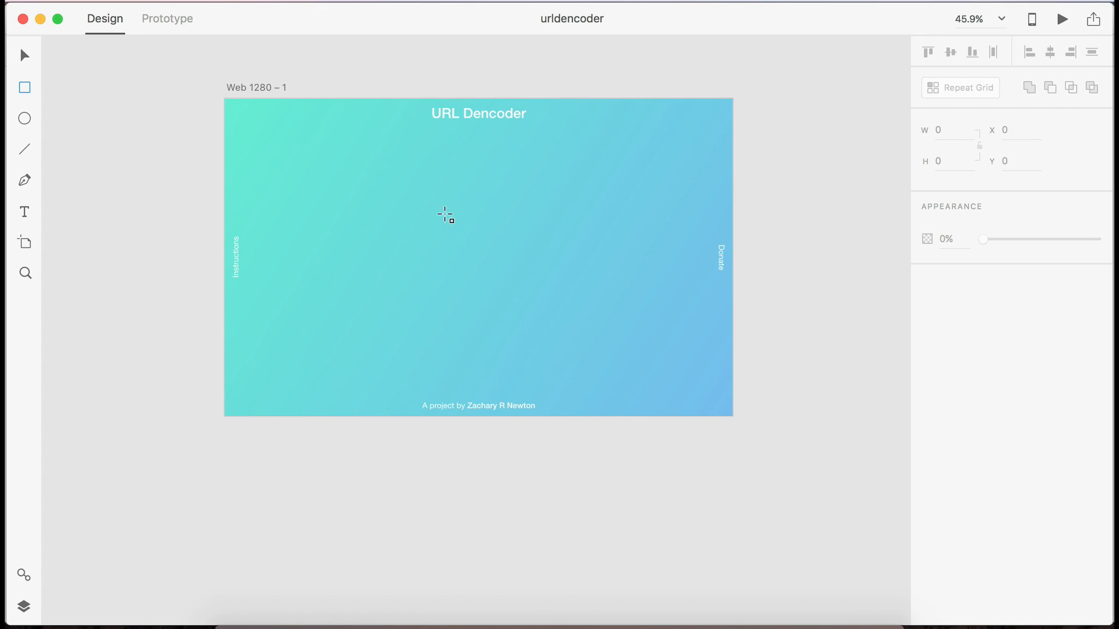
mouse_move(351, 219)
left_mouse_down()
mouse_move(487, 236)
mouse_move(607, 282)
mouse_move(597, 283)
left_mouse_up()
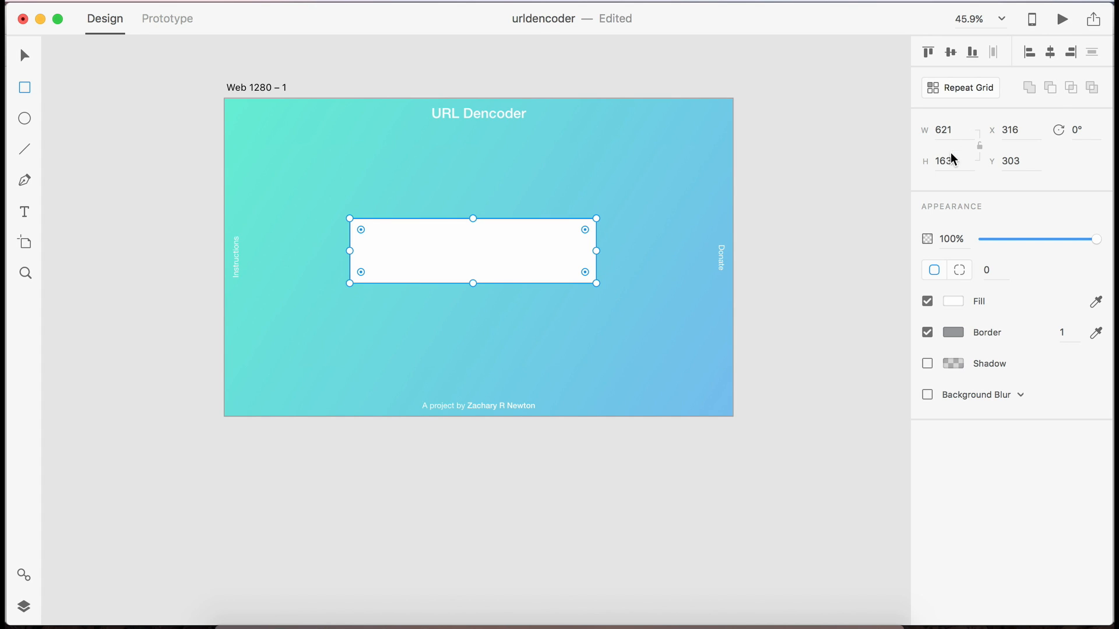
type("50")
key("Return")
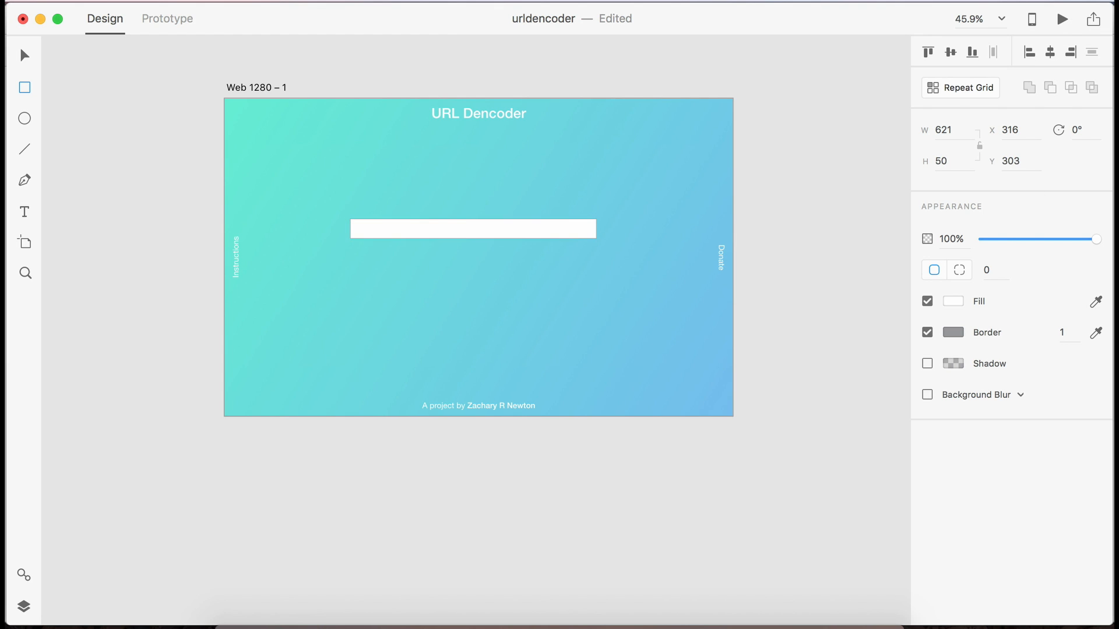
Step: Set the rectangle's corner radius to 8
left_click(994, 272)
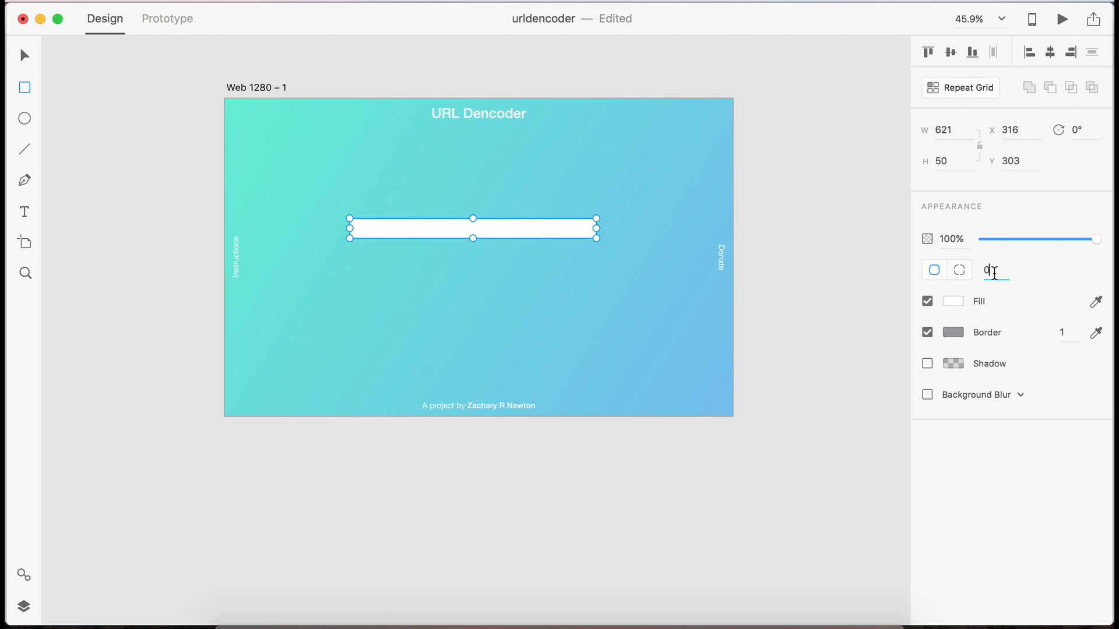
type("4")
key("Return")
left_click(988, 269)
type("8")
key("Return")
Step: Change the rectangle's fill to dark grey #3B3B3B with about 22% alpha
scroll(602, 245, "up", 5)
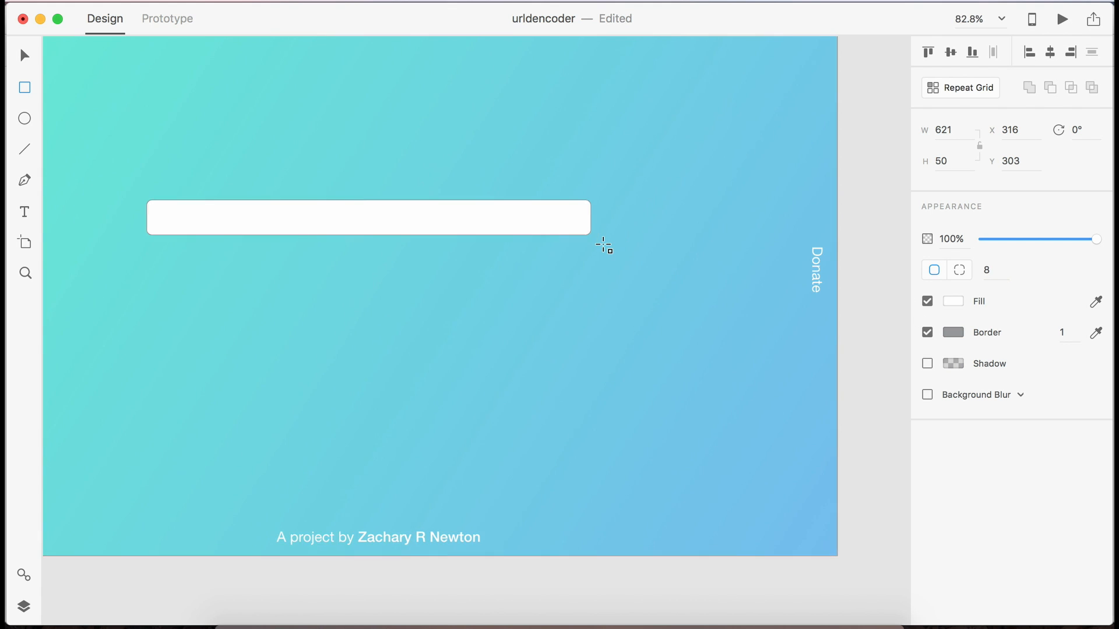
scroll(603, 245, "left", 3)
scroll(603, 244, "down", 2)
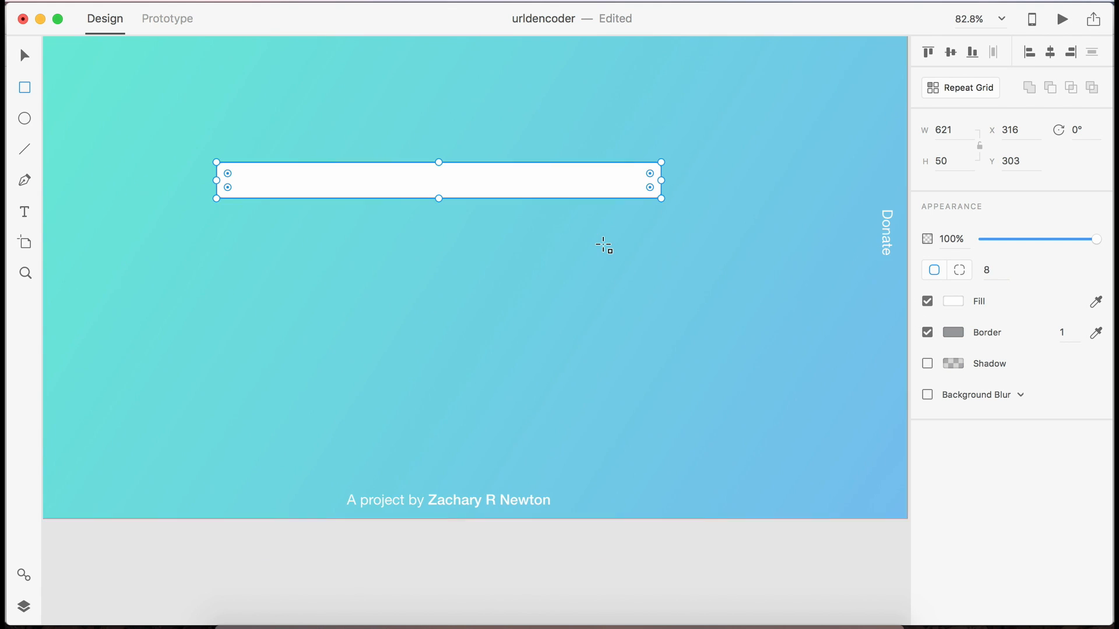
left_click(955, 304)
mouse_move(833, 303)
left_mouse_down()
mouse_move(724, 290)
mouse_move(720, 307)
left_mouse_up()
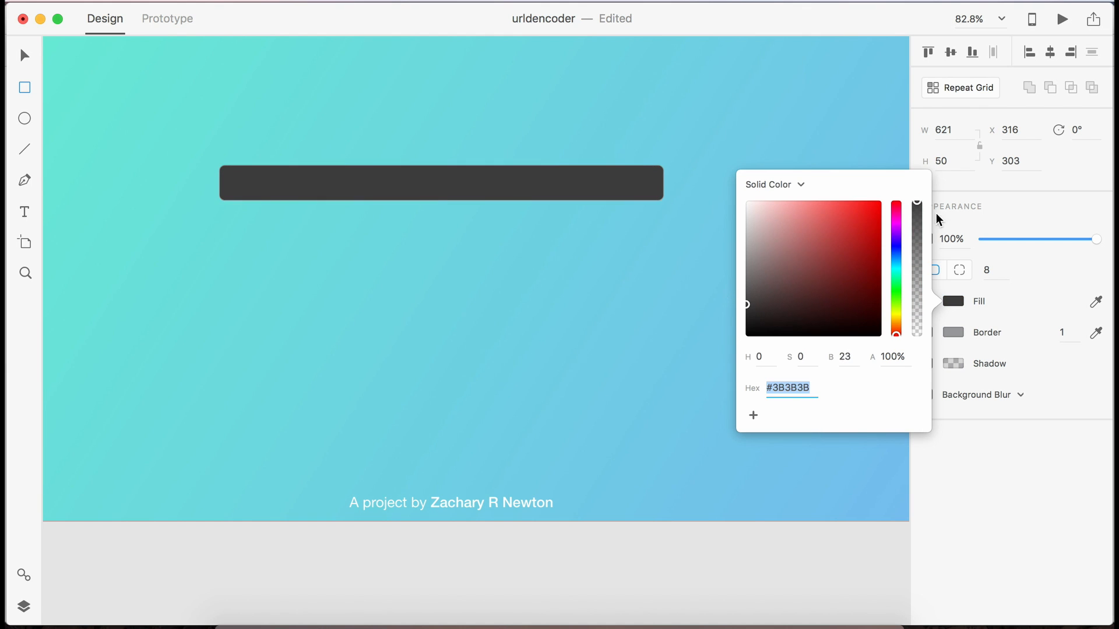
left_click_drag(916, 210, 917, 311)
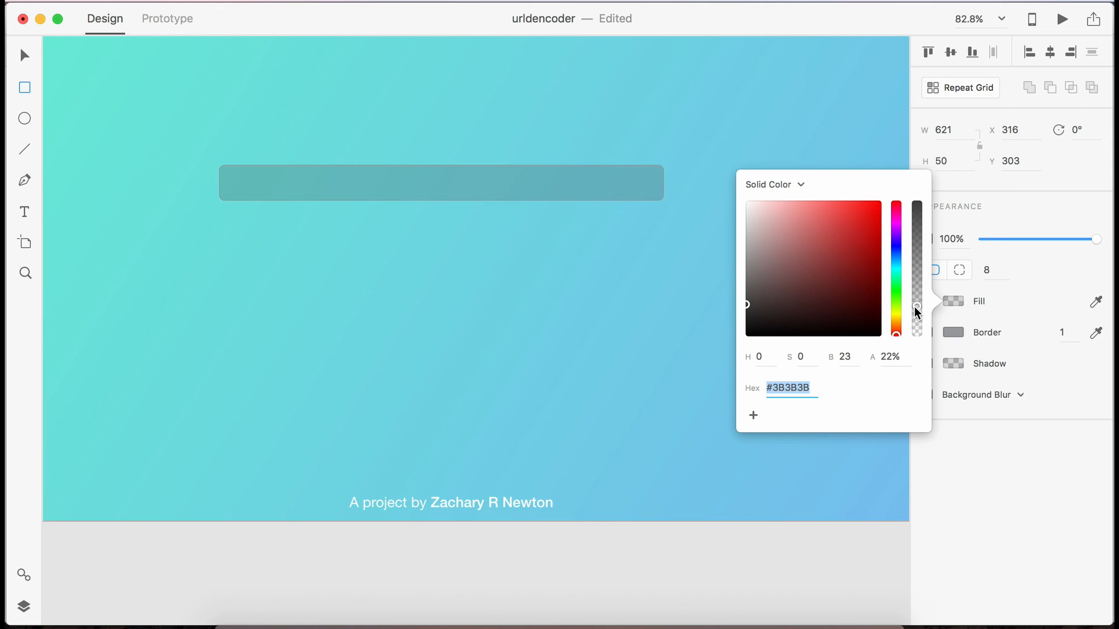
Step: Change the input field rectangle's border colour to white #FFFFFF and set its thickness to 2
left_click(1033, 468)
left_click(955, 336)
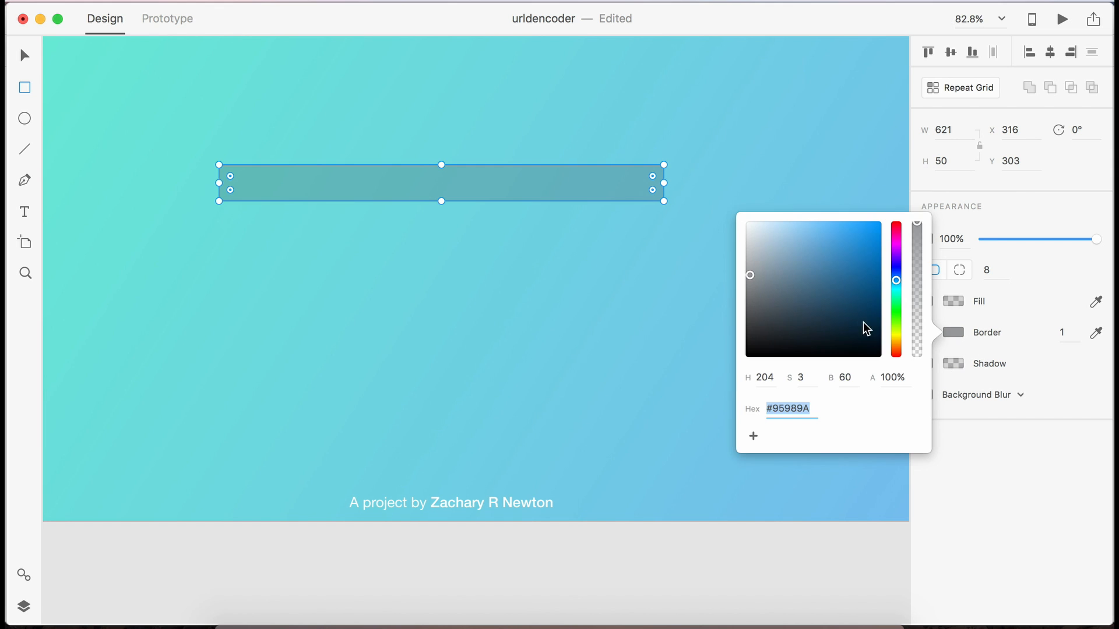
left_click_drag(867, 329, 649, 142)
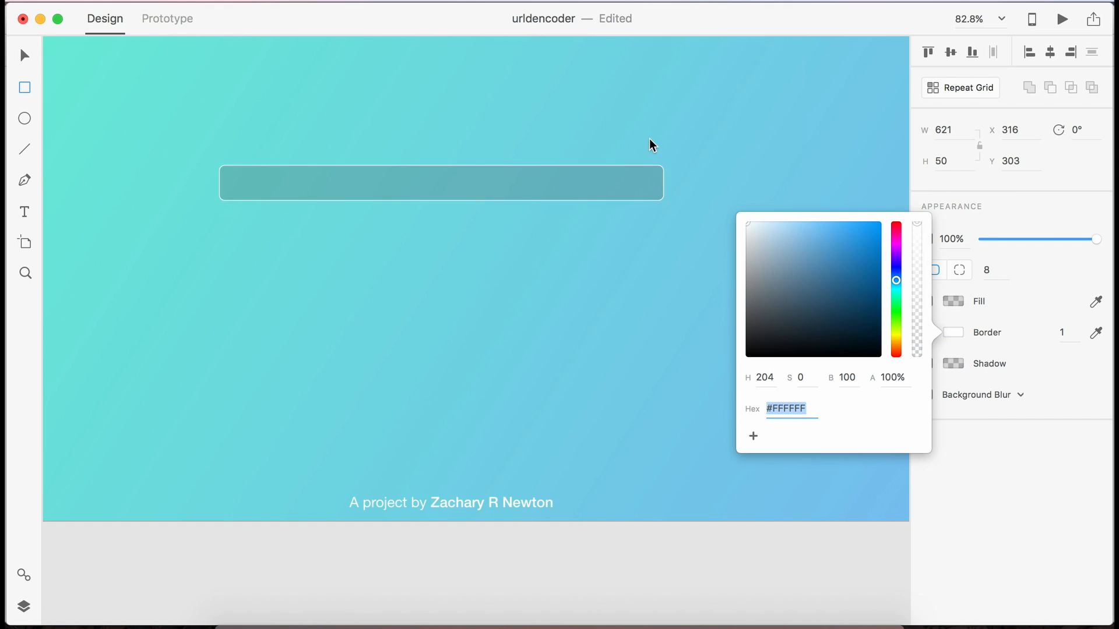
left_click(1075, 339)
type("2")
key("Return")
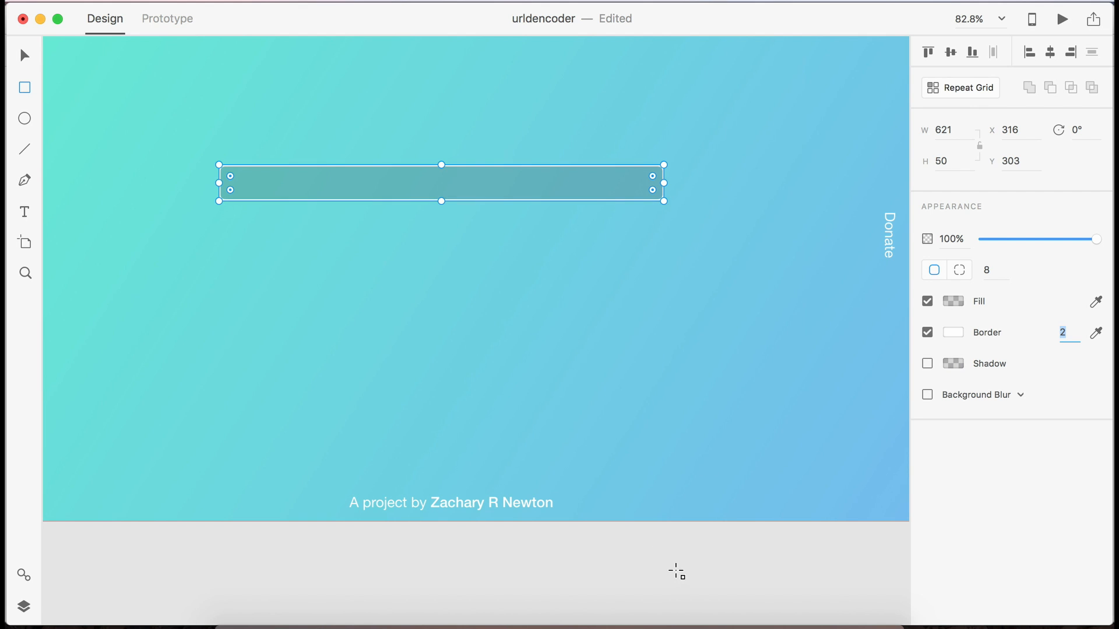
Step: Centre the input field rectangle vertically and horizontally on the artboard
left_click(25, 55)
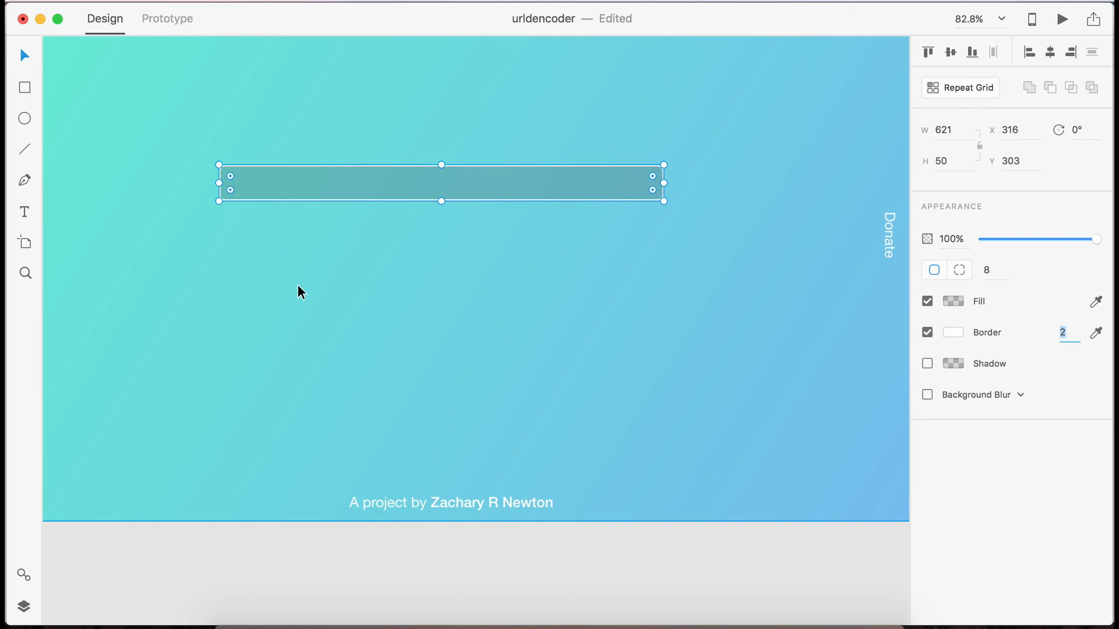
key("super+0")
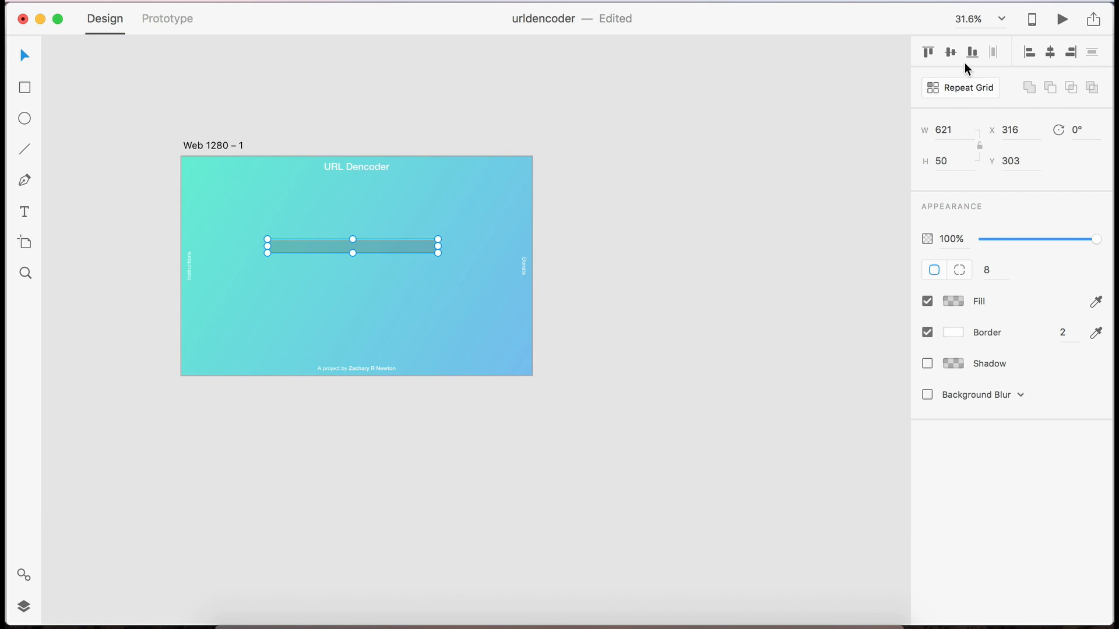
left_click(953, 51)
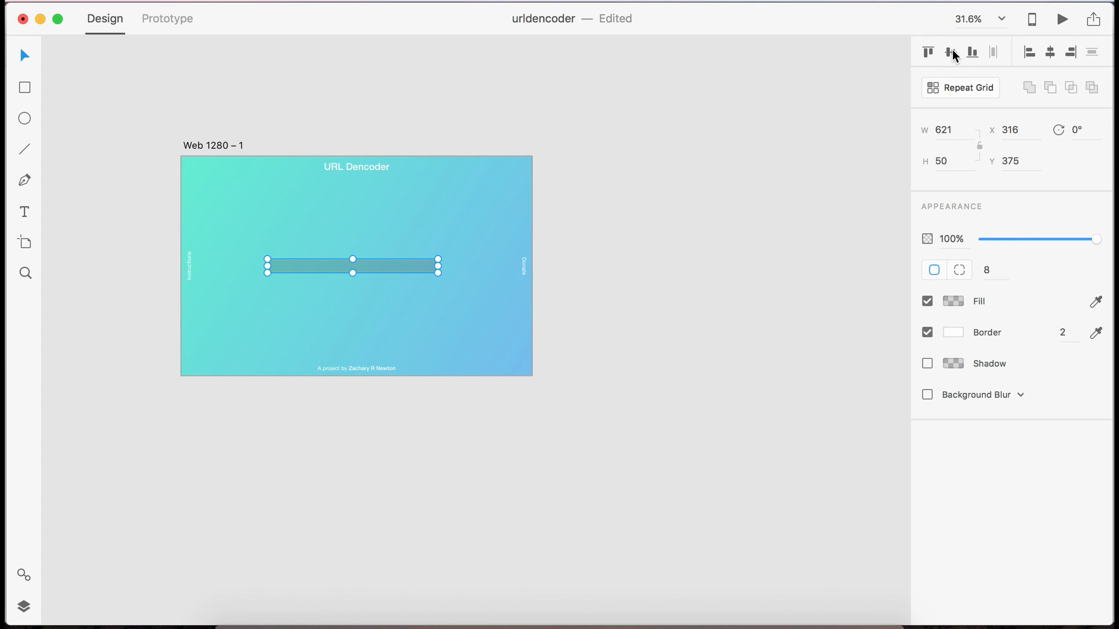
left_click(1050, 52)
Step: Draw a rectangle about 56 px wide and 50 px high over the right end of the input field
scroll(444, 296, "up", 10)
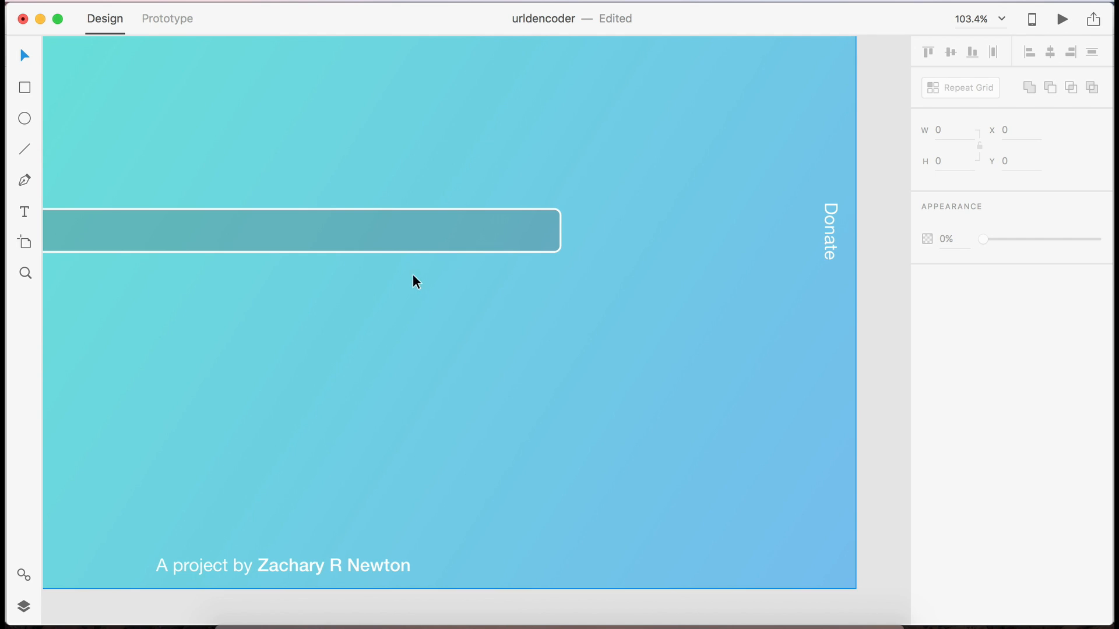
scroll(532, 230, "up", 8)
key("r")
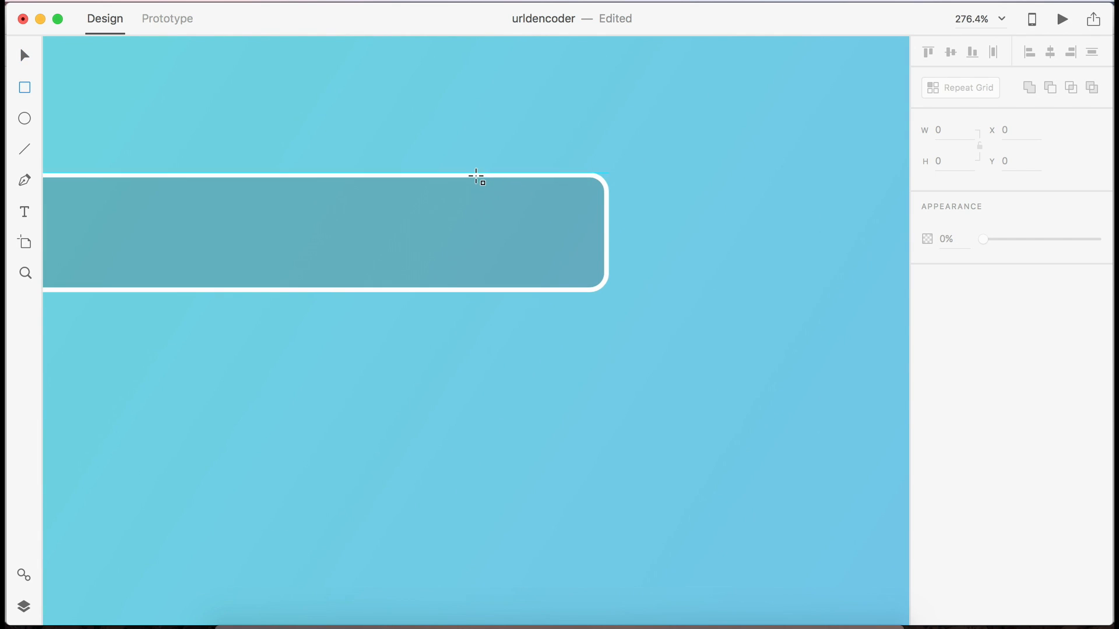
left_click_drag(476, 173, 607, 293)
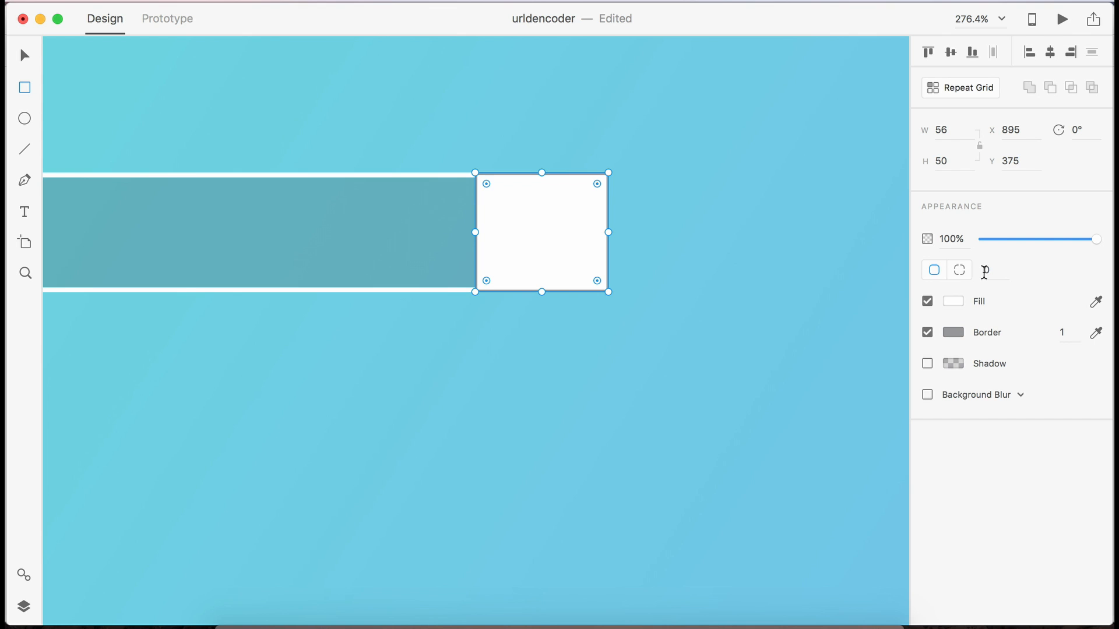
Step: Round only the small rectangle's two right-hand corners with radius 8 and remove its border
left_click(965, 274)
left_click(1018, 270)
type("8")
key("Tab")
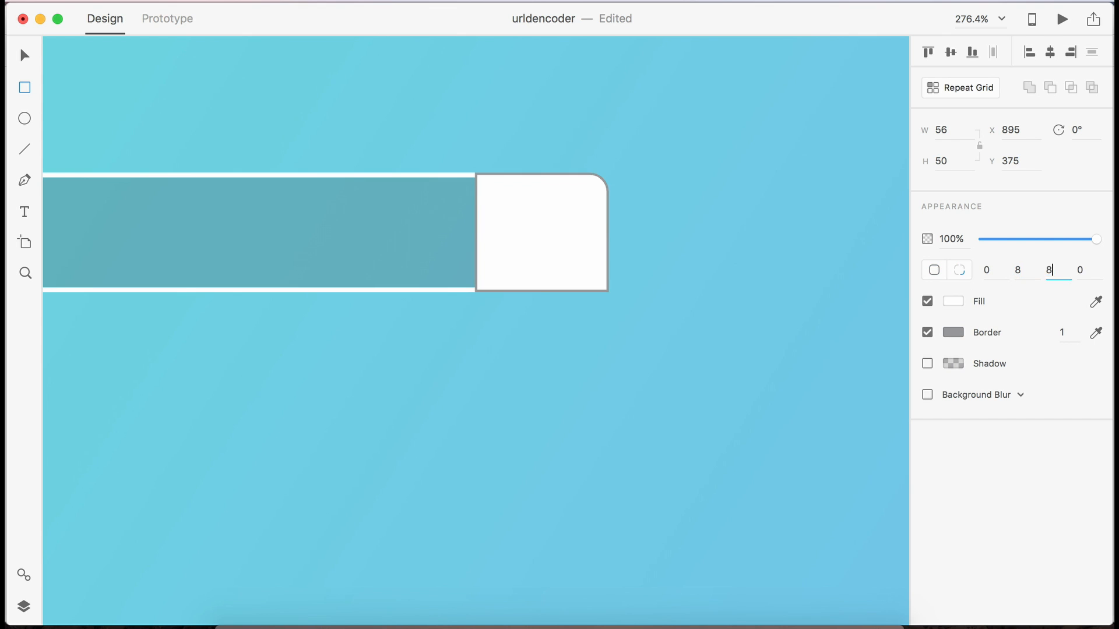
key("Return")
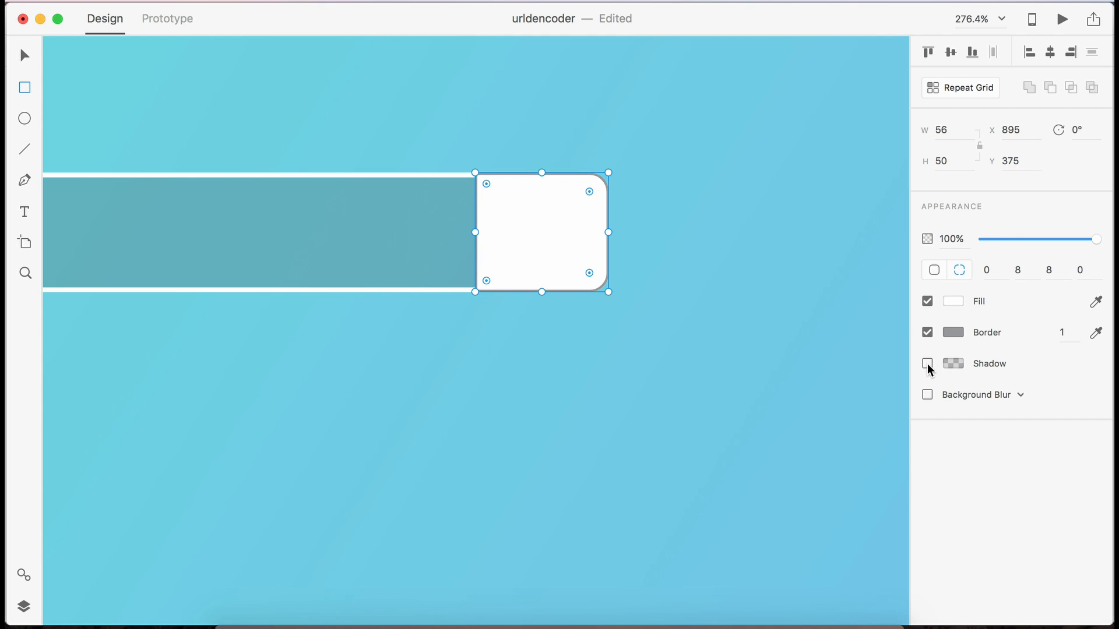
left_click(927, 332)
key("v")
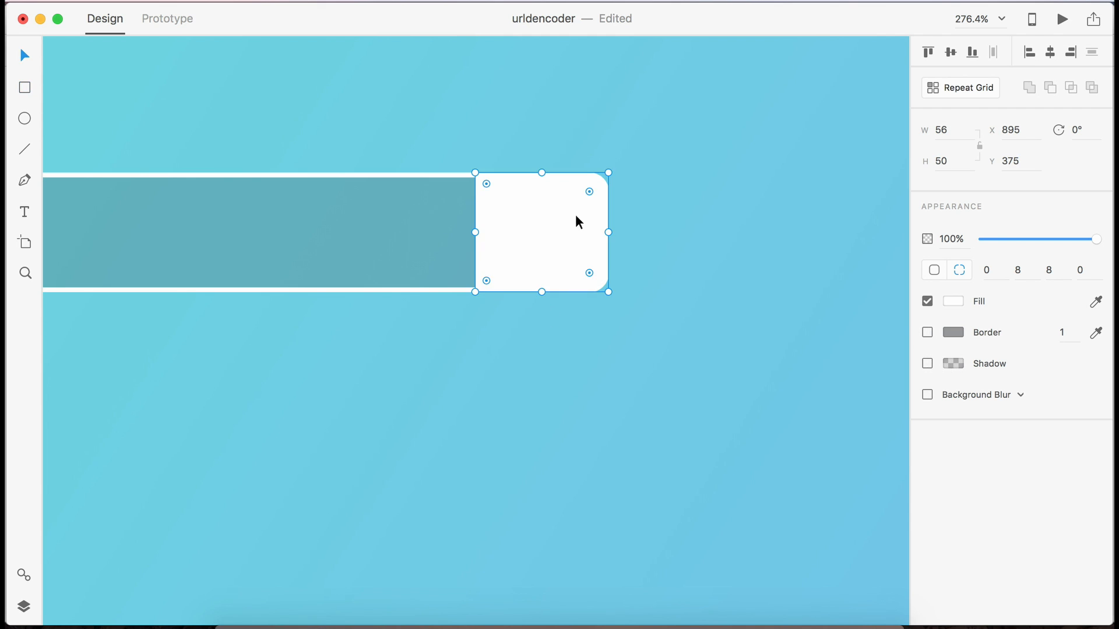
left_click_drag(576, 221, 537, 229)
left_click(720, 332)
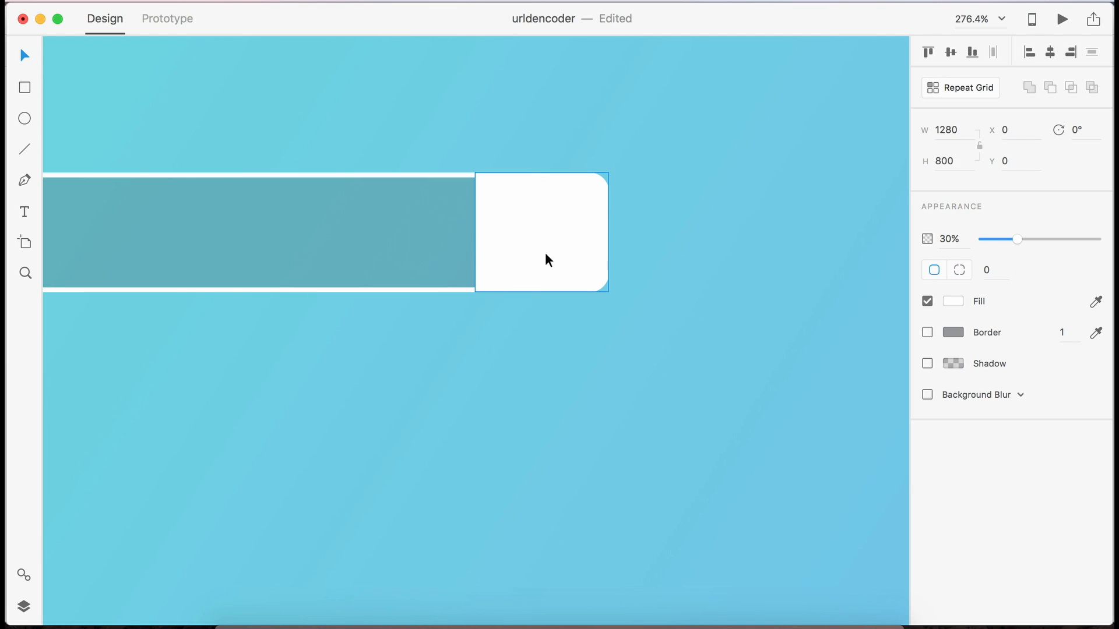
Step: Reduce the width of the white box at the field's right end to 50
left_click(544, 255)
left_click(945, 131)
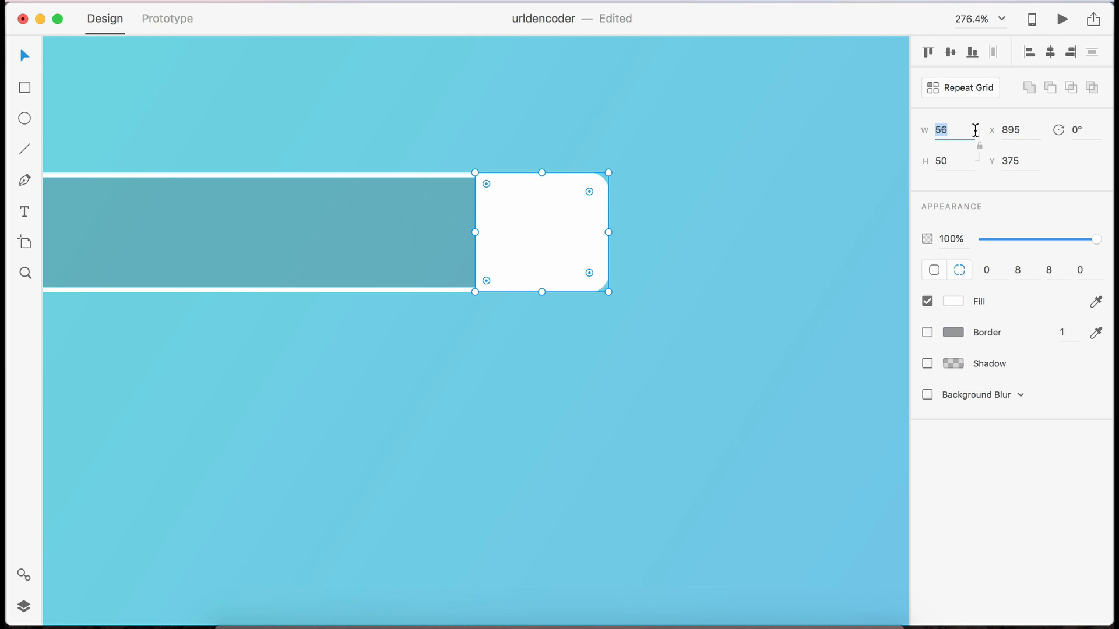
key("Down")
key("Down")
key("Down")
key("Down")
key("Down")
key("Down")
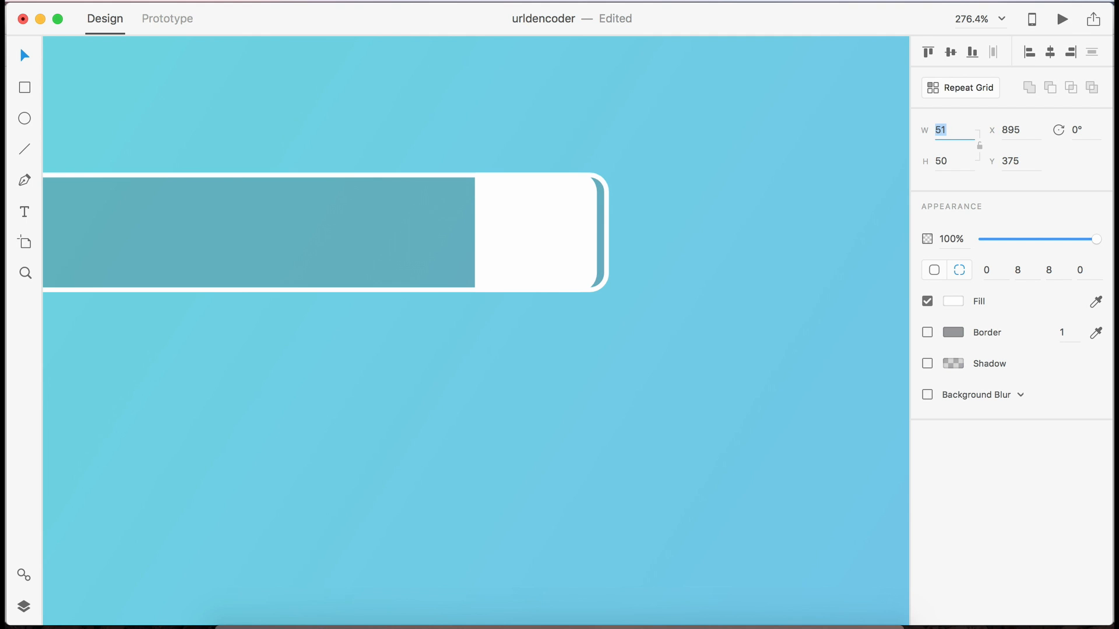
left_click(714, 284)
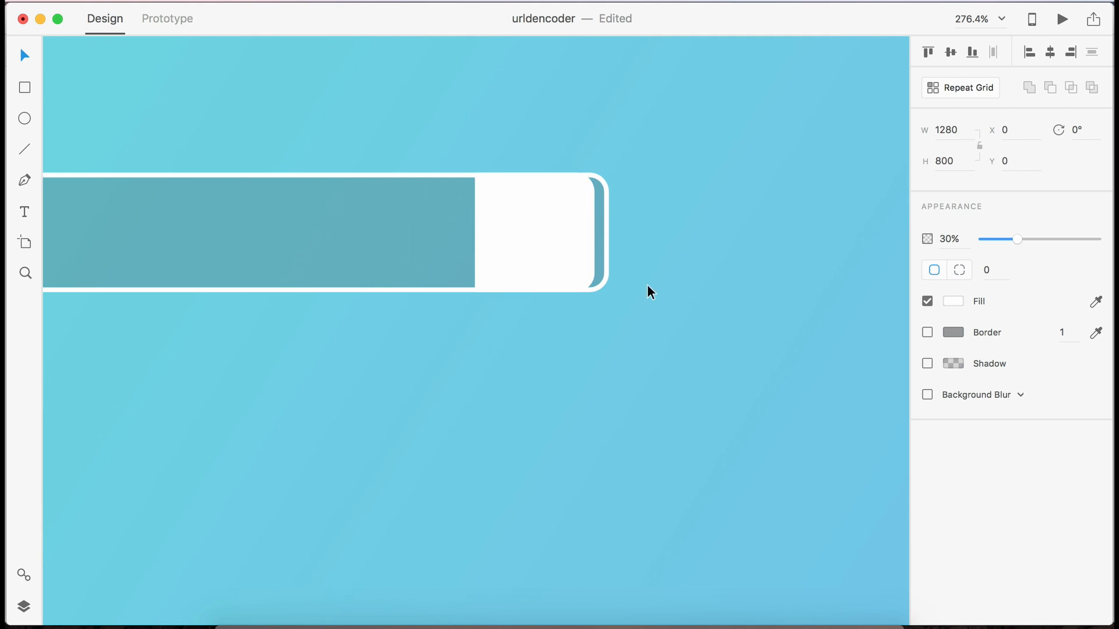
Step: Move the white box flush with the input field's right edge and save the document
left_click_drag(534, 257, 552, 258)
left_click(676, 389)
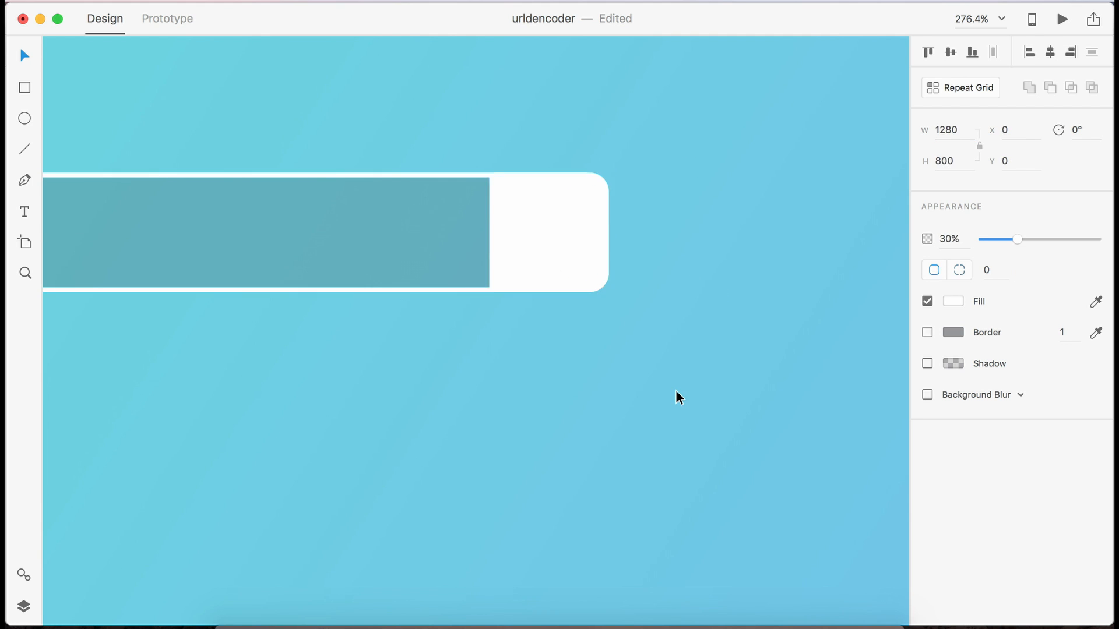
scroll(676, 390, "down", 5)
key("super+s")
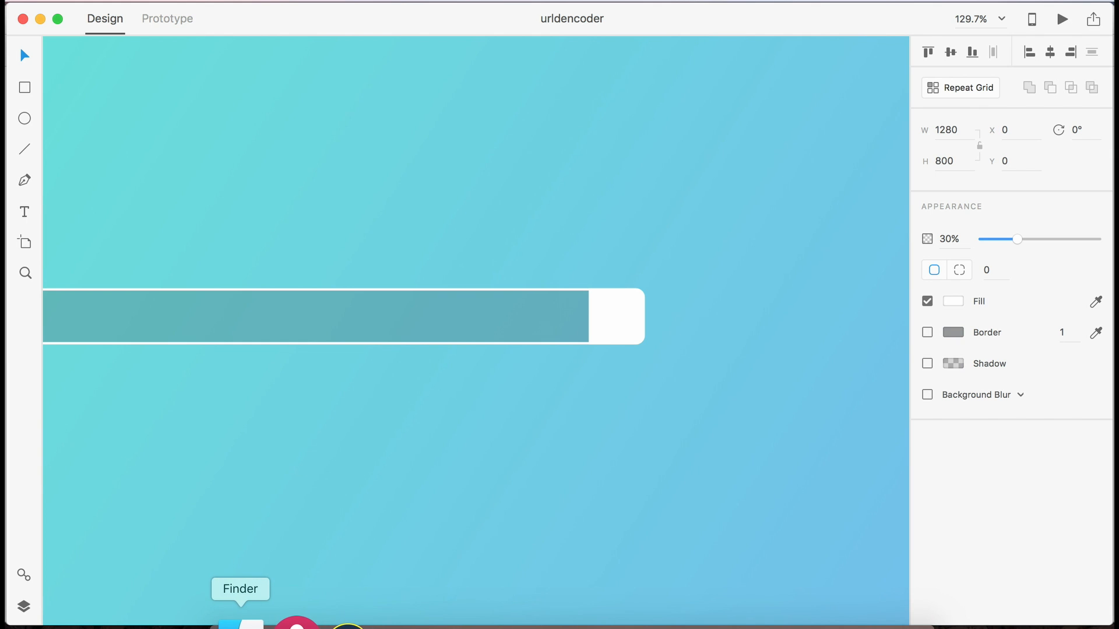
Step: Import copy.svg from the Desktop folder in Finder, place it on the pasteboard beside the artboard, and close the Finder window
scroll(390, 440, "down", 8)
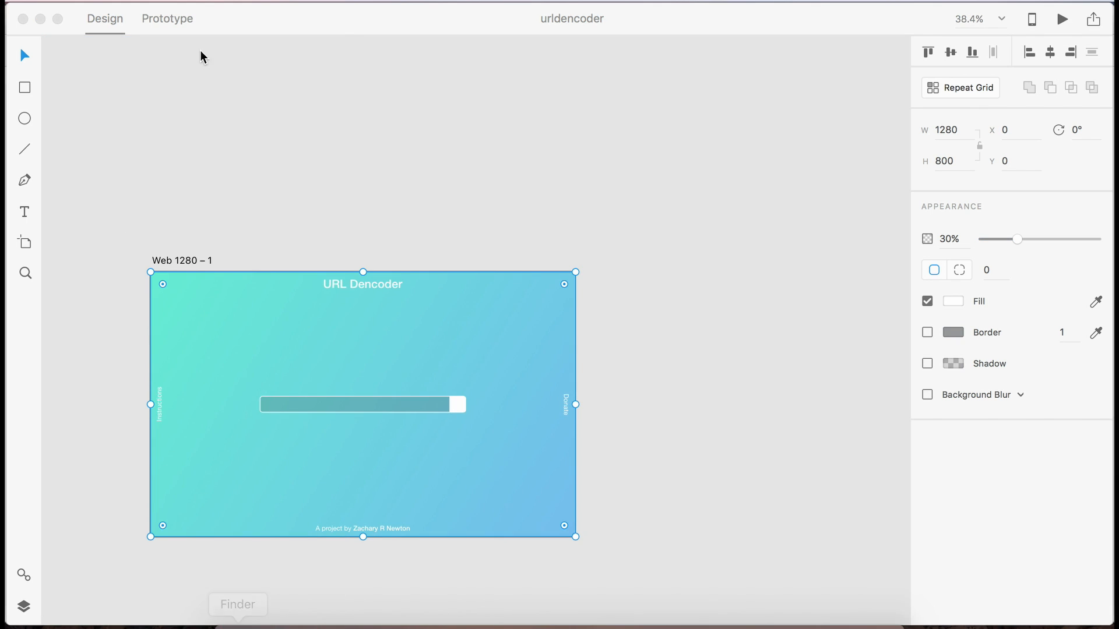
left_click(360, 202)
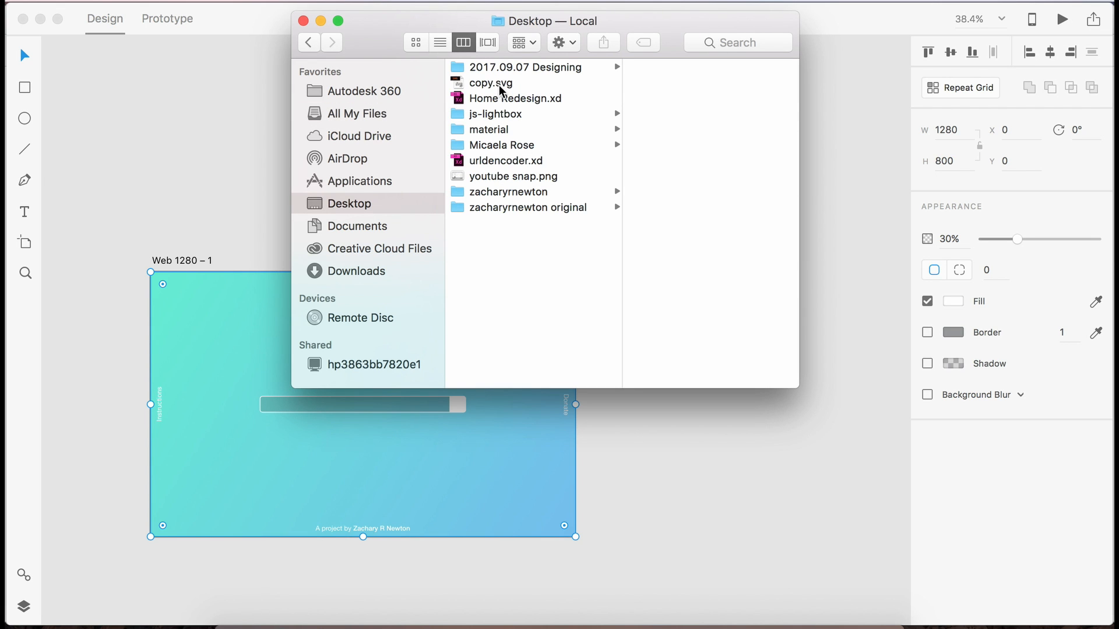
left_click_drag(499, 87, 680, 494)
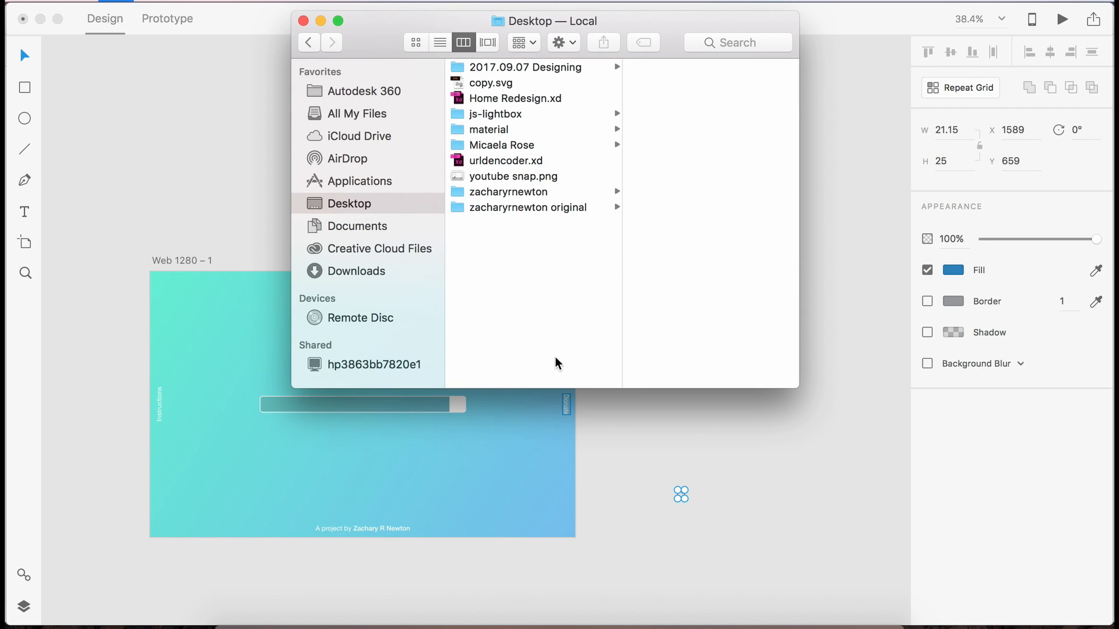
key("super+w")
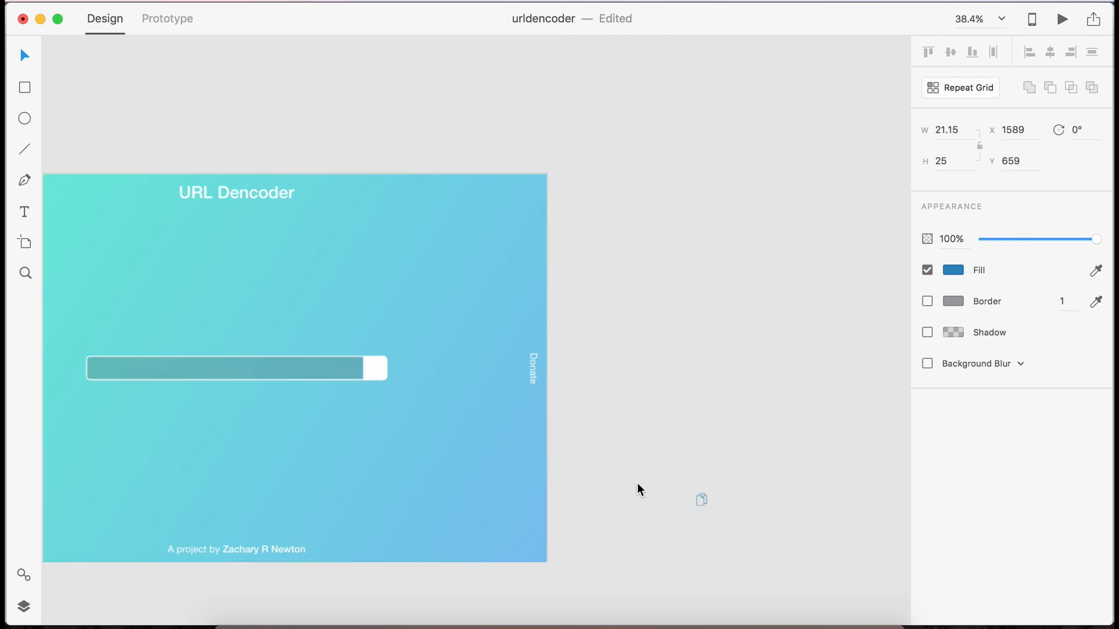
Step: Move the imported copy icon onto the white box at the right end of the input field
scroll(638, 482, "up", 5)
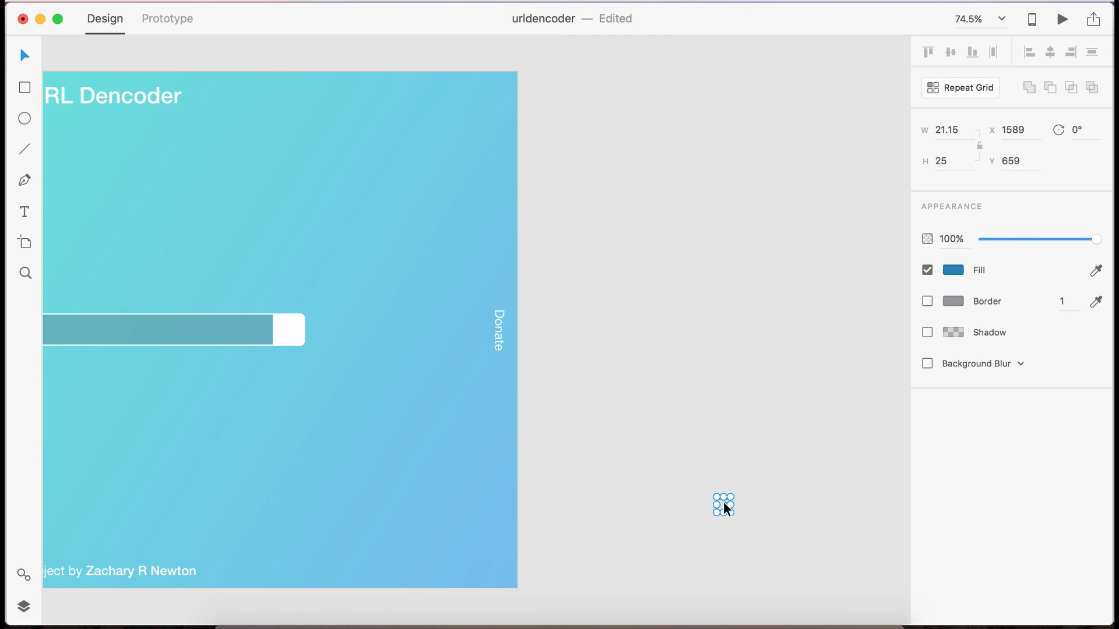
left_click_drag(725, 503, 289, 327)
scroll(290, 328, "up", 5)
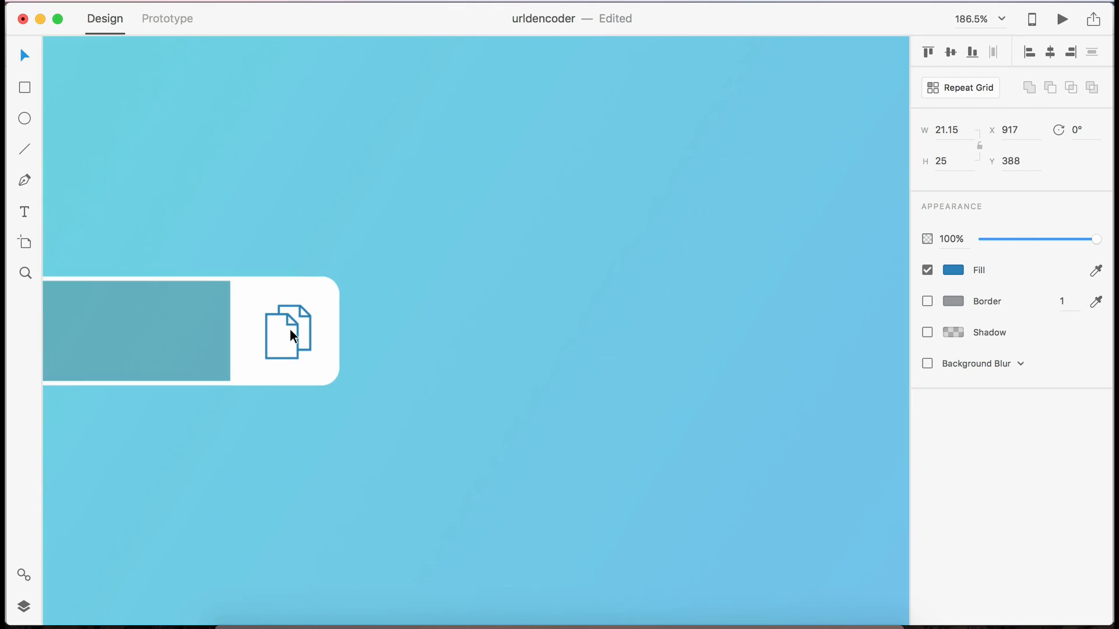
Step: Centre the copy icon and the white box on each other vertically and horizontally, and save the document
scroll(289, 328, "up", 8)
scroll(297, 321, "down", 3)
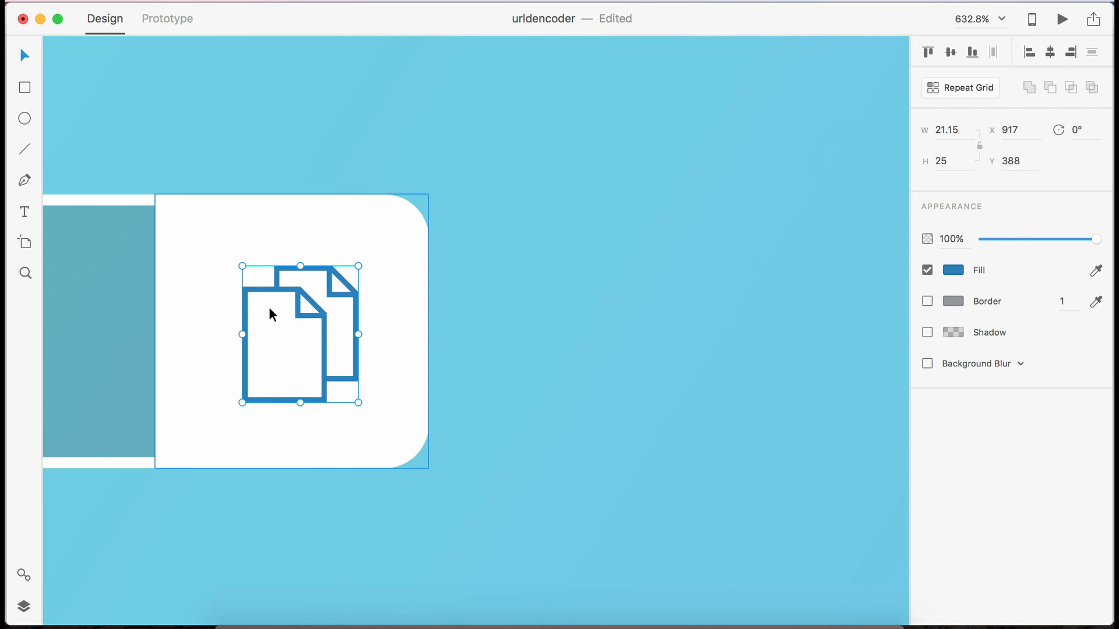
left_click(213, 295, "shift")
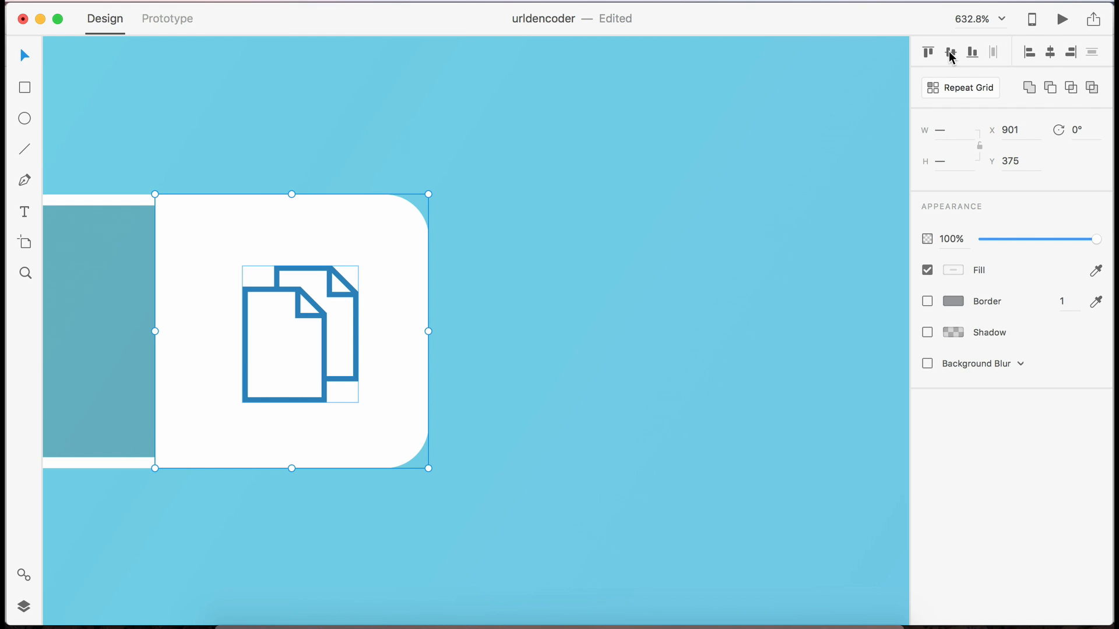
left_click(1050, 52)
scroll(698, 263, "down", 3)
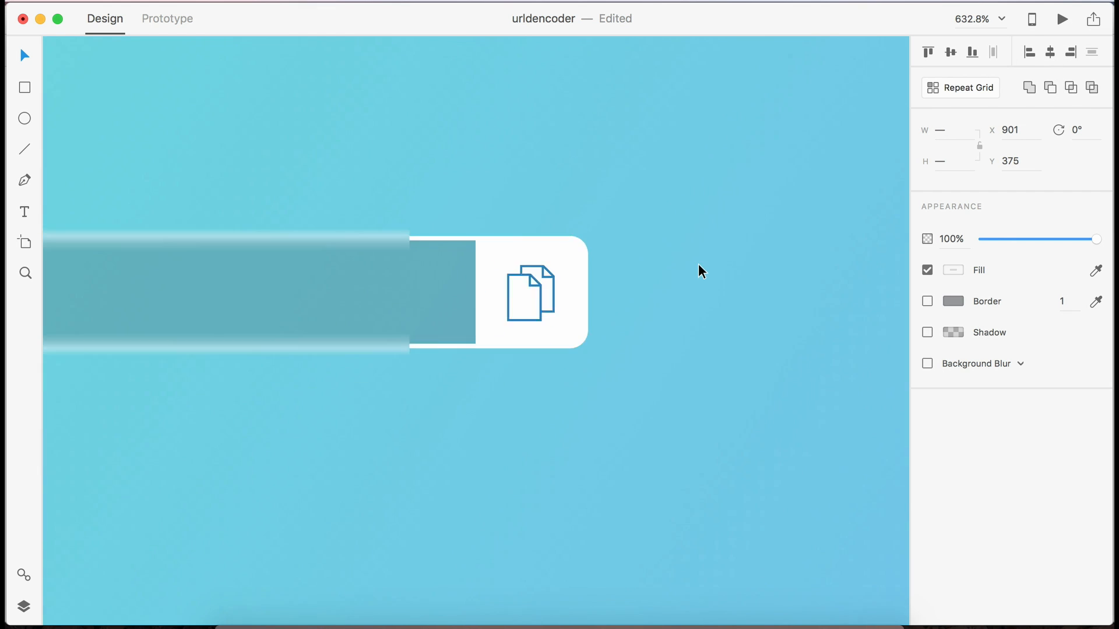
scroll(672, 367, "down", 10)
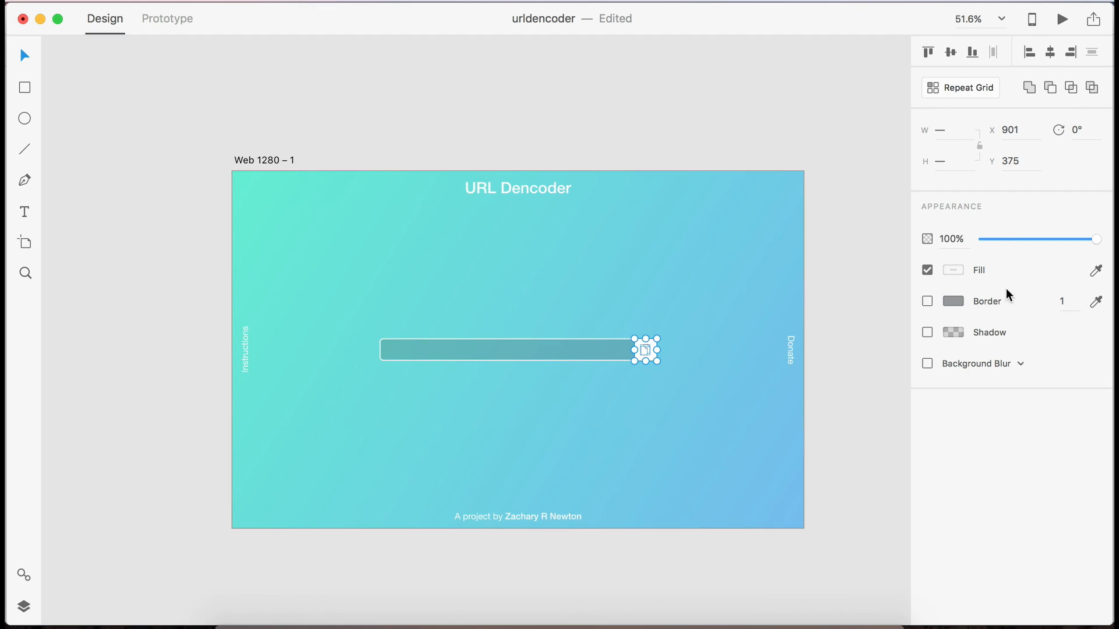
left_click(858, 311)
Step: Add the text "Do you even Dencode bro?" in the input field
scroll(472, 371, "up", 5)
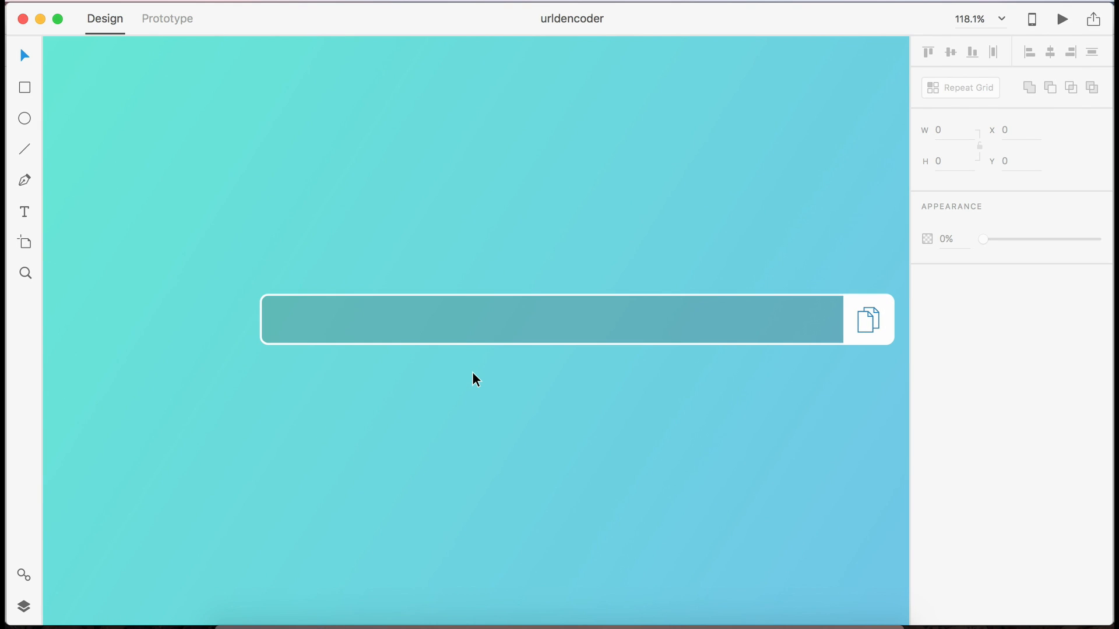
scroll(473, 373, "up", 3)
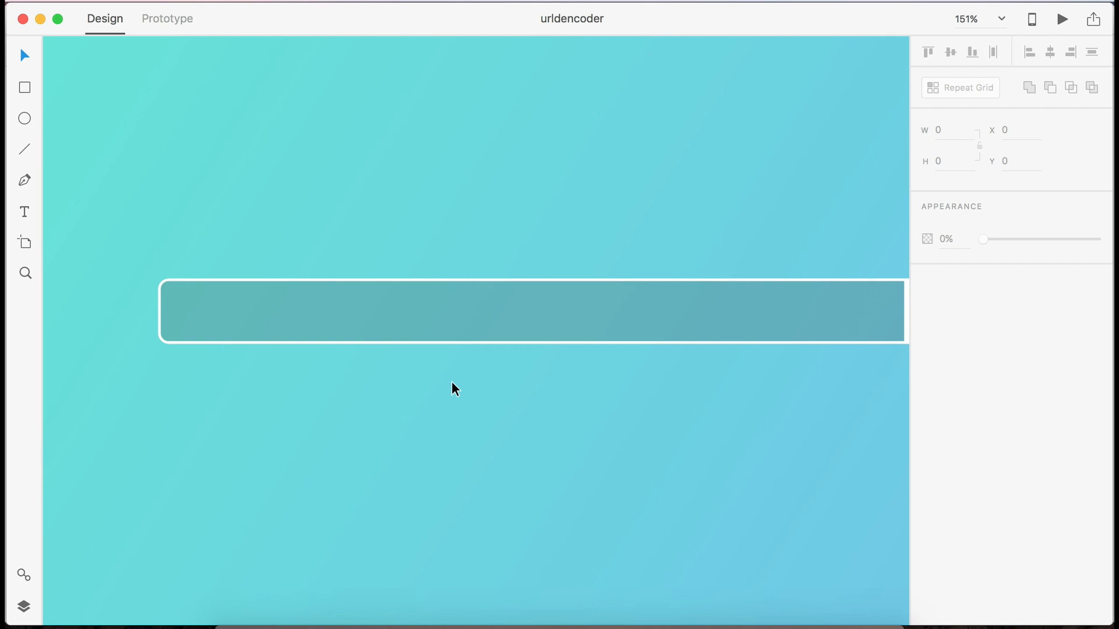
key("t")
left_click(232, 303)
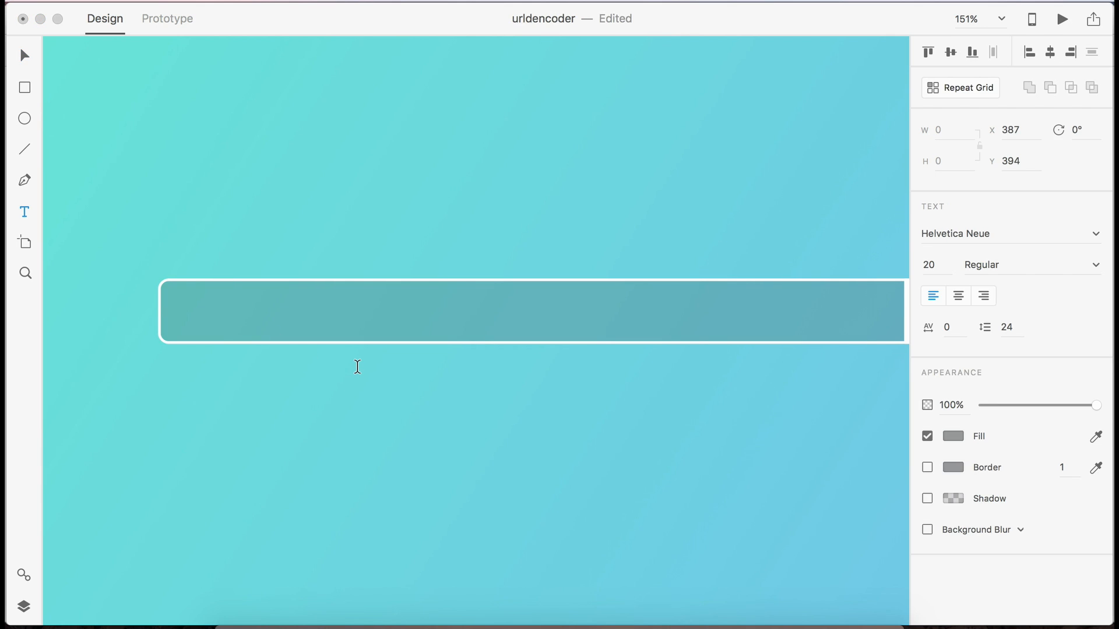
type("Do you even Dencode bro?")
Step: Position the placeholder text vertically centred in the field, about 20 px in from its left edge
left_click(24, 55)
left_click_drag(271, 292, 214, 318)
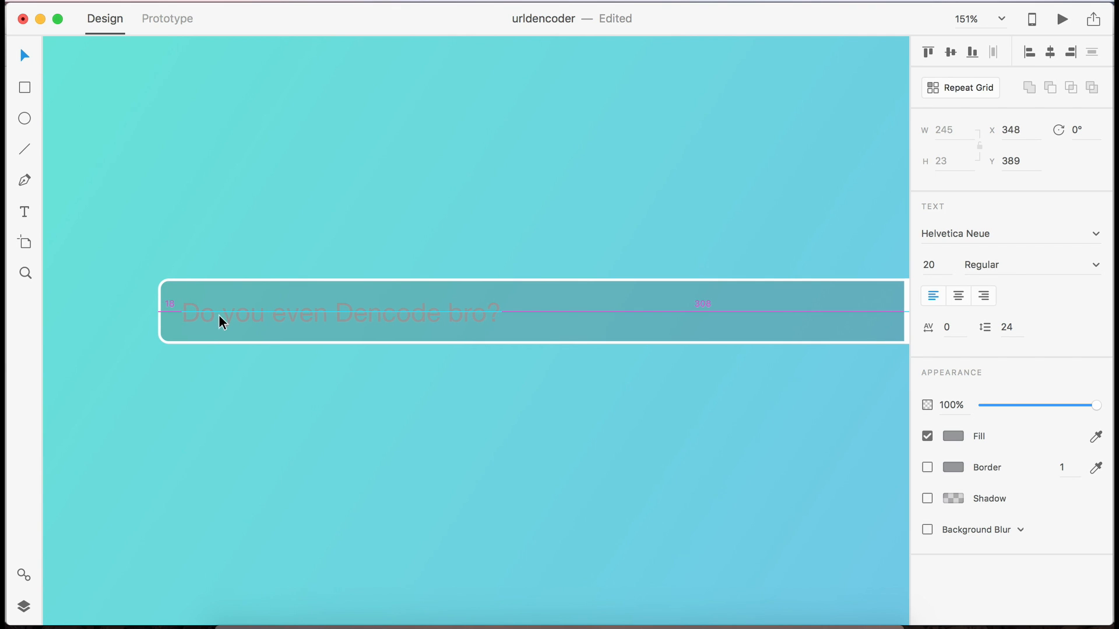
left_click_drag(219, 315, 222, 316)
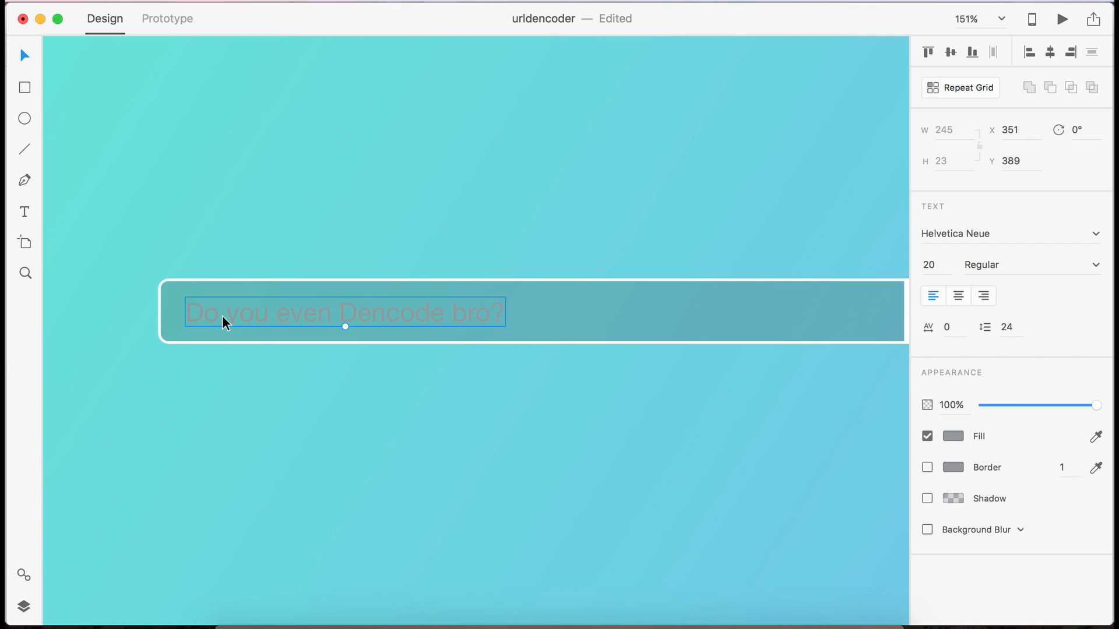
Step: Change the placeholder text's fill to white #FFFFFF
left_click(954, 436)
left_click_drag(760, 398, 685, 316)
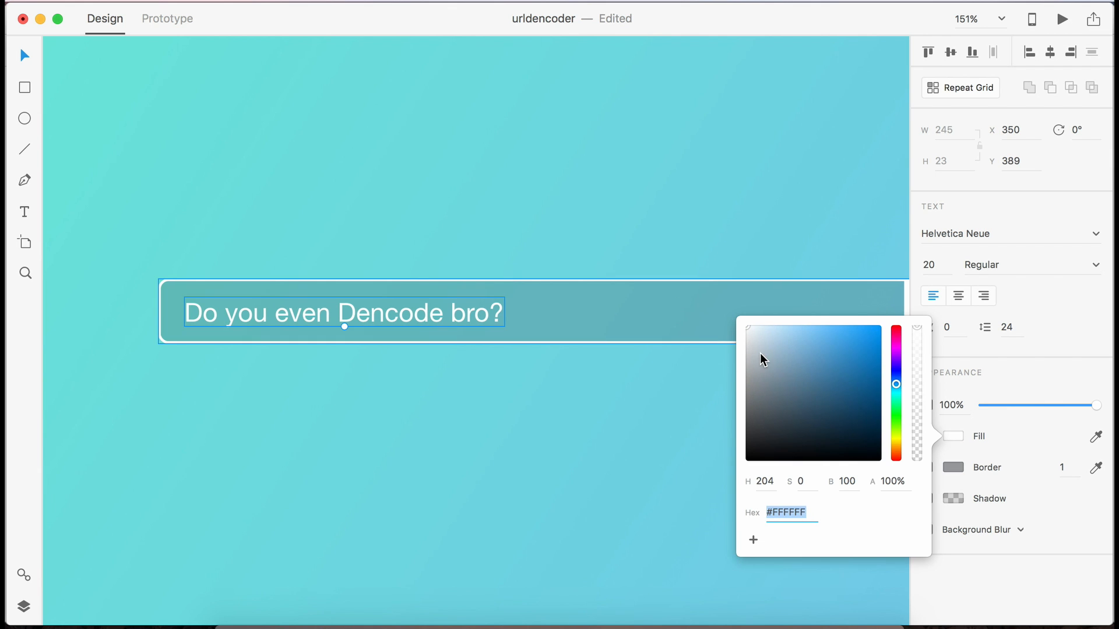
left_click(585, 417)
scroll(585, 417, "down", 5)
scroll(585, 417, "up", 8)
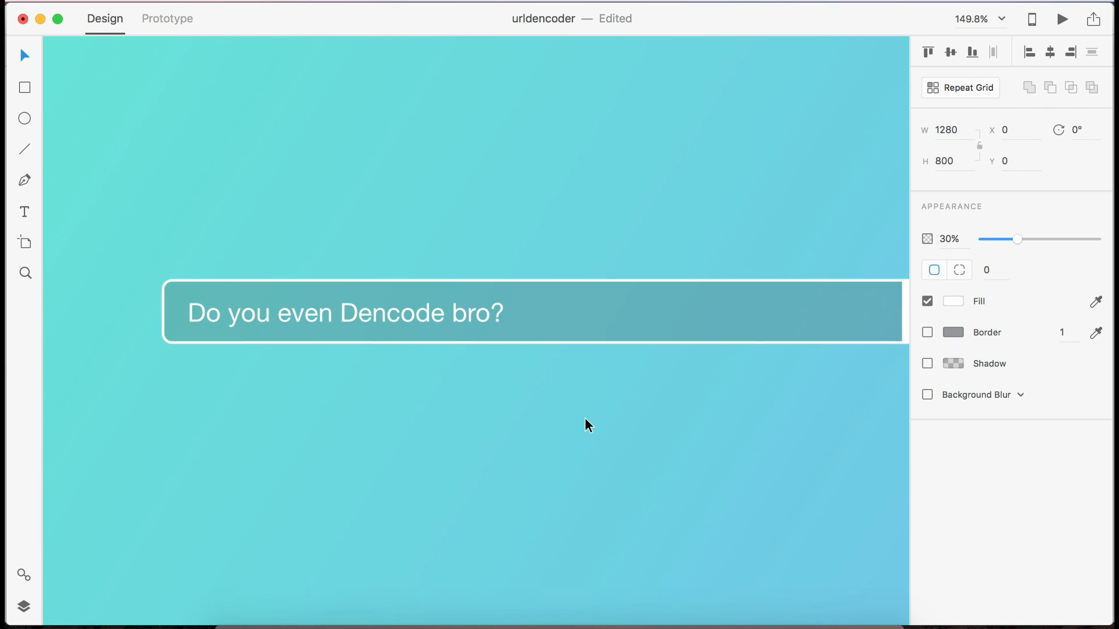
Step: Reduce the alpha of the input field's dark grey fill to 15%
left_click(622, 256)
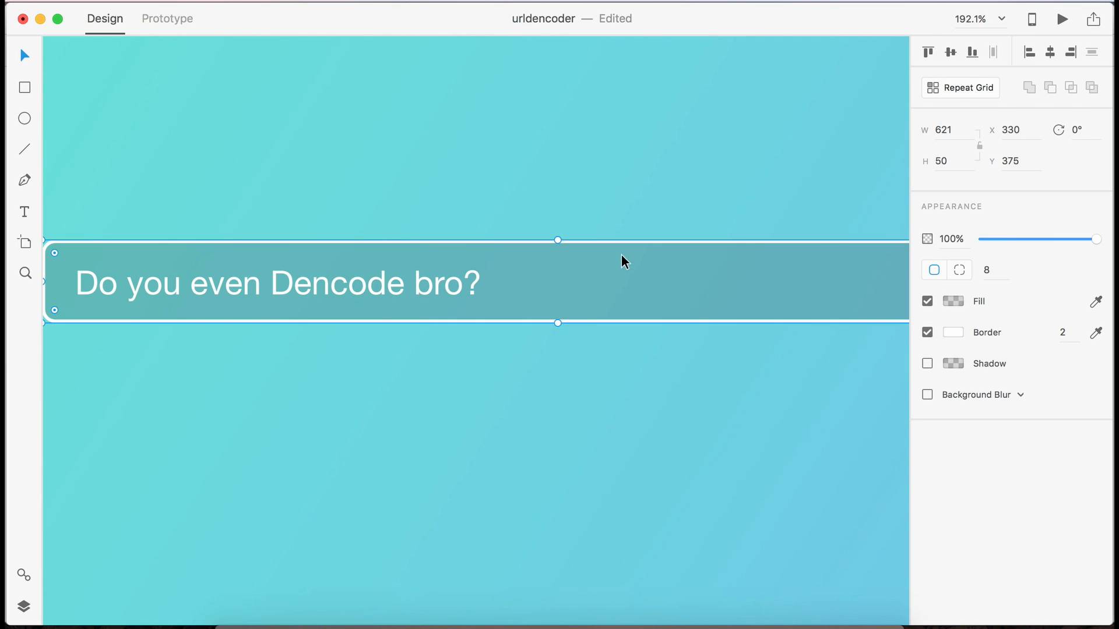
left_click(954, 300)
left_click(888, 353)
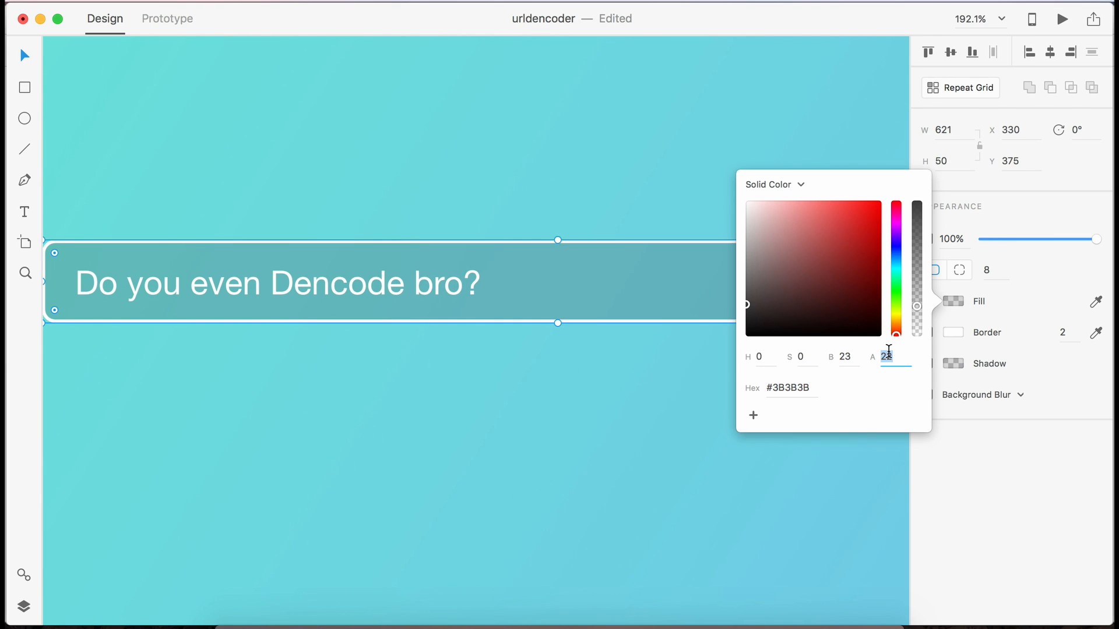
key("Down")
key("Down")
key("Down")
key("Down")
key("Down")
key("Down")
key("Down")
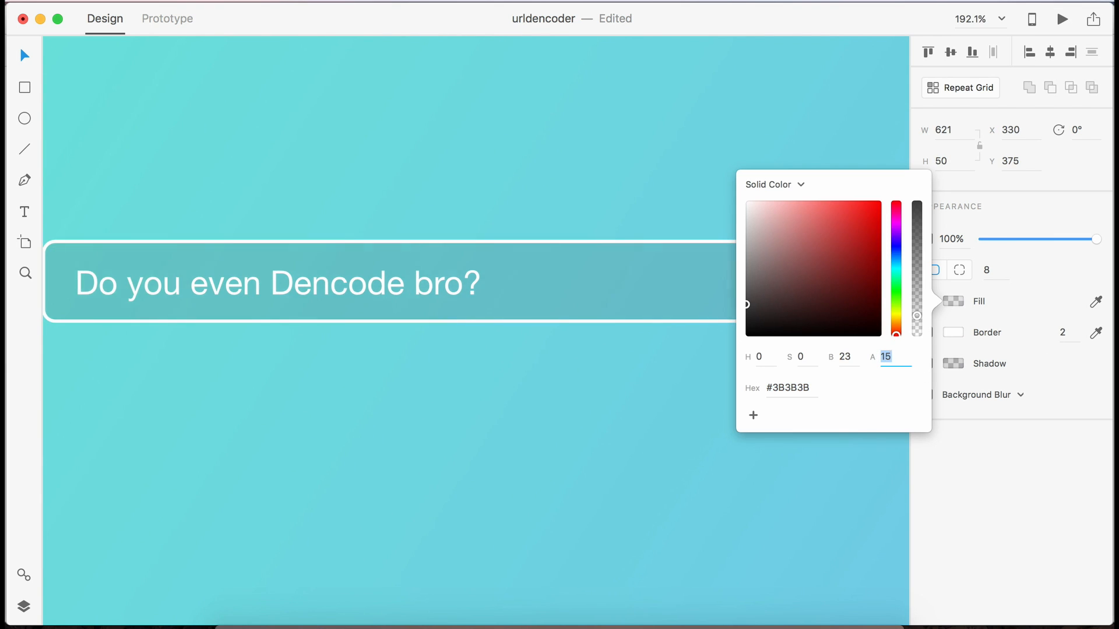
left_click(547, 408)
scroll(548, 407, "down", 5)
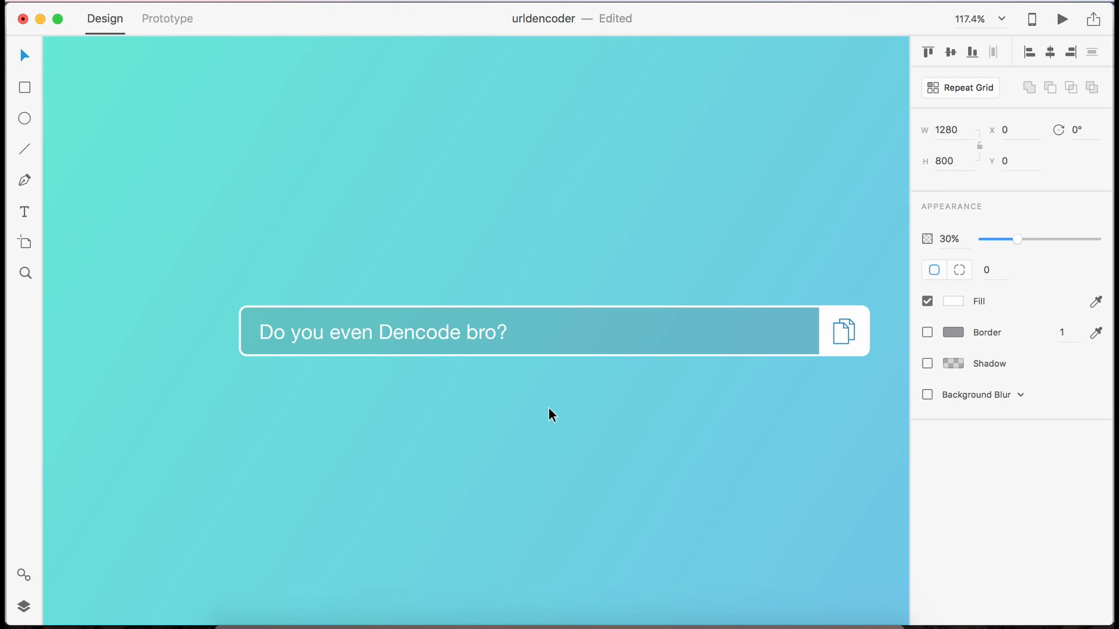
Step: Set the opacity of the placeholder text "Do you even Dencode bro?" to 80%
left_click(424, 331)
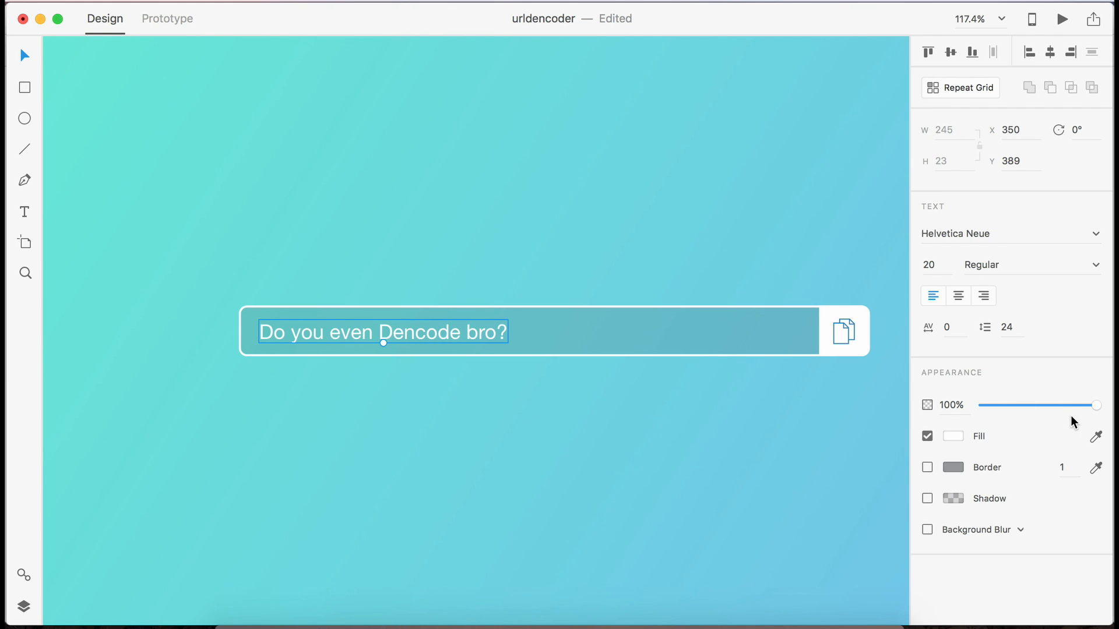
key("8")
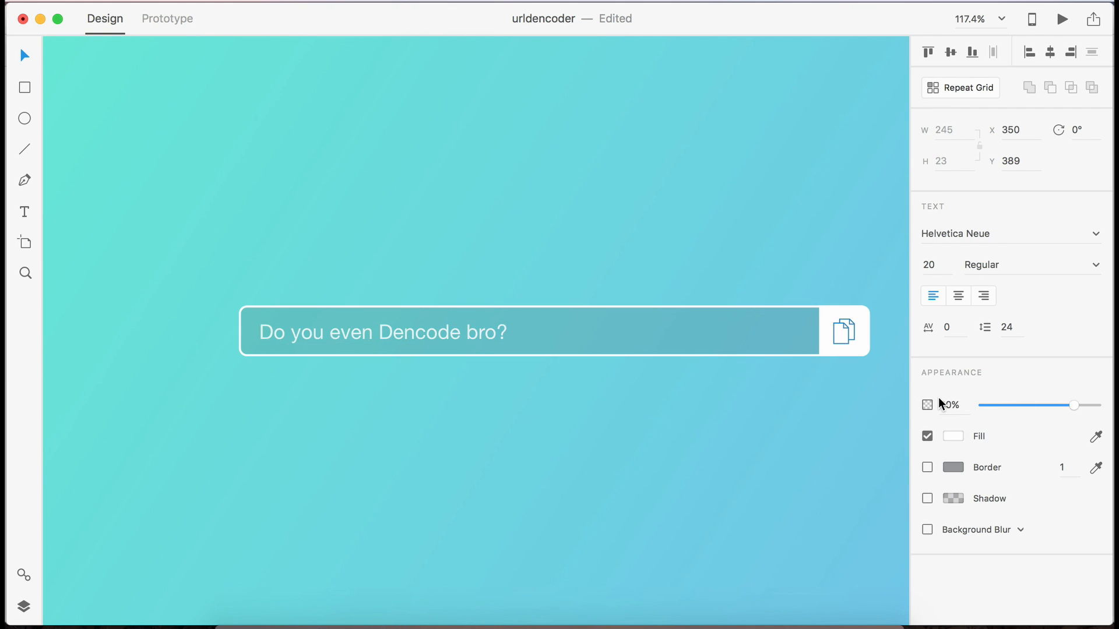
scroll(631, 407, "up", 5)
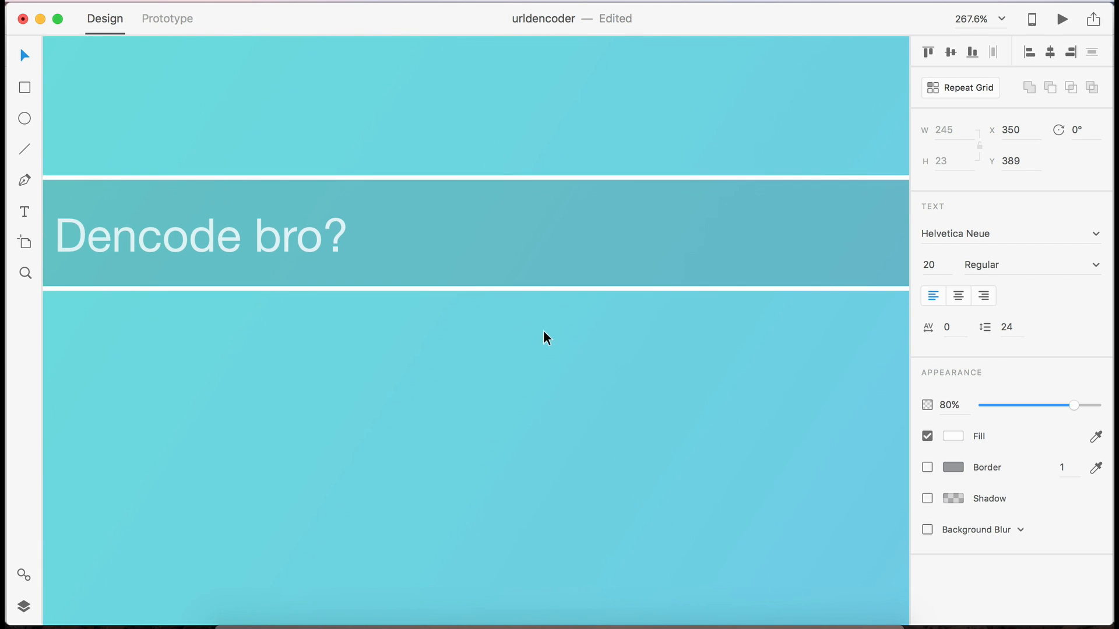
left_click(479, 289)
left_click(956, 335)
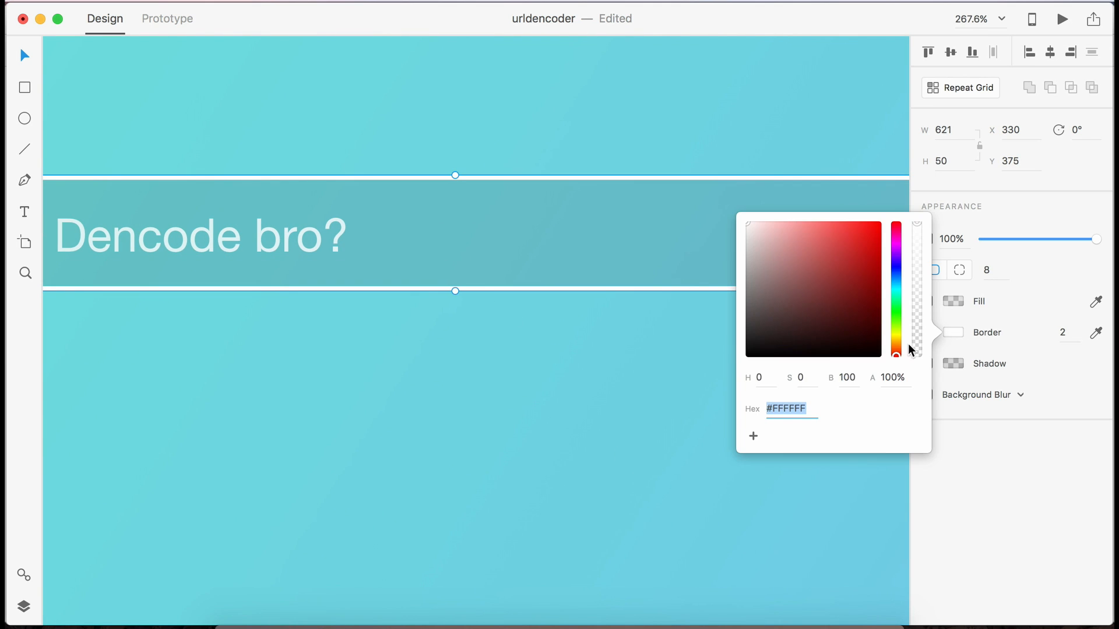
left_click(660, 435)
scroll(534, 410, "down", 4)
scroll(534, 410, "left", 3)
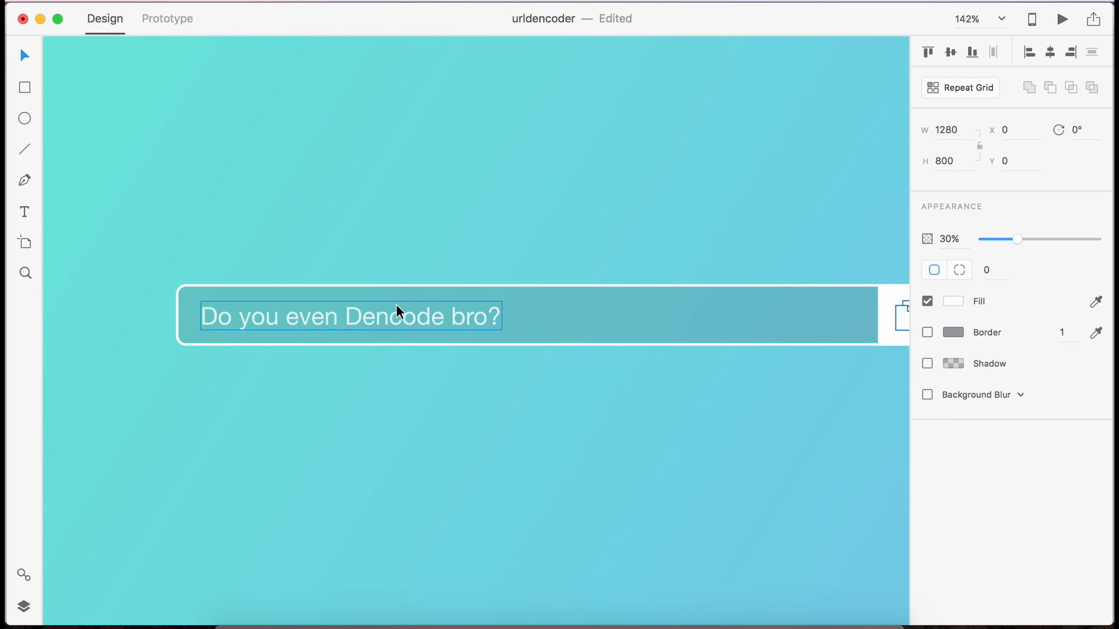
Step: Reduce the placeholder text's opacity further and save the document
left_click(399, 308)
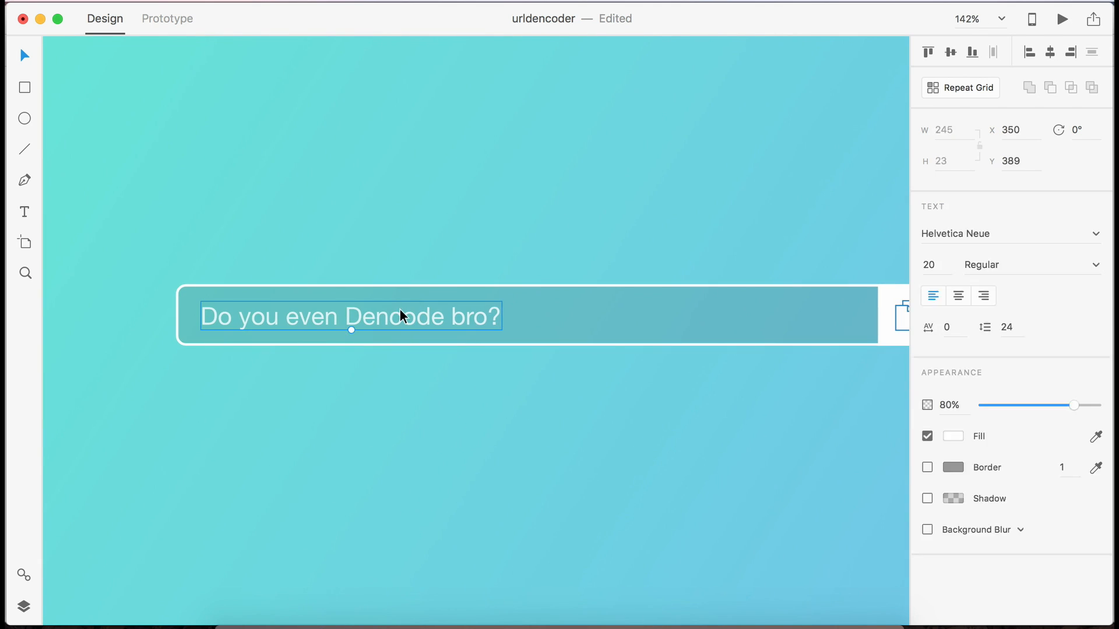
left_click(402, 404)
scroll(402, 405, "down", 4)
scroll(402, 404, "up", 4)
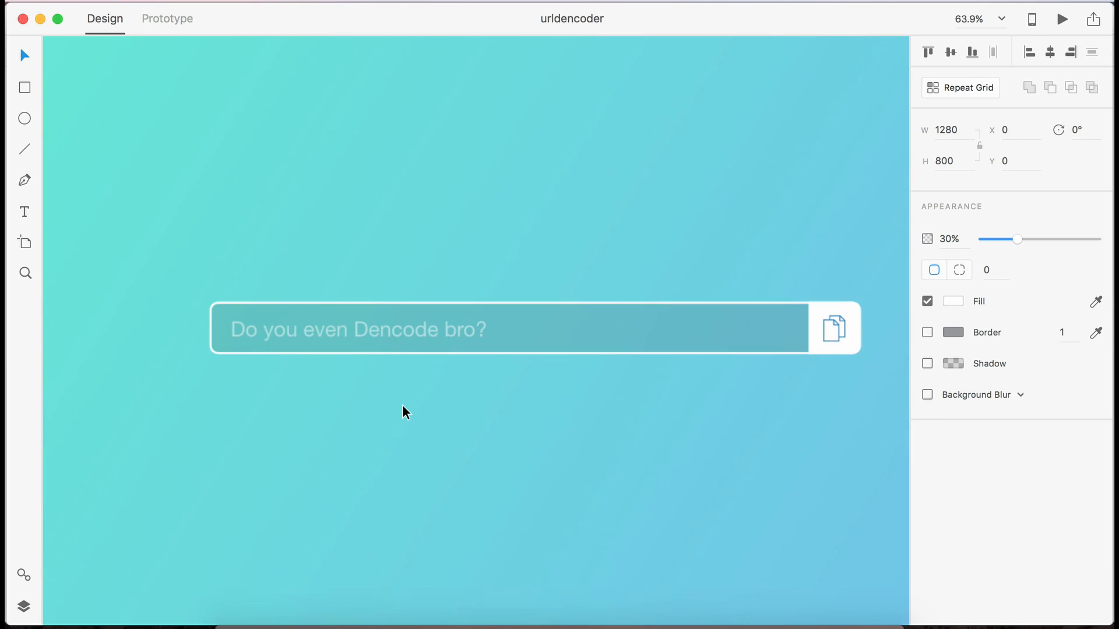
Step: Add a drop shadow with a 0, 3 offset and a blur of 6 to the input field's box
scroll(402, 405, "down", 1)
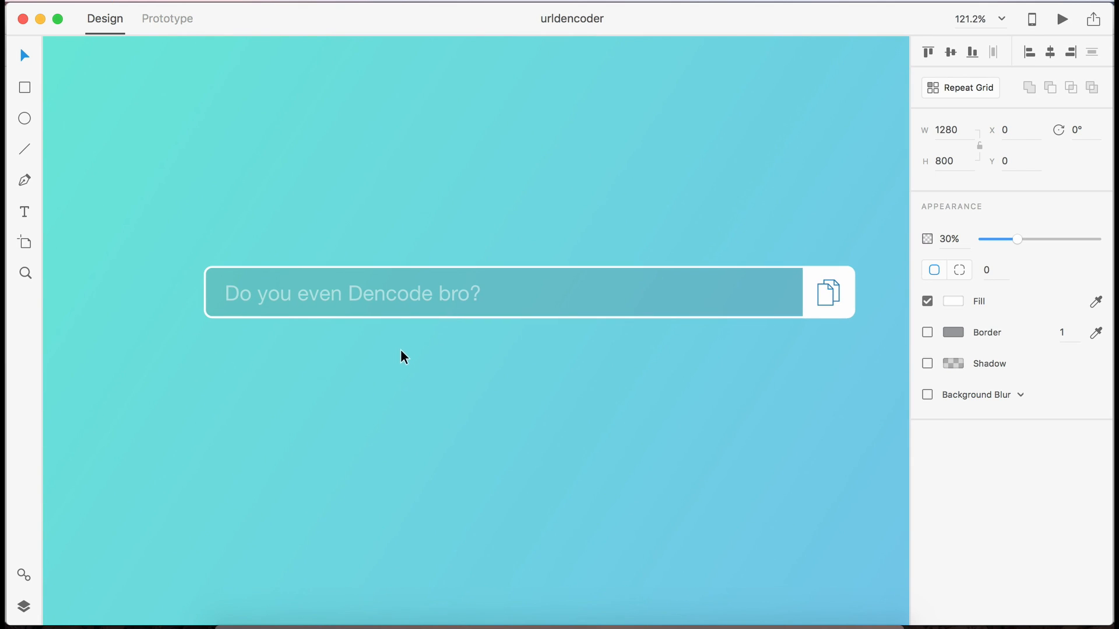
scroll(410, 345, "down", 4)
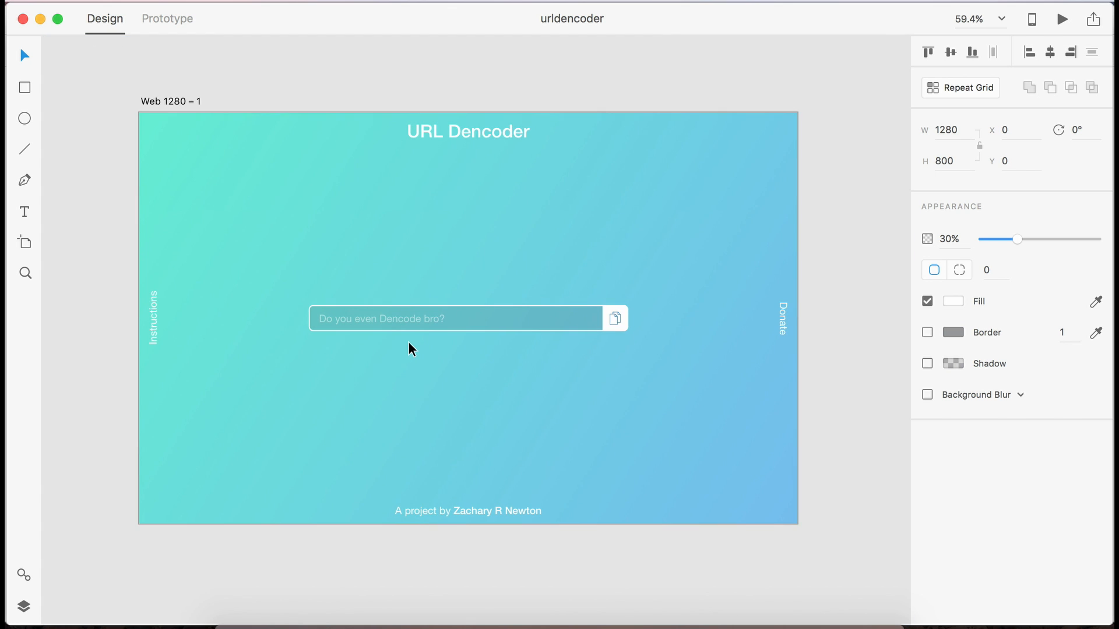
scroll(410, 348, "up", 2)
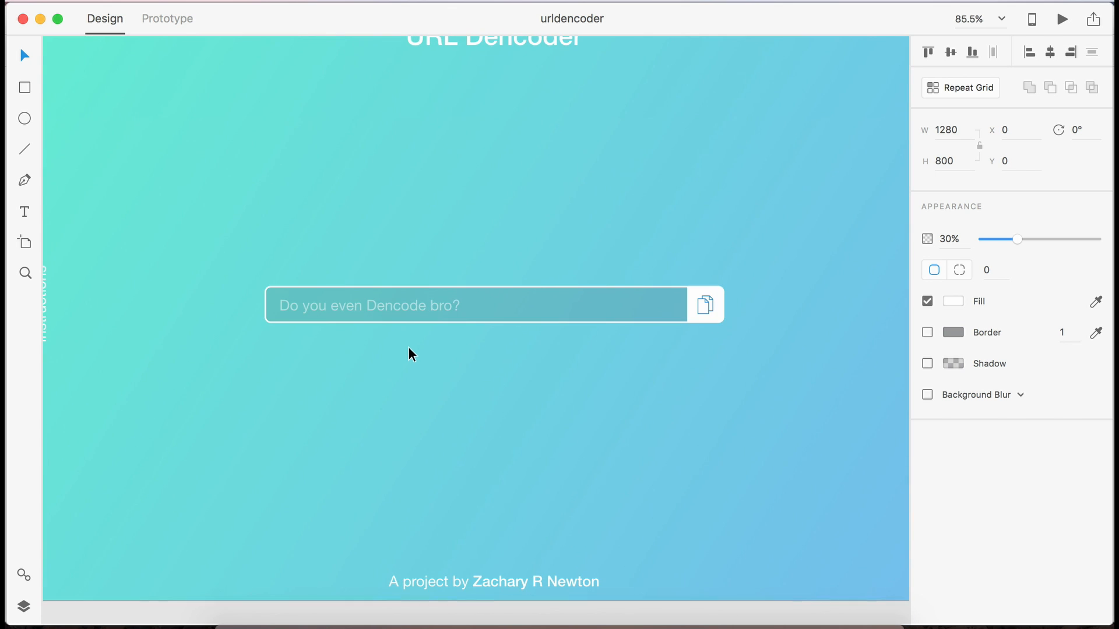
key("r")
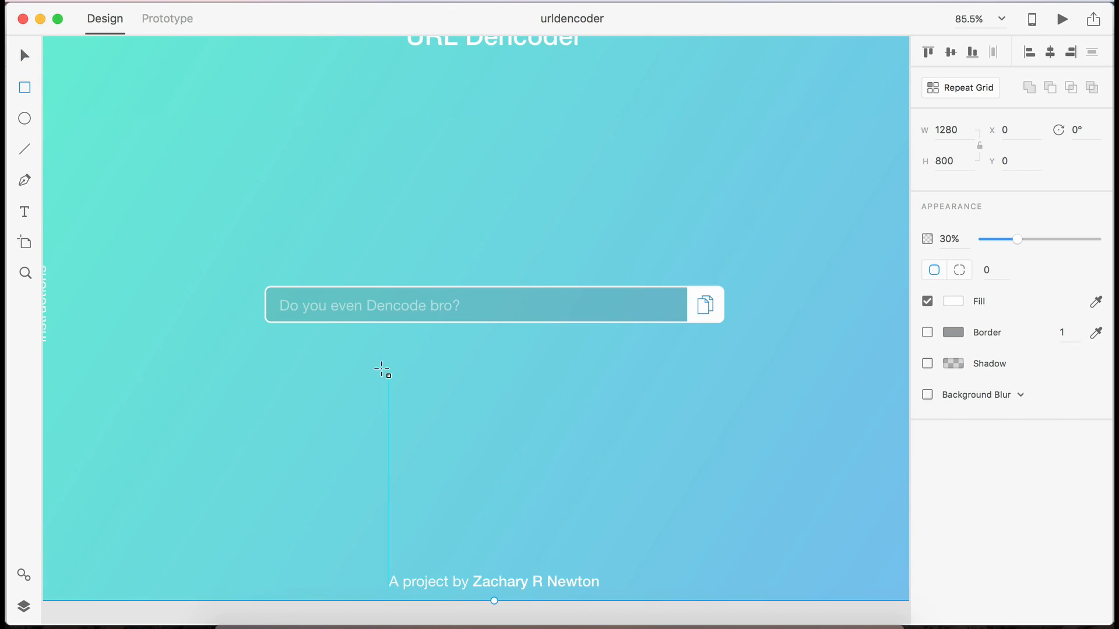
key("v")
left_click(537, 321)
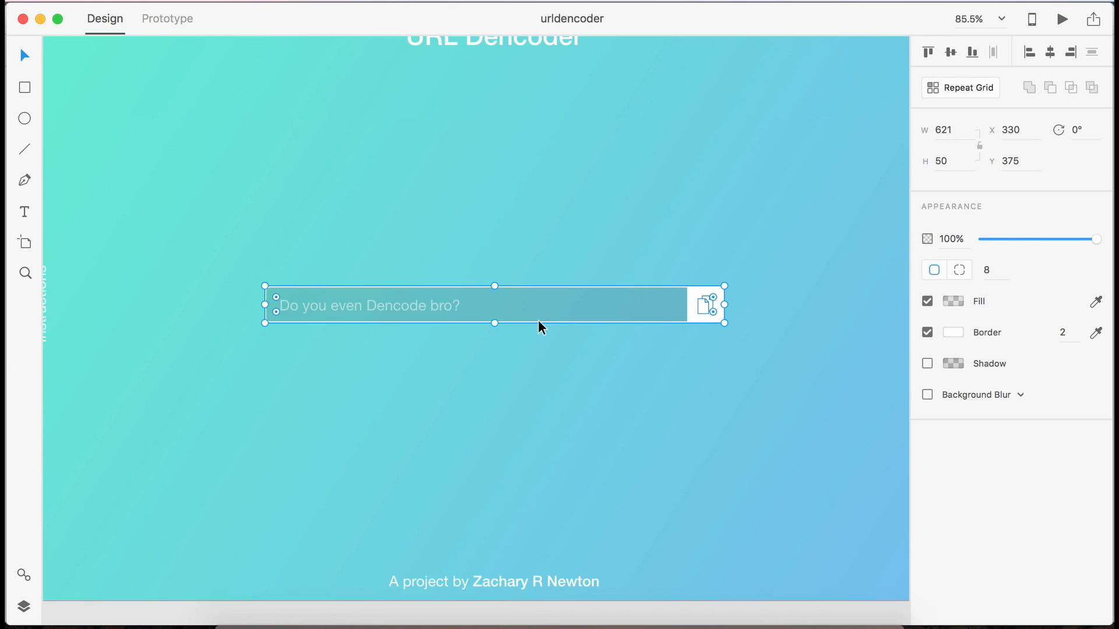
left_click(927, 363)
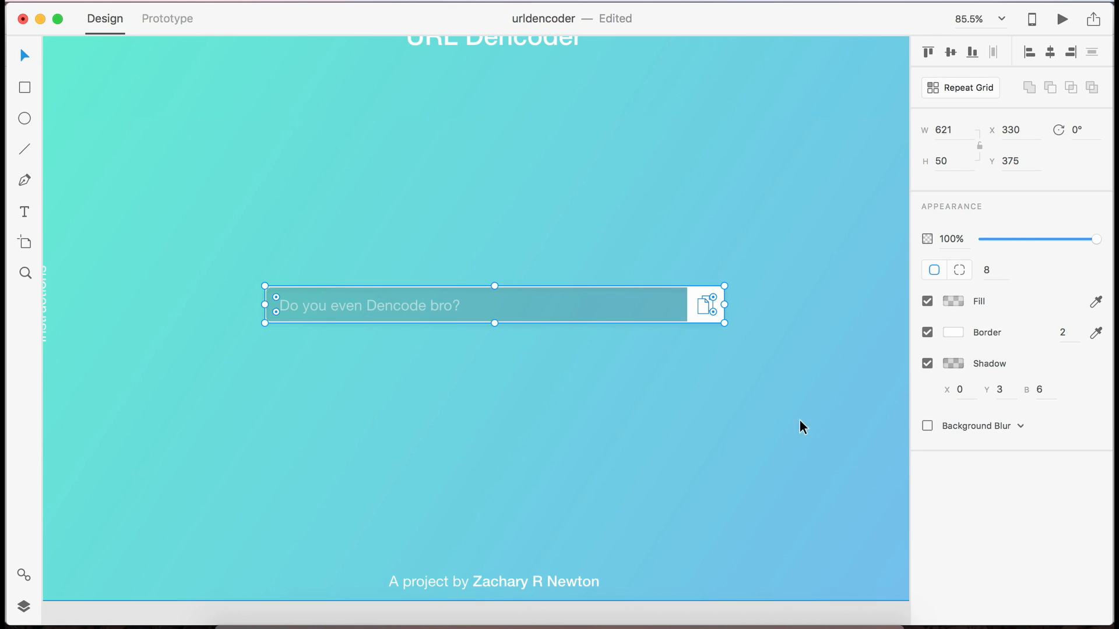
left_click(706, 415)
Step: Draw a 130 × 50 white rectangle below the input field and duplicate it to its right at the same height
key("r")
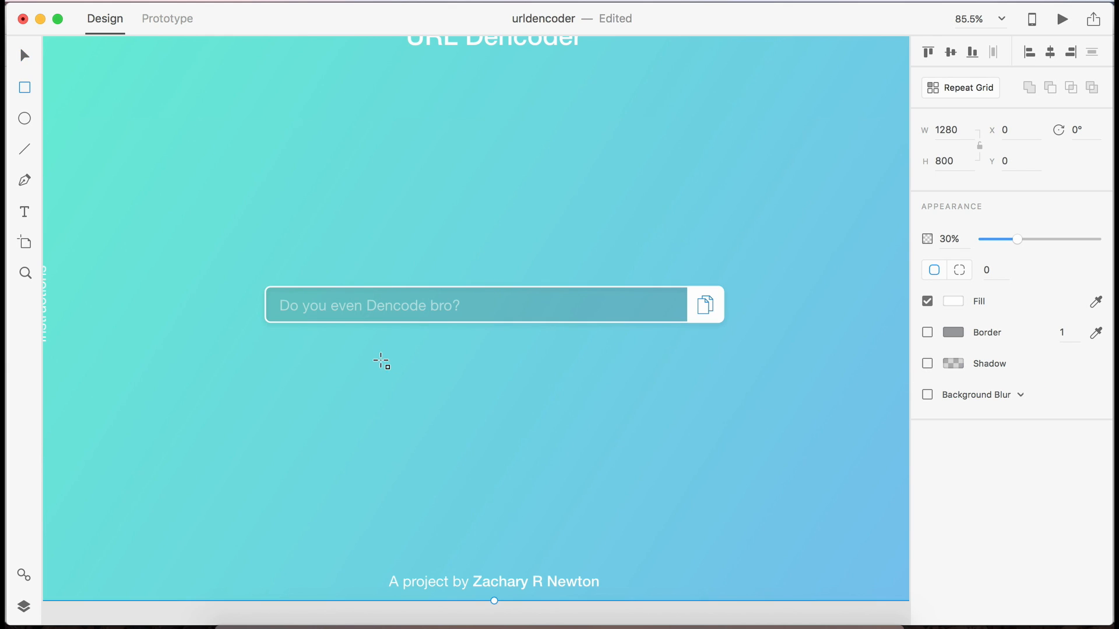
left_click_drag(362, 343, 462, 381)
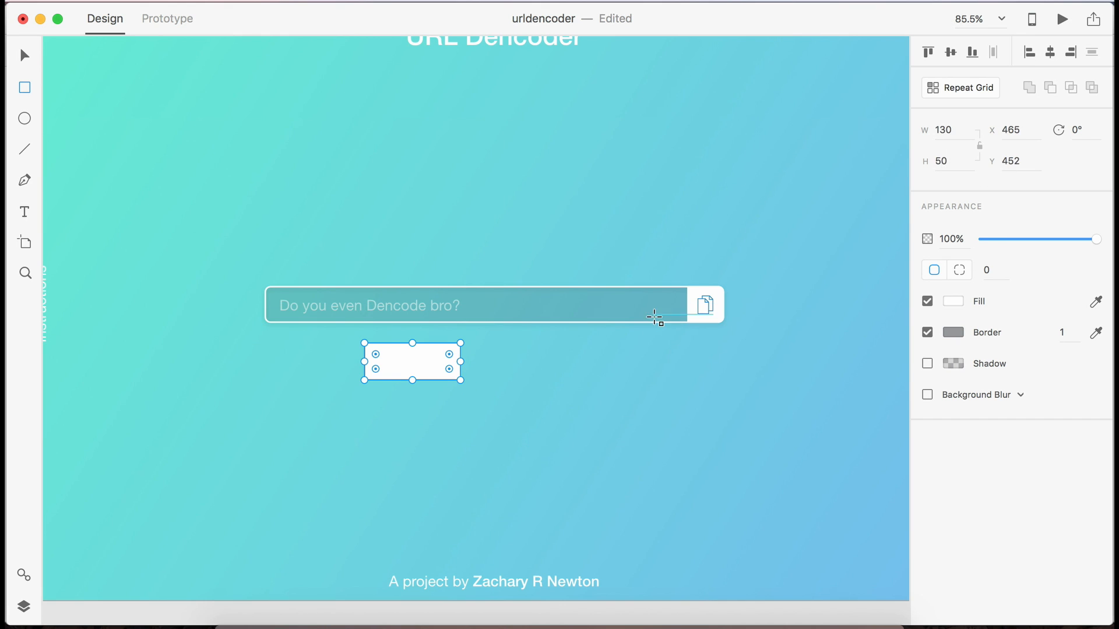
key("v")
left_click_drag(403, 368, 537, 376)
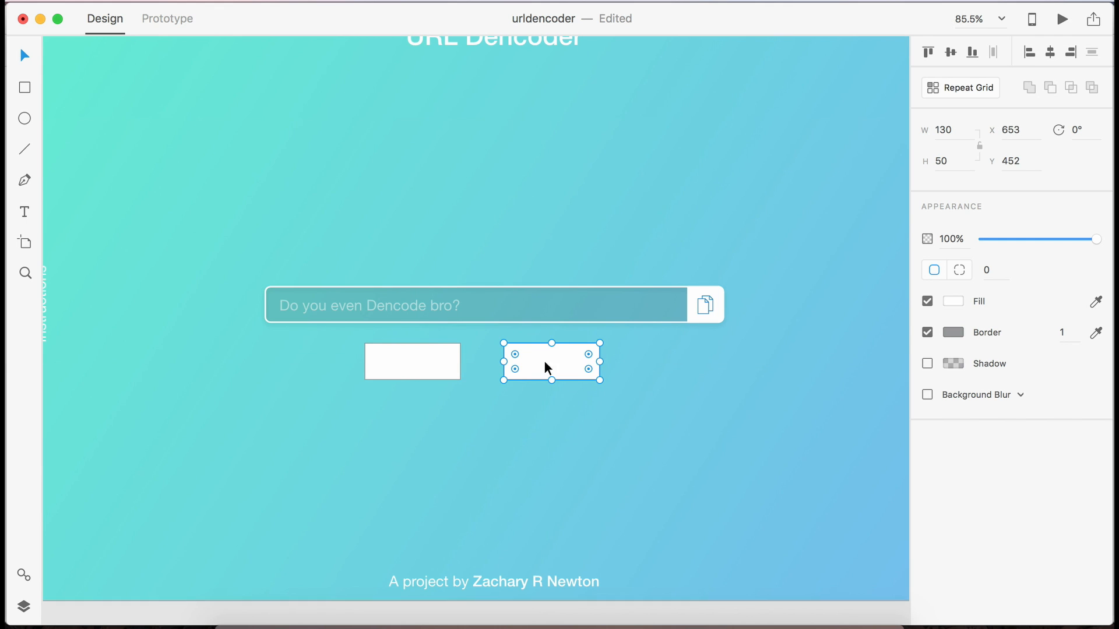
Step: Remove the borders from both white rectangles and set their corner radius to 8
left_click(429, 365, "shift")
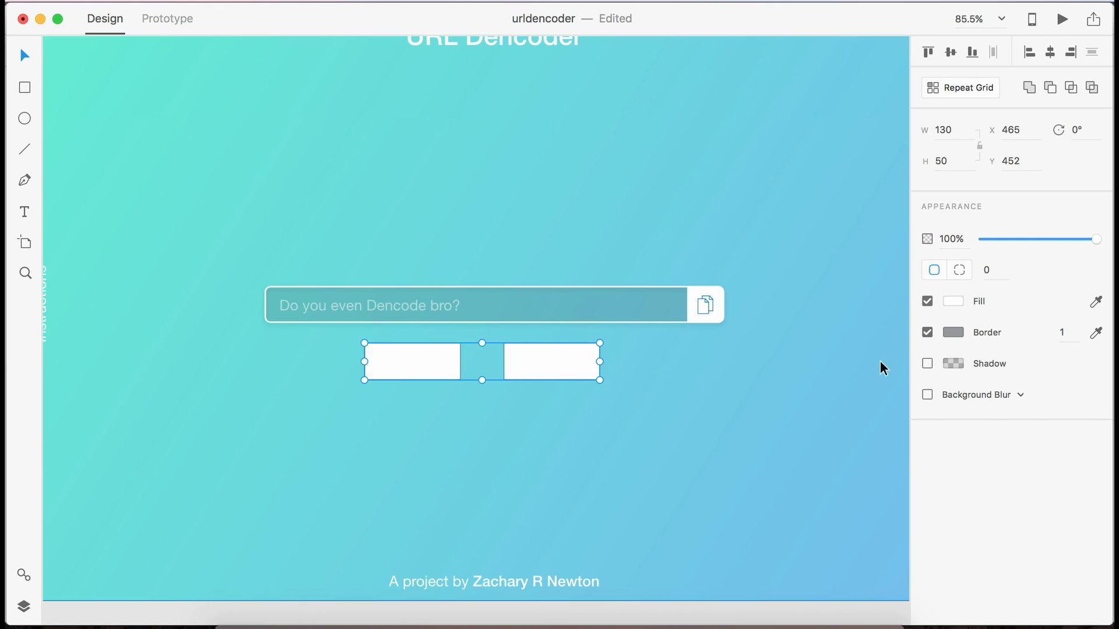
left_click(928, 333)
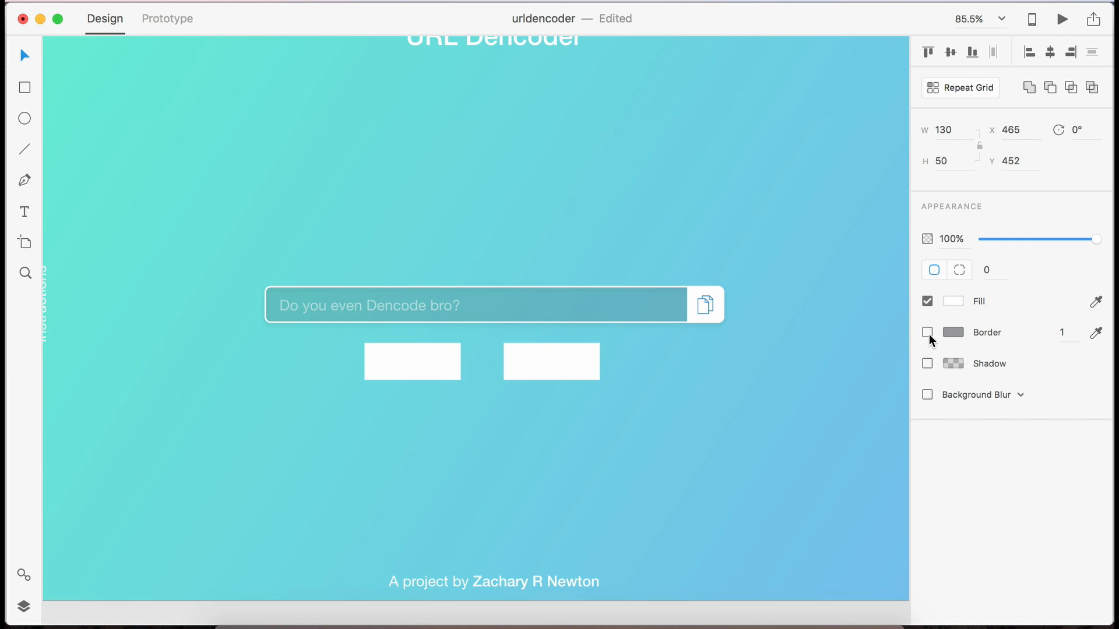
left_click(996, 270)
type("8")
key("Return")
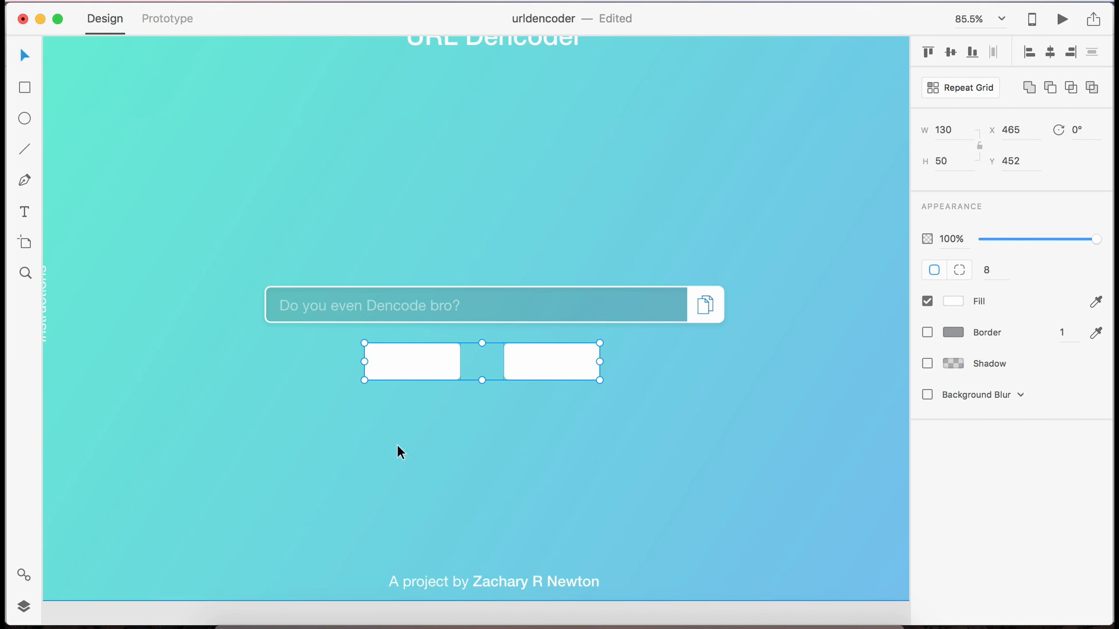
Step: Add the text label "Encode" on the left of the two white buttons
key("t")
left_click(402, 355)
scroll(417, 383, "up", 5)
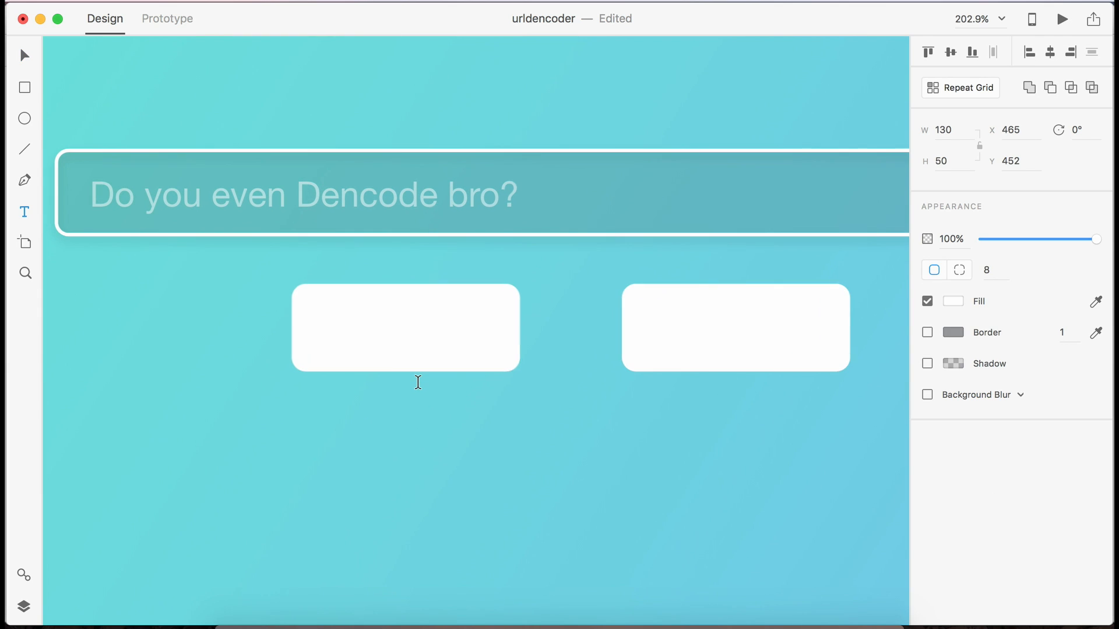
left_click(379, 313)
type("D")
key("BackSpace")
type("E")
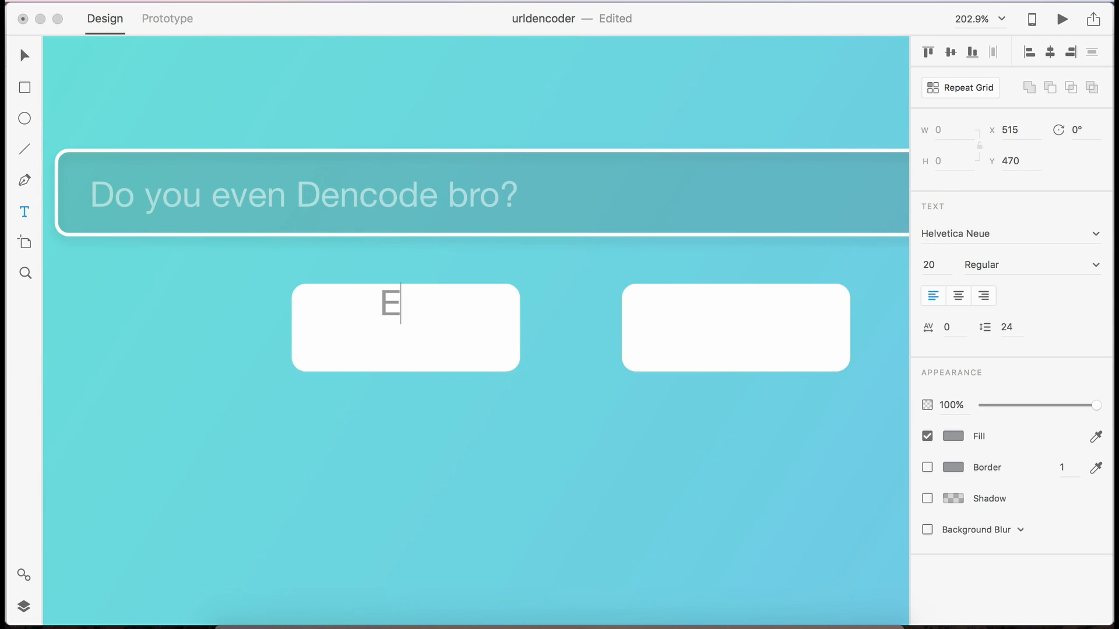
type("ncode")
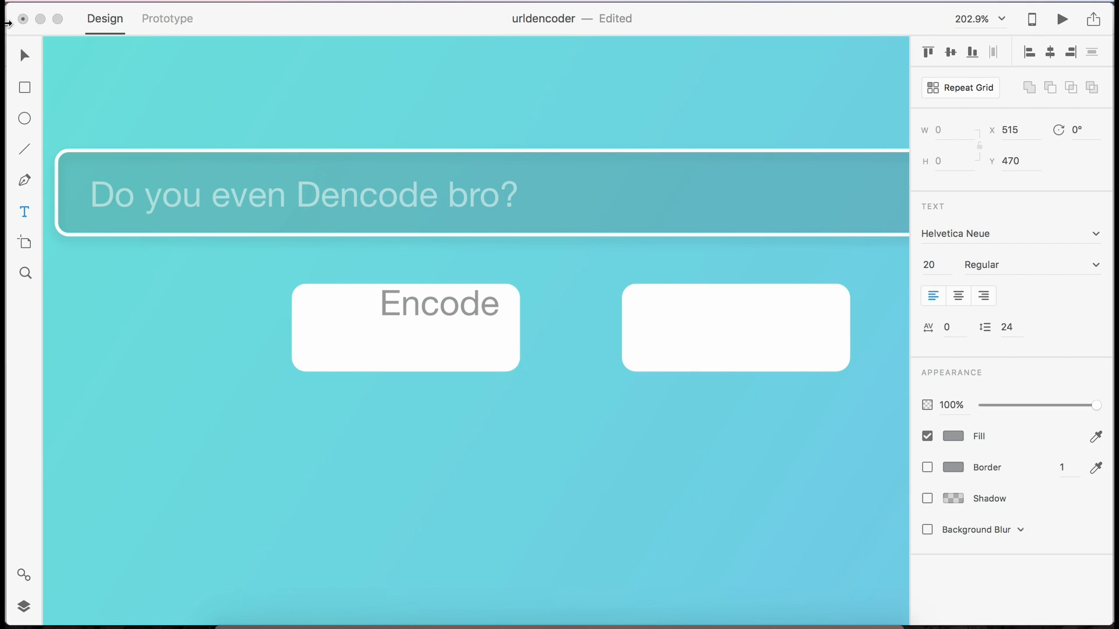
left_click(24, 57)
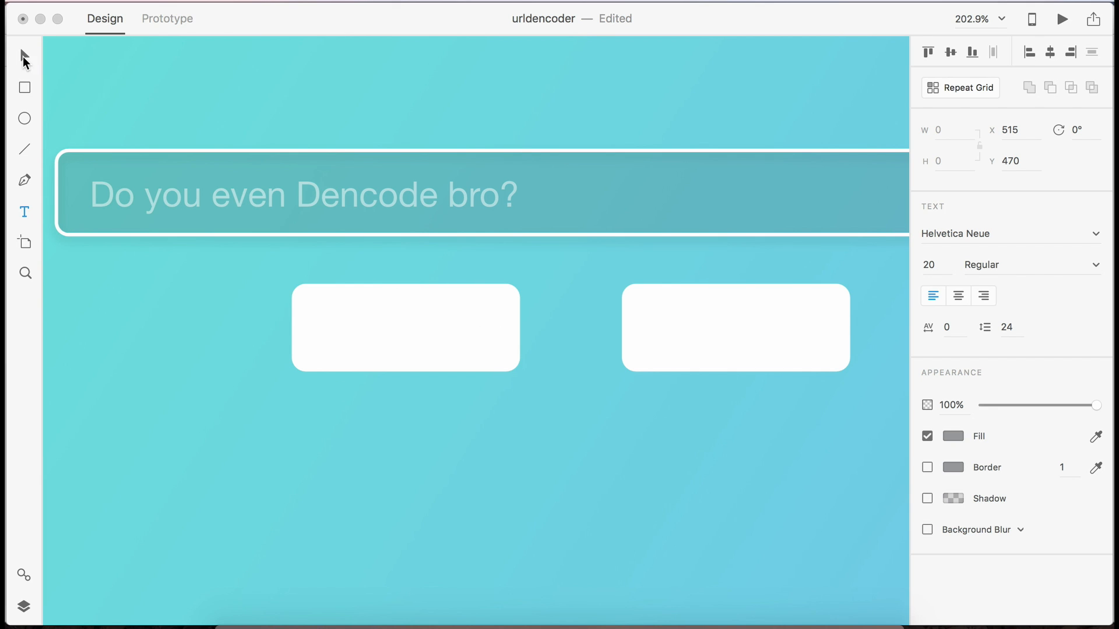
Step: Place the Encode label in the middle of its button and duplicate it onto the right button with the text "Decode"
left_click_drag(409, 307, 721, 330)
double_click(722, 330)
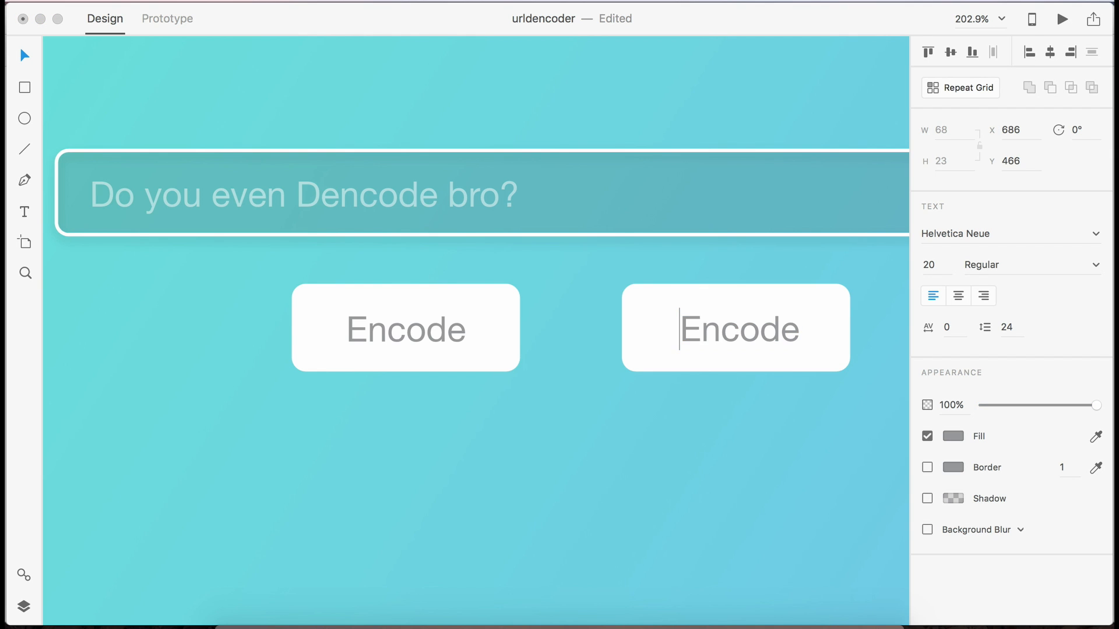
key("Right")
key("Right")
key("shift+Left")
key("shift+Left")
type("De")
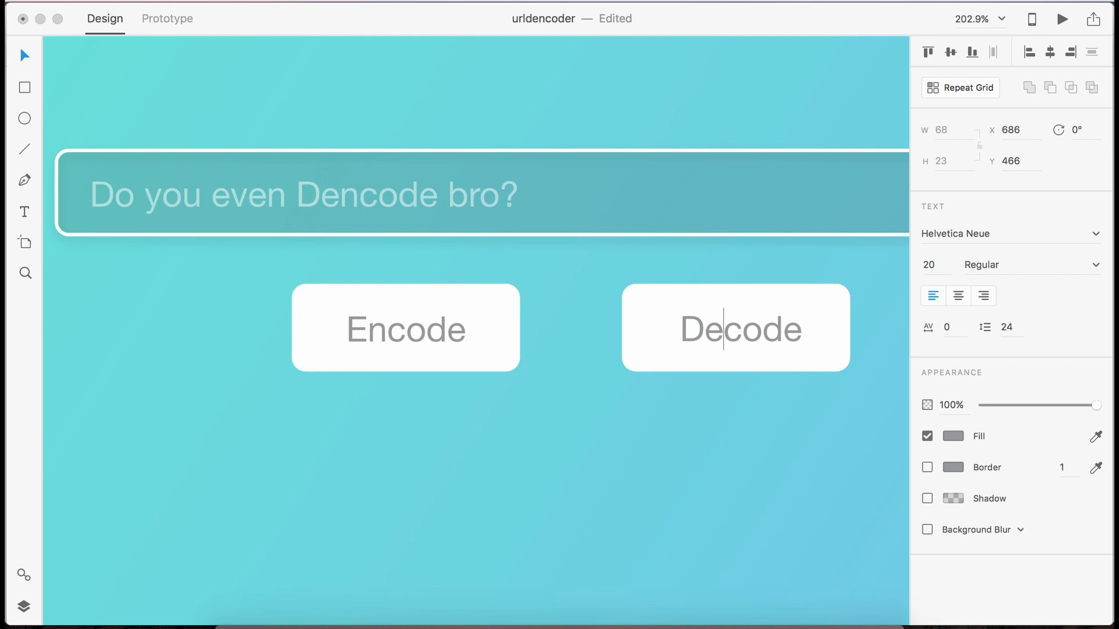
left_click(14, 51)
Step: Set the font size of both the Encode and Decode labels to 18
scroll(279, 275, "down", 5)
scroll(278, 274, "up", 5)
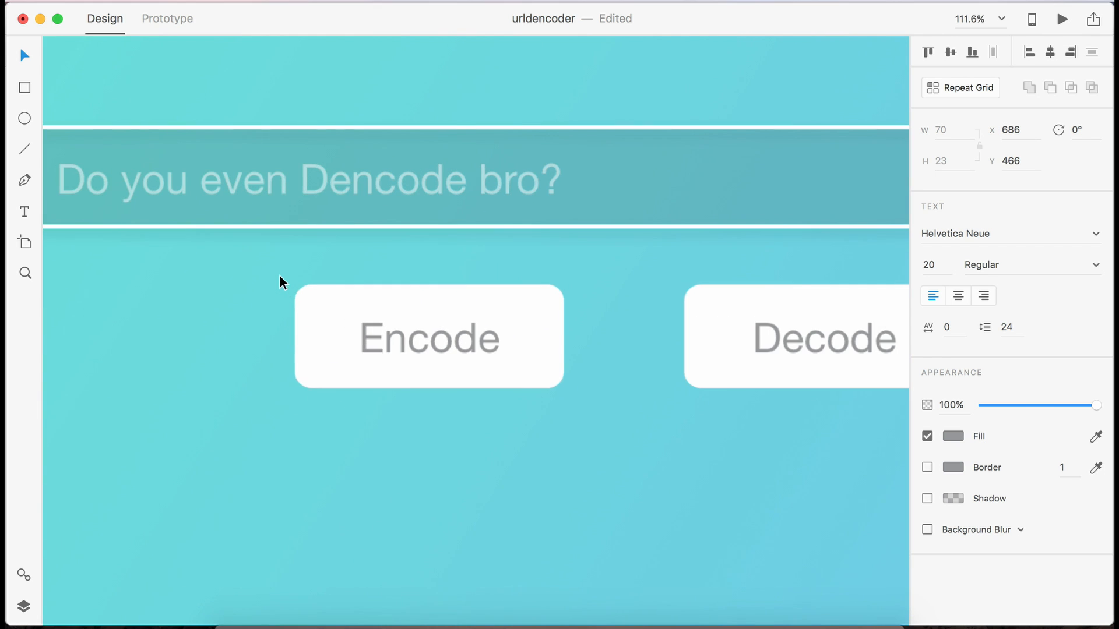
left_click(403, 336)
scroll(673, 387, "right", 5)
left_click(670, 335, "shift")
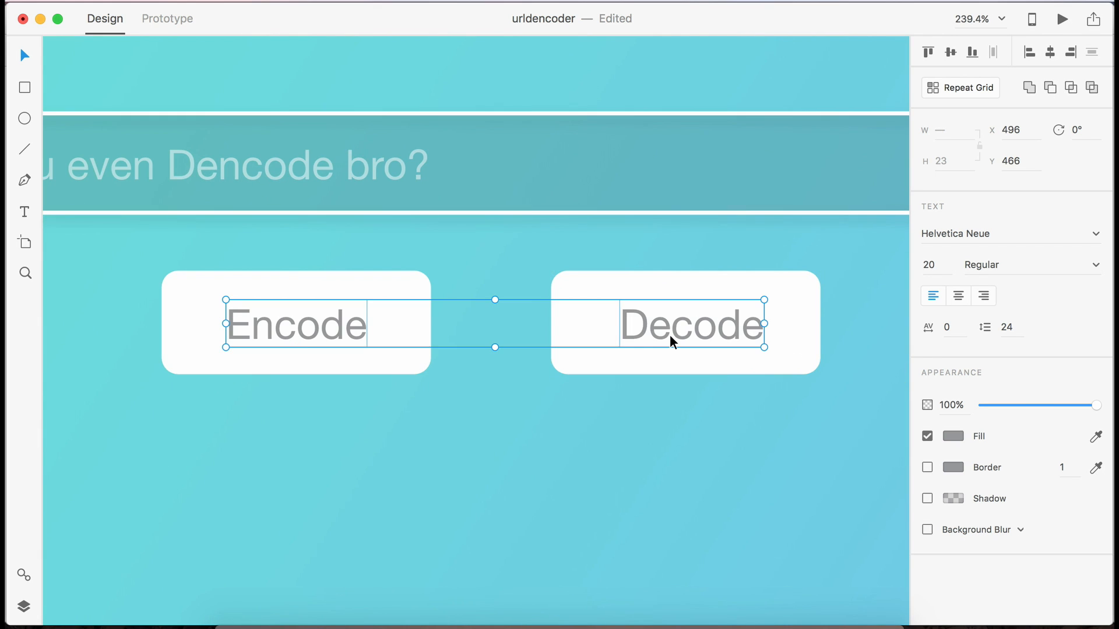
left_click(933, 263)
key("Down")
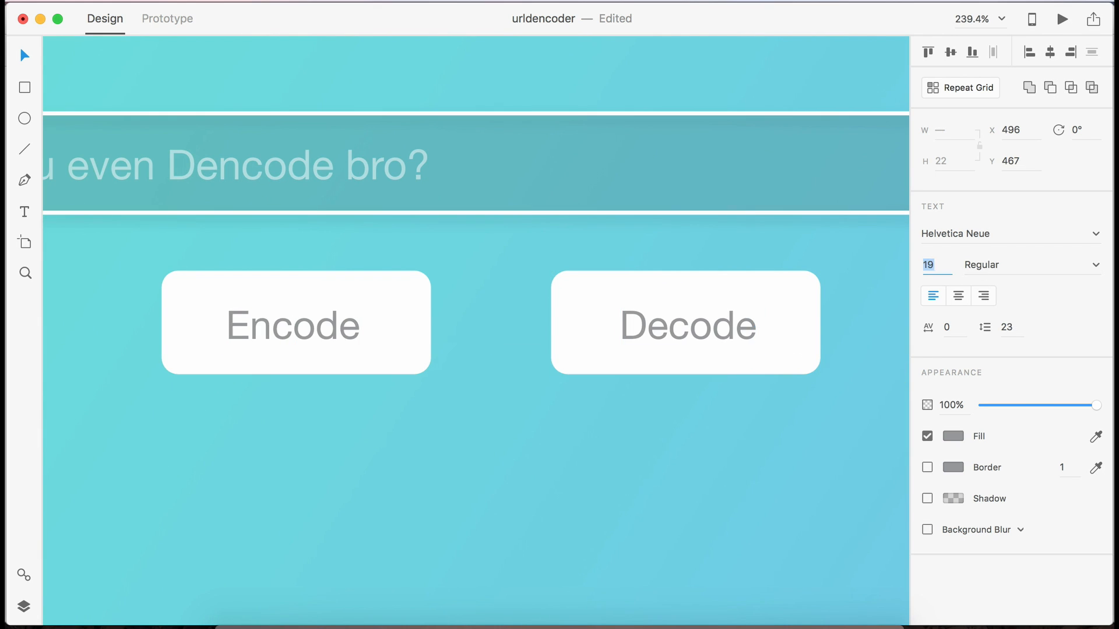
key("Down")
key("Down")
key("Down")
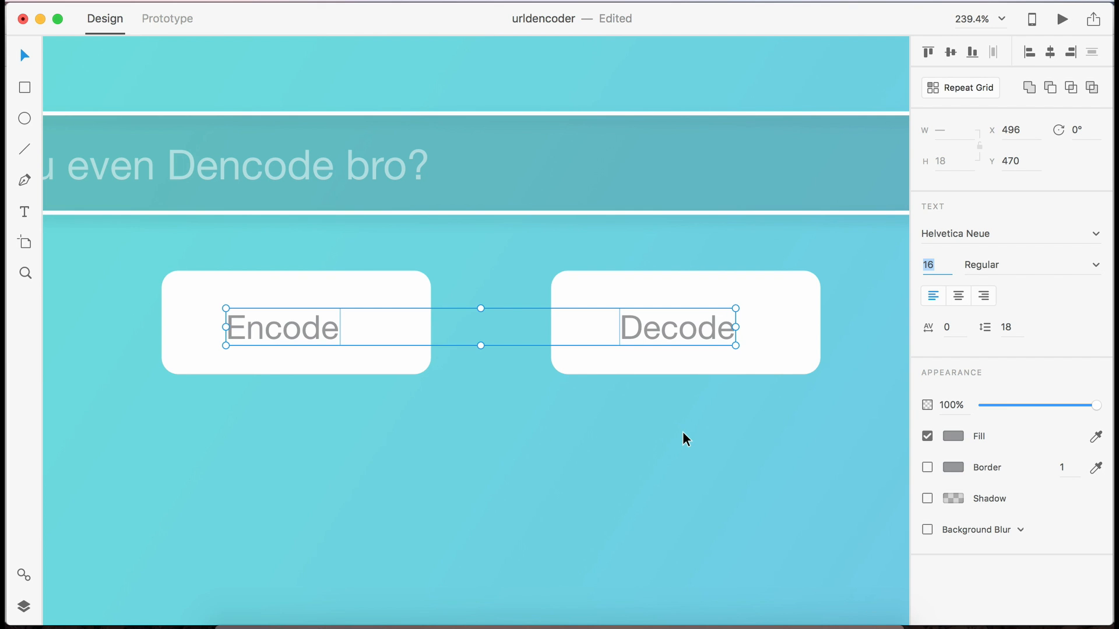
key("Up")
key("Up")
key("super+minus")
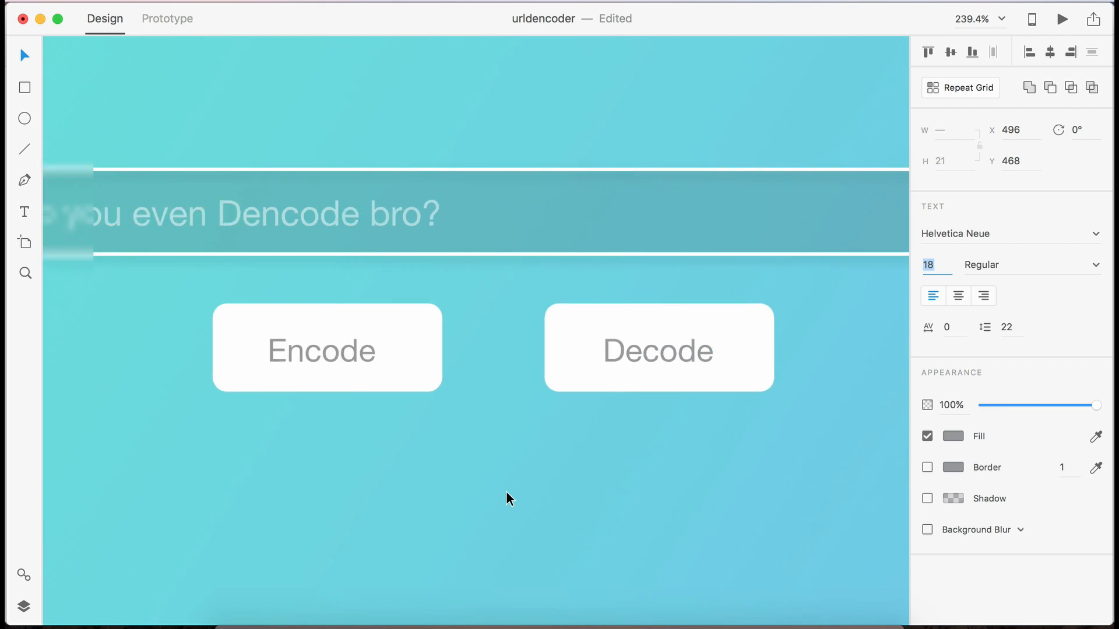
right_click(506, 491)
left_click(421, 488)
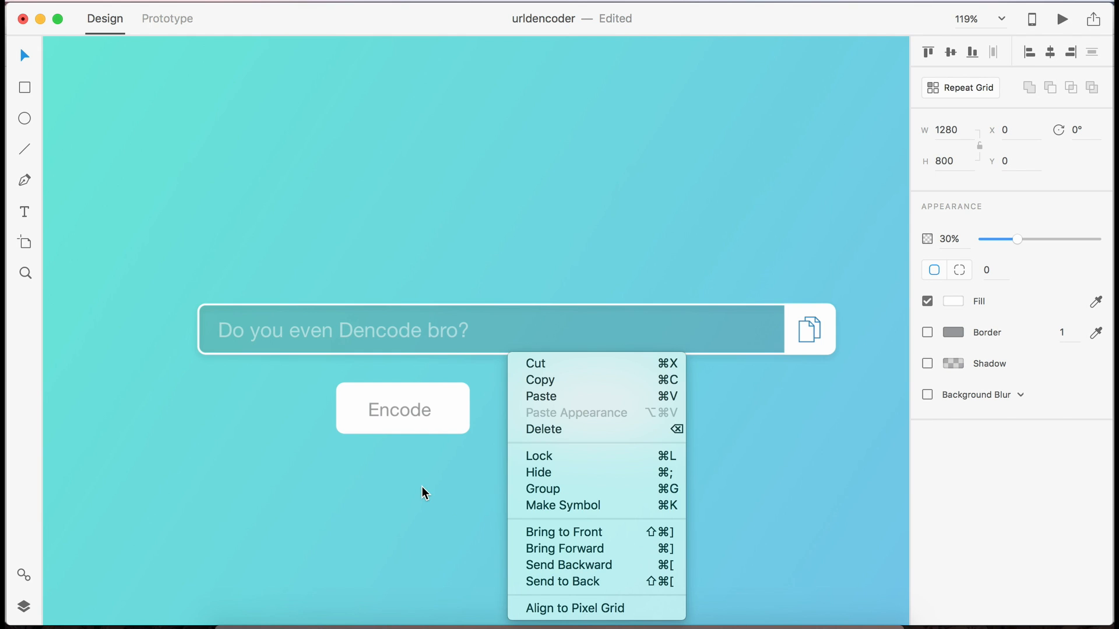
Step: Widen the Encode button's rectangle to 160 and keep it centred around its label
scroll(422, 487, "down", 5)
scroll(422, 487, "up", 6)
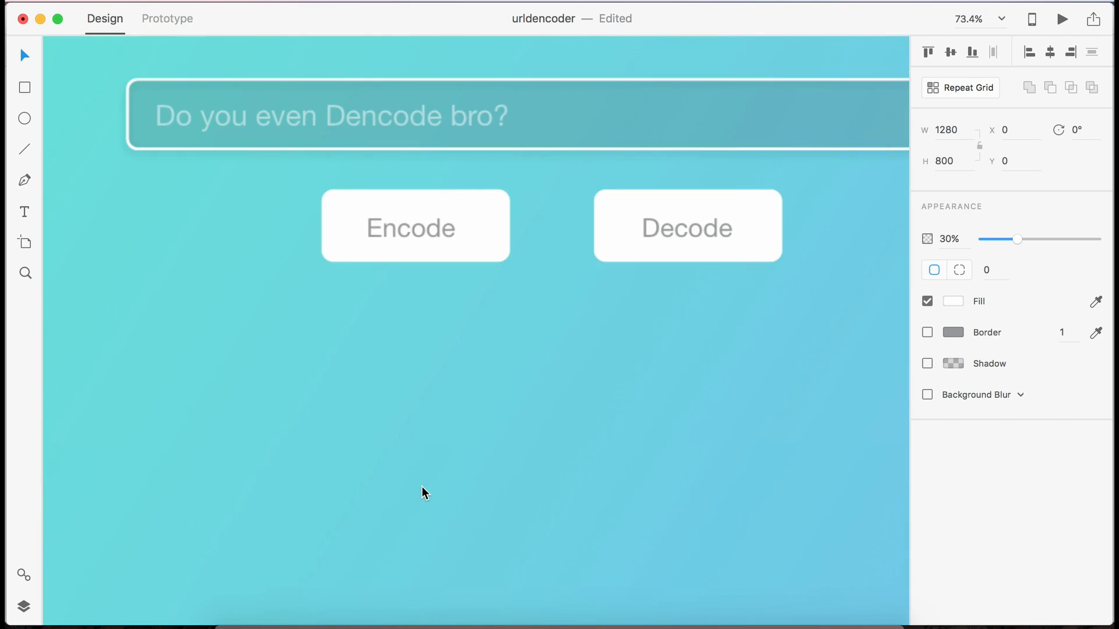
left_click(372, 126)
scroll(372, 126, "up", 3)
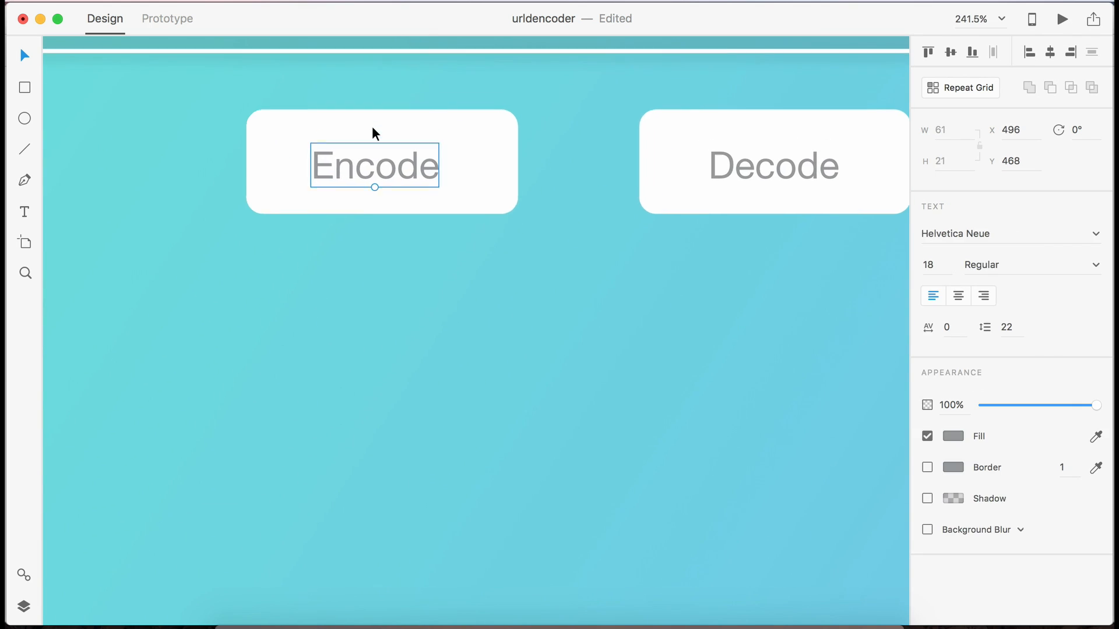
left_click(479, 146)
scroll(479, 146, "right", 2)
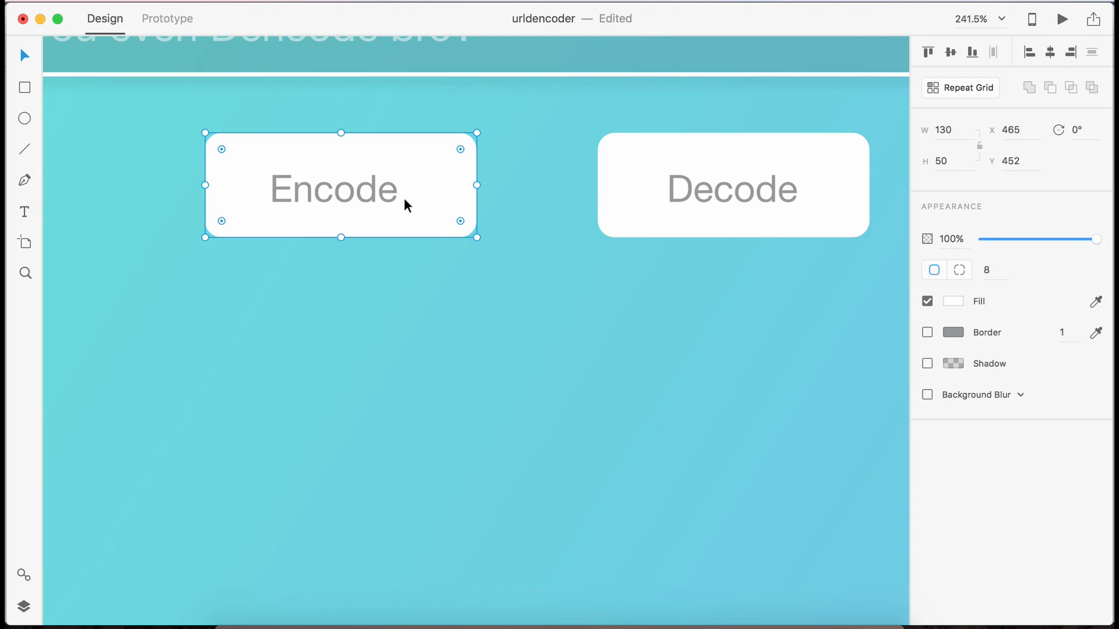
left_click_drag(435, 193, 499, 182)
left_click(944, 129)
type("160")
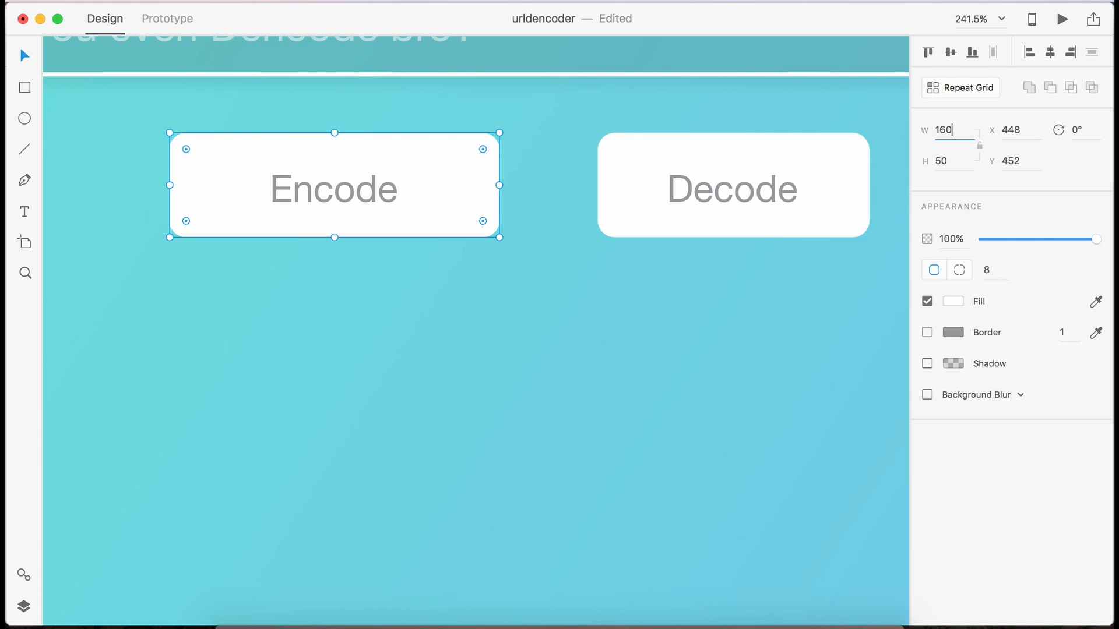
key("Return")
left_click_drag(420, 216, 436, 212)
Step: Set the Decode button's rectangle width to 160 and recentre it around its label
left_click(650, 205)
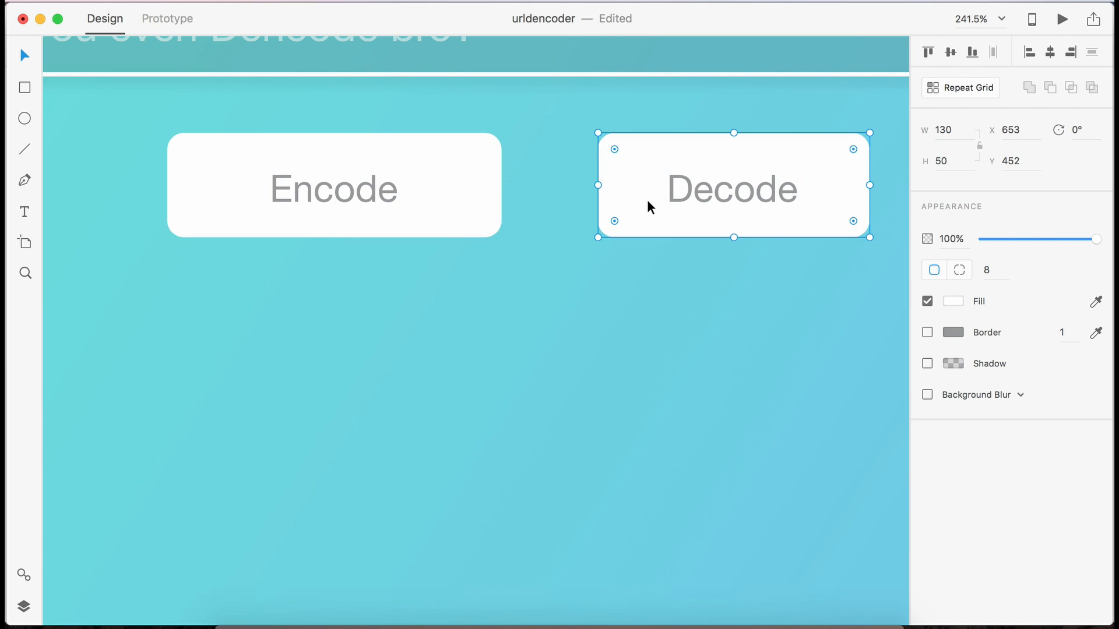
left_click(953, 131)
type("160")
key("Return")
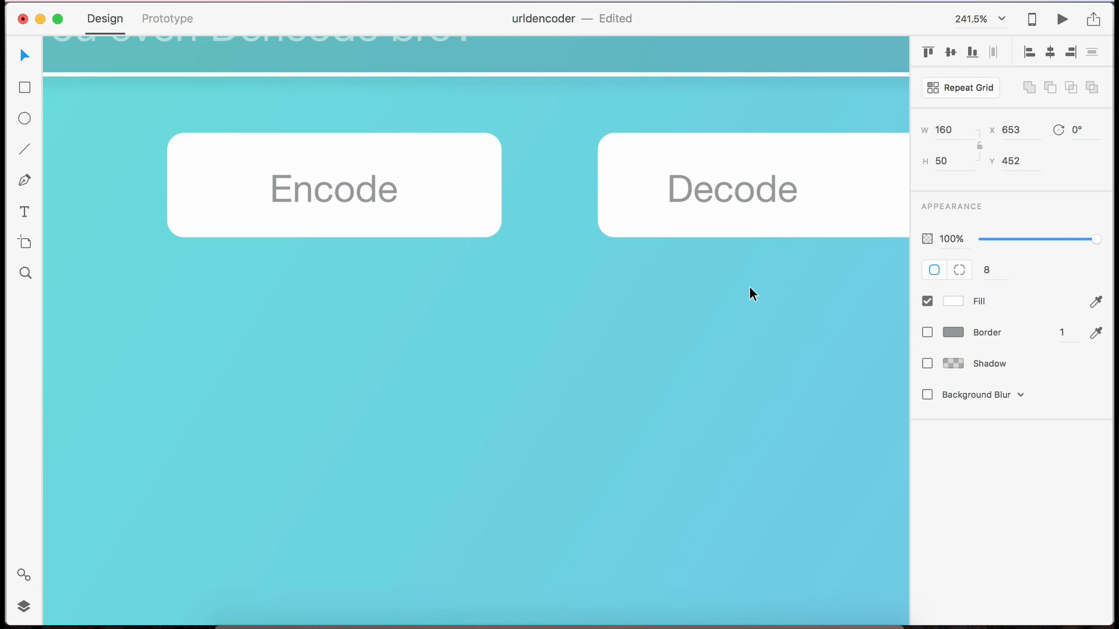
left_click_drag(779, 231, 753, 224)
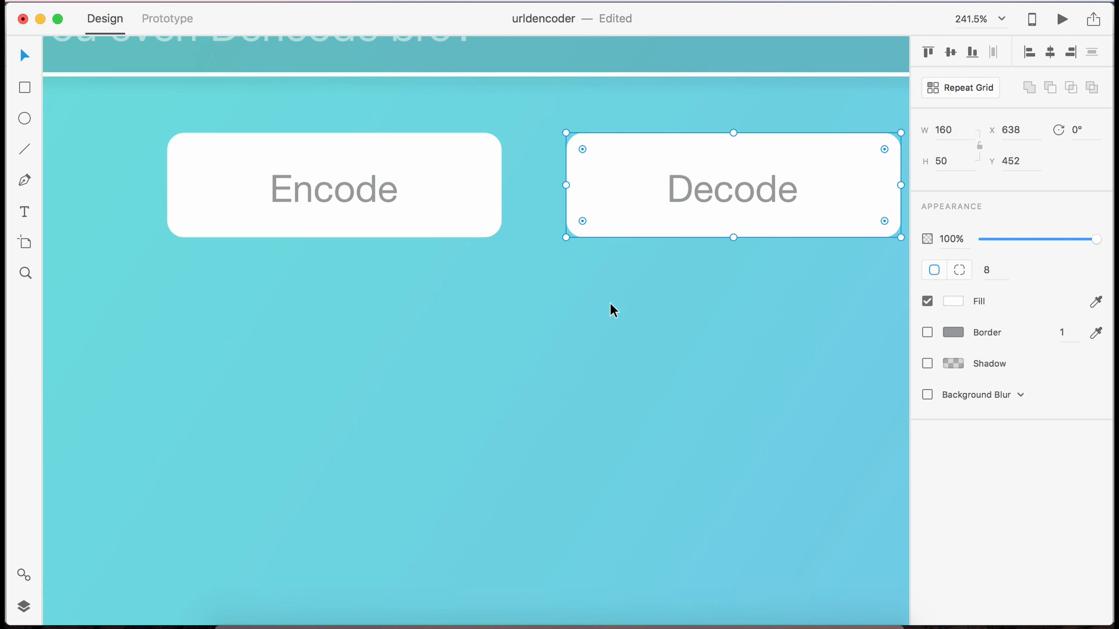
Step: Save the urldencoder document
scroll(384, 330, "down", 5)
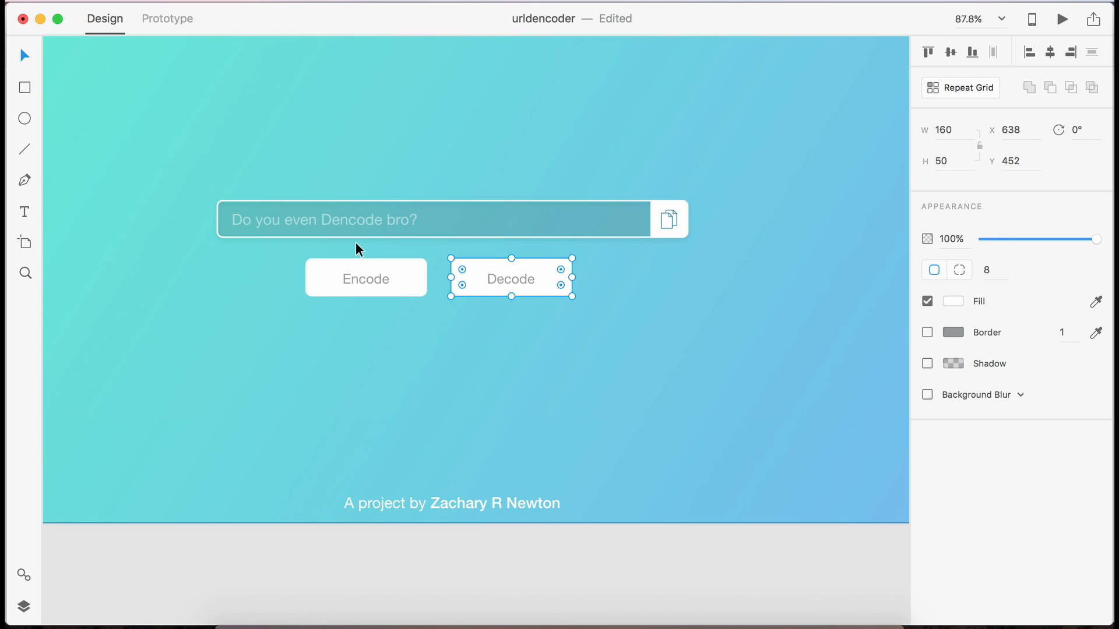
scroll(357, 247, "up", 3)
scroll(390, 382, "down", 6)
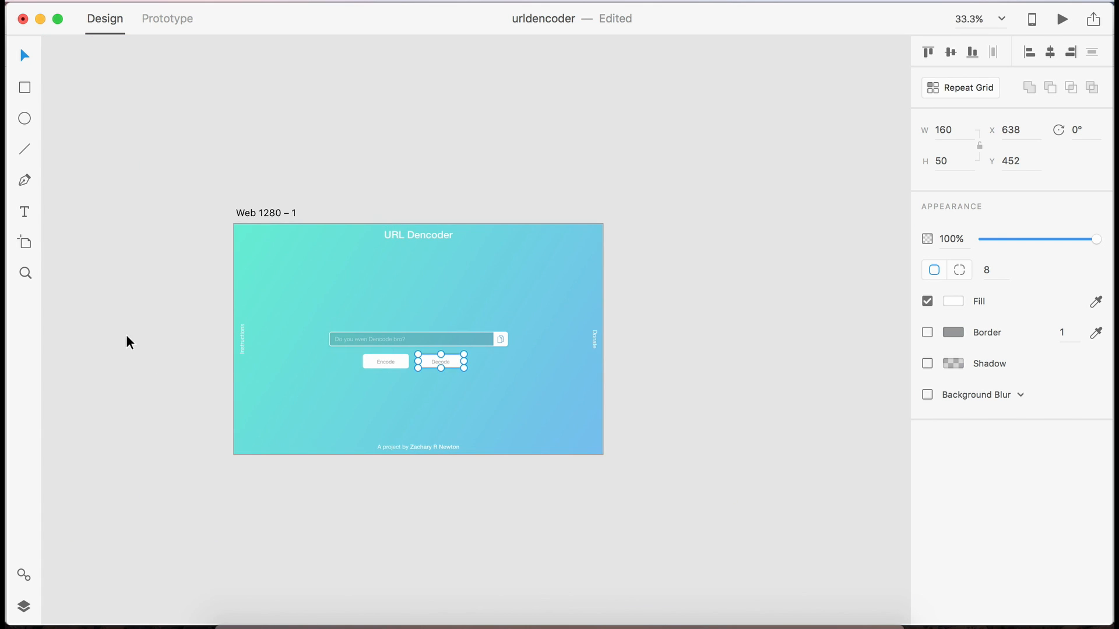
key("super+s")
Step: Draw a helper rectangle about 295 × 250 outside the artboard and copy the artboard gradient's blue end colour, #37A0E6
left_click(248, 215)
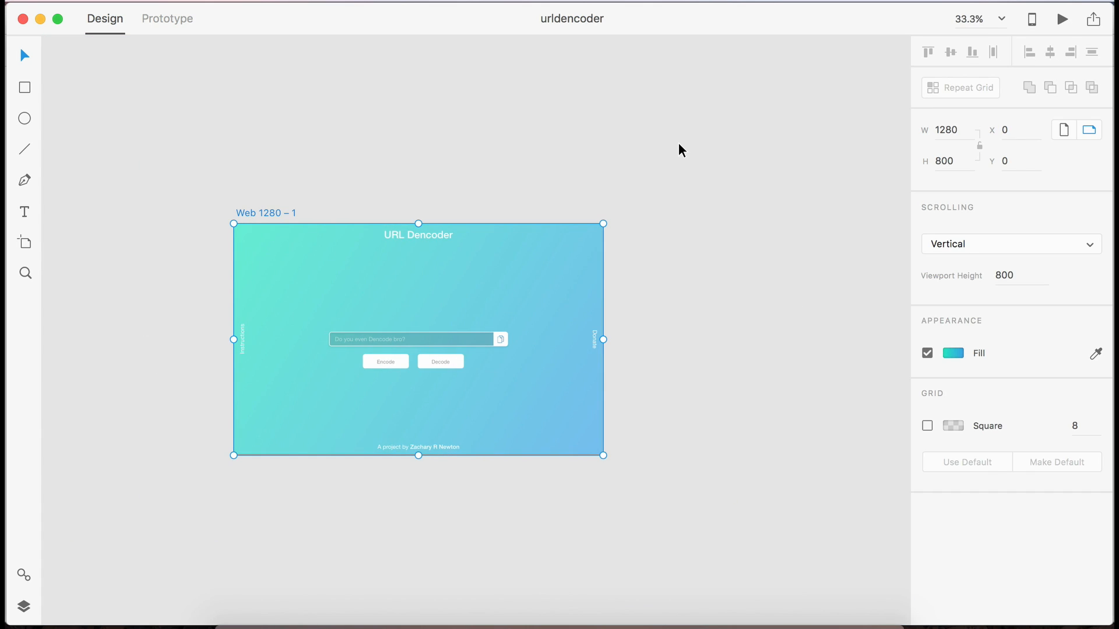
left_click_drag(688, 173, 774, 245)
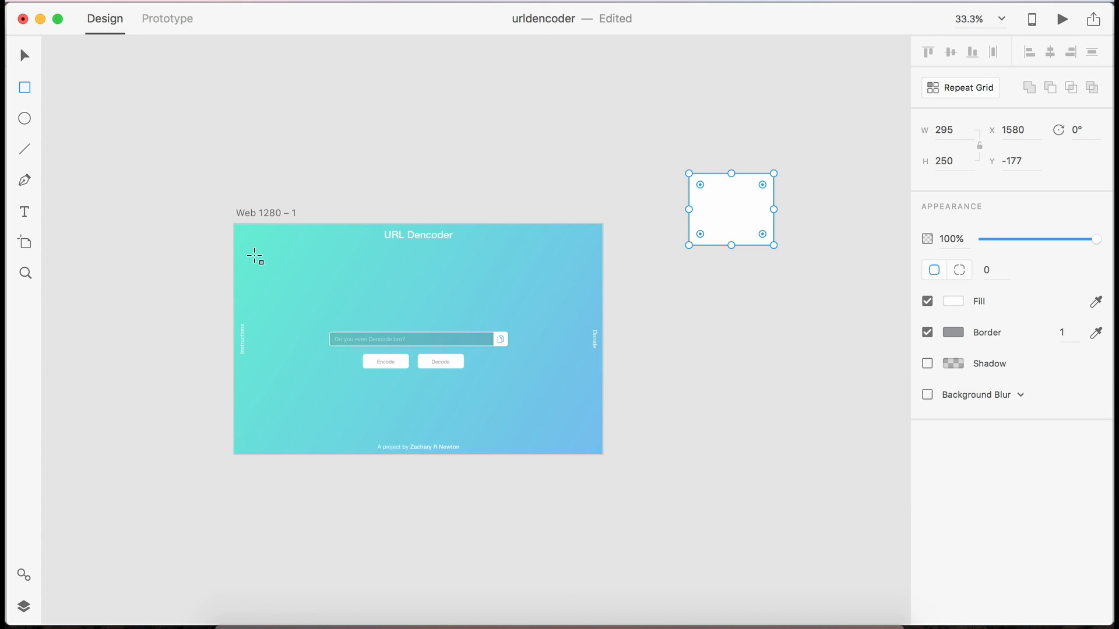
left_click(250, 216)
left_click(962, 356)
key("ctrl+c")
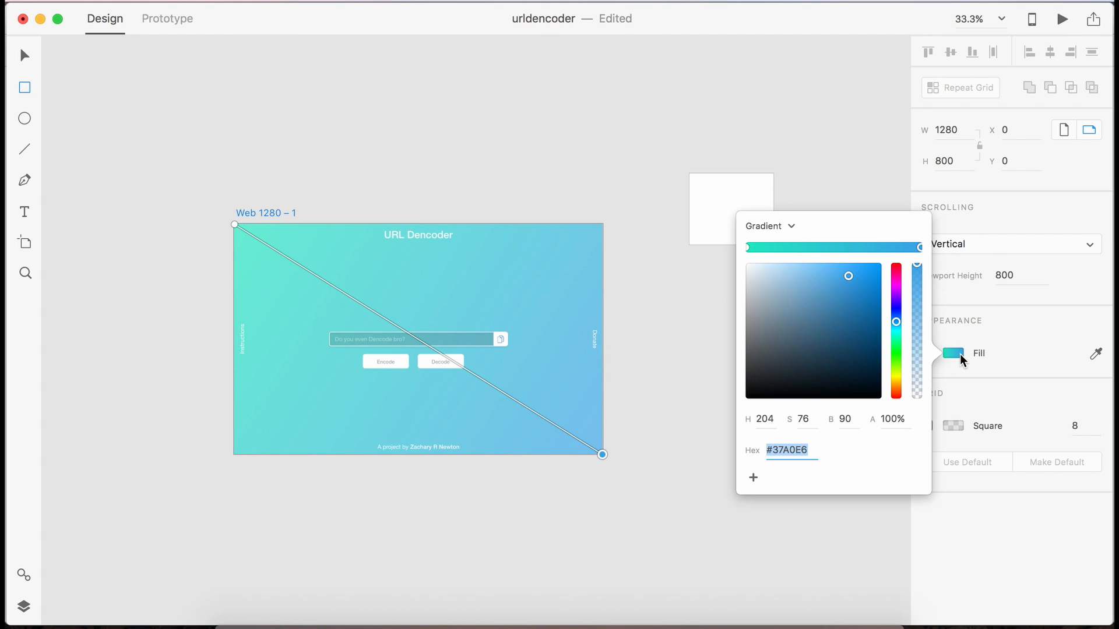
left_click(627, 191)
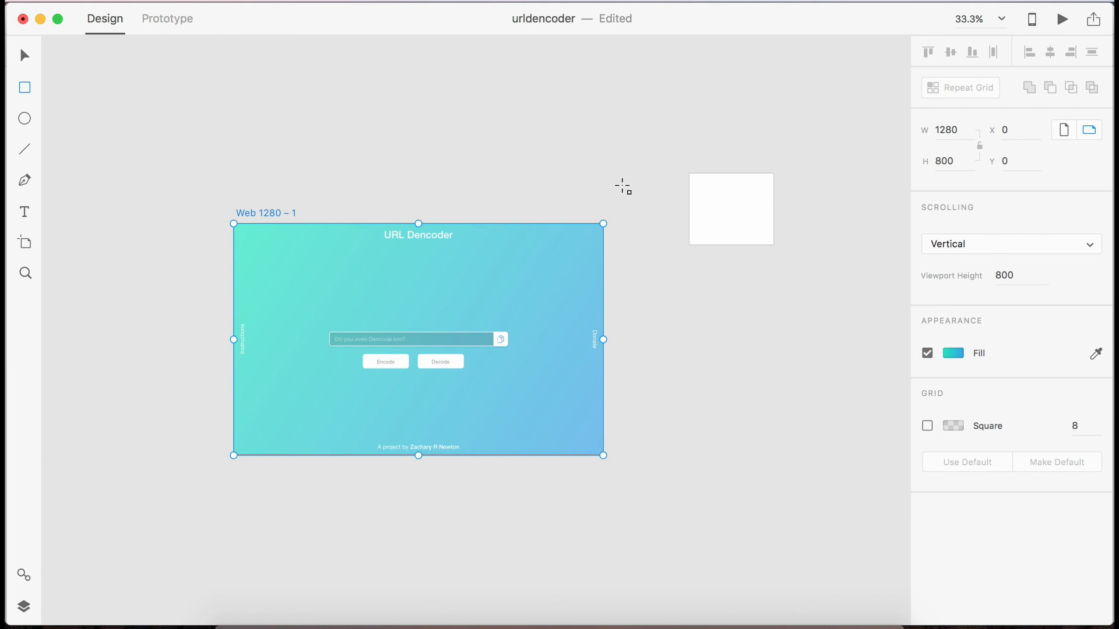
Step: Fill the helper rectangle with #37A0E6 and save that blue as a colour swatch
left_click(749, 228)
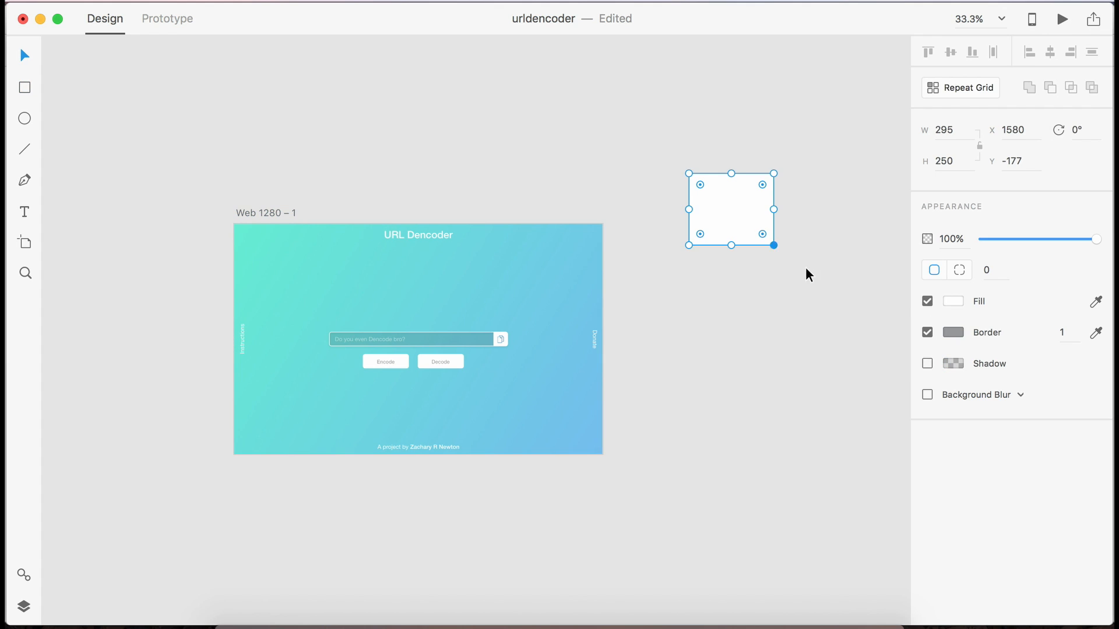
left_click(953, 301)
key("ctrl+v")
key("Return")
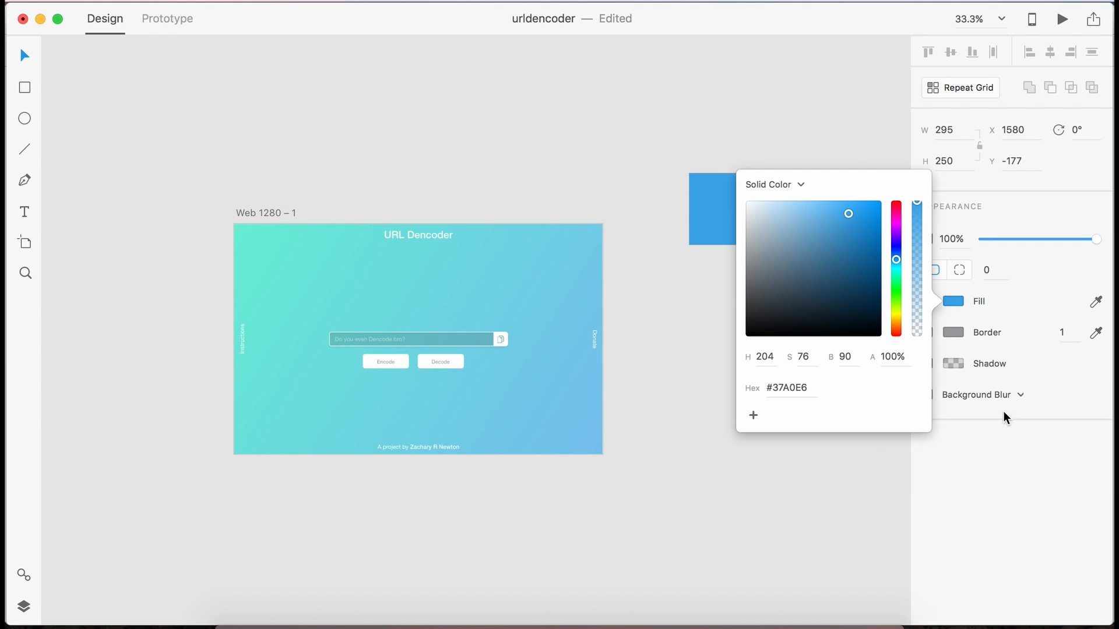
left_click(991, 357)
left_click(945, 307)
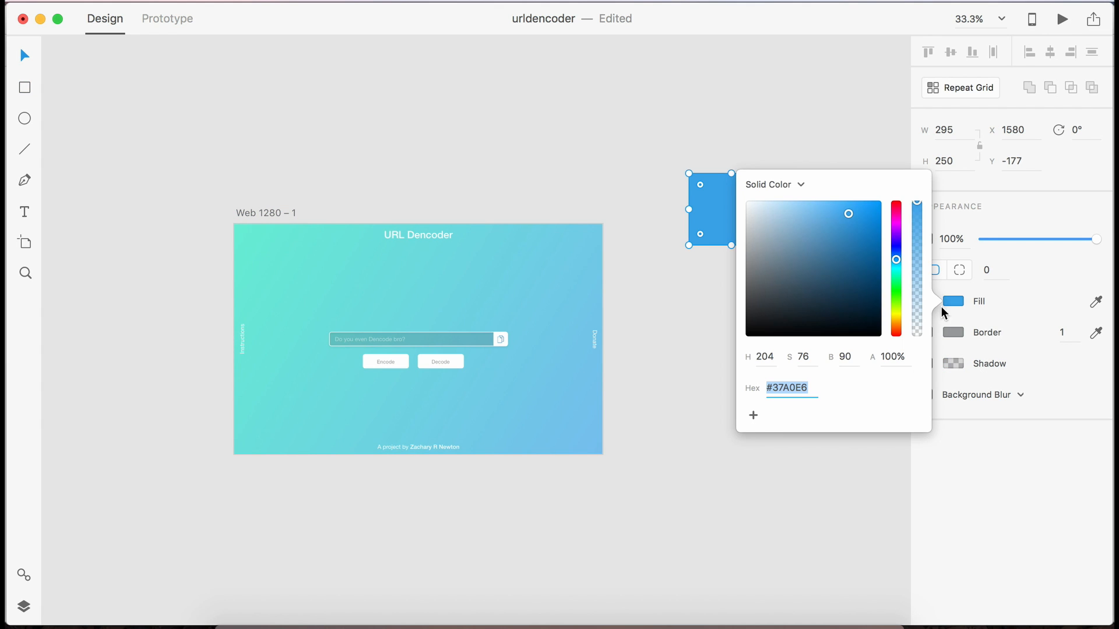
left_click(754, 411)
left_click(1029, 512)
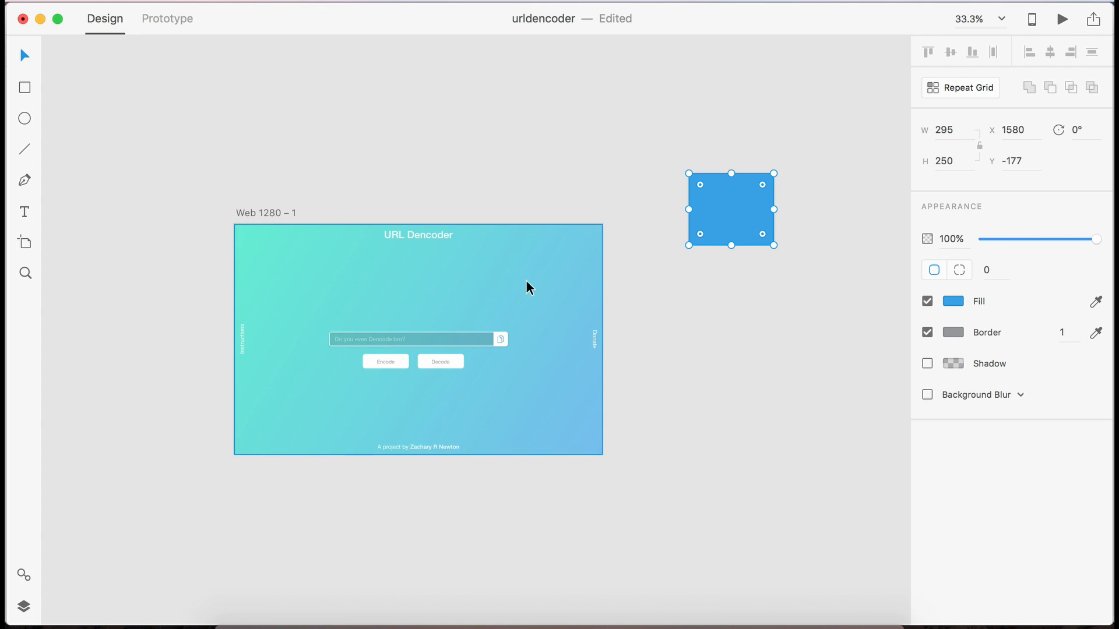
Step: Fill the helper rectangle with the artboard gradient's green start colour #20E6BE and save it as a second swatch
left_click(273, 210)
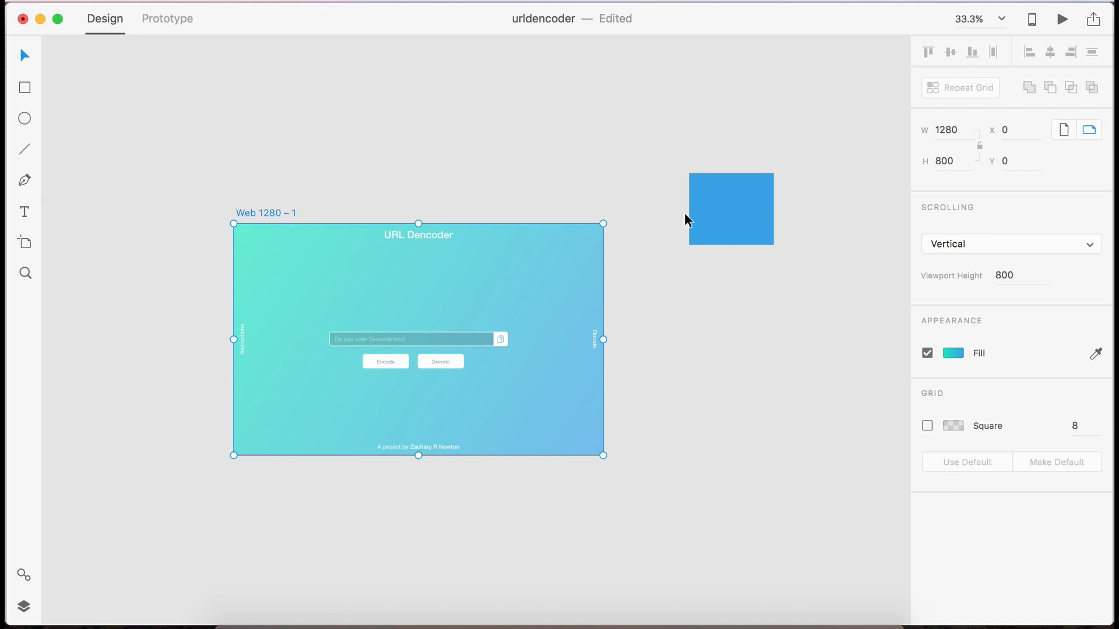
left_click(953, 353)
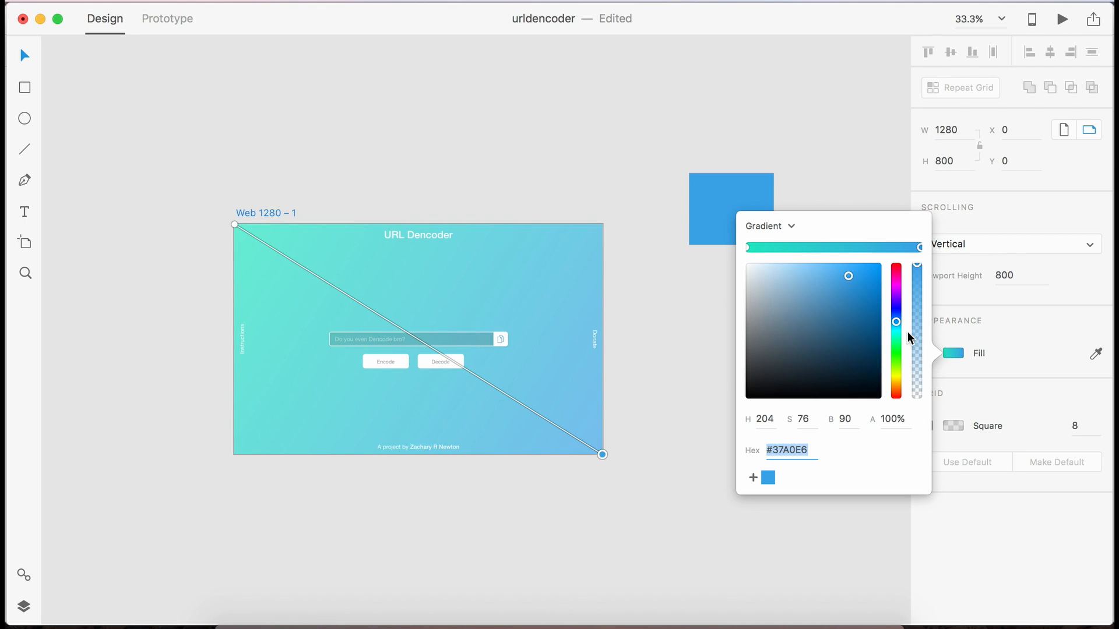
left_click(748, 248)
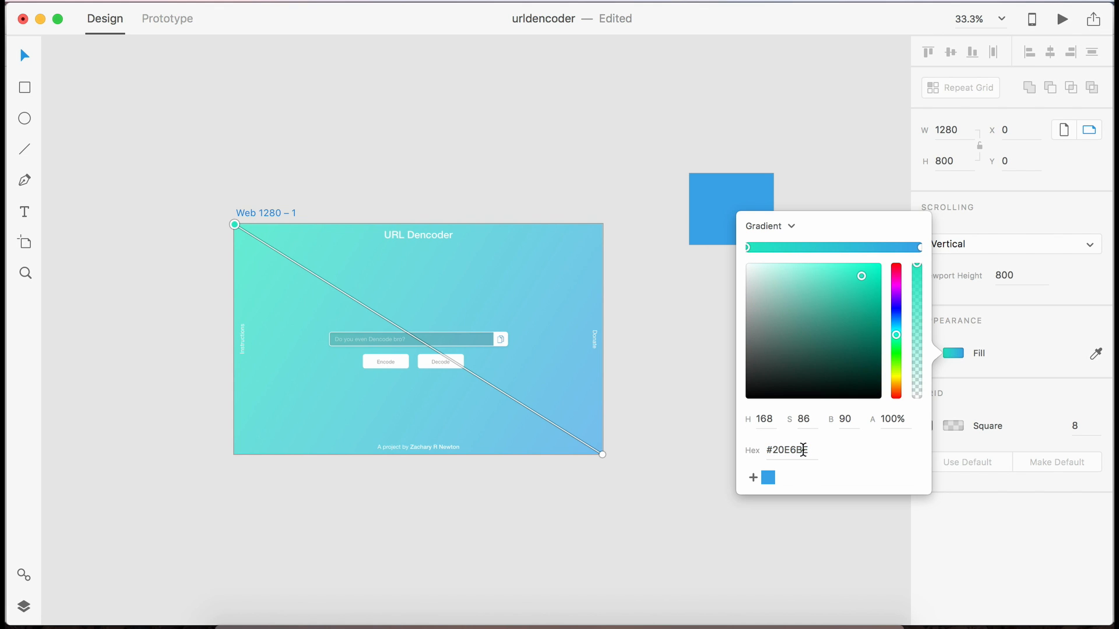
left_click(630, 339)
left_click(744, 221)
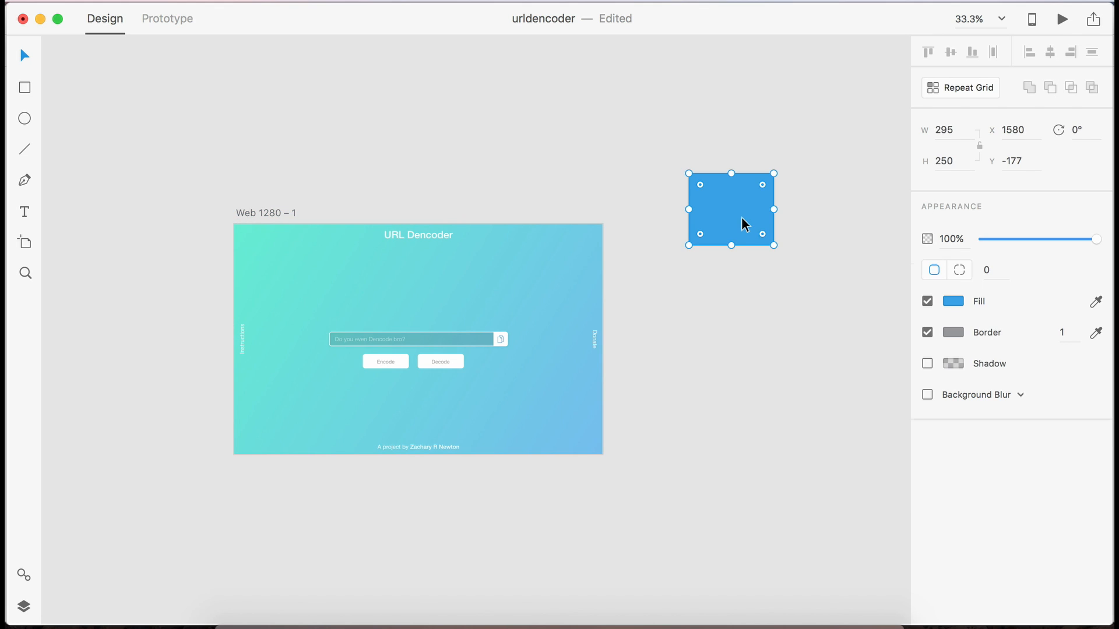
left_click(960, 302)
type("#20E6BE")
key("Return")
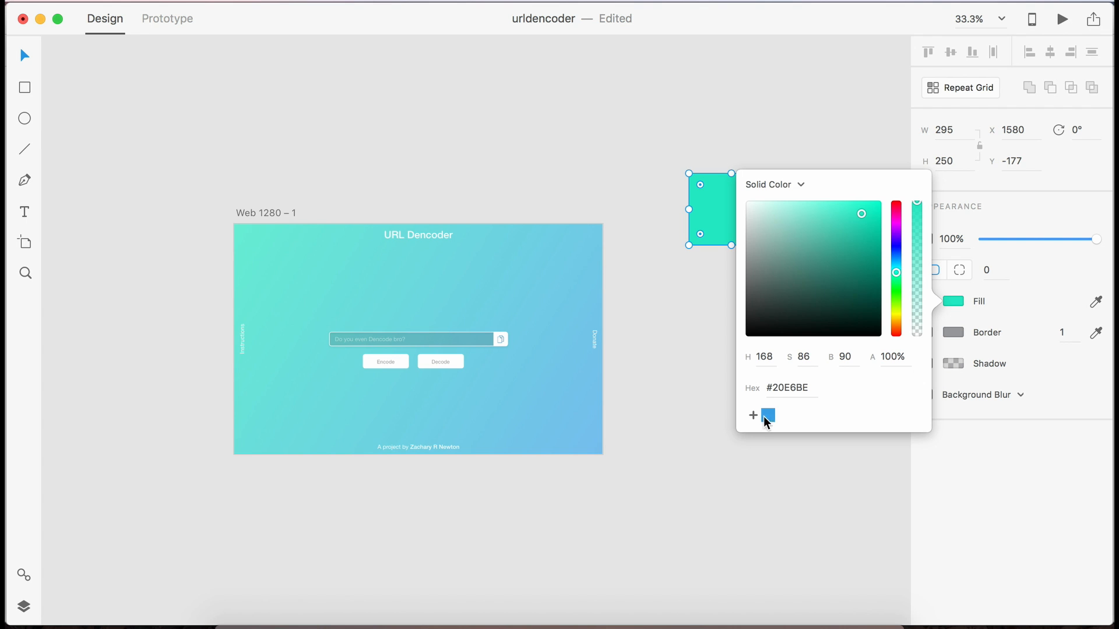
Step: Delete the helper rectangle outside the artboard and save the document
left_click(975, 520)
key("Delete")
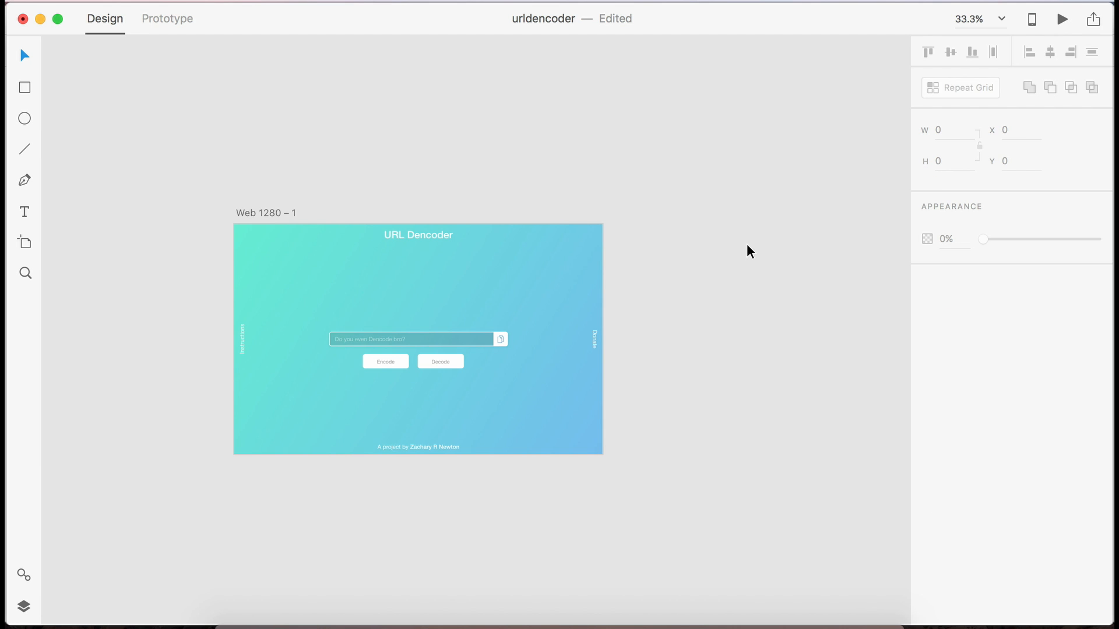
key("ctrl+s")
Step: Fill the Encode label with the saved blue swatch
scroll(573, 268, "up", 5)
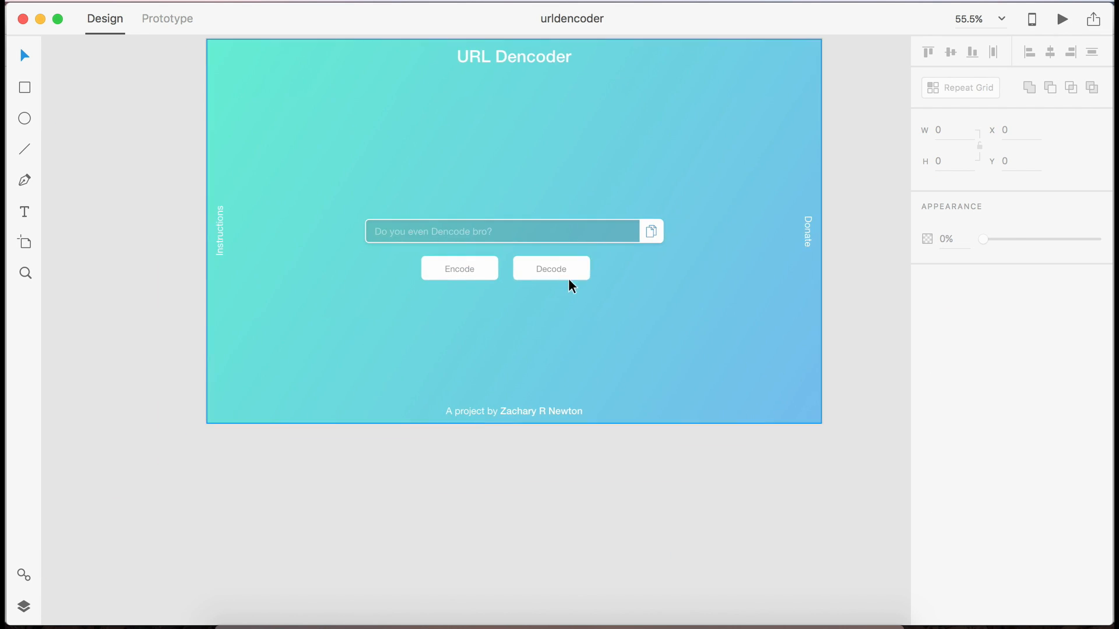
scroll(483, 292, "up", 5)
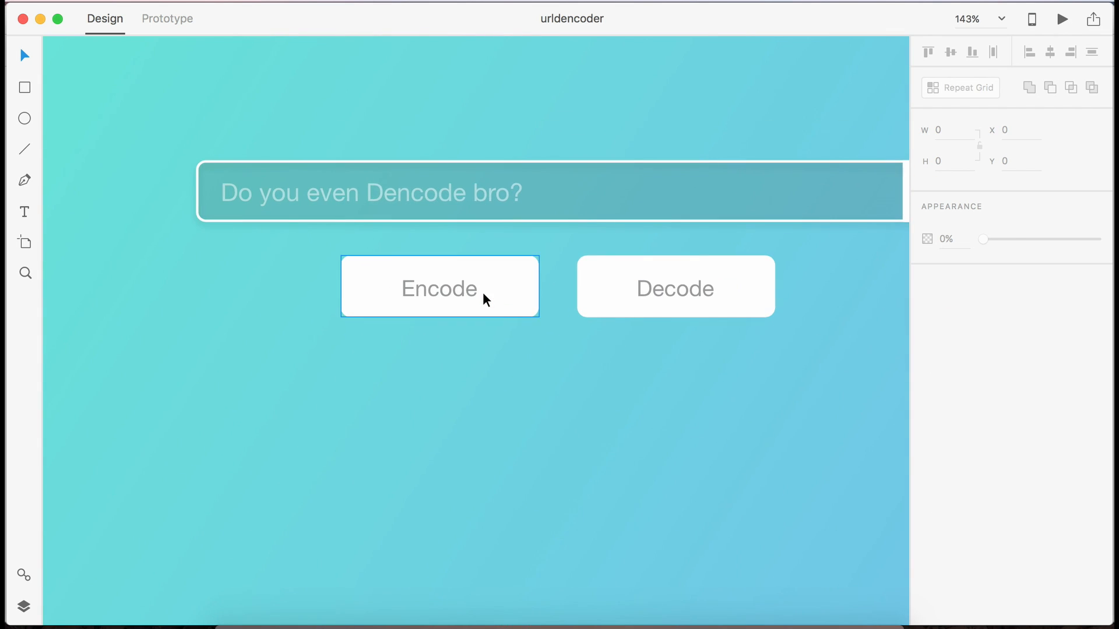
double_click(425, 281)
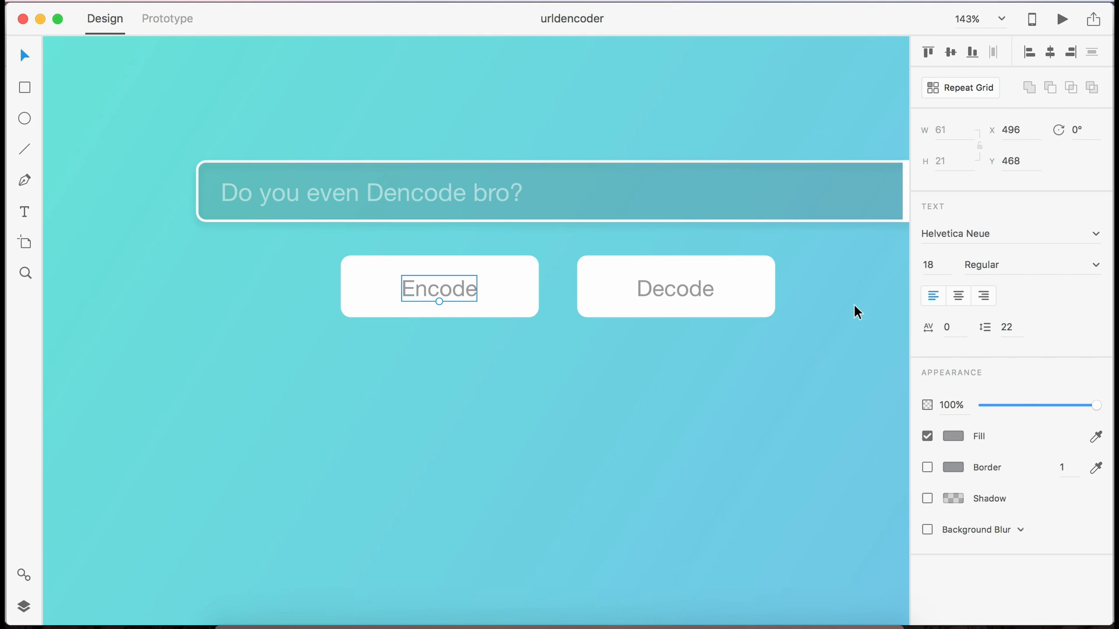
left_click(951, 435)
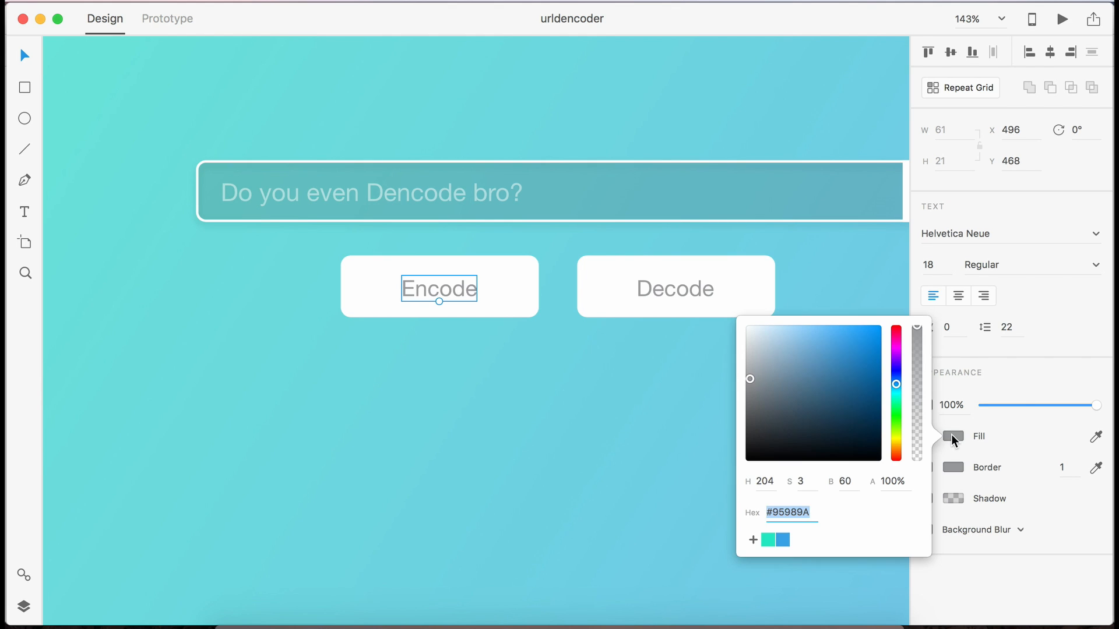
left_click(783, 539)
left_click(588, 451)
Step: Fill the Decode label with the saved green swatch
scroll(587, 451, "right", 2)
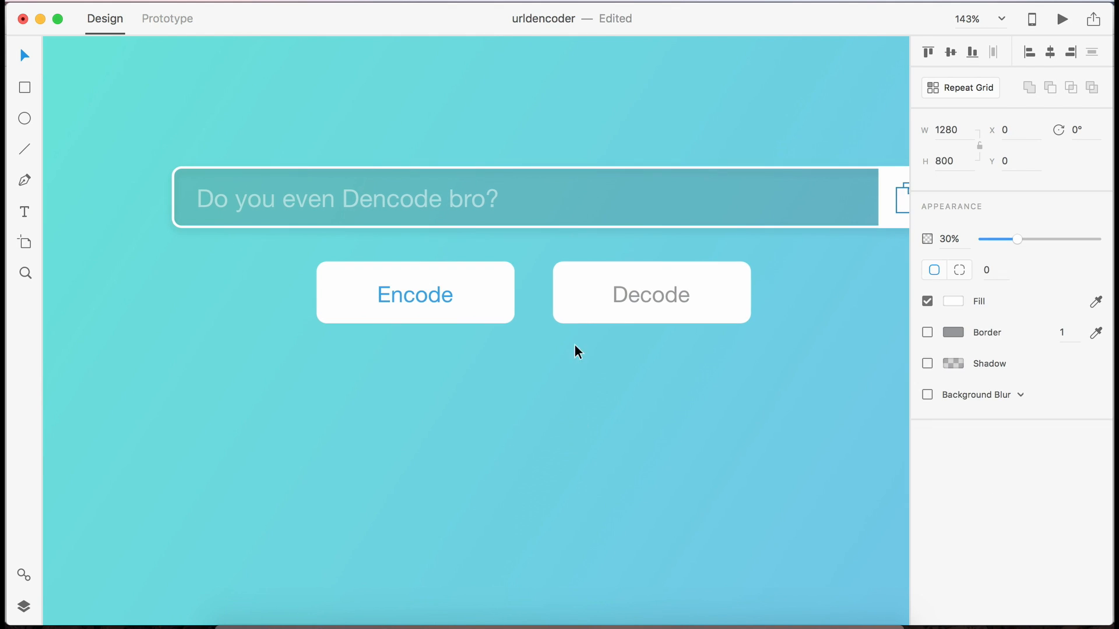
double_click(642, 299)
left_click(953, 436)
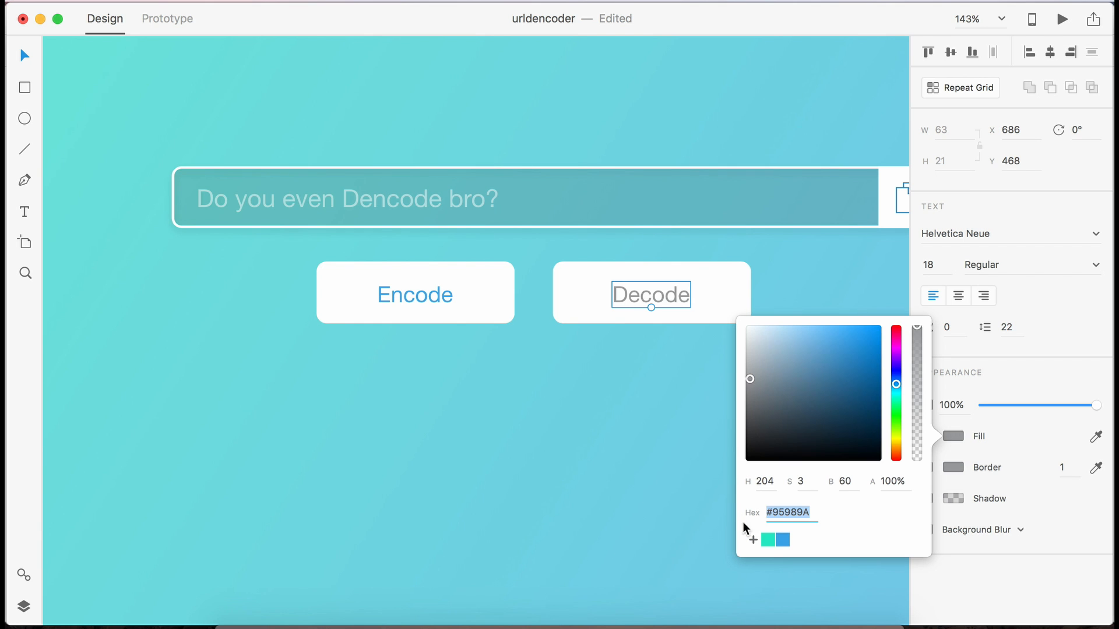
left_click(769, 539)
left_click(610, 489)
key("super+0")
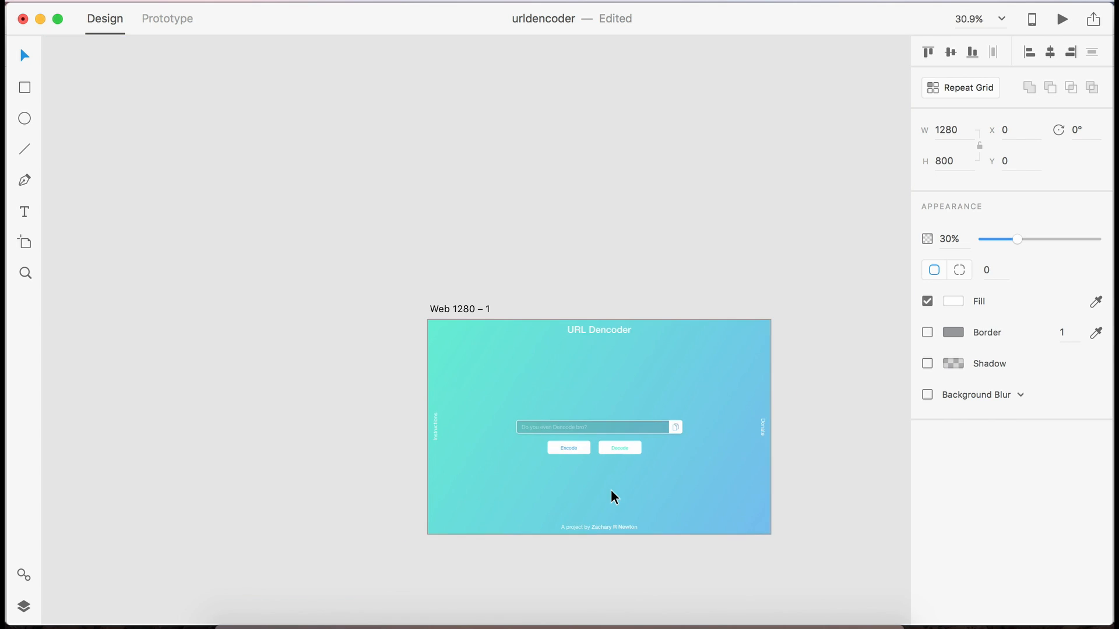
key("super+3")
scroll(555, 389, "up", 3)
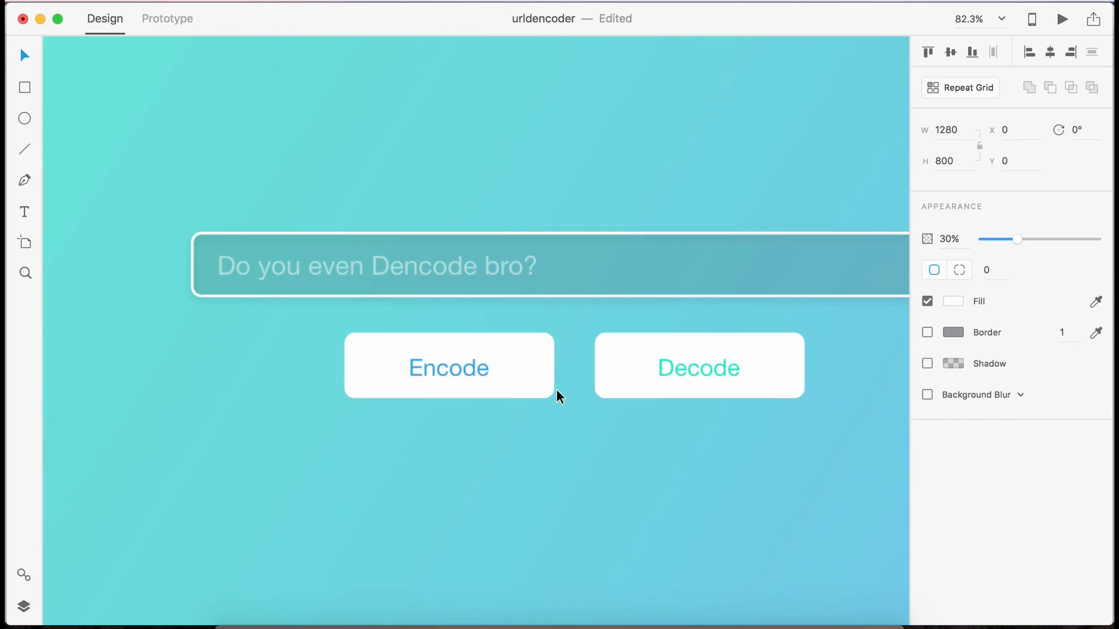
Step: Group the Encode label with its button rectangle, and group the Decode label with its own rectangle
left_click(466, 368)
left_click(518, 381, "shift")
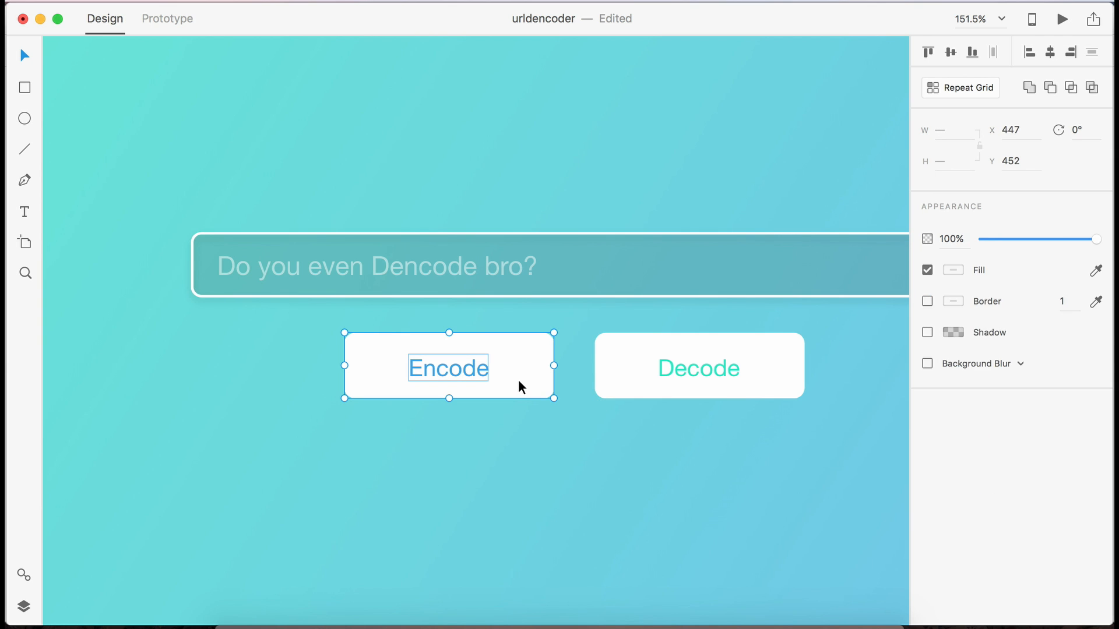
left_click(664, 378)
left_click(612, 363, "shift")
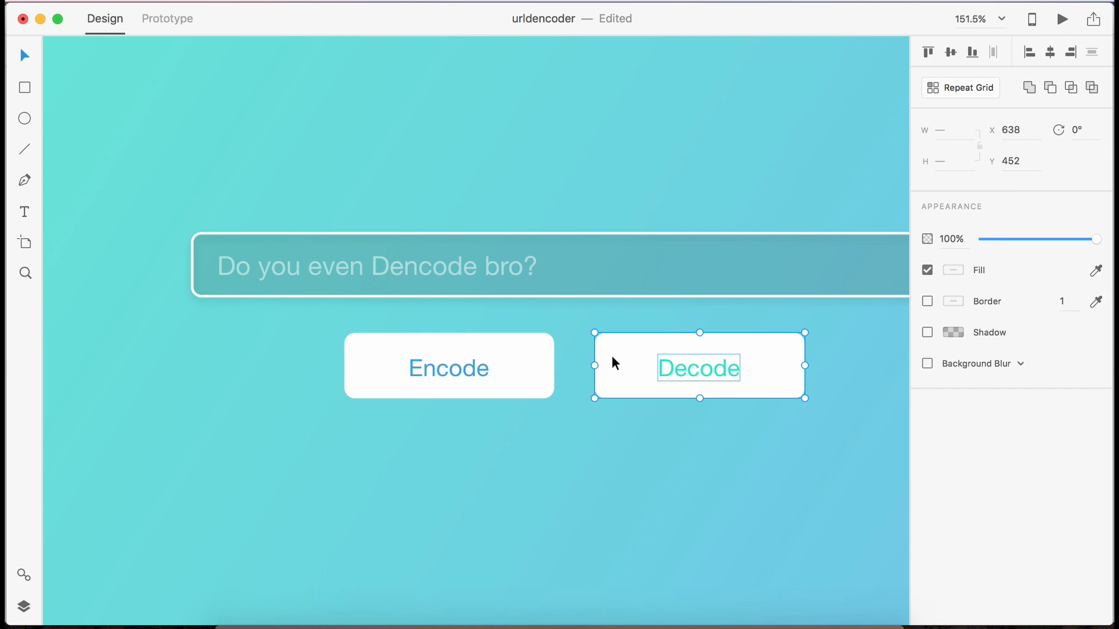
key("super+g")
Step: Move the Decode button flush against the Encode button, and shift it 30 px to the right to form a gap
left_click_drag(612, 357, 586, 361)
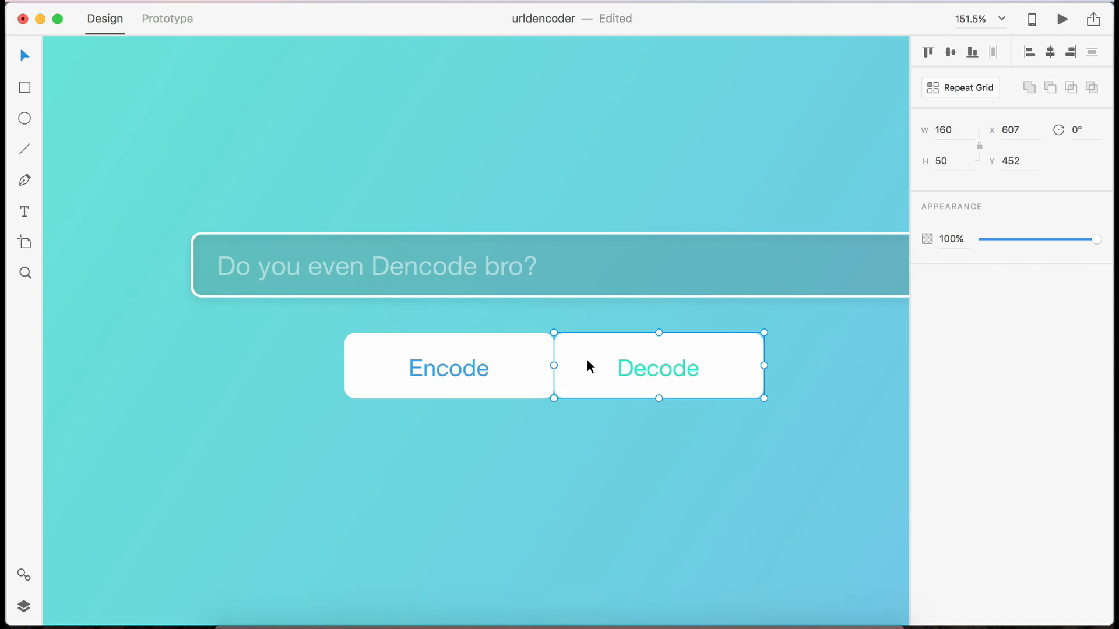
key("shift+Right")
key("shift+Right")
key("shift+Right")
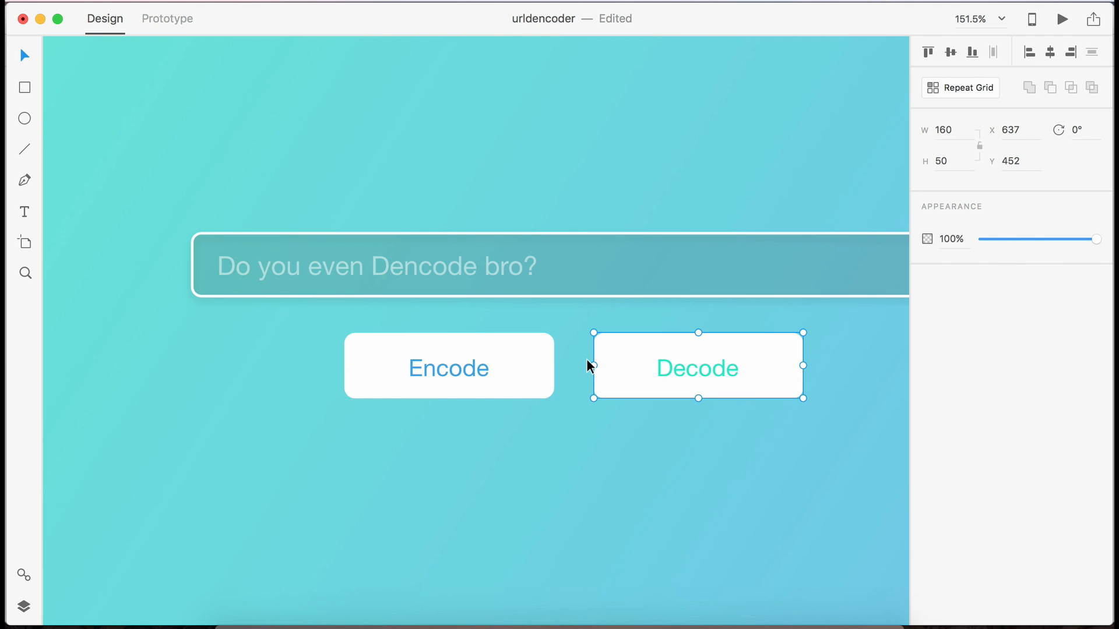
Step: Group the Encode and Decode buttons together and center the pair horizontally on the artboard
scroll(577, 424, "down", 5)
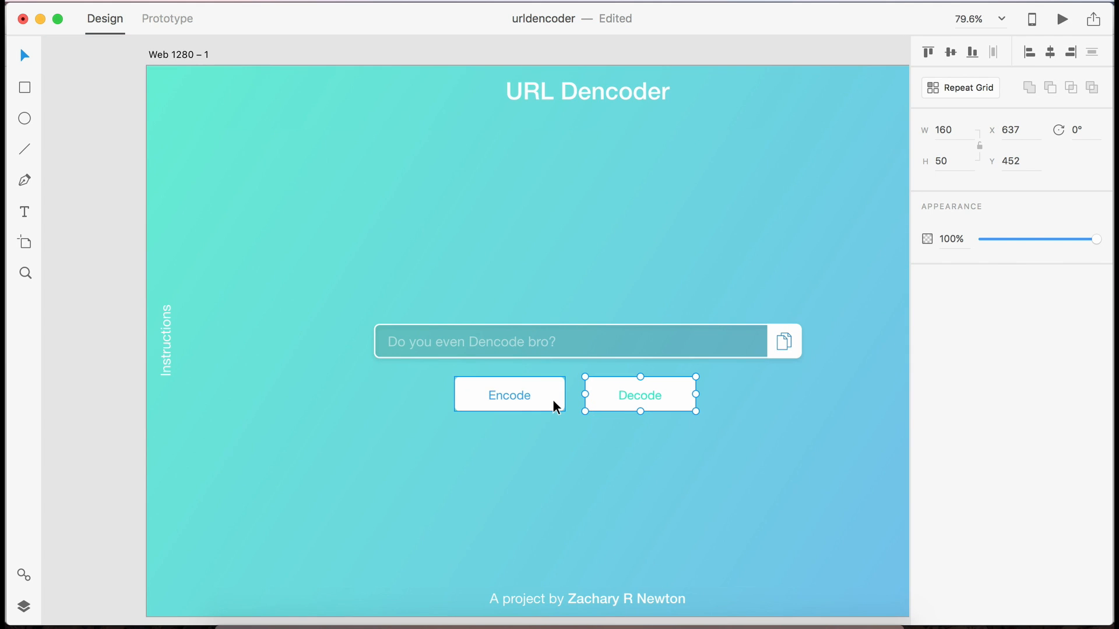
left_click(552, 400, "shift")
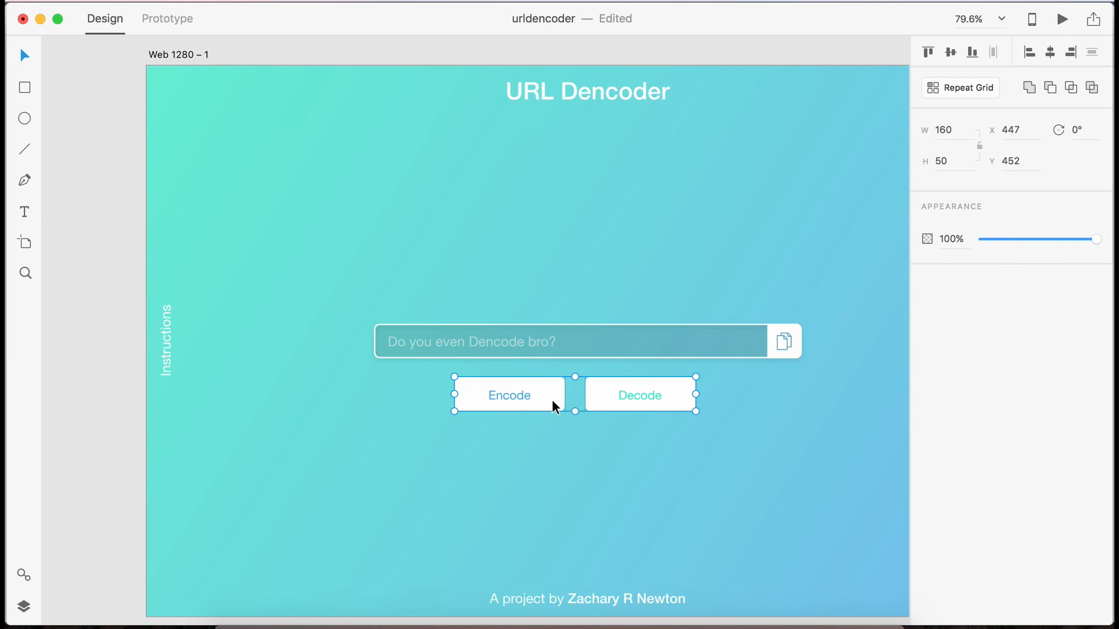
left_click(1049, 53)
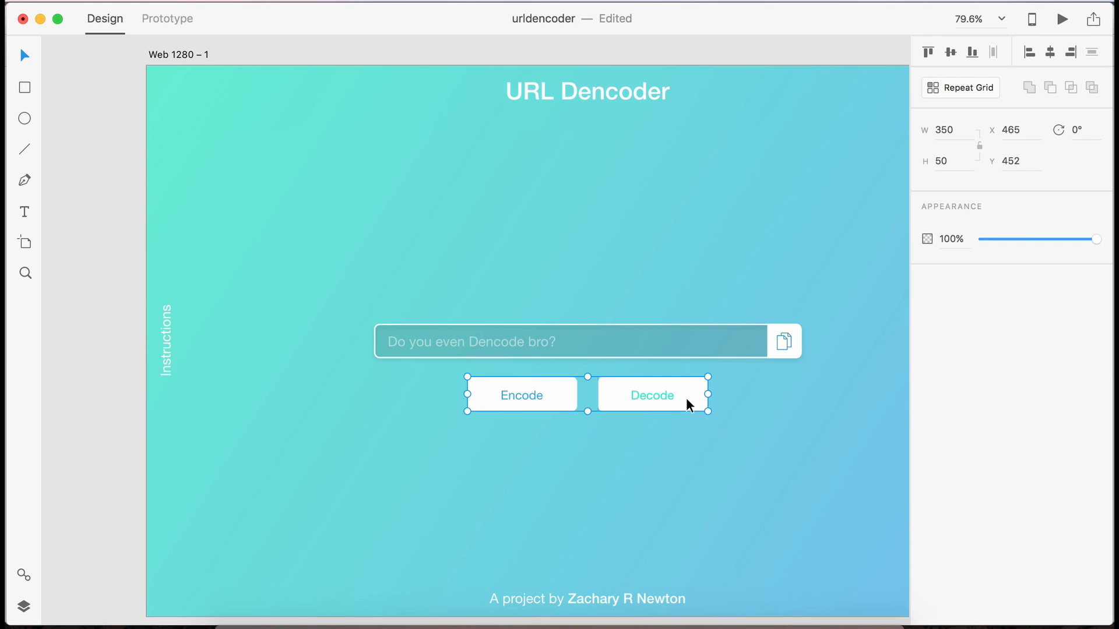
Step: Position the button pair 20 px below the text field, at Y 455
left_click_drag(686, 398, 684, 378)
key("shift+Down")
key("shift+Down")
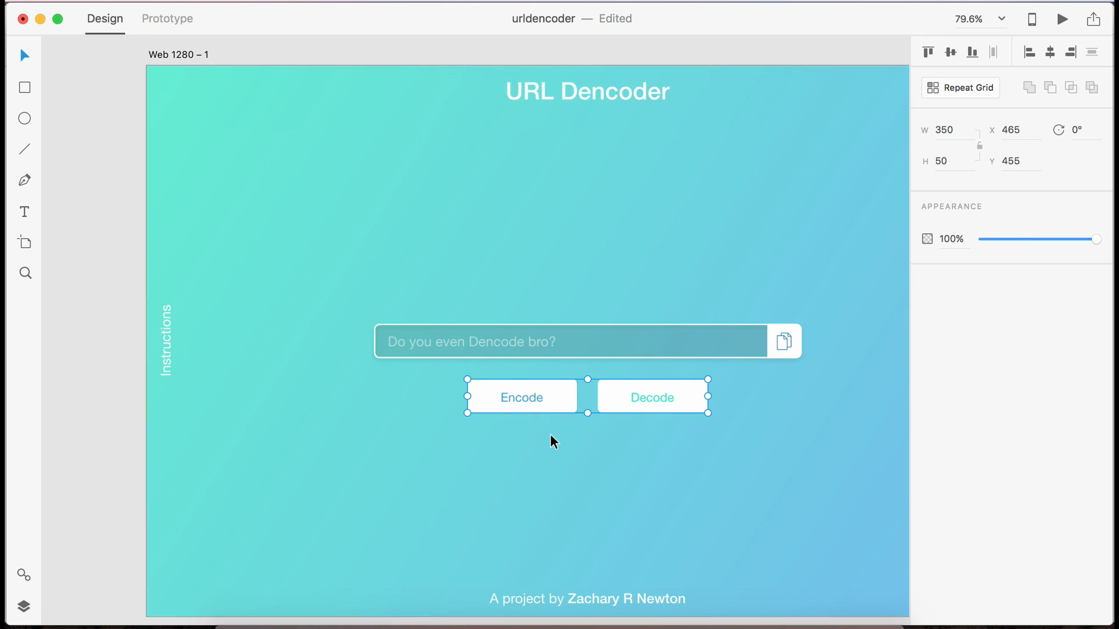
Step: Enable the shadow on both the Encode and Decode button rectangles, and save the document
scroll(566, 442, "up", 5)
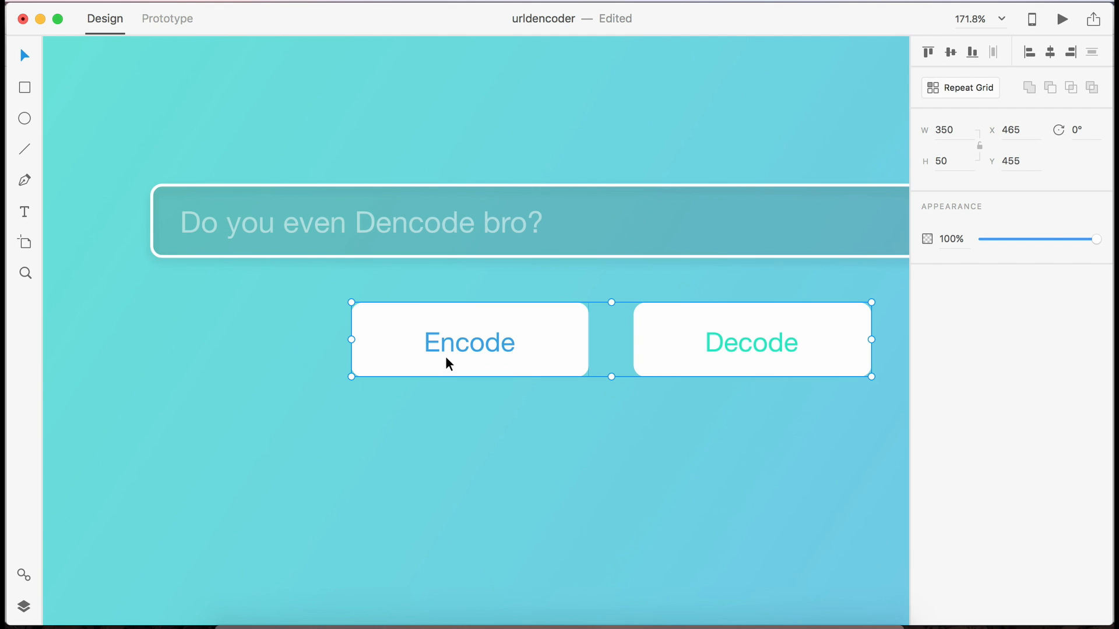
double_click(557, 348)
scroll(557, 348, "right", 3)
scroll(557, 349, "down", 1)
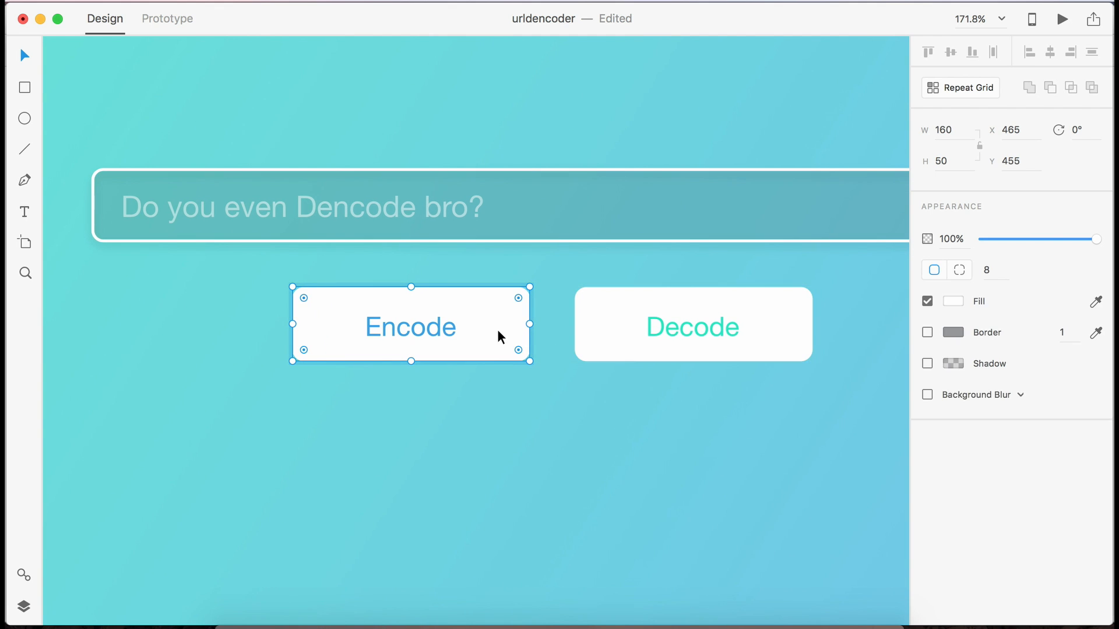
left_click(927, 363)
left_click(606, 339)
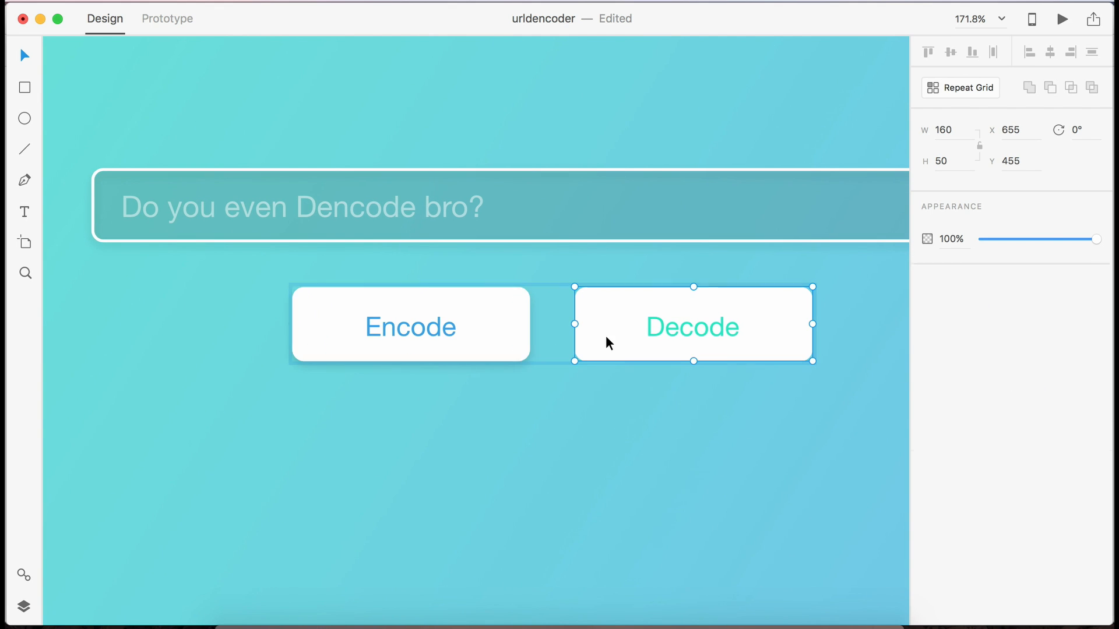
left_click(928, 363)
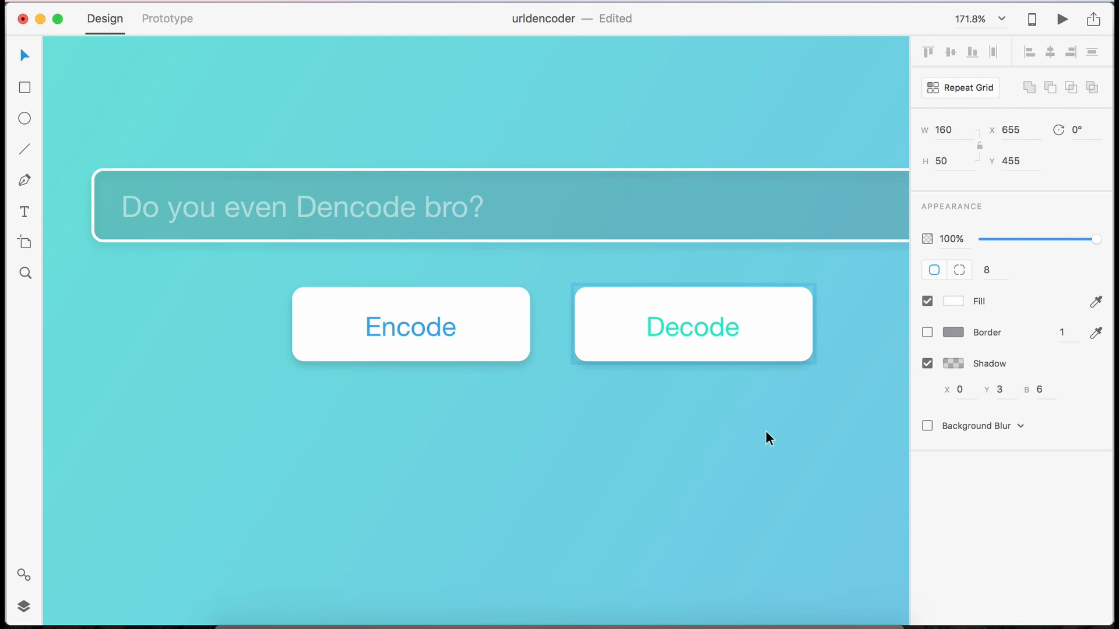
left_click(740, 451)
key("super+0")
scroll(735, 466, "down", 3)
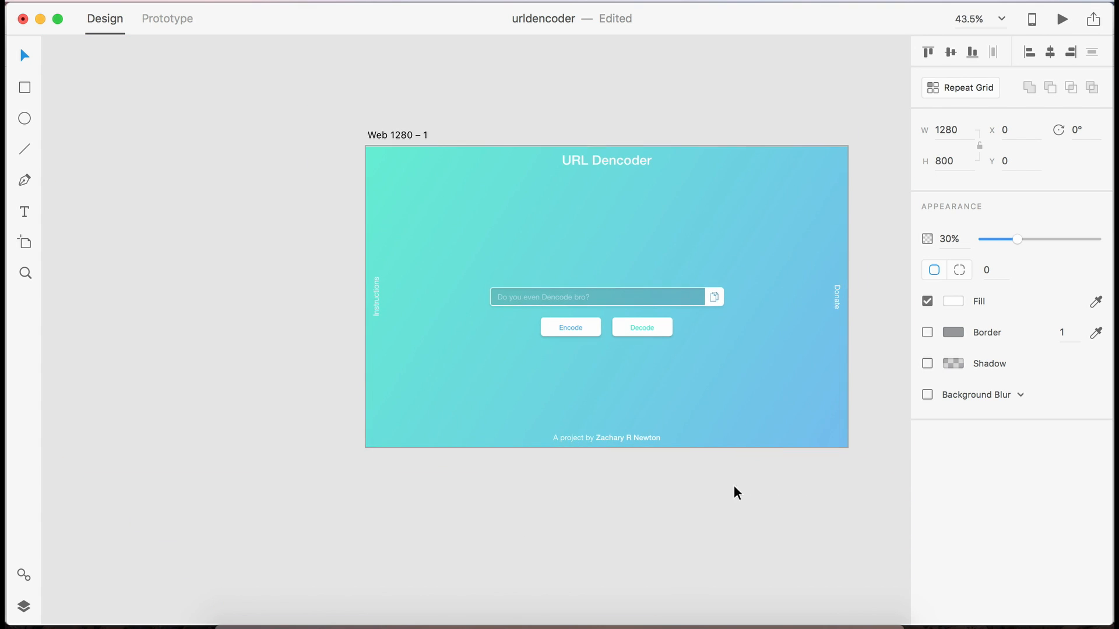
key("super+s")
scroll(731, 501, "down", 5)
scroll(731, 502, "right", 3)
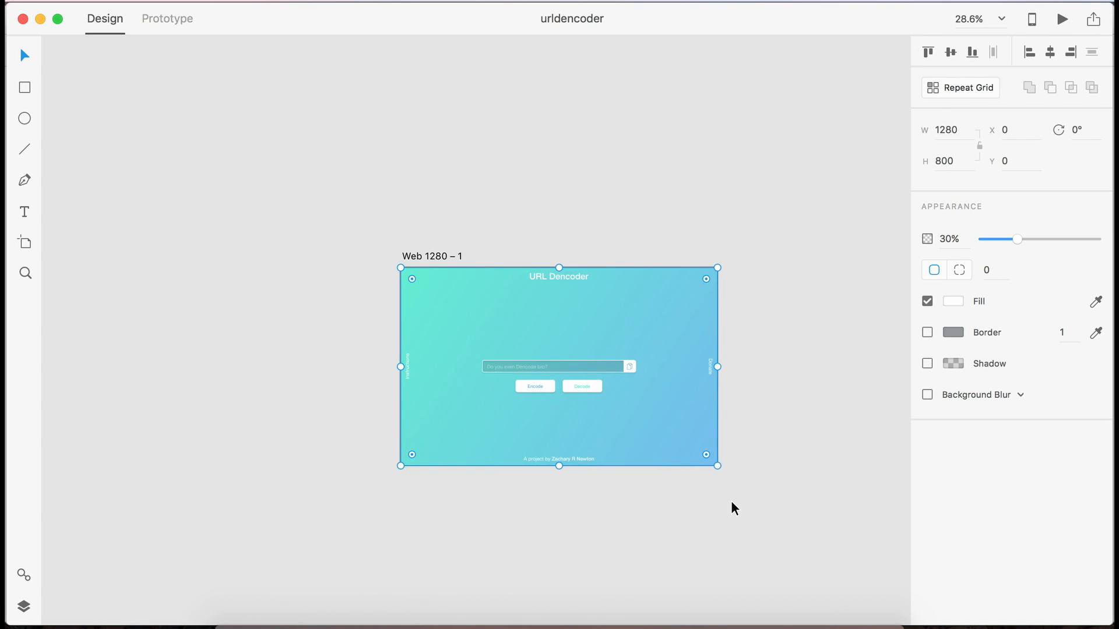
scroll(606, 450, "up", 3)
scroll(606, 449, "down", 1)
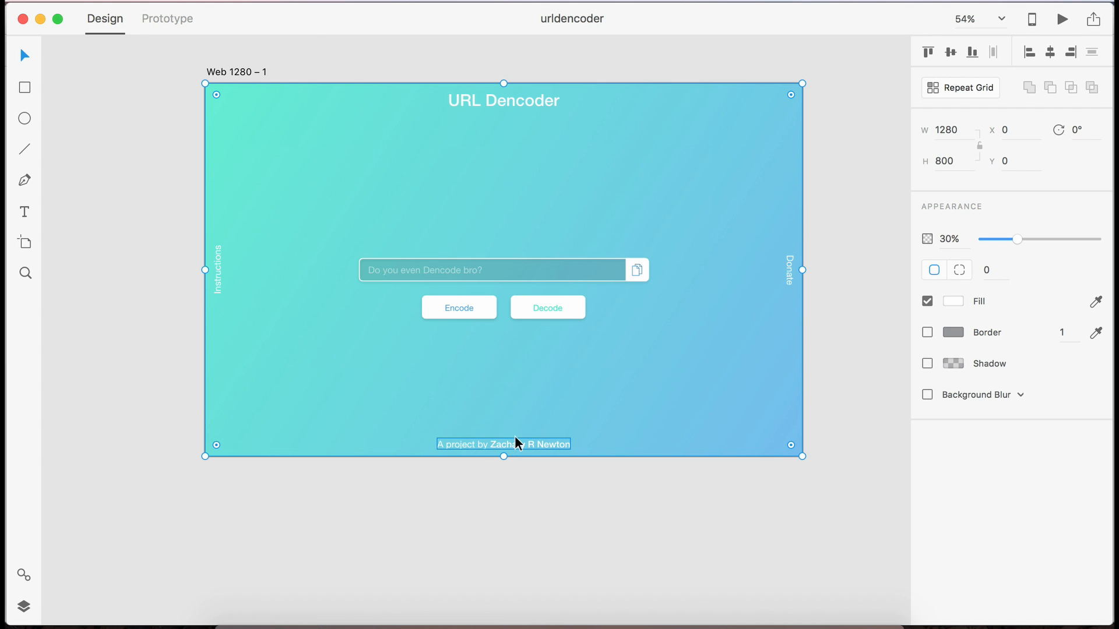
scroll(515, 436, "up", 5)
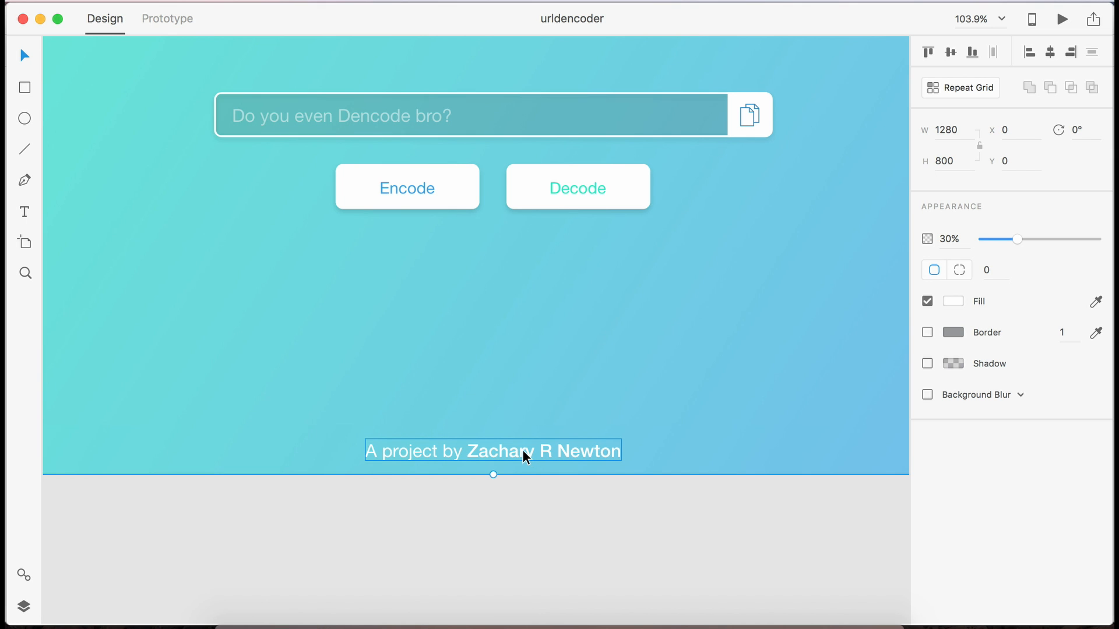
scroll(504, 529, "down", 4)
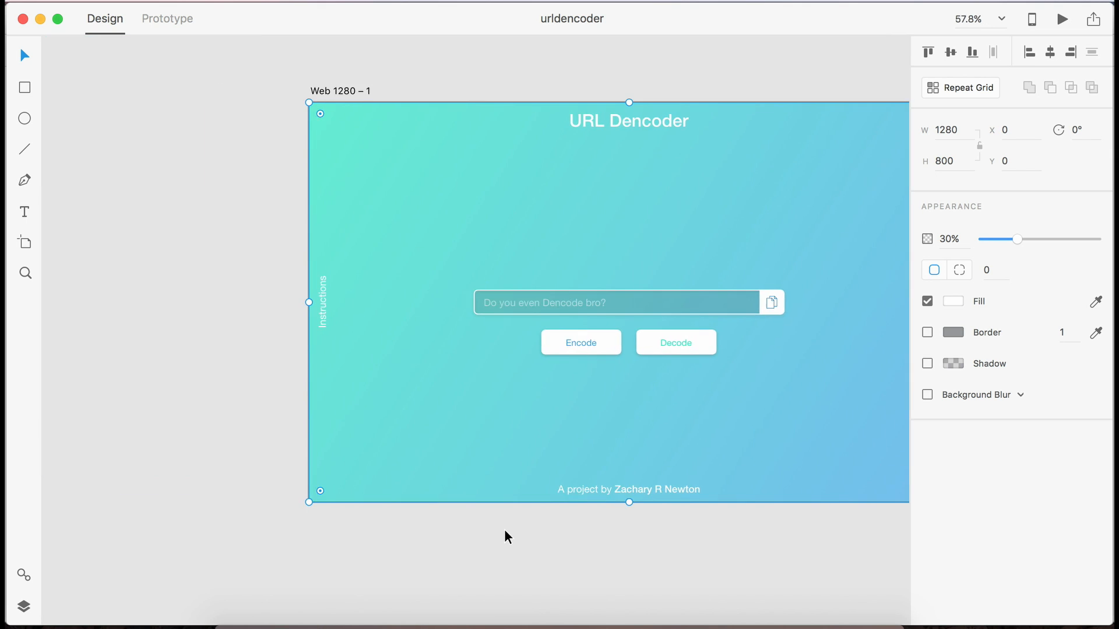
scroll(264, 326, "down", 4)
scroll(265, 328, "down", 2)
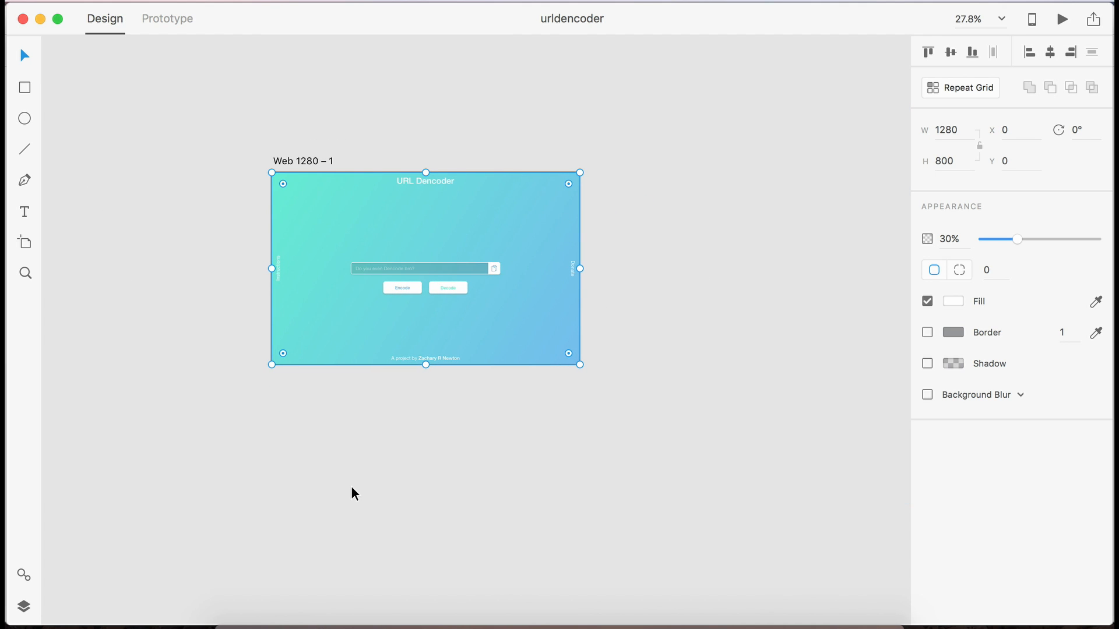
Step: Duplicate the Web 1280 – 1 artboard and place the copy directly below the original at about Y 1100
left_click(365, 459)
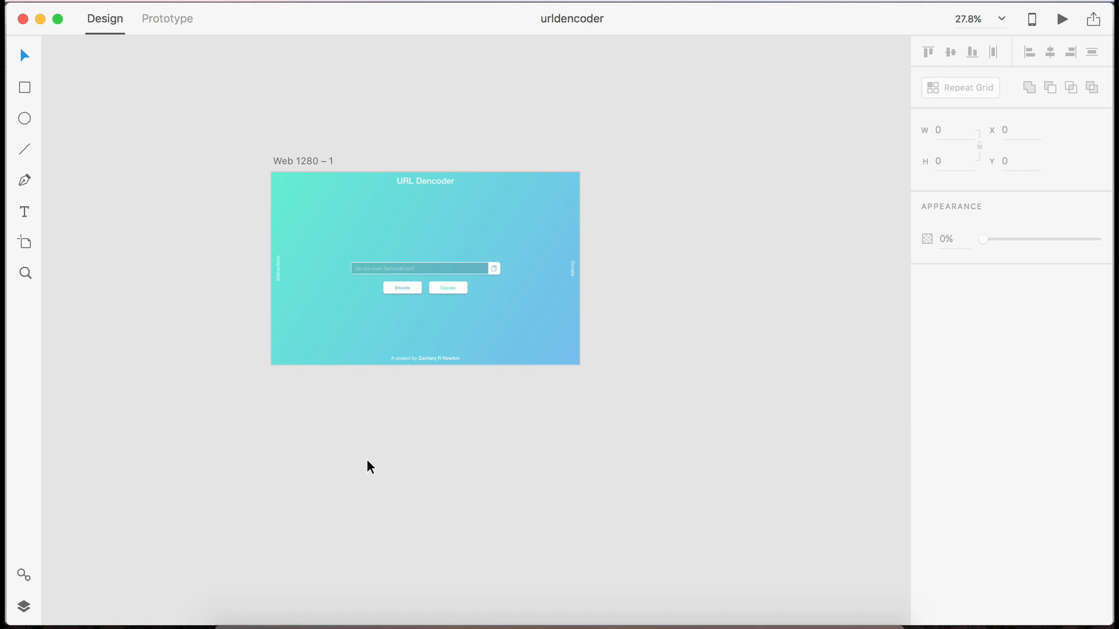
scroll(286, 323, "down", 3)
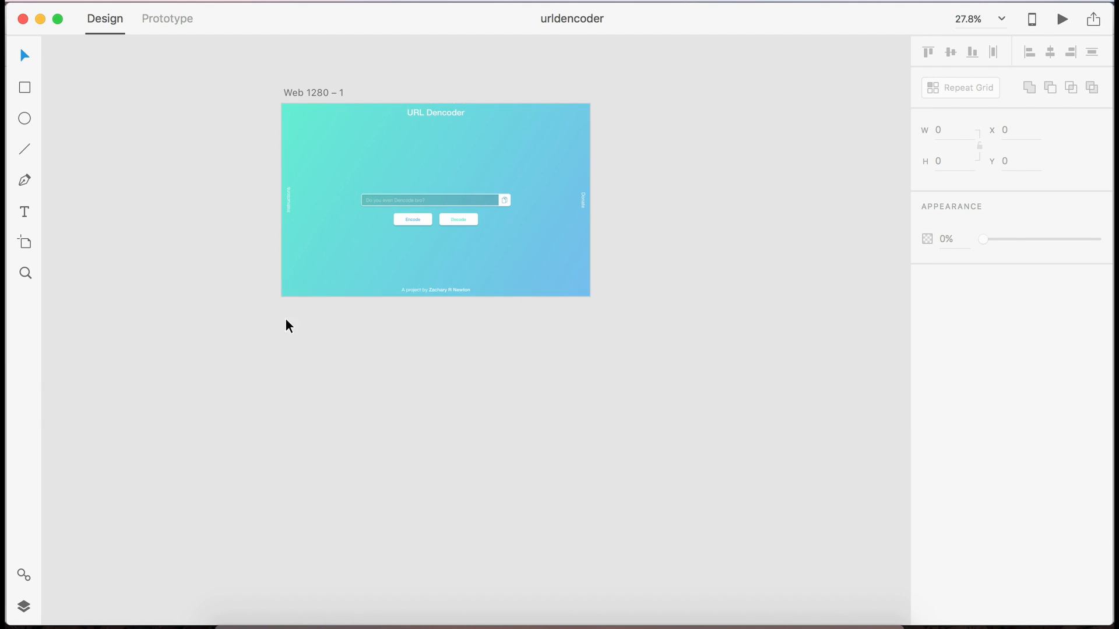
left_click(291, 87)
left_click_drag(294, 88, 279, 354)
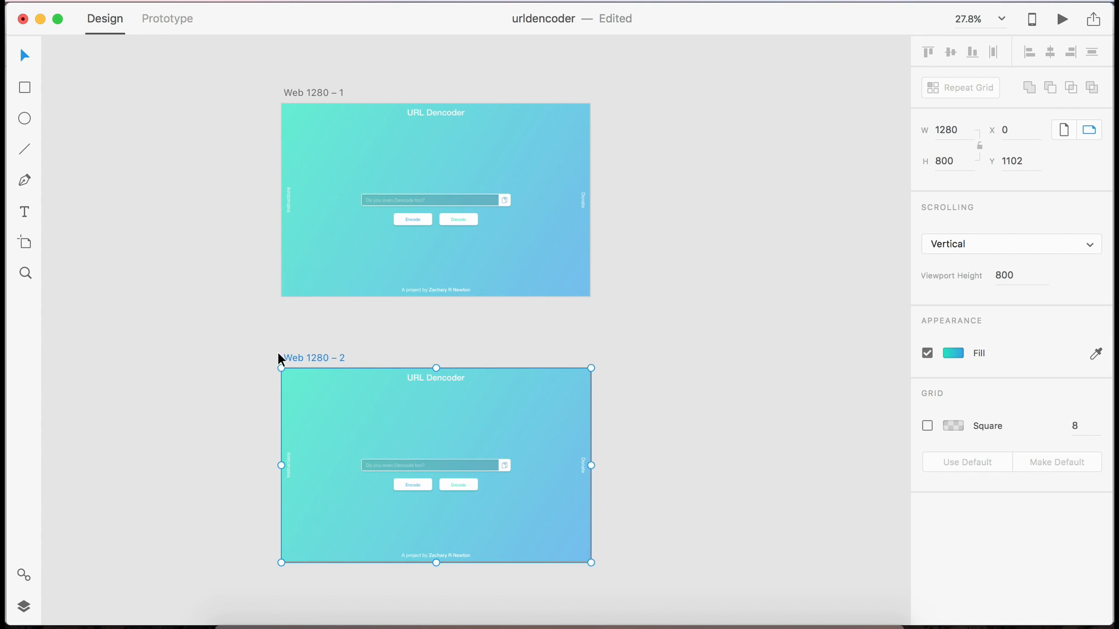
Step: Rename the duplicated artboard as Instructions
left_click(163, 335)
scroll(185, 361, "up", 3)
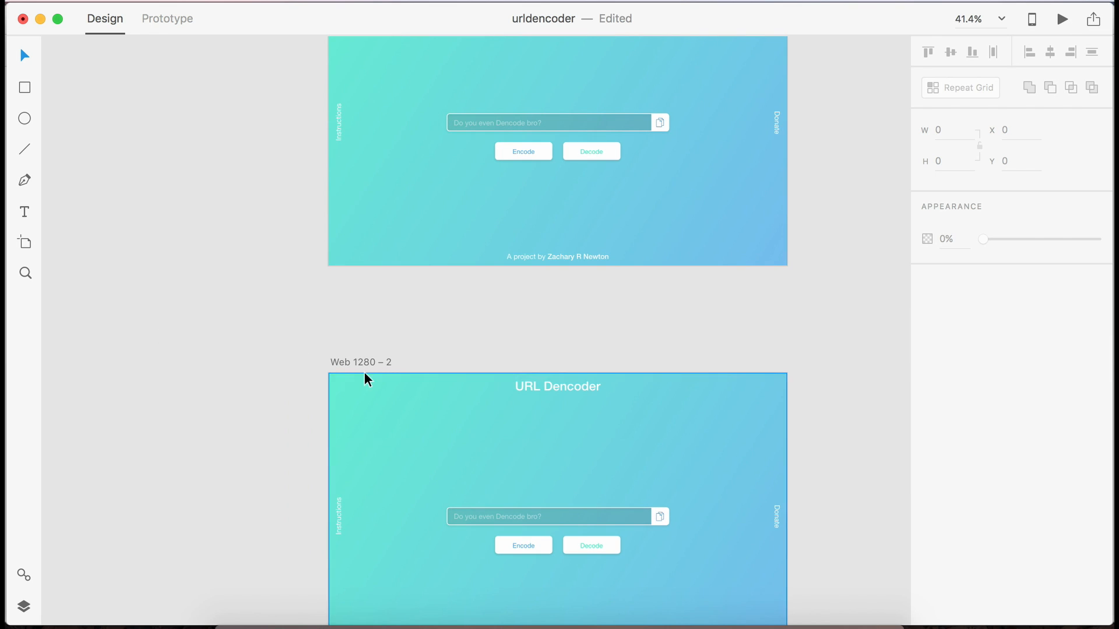
double_click(366, 361)
type("Instr")
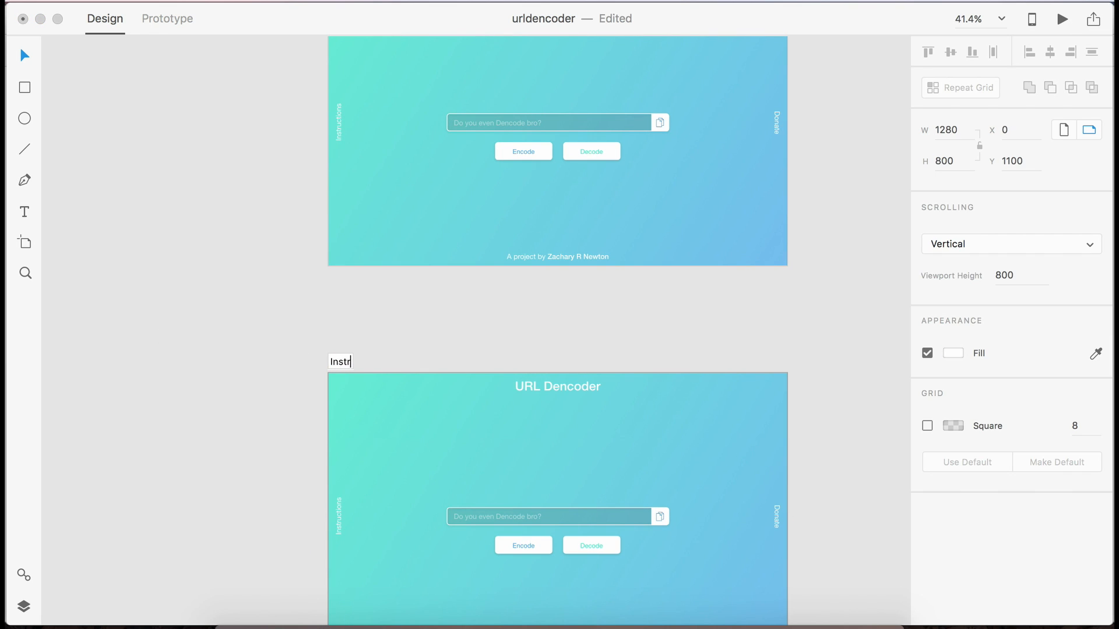
type("uctions")
key("Return")
Step: Rename the original artboard as Home and save the document
scroll(306, 313, "up", 5)
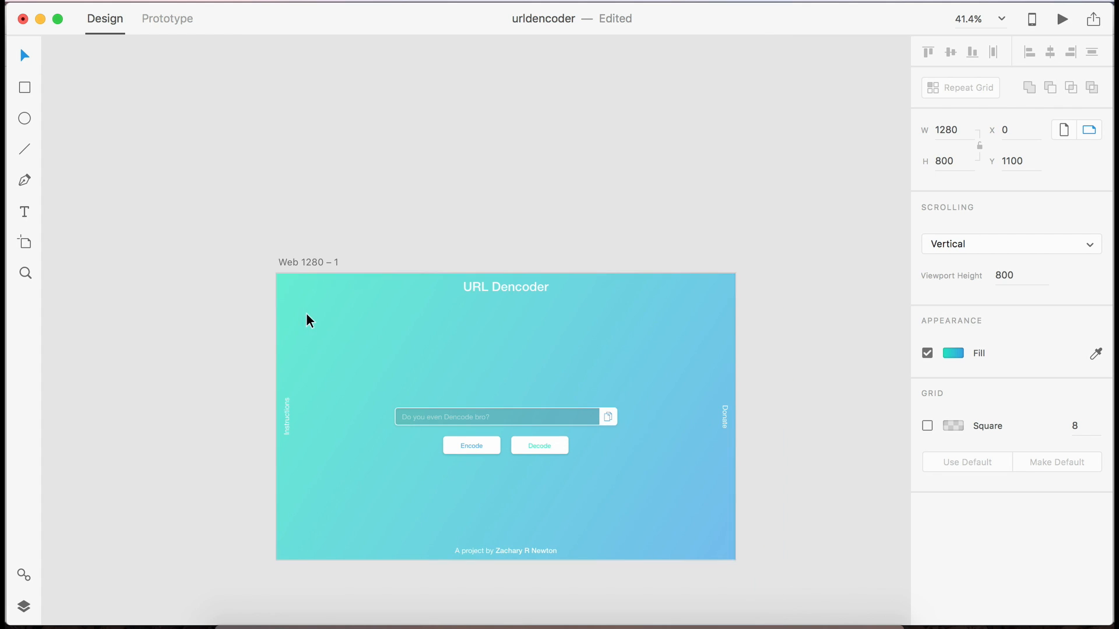
double_click(314, 261)
type("Hom")
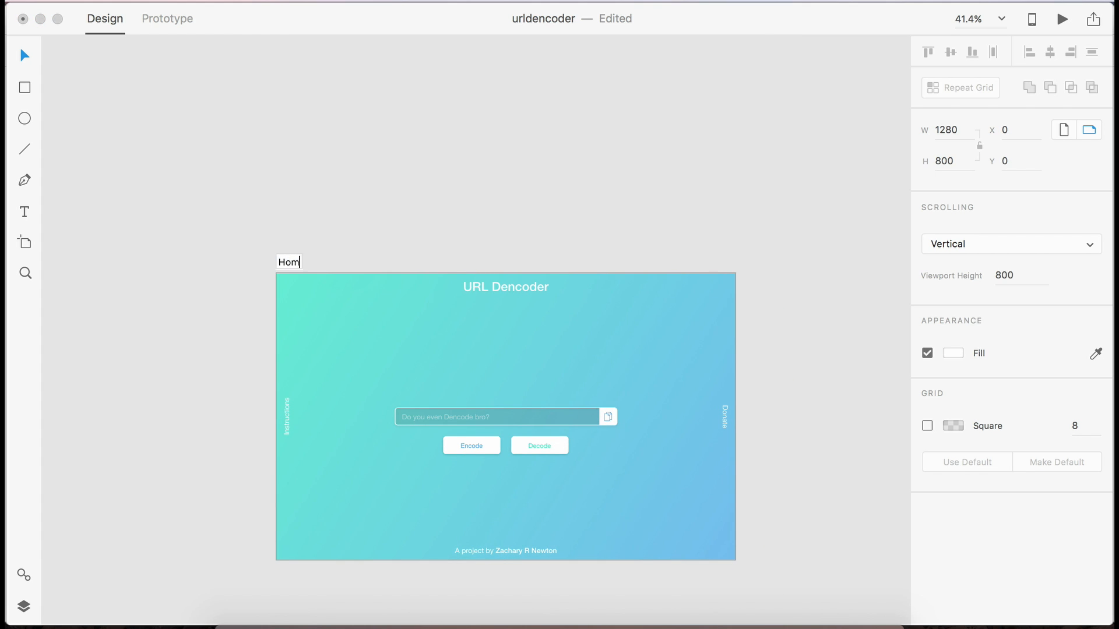
type("e")
key("Return")
key("super+s")
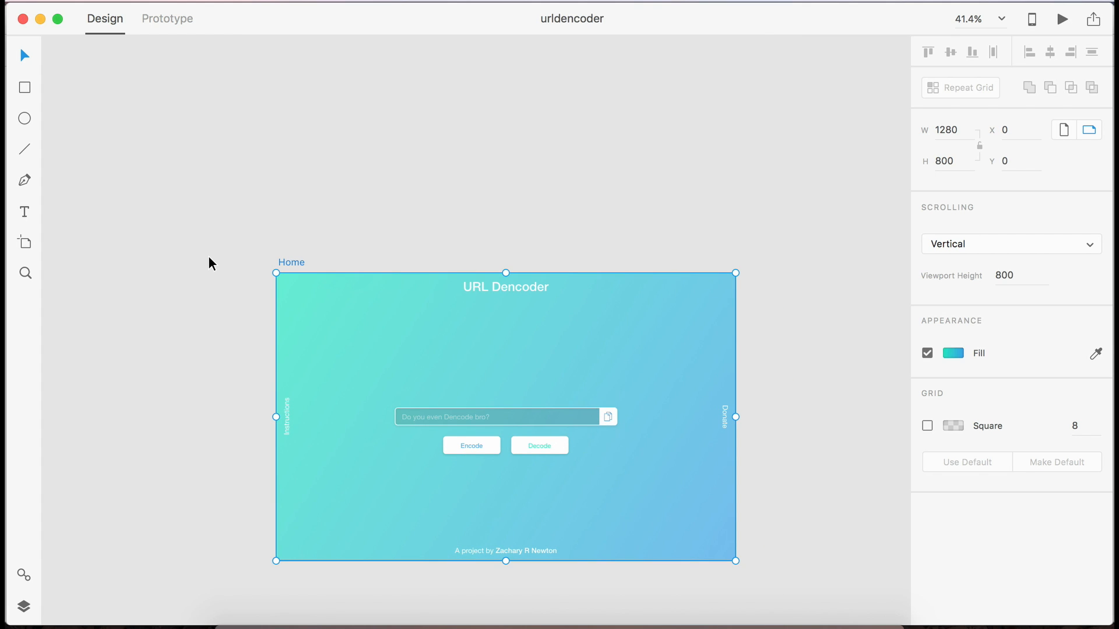
Step: Draw a 1280 × 800 rectangle covering the whole Instructions artboard and remove its border
scroll(267, 196, "down", 9)
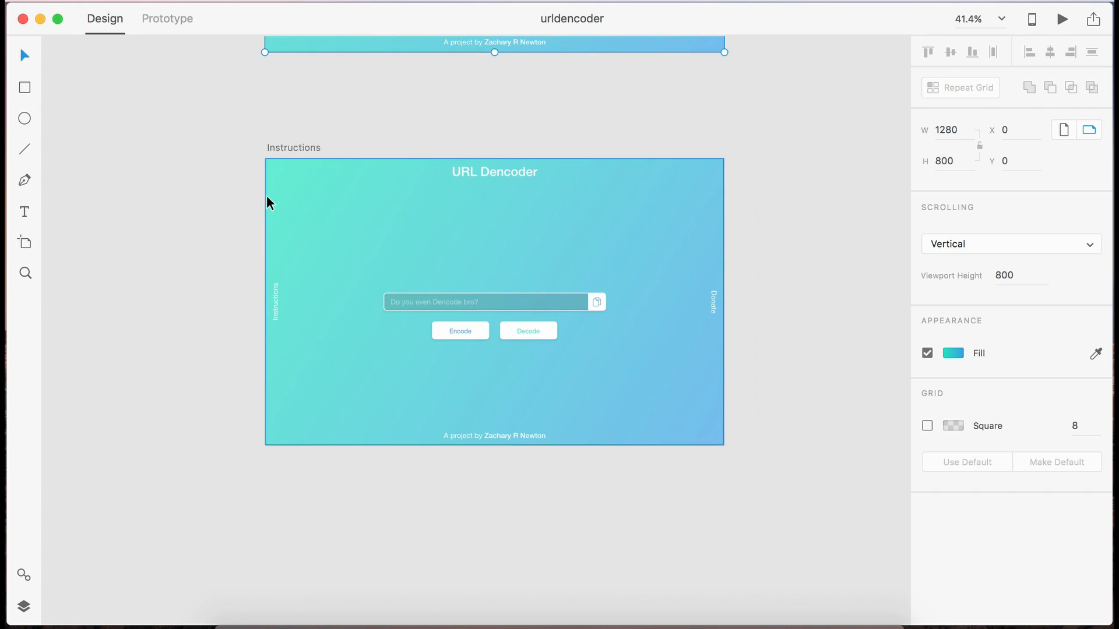
left_click(267, 197)
left_click(168, 195)
scroll(168, 195, "up", 3)
scroll(168, 195, "down", 4)
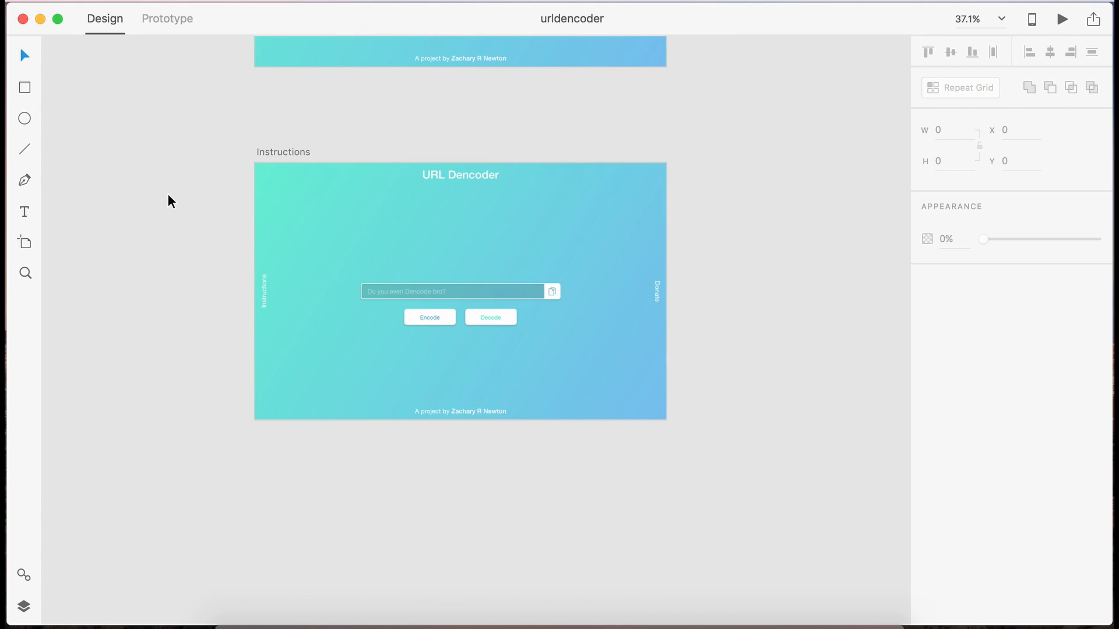
key("r")
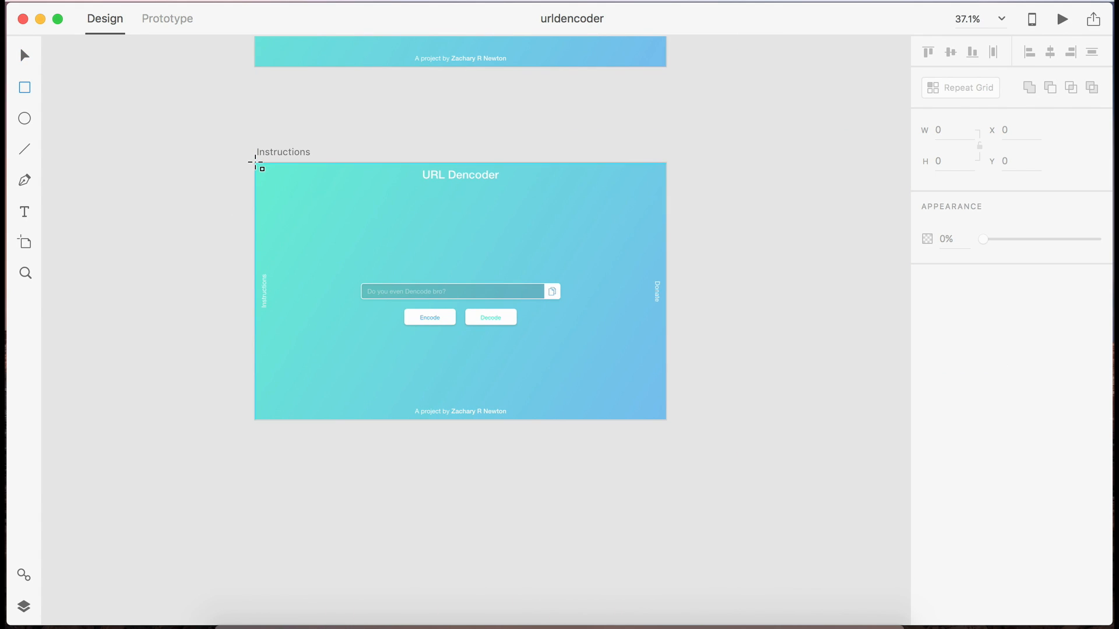
mouse_move(255, 163)
left_mouse_down()
mouse_move(472, 212)
mouse_move(668, 366)
mouse_move(665, 420)
left_mouse_up()
left_click(927, 331)
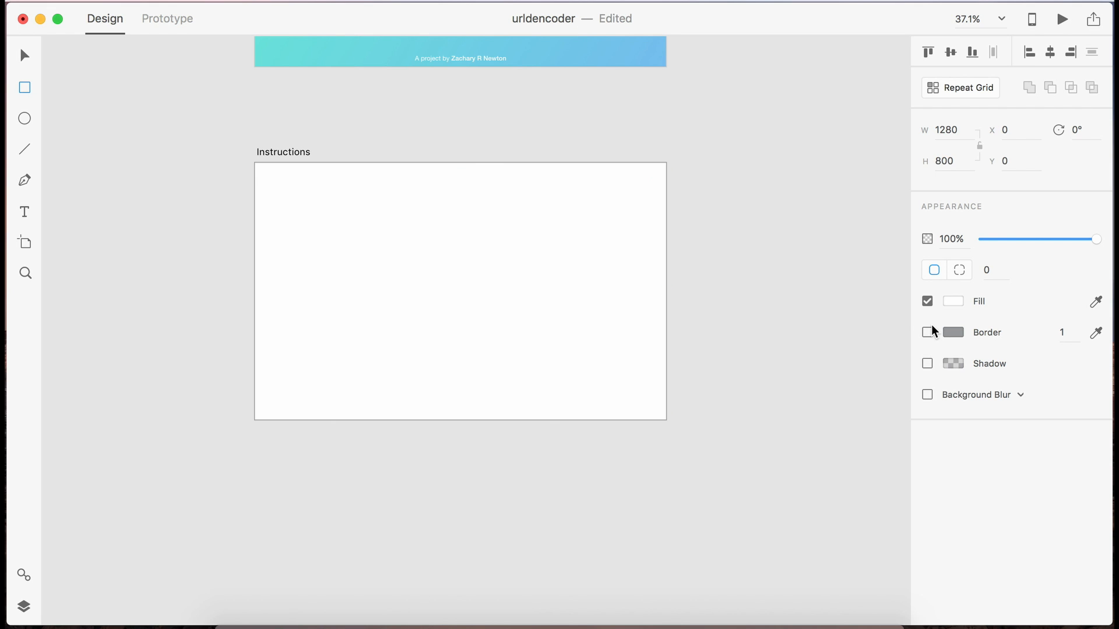
Step: Fill the covering rectangle with black, set its opacity to 60%, and save the document
left_click(951, 299)
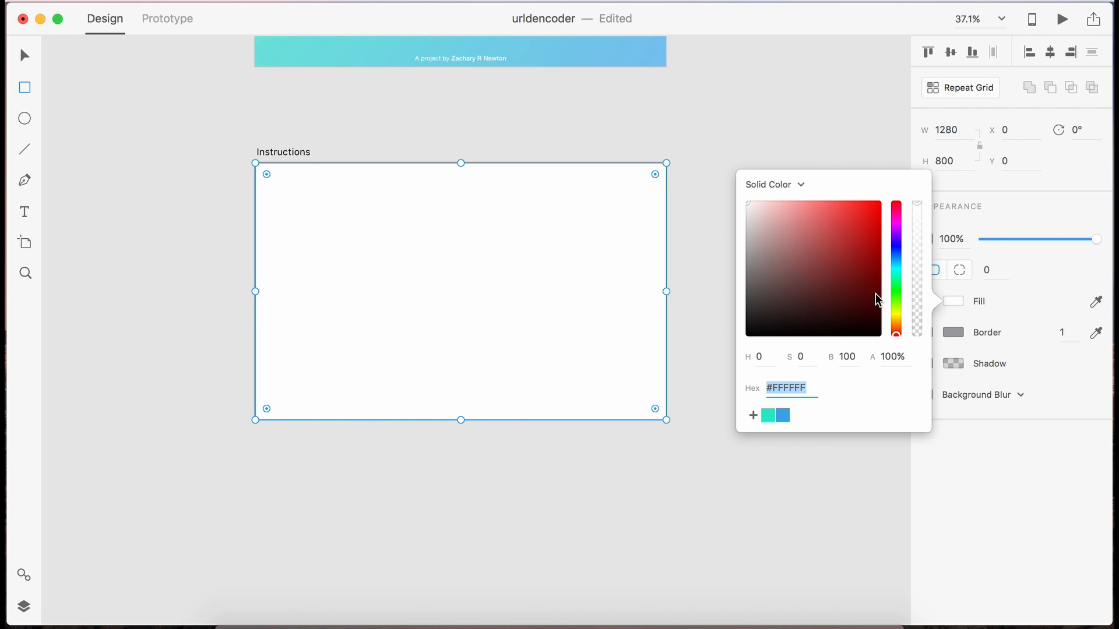
left_click_drag(875, 294, 623, 522)
key("Escape")
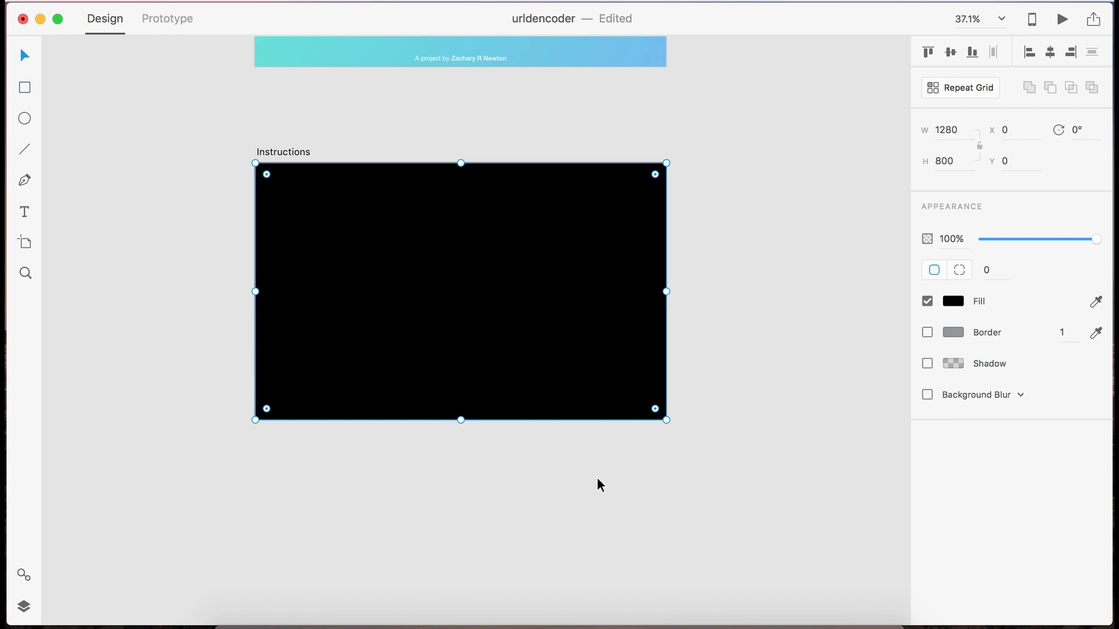
key("6")
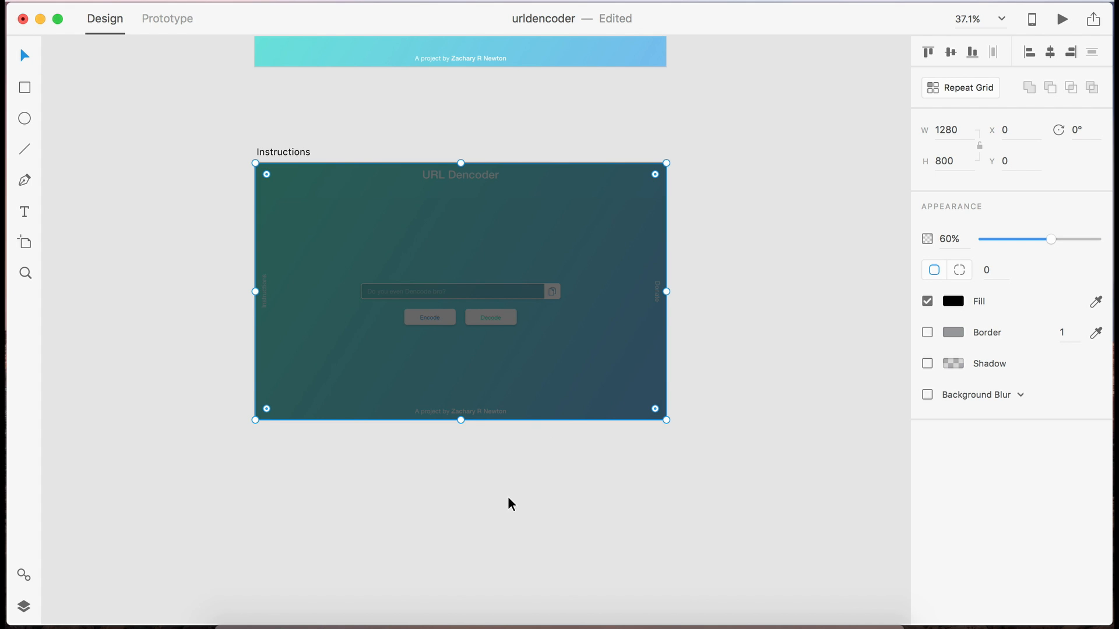
key("super+s")
Step: Draw a white rectangle about 683 × 635 in the middle of the Instructions artboard over the dark overlay
left_click(373, 478)
scroll(373, 475, "up", 1)
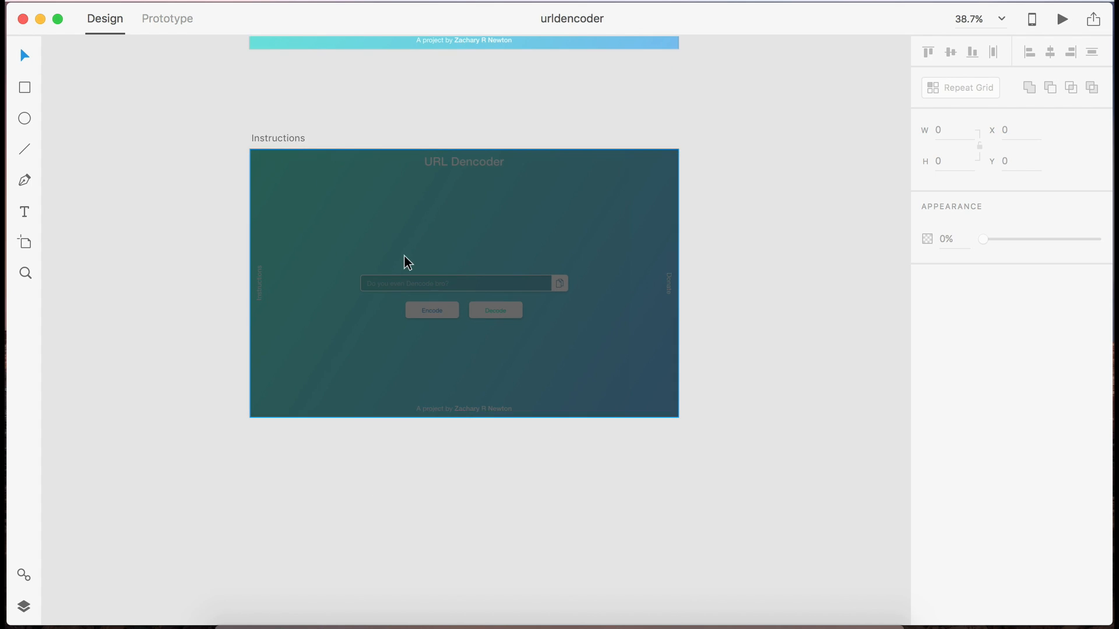
key("r")
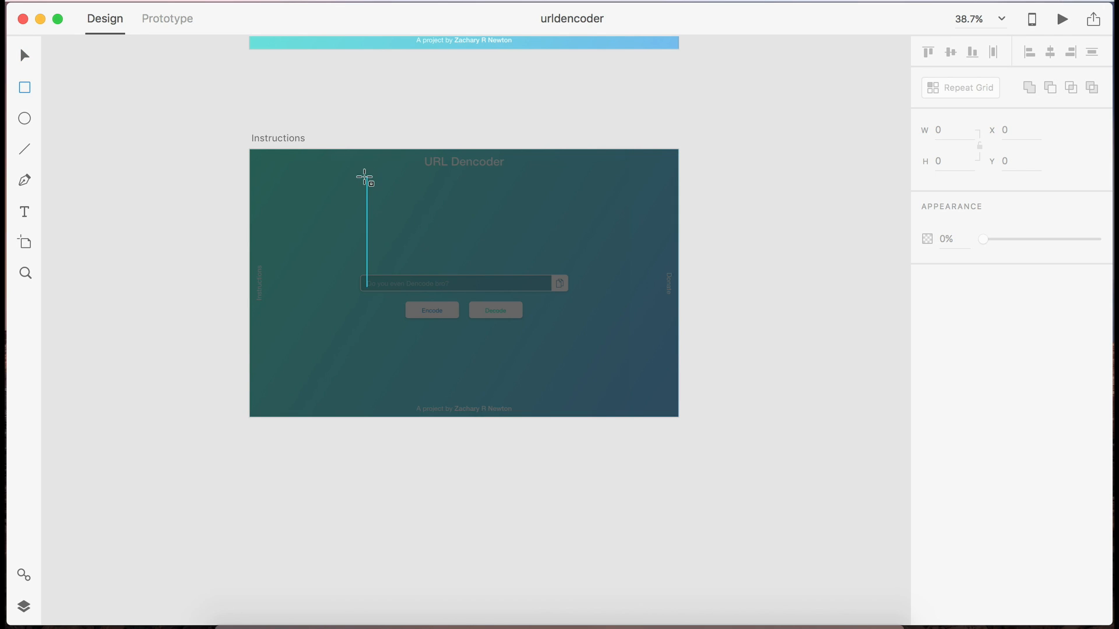
mouse_move(367, 175)
left_mouse_down()
mouse_move(452, 263)
mouse_move(559, 333)
mouse_move(561, 377)
mouse_move(595, 388)
left_mouse_up()
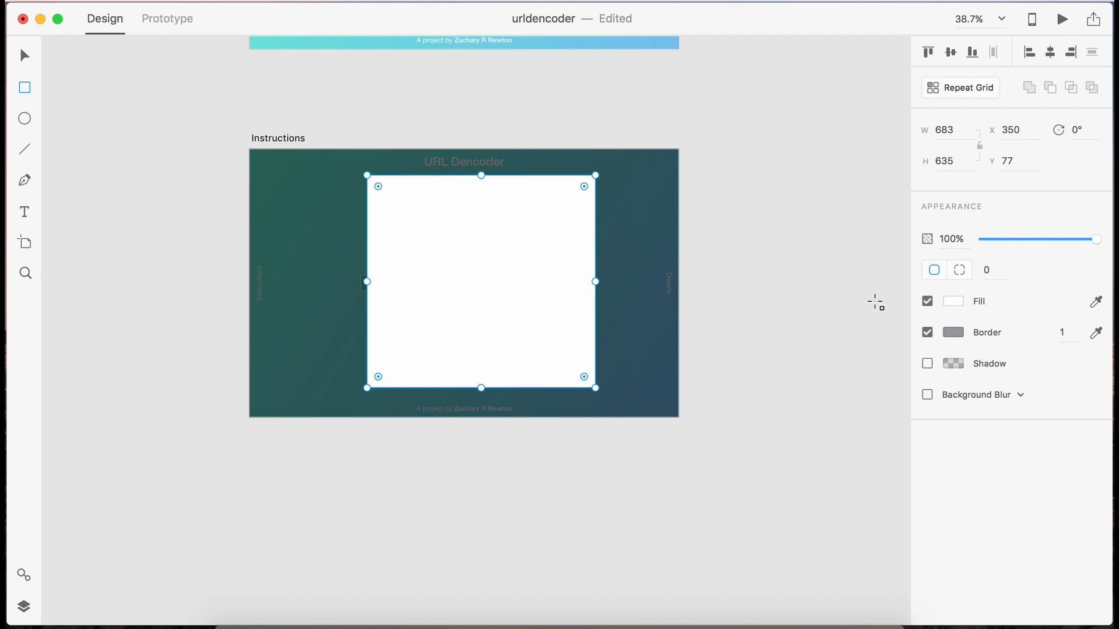
Step: Set the white rectangle's corner radius to 8 and remove its border
left_click(986, 270)
type("8")
key("Return")
left_click(927, 332)
Step: Set the white rectangle's width to 700 and centre it on the Instructions artboard
left_click(948, 129)
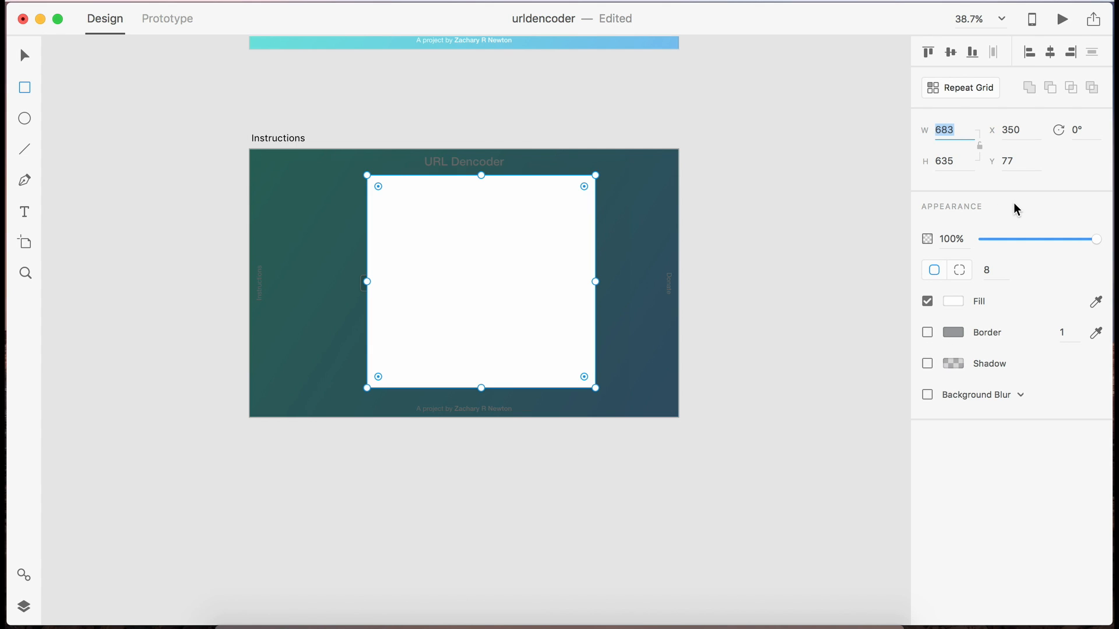
type("700")
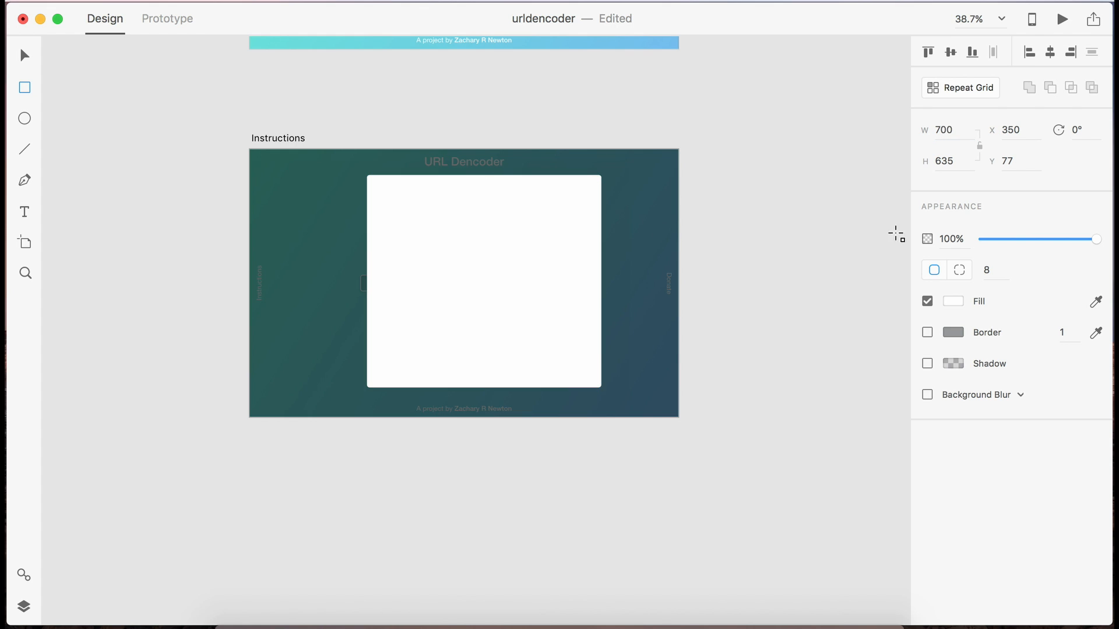
key("Return")
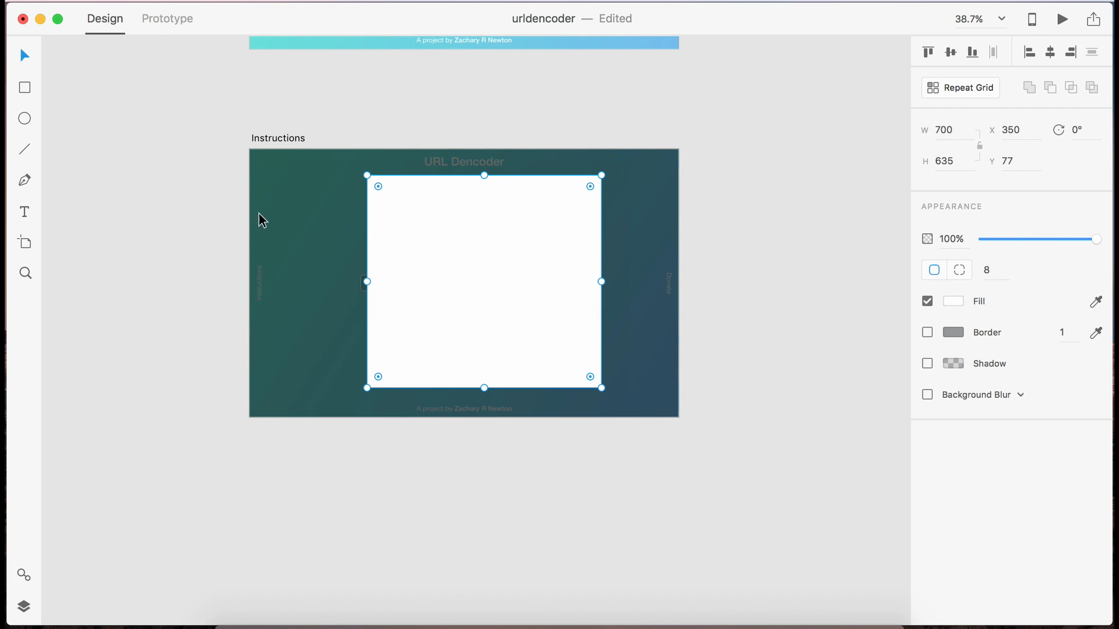
left_click_drag(467, 261, 453, 264)
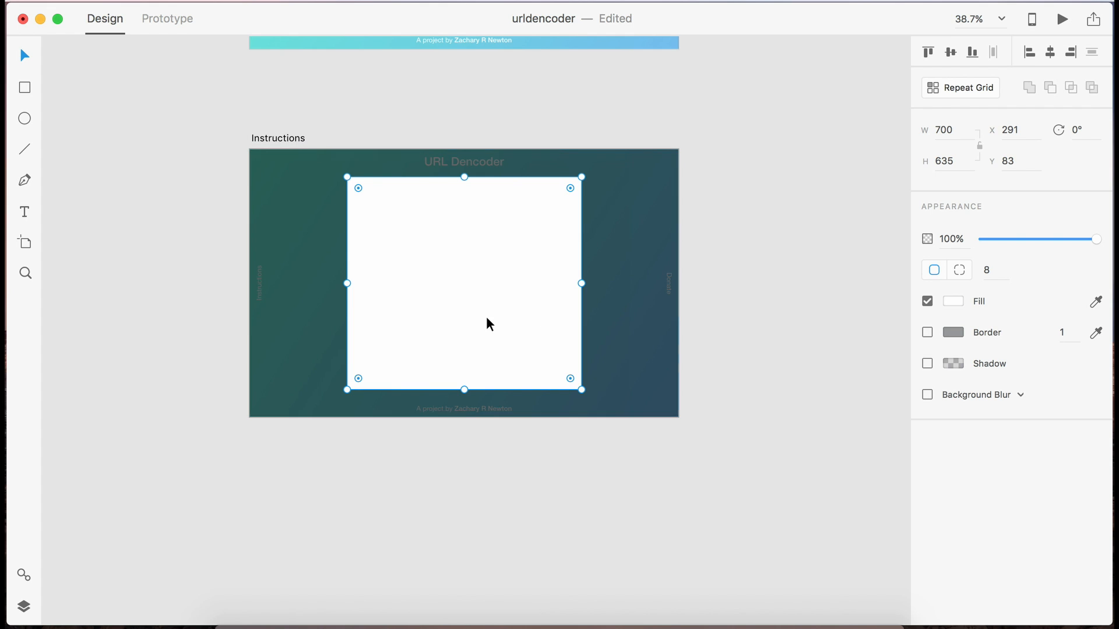
left_click_drag(486, 319, 494, 314)
left_click_drag(494, 311, 494, 309)
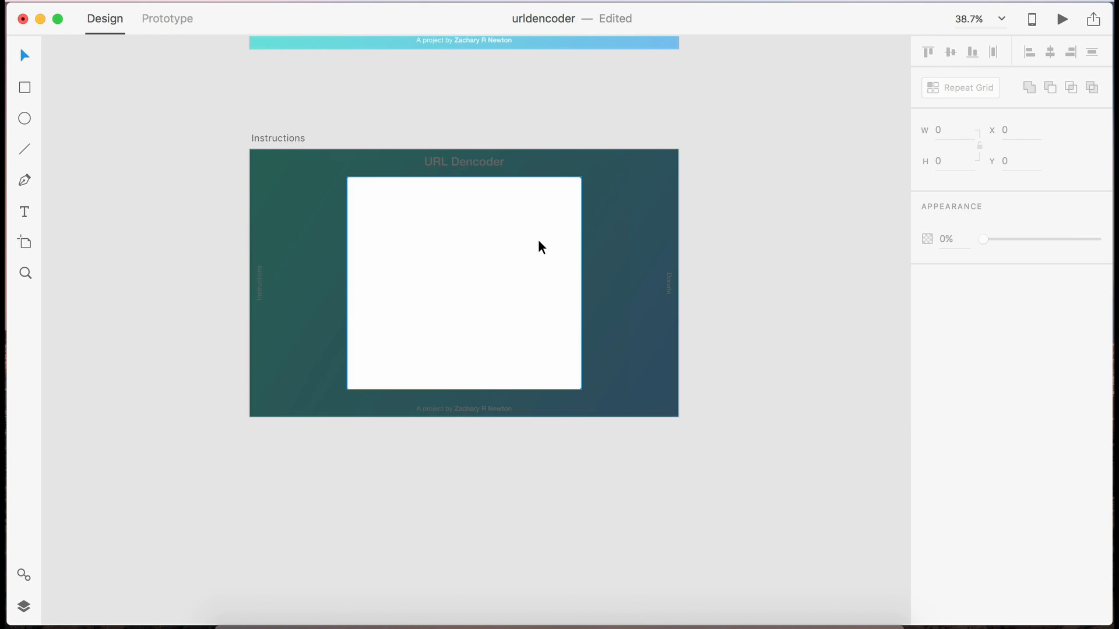
Step: Turn off the white rectangle's border, enable its shadow, and save the document
scroll(536, 233, "up", 3)
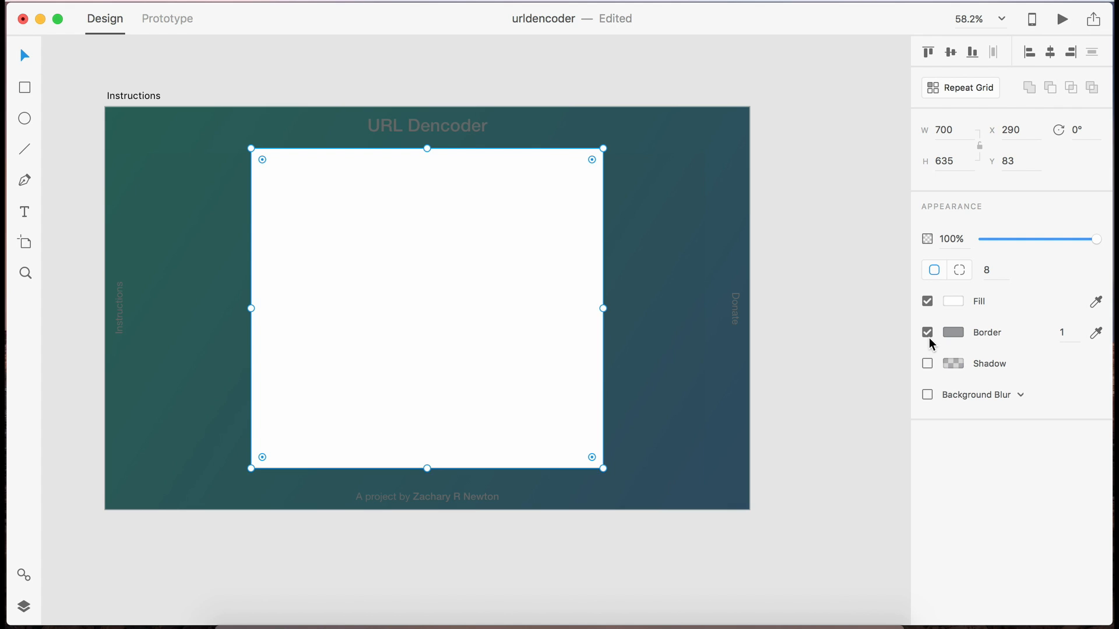
left_click(929, 337)
left_click(929, 365)
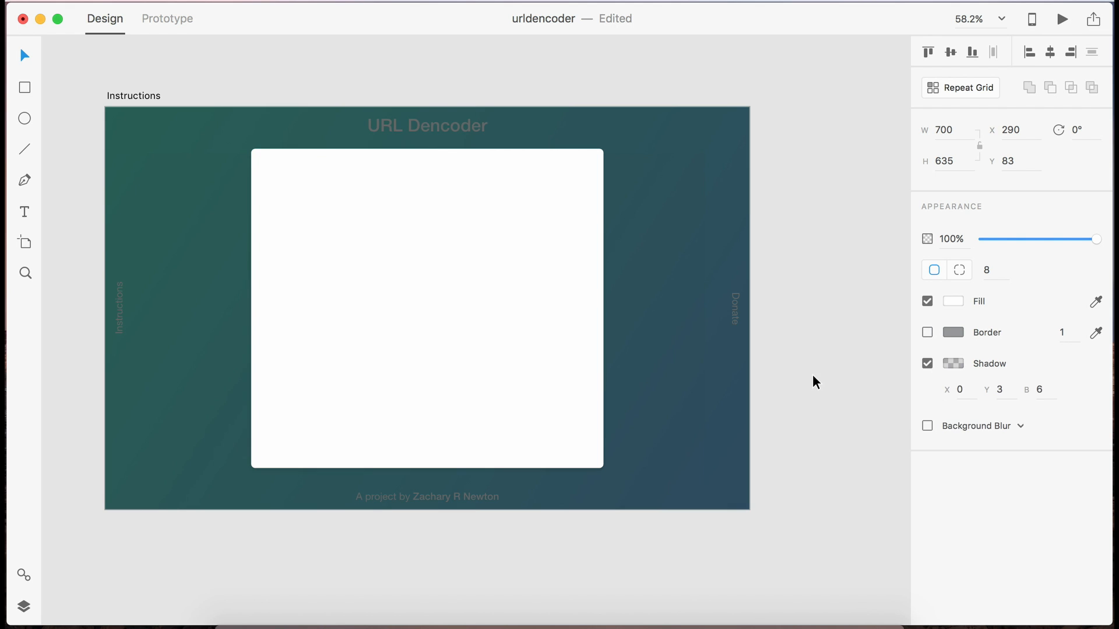
left_click(813, 377)
key("super+s")
Step: Add an "Instructions" text heading in the upper part of the white card
scroll(473, 389, "down", 2)
scroll(473, 389, "left", 2)
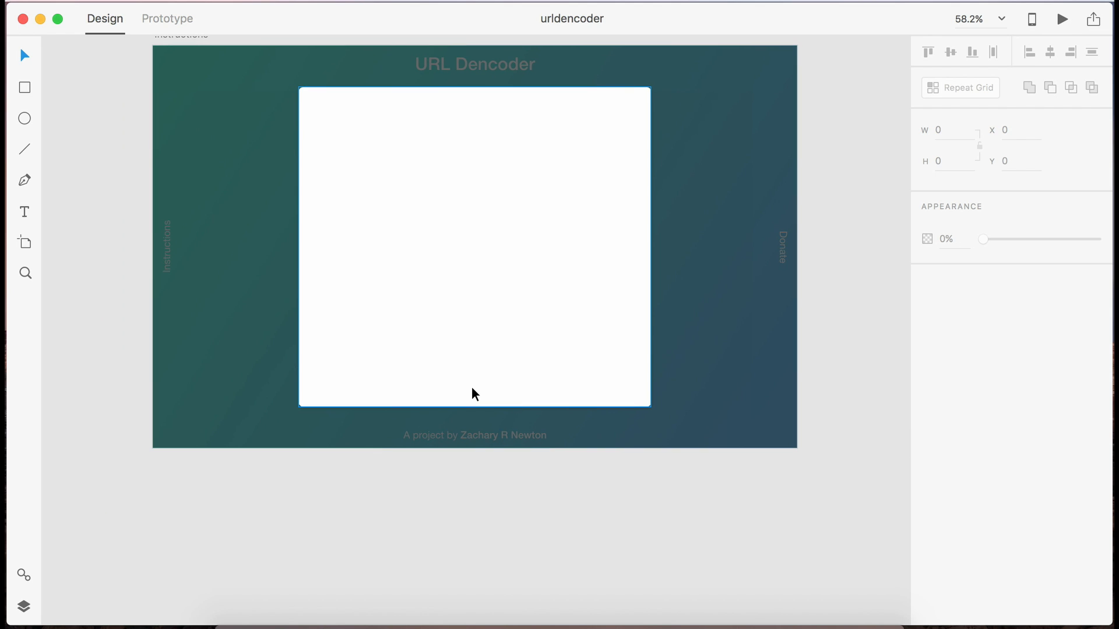
key("t")
left_click(446, 126)
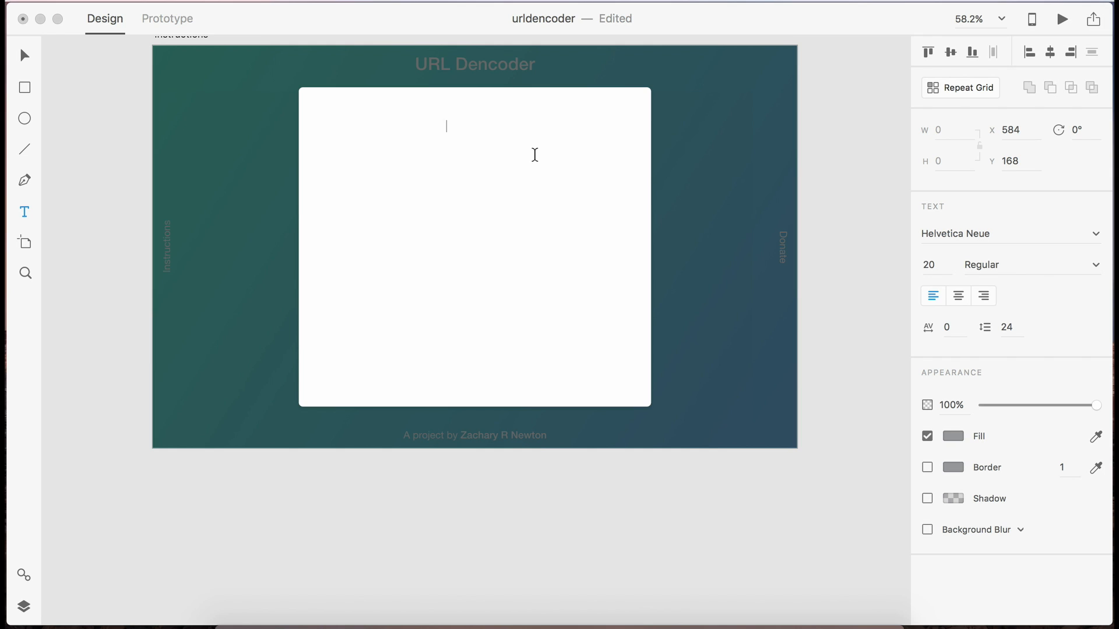
type("Instructions")
left_click(21, 57)
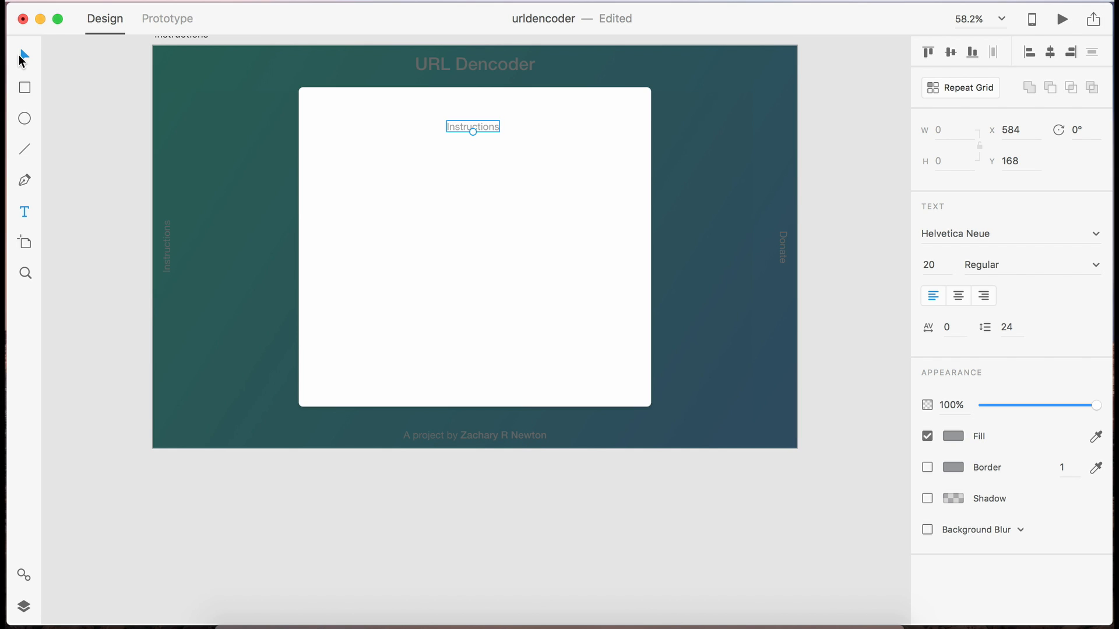
Step: Set the heading's fill to a near-black grey with 10 brightness, #1A1A1A
left_click(956, 435)
left_click_drag(785, 408, 737, 457)
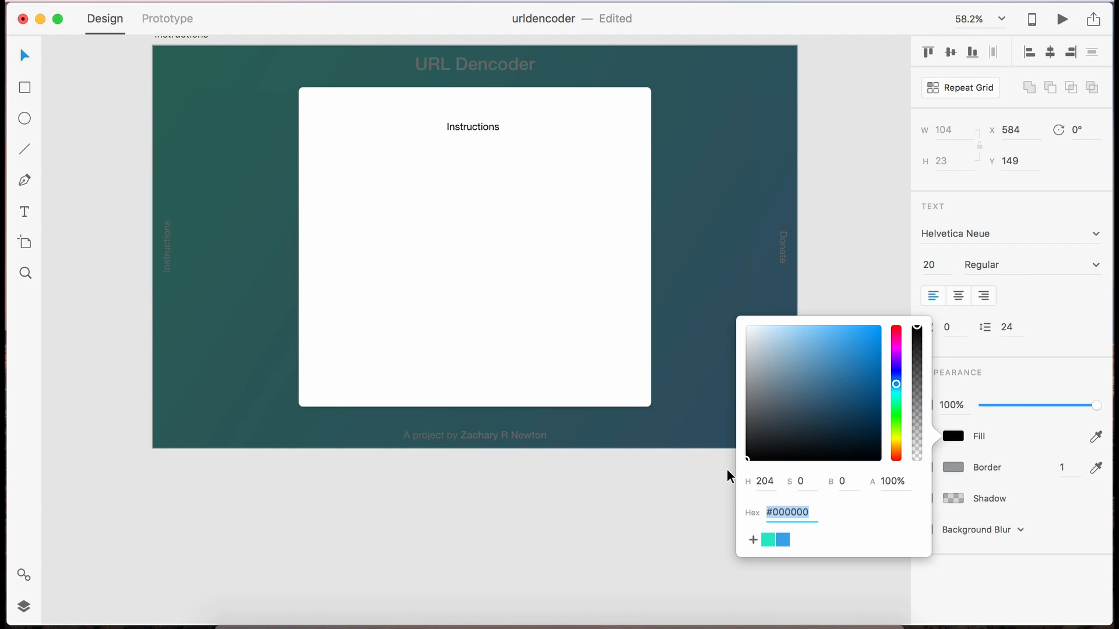
left_click(855, 484)
key("shift+Up")
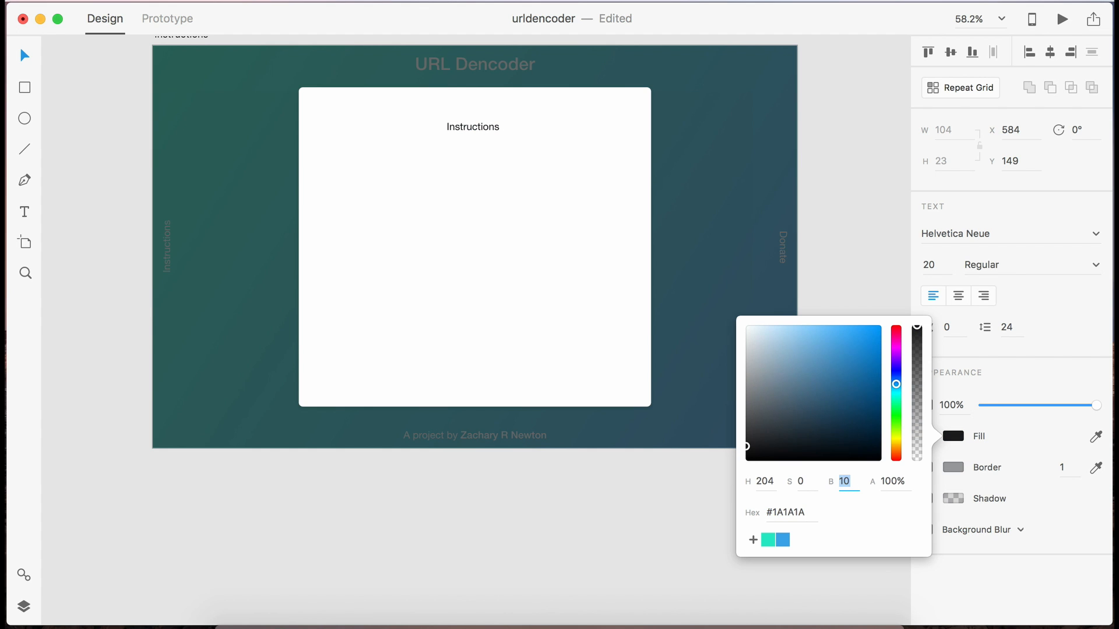
left_click(450, 504)
Step: Set the Instructions heading's font size to 30 and its weight to Medium
scroll(441, 89, "up", 5)
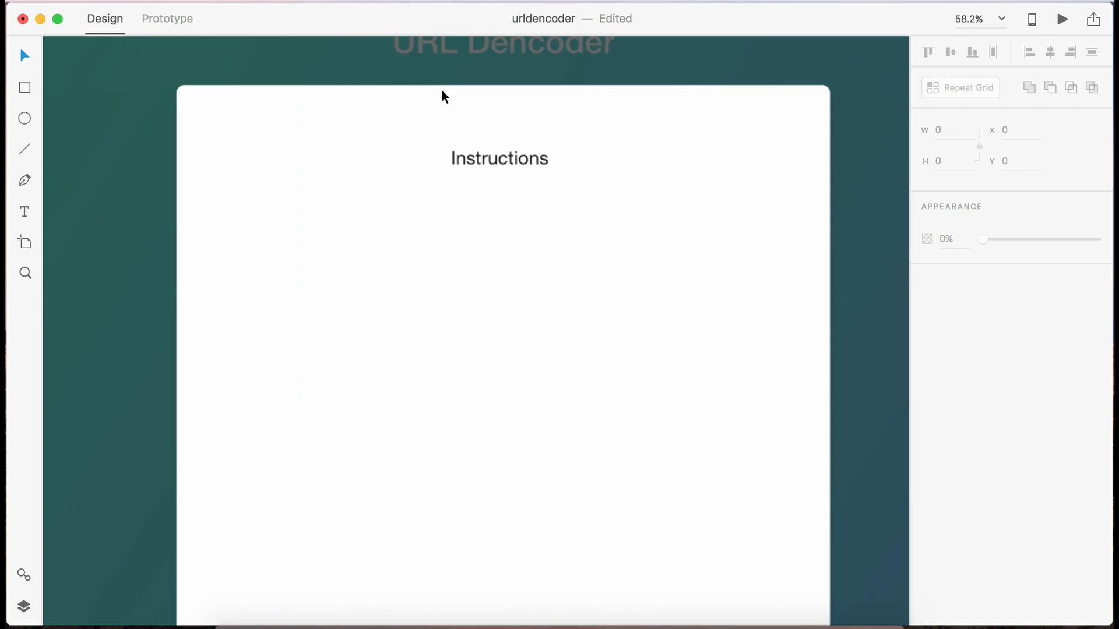
left_click(496, 160)
left_click(926, 272)
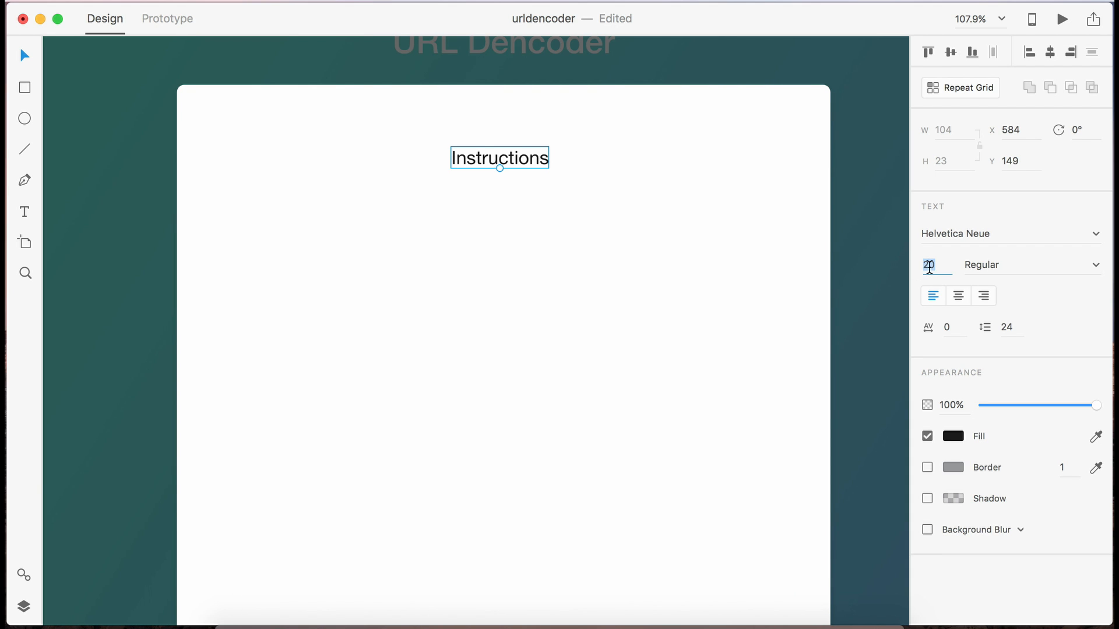
type("30")
key("Return")
left_click(1019, 265)
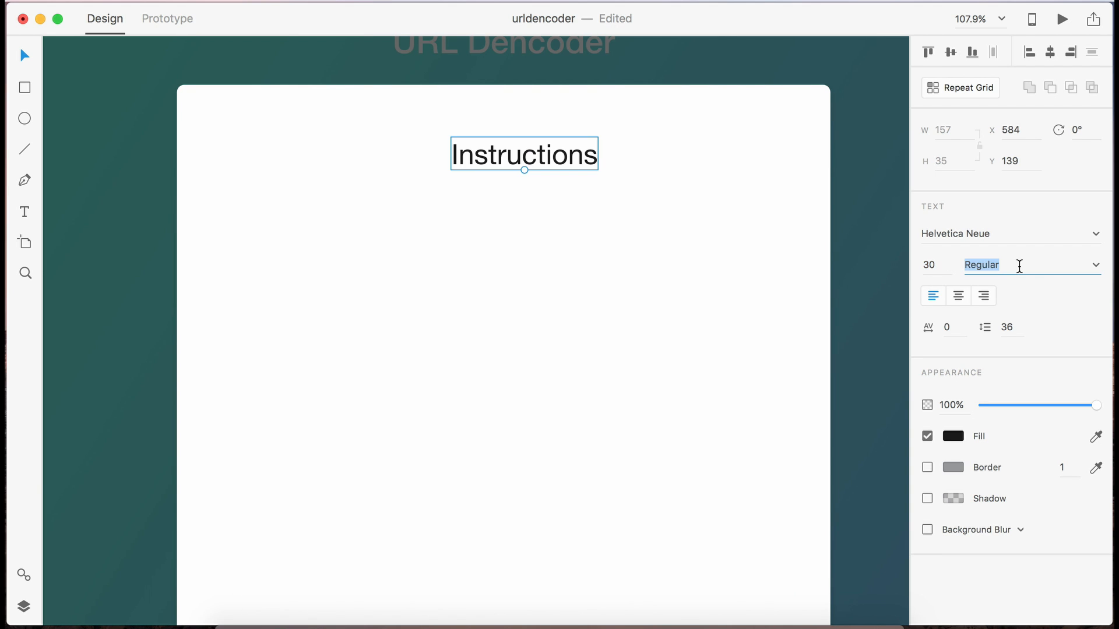
type("Medium")
key("Return")
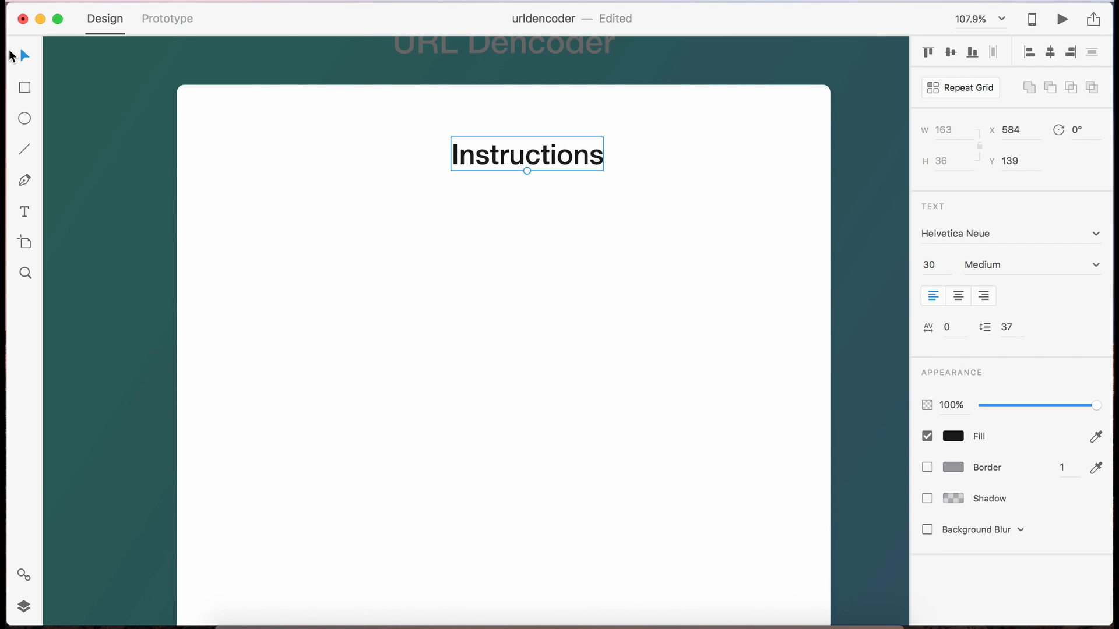
Step: Centre the Instructions heading horizontally on the white card and place it 30 px below the card's upper edge, at Y 113
left_click_drag(492, 166, 480, 140)
key("shift+Up")
key("shift+Up")
key("shift+Up")
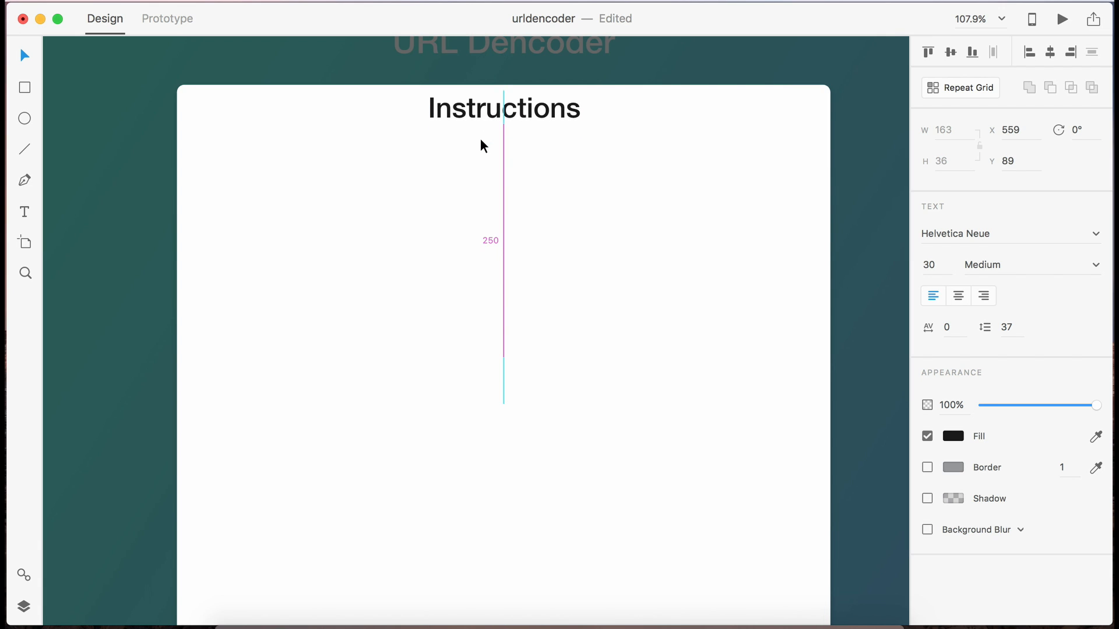
key("Down")
key("Down")
key("Down")
key("Down")
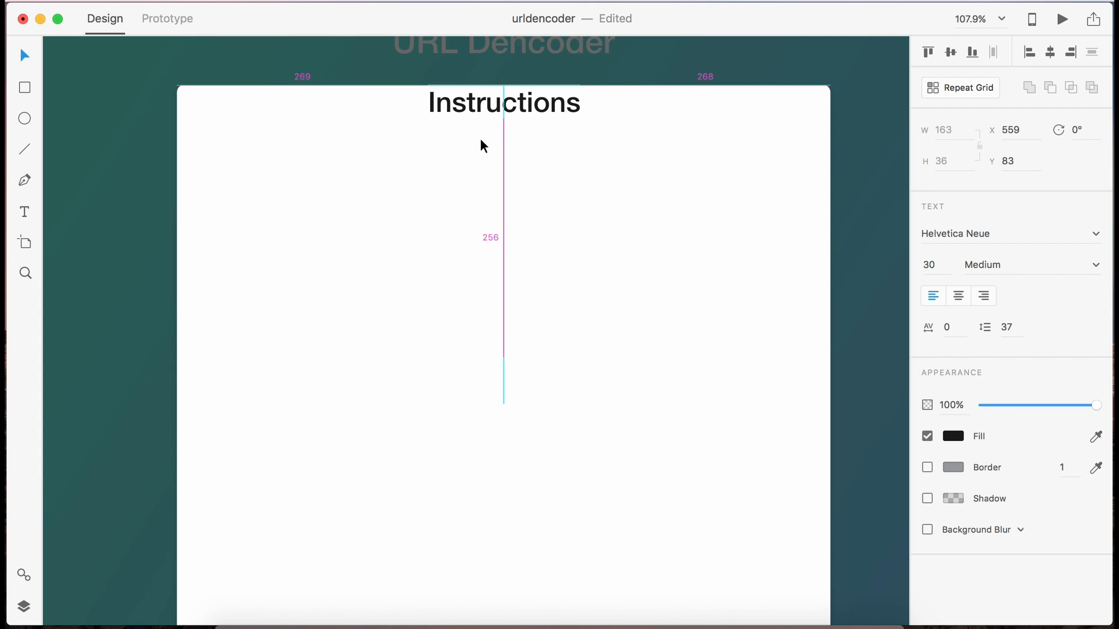
key("shift+Down")
key("shift+Down")
key("shift+Down")
key("super+0")
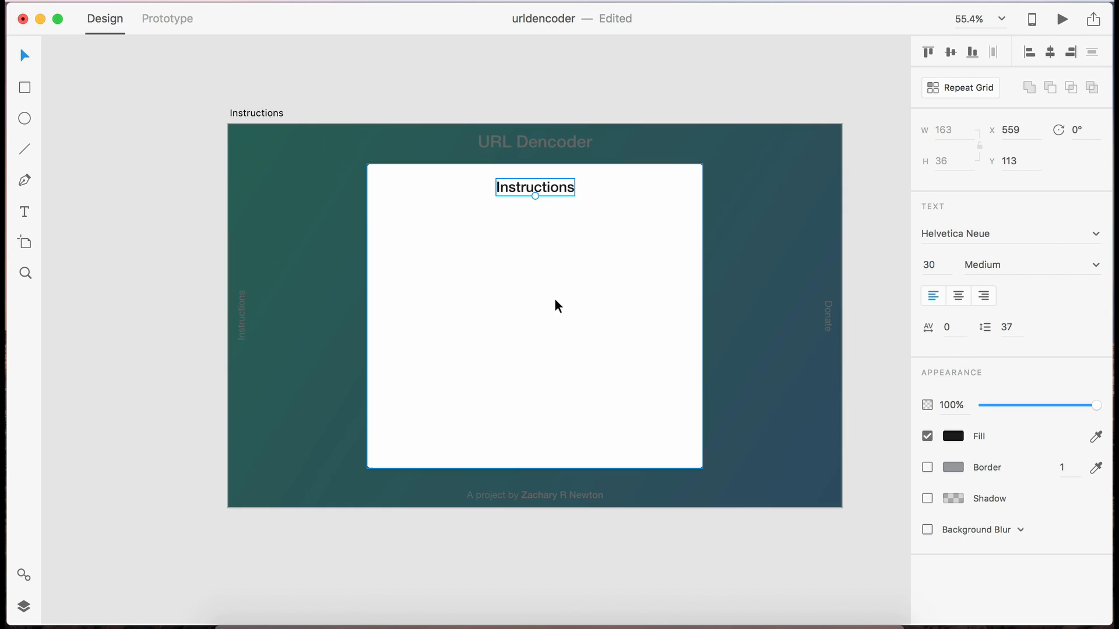
left_click(478, 568)
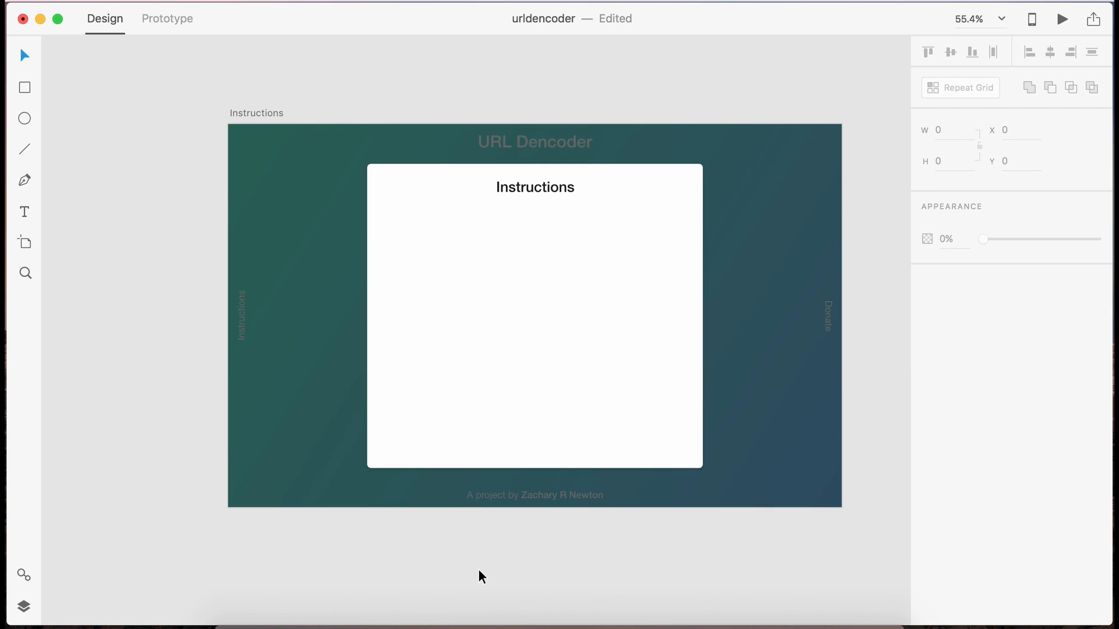
Step: Draw a text area about 549 × 138 on the white card below the Instructions heading
scroll(570, 247, "up", 5)
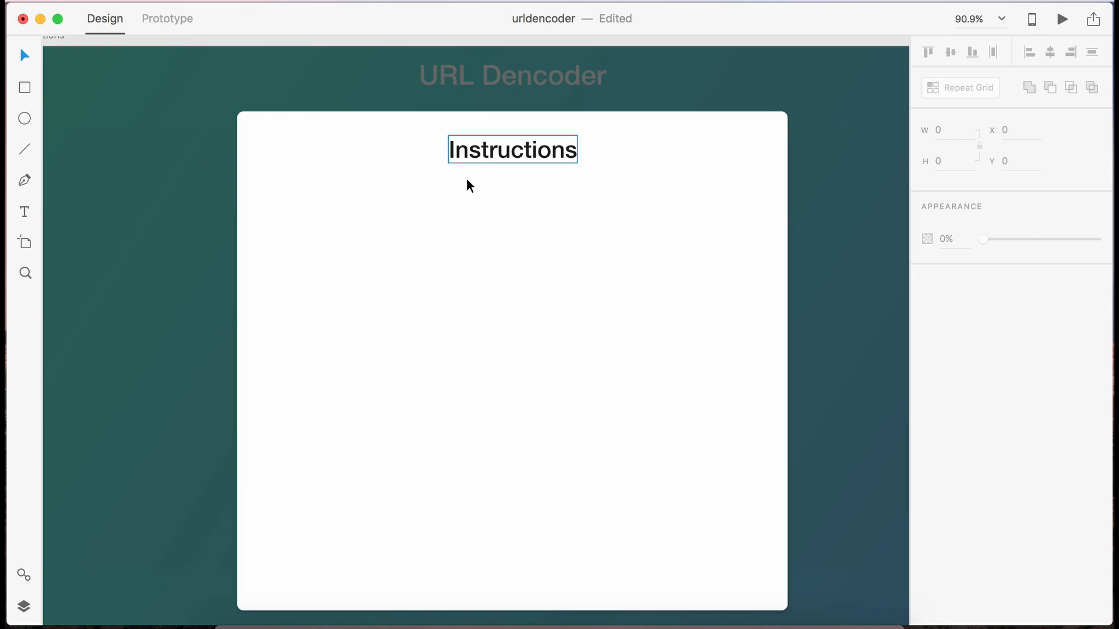
scroll(470, 186, "left", 2)
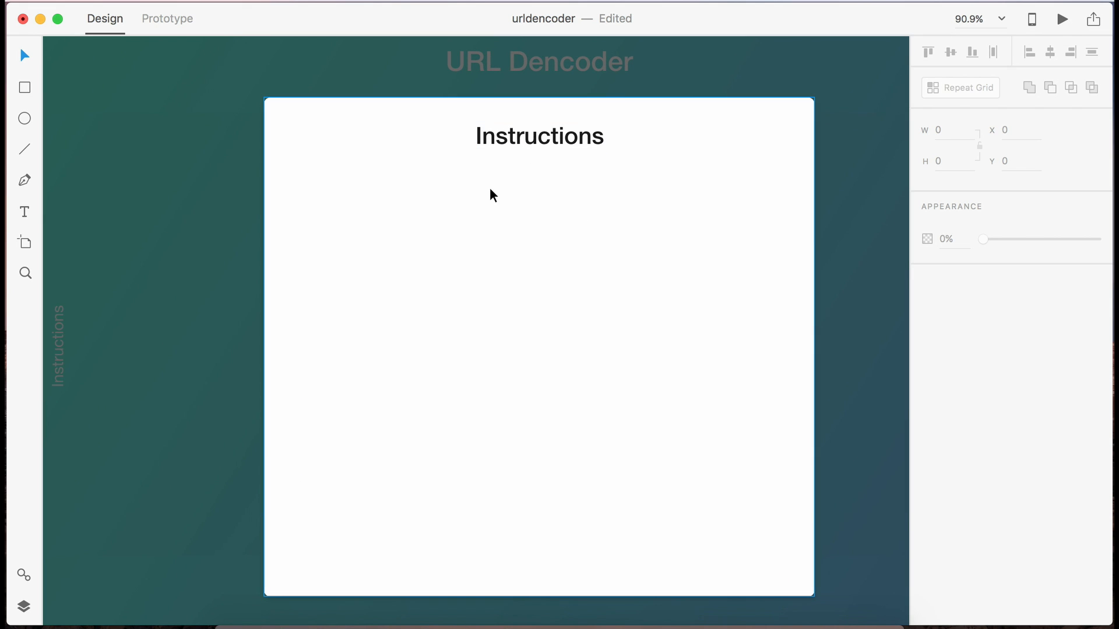
key("t")
left_click_drag(323, 238, 755, 346)
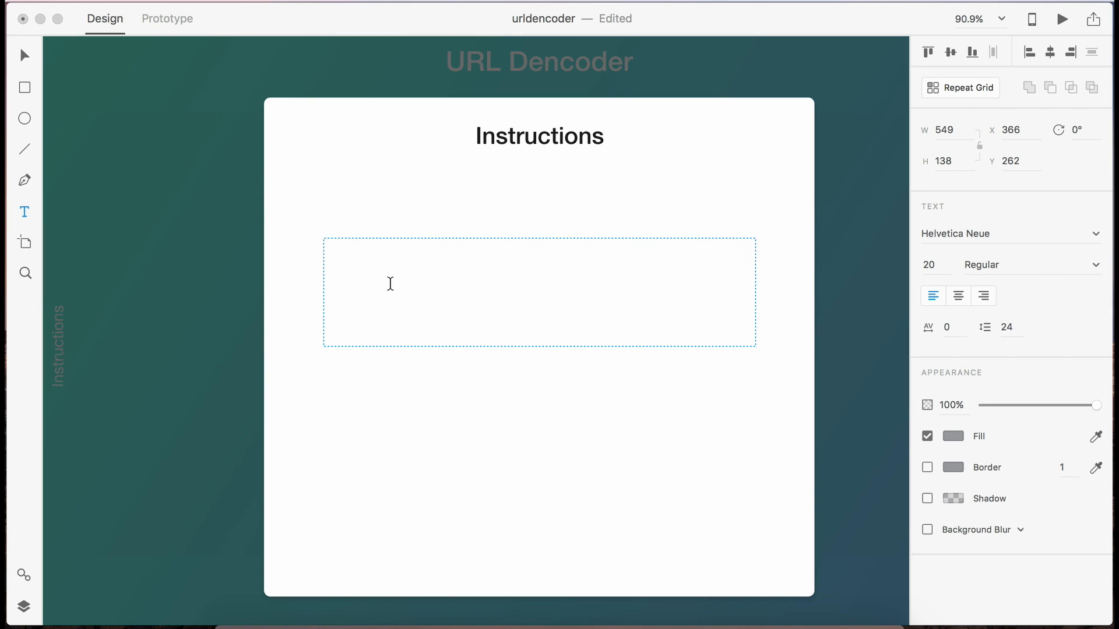
Step: Enter 'To encode a url, type in what you need to encode e.g. “Do You Even Dencode Bro?”, click “Encode' in the text area
type("To encode a url, ")
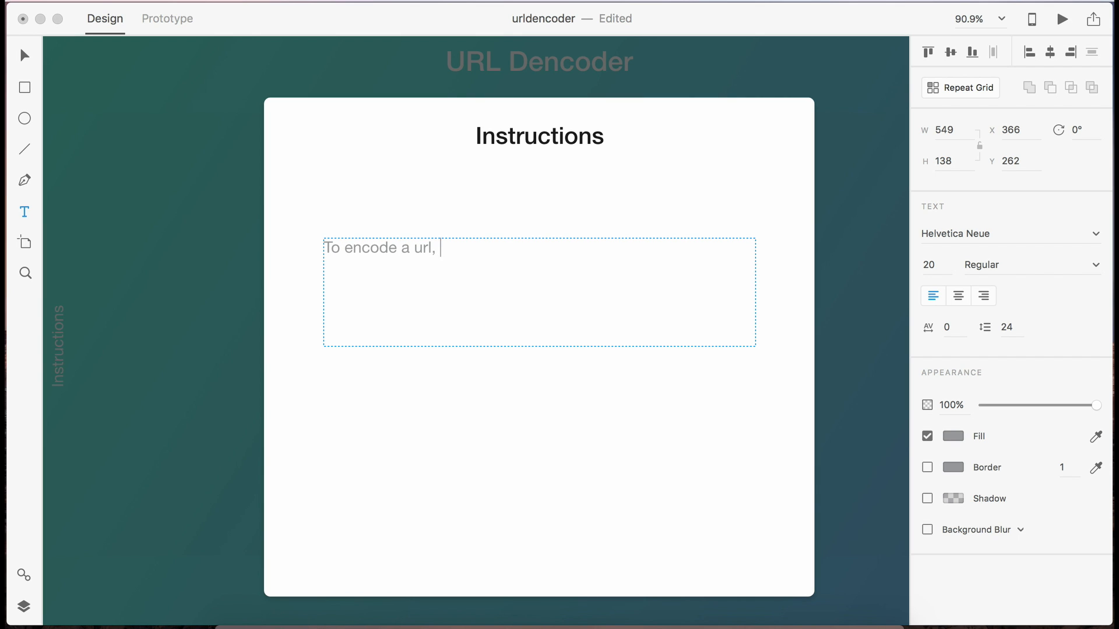
type("type in what you ")
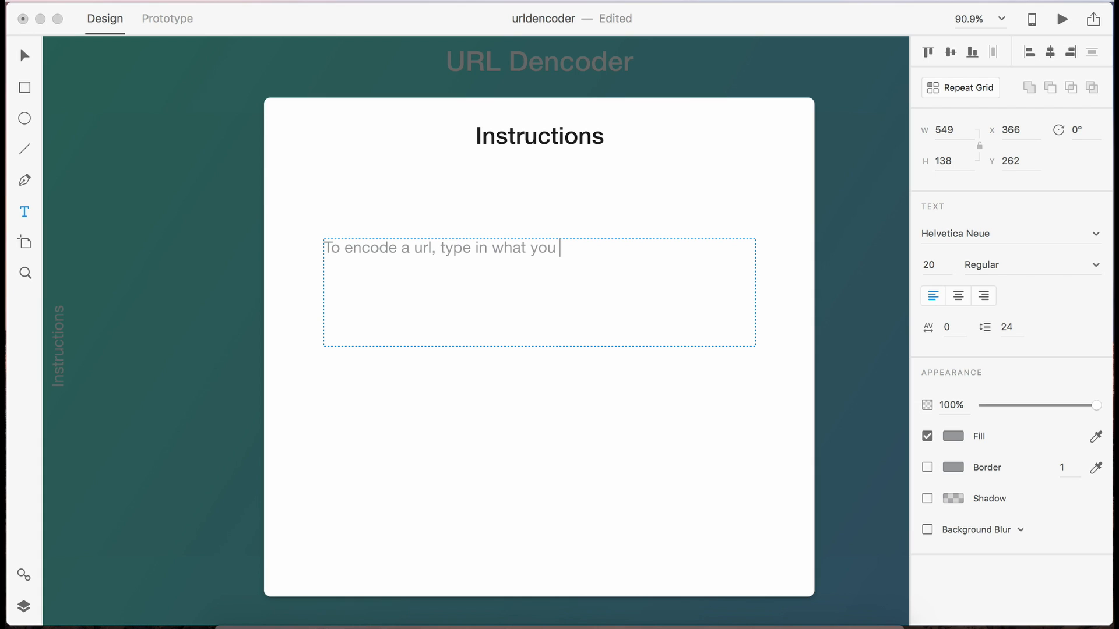
type("need to encode")
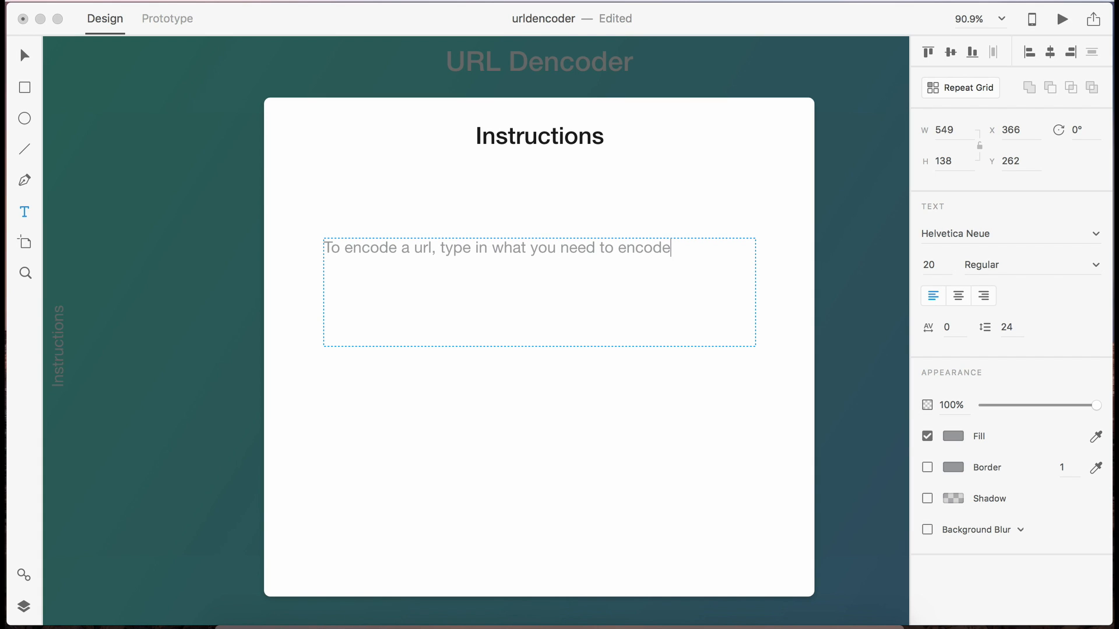
type(" e.g. “Do You Eve")
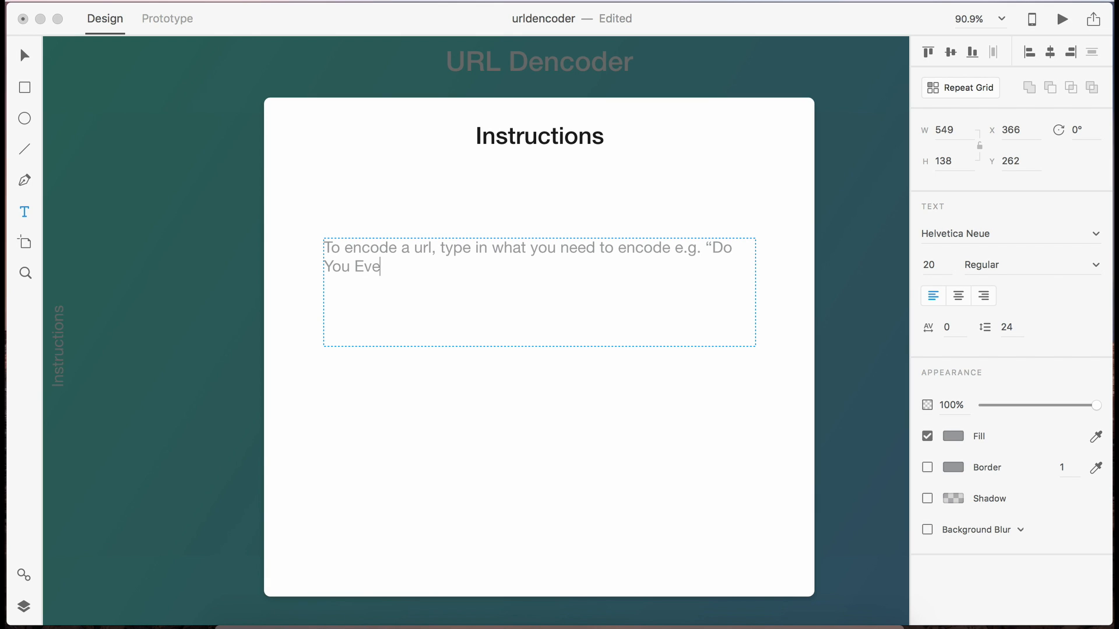
type("n Dencode Br")
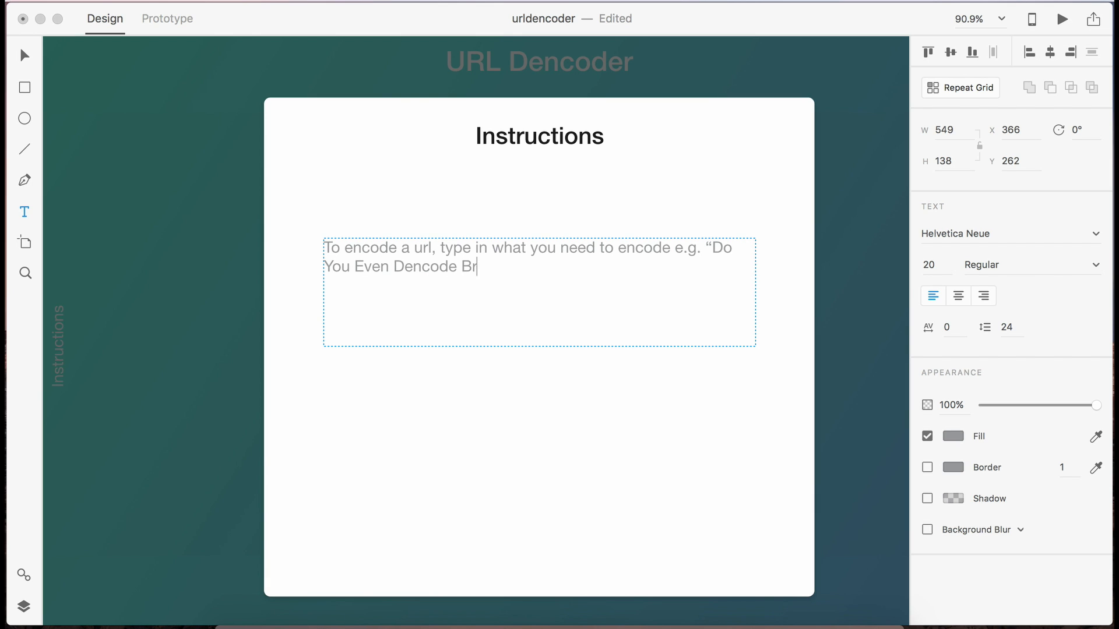
type("o?”")
type(", ")
type("click “")
type("Enc")
type("ode")
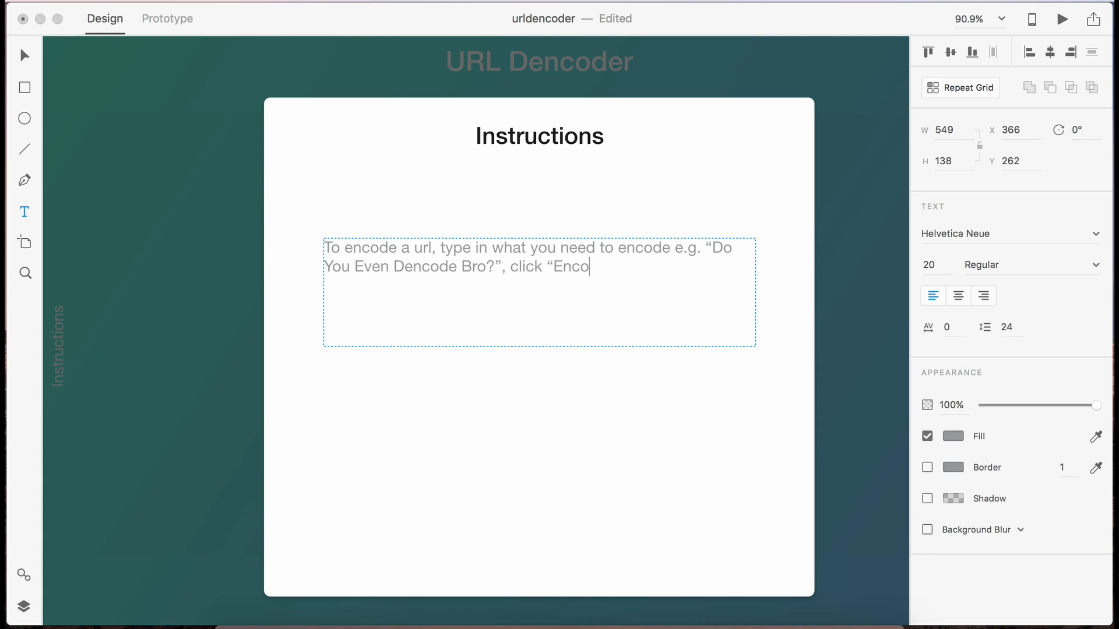
Step: Continue the encoding paragraph so it goes on with '” and the resault will look like this,'
type("” and the resa")
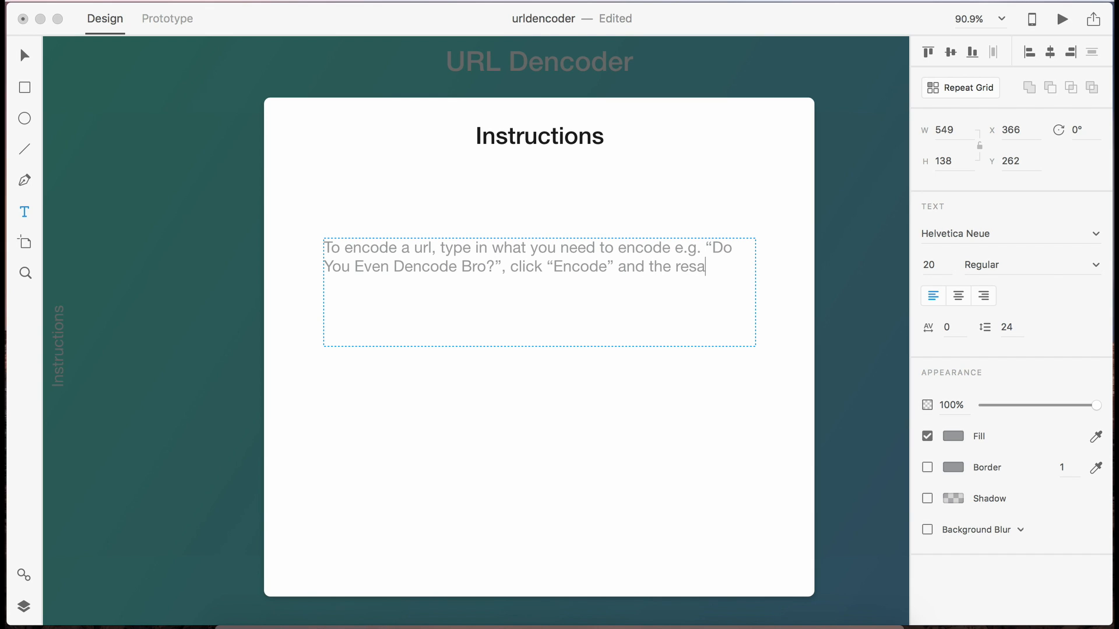
type("ult will look like this")
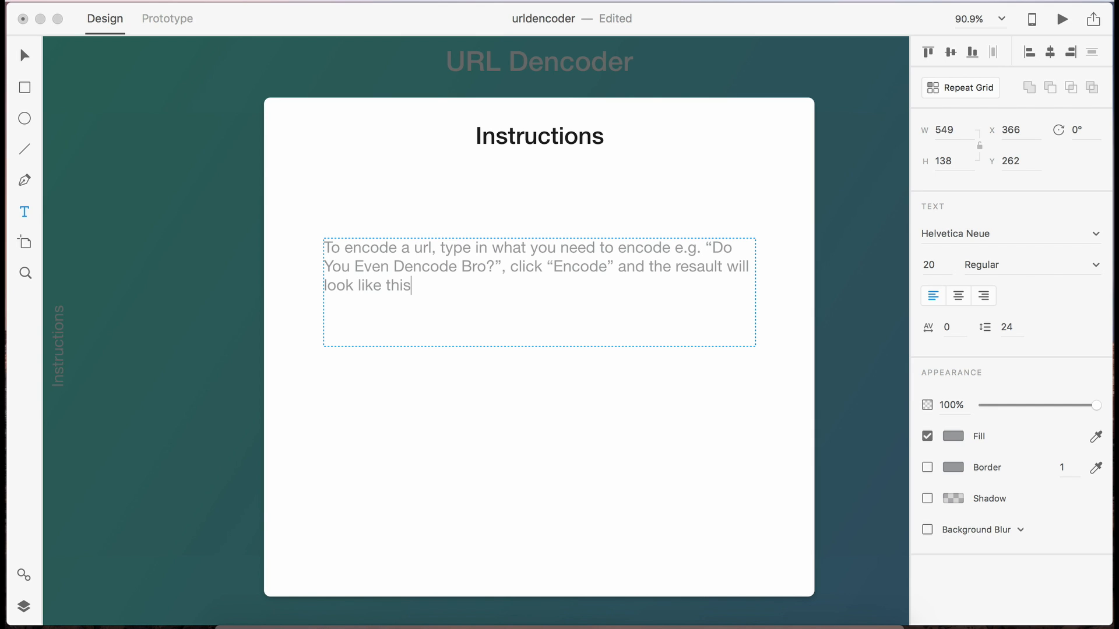
type(",")
key("Return")
Step: End the paragraph with the quoted encoded example “Do%20You%20Even%20Dencode%20Bro%20%3F”
type("“”")
key("Left")
type("Do%20You")
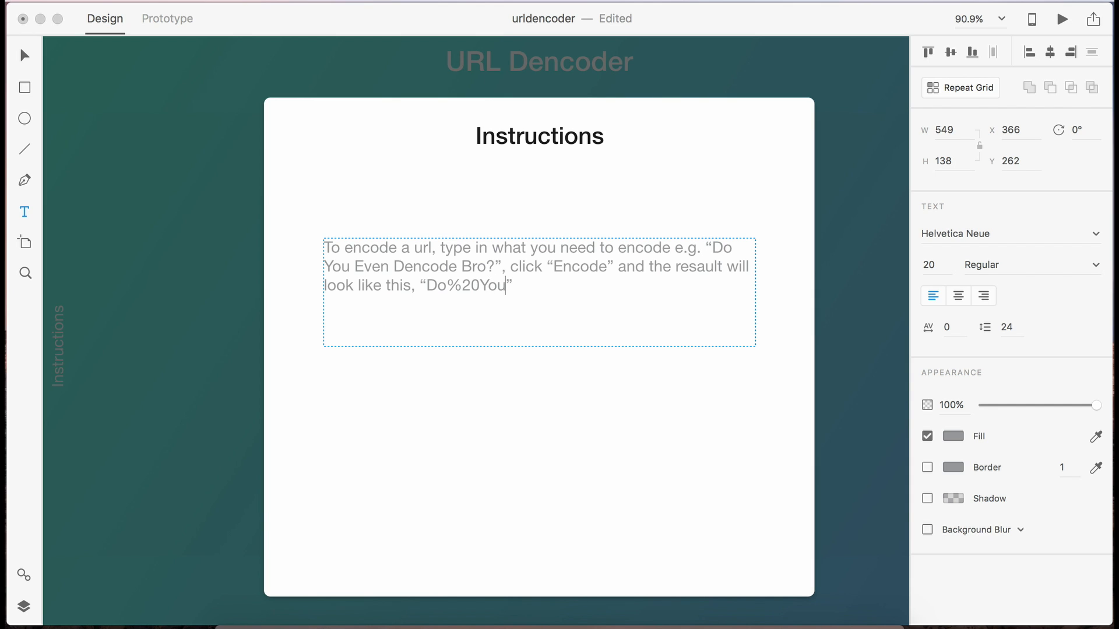
type("%20Even%20")
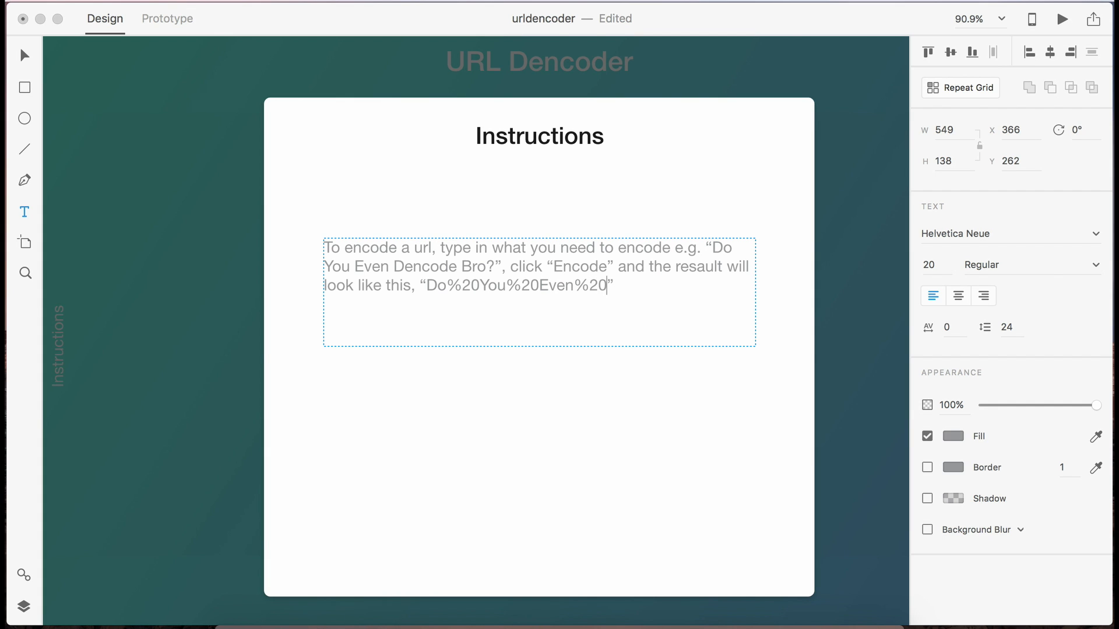
type("Dencode%20Bro")
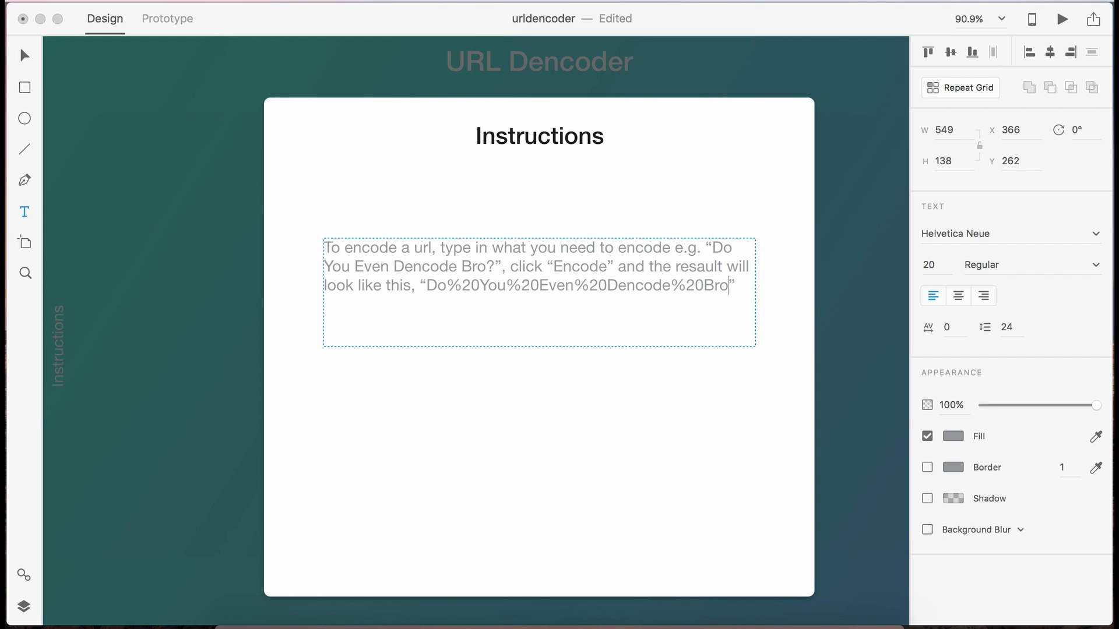
type("%20")
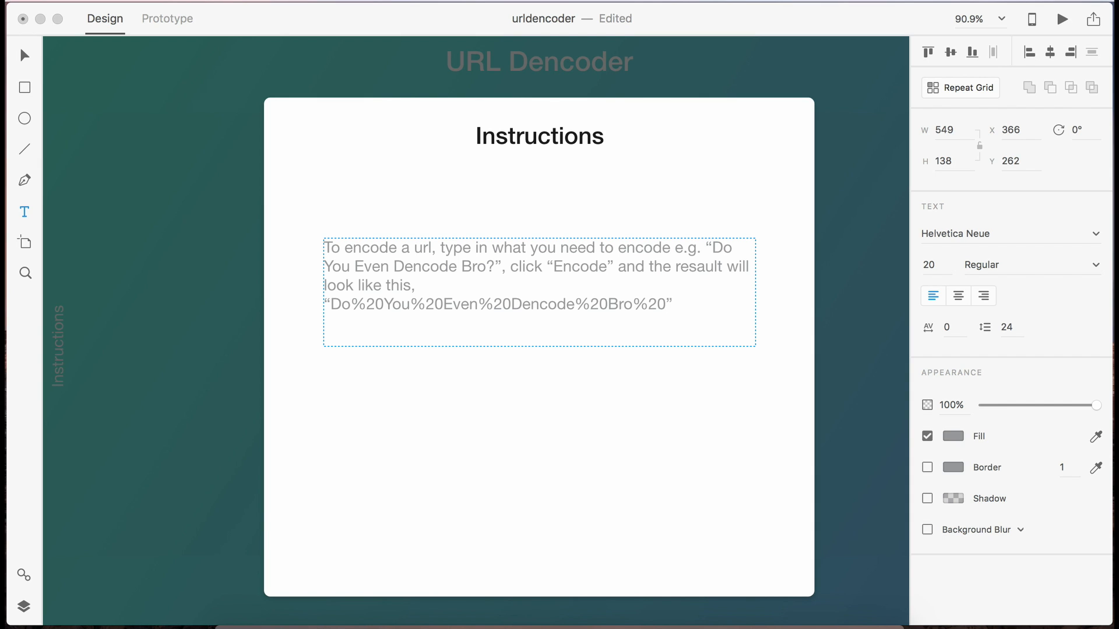
type("%3f")
key("BackSpace")
type("F")
key("Escape")
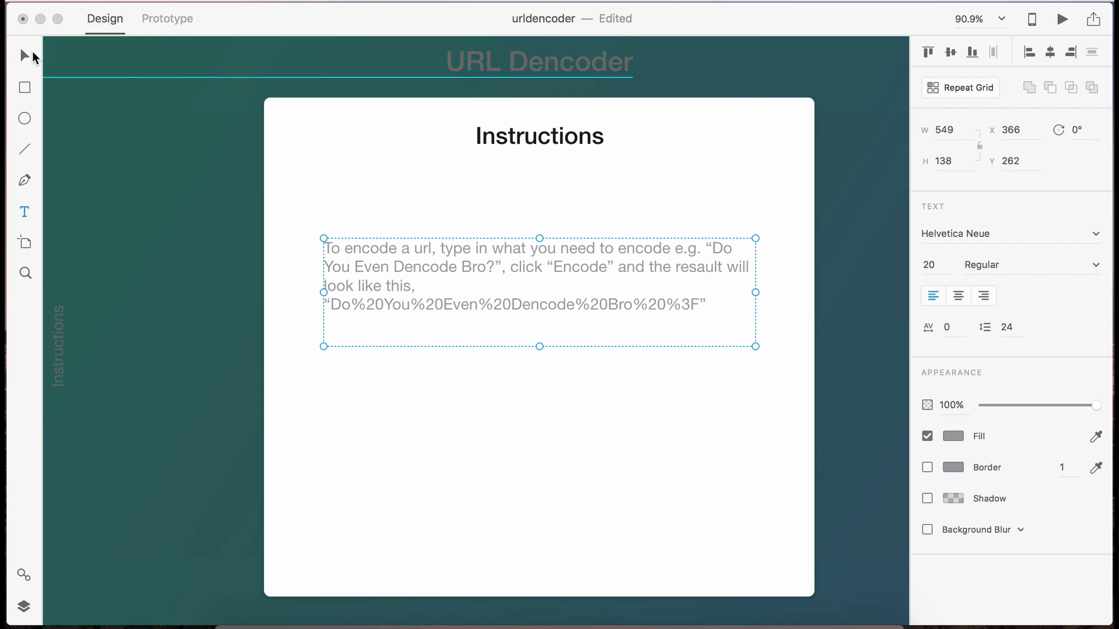
Step: Set the encoding paragraph's fill to grey #666666, with saturation 0 and brightness 40
left_click(33, 53)
double_click(575, 303)
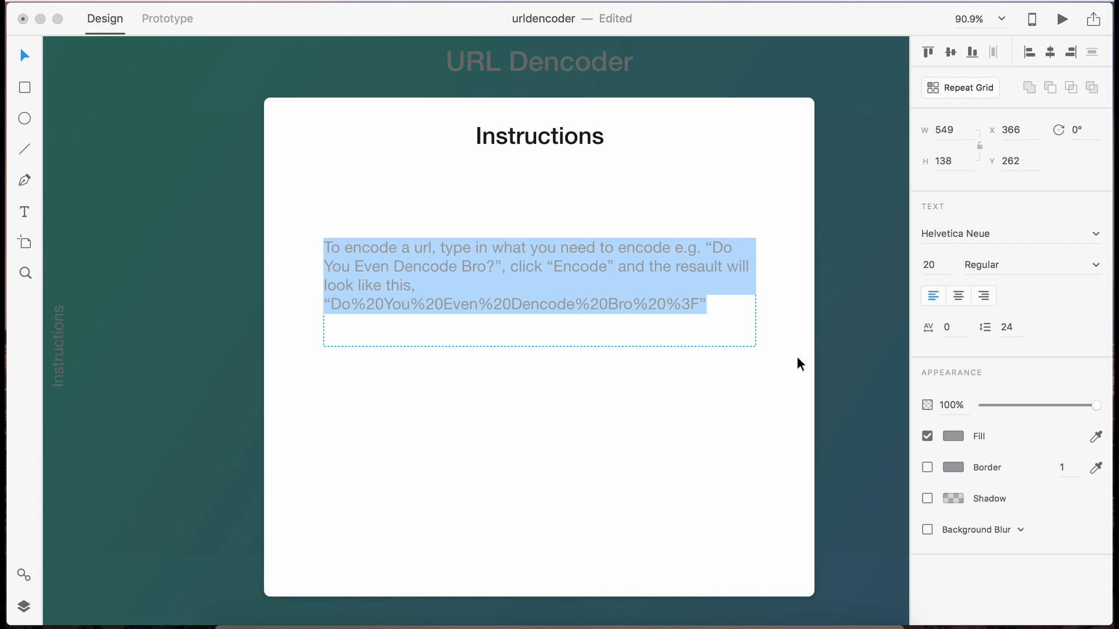
left_click(954, 435)
left_click_drag(752, 385, 683, 496)
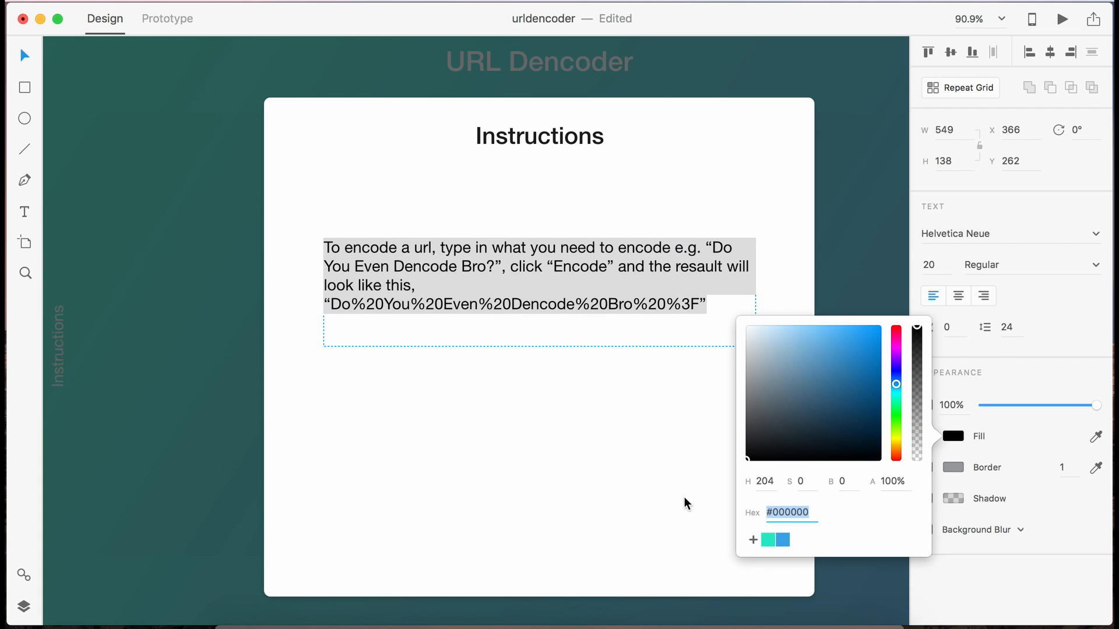
left_click(849, 485)
key("shift+Up")
key("shift+Up")
key("shift+Up")
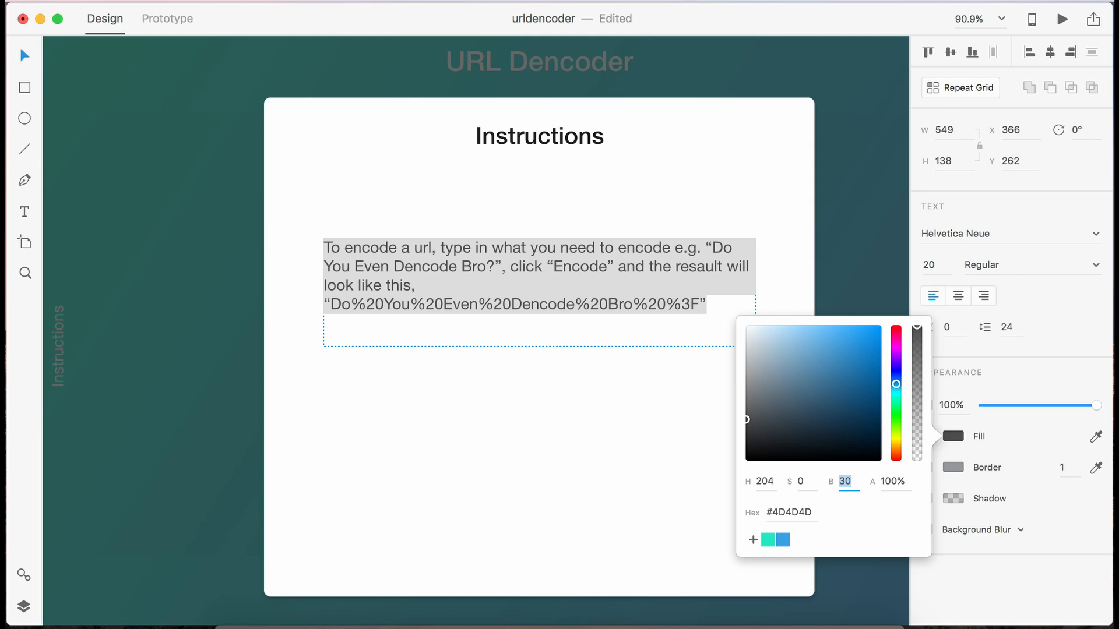
key("Escape")
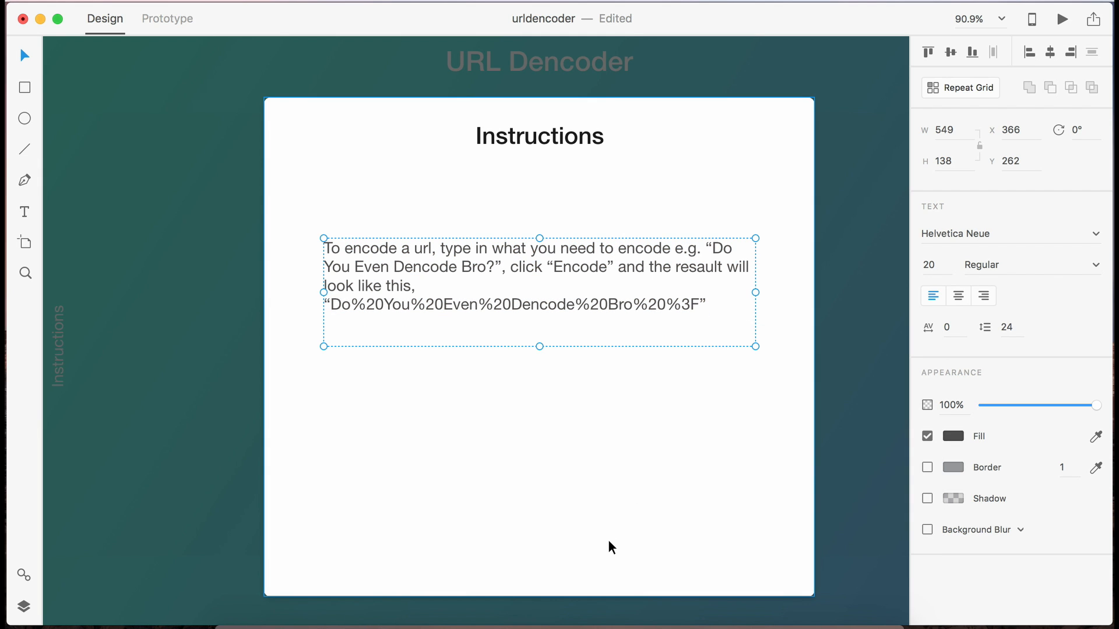
left_click(955, 436)
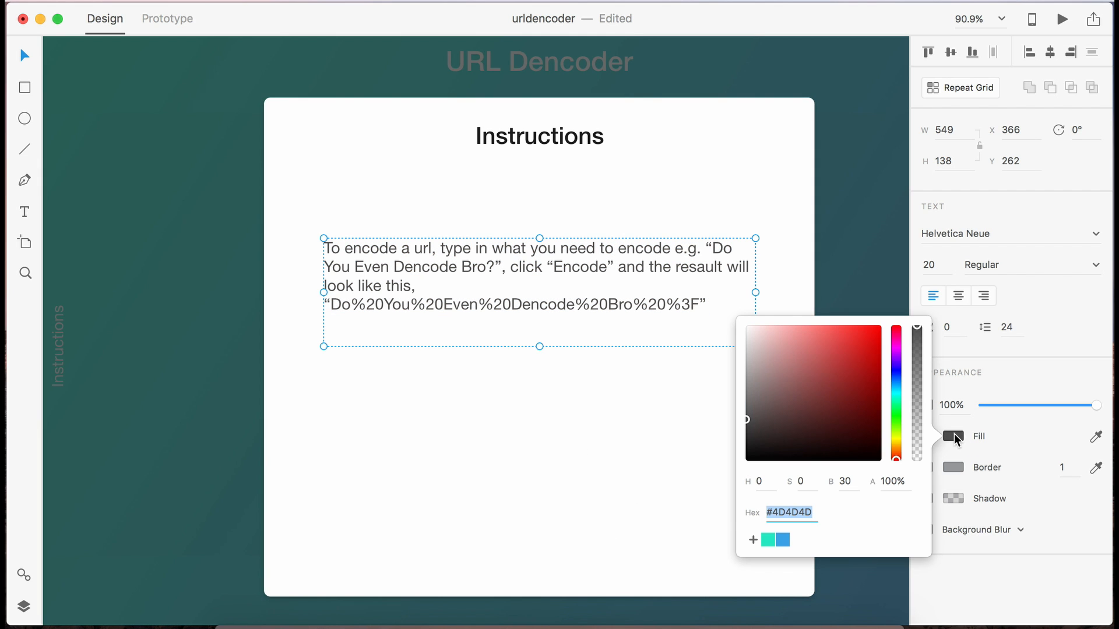
left_click(846, 481)
key("shift+Up")
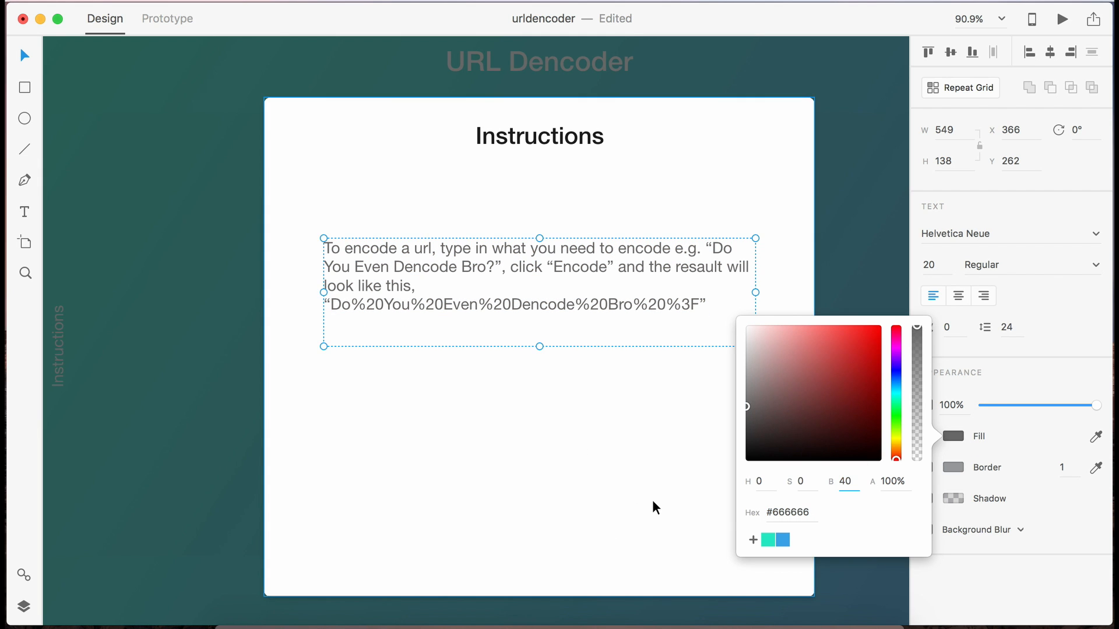
left_click(652, 499)
scroll(564, 449, "down", 5)
scroll(564, 450, "up", 5)
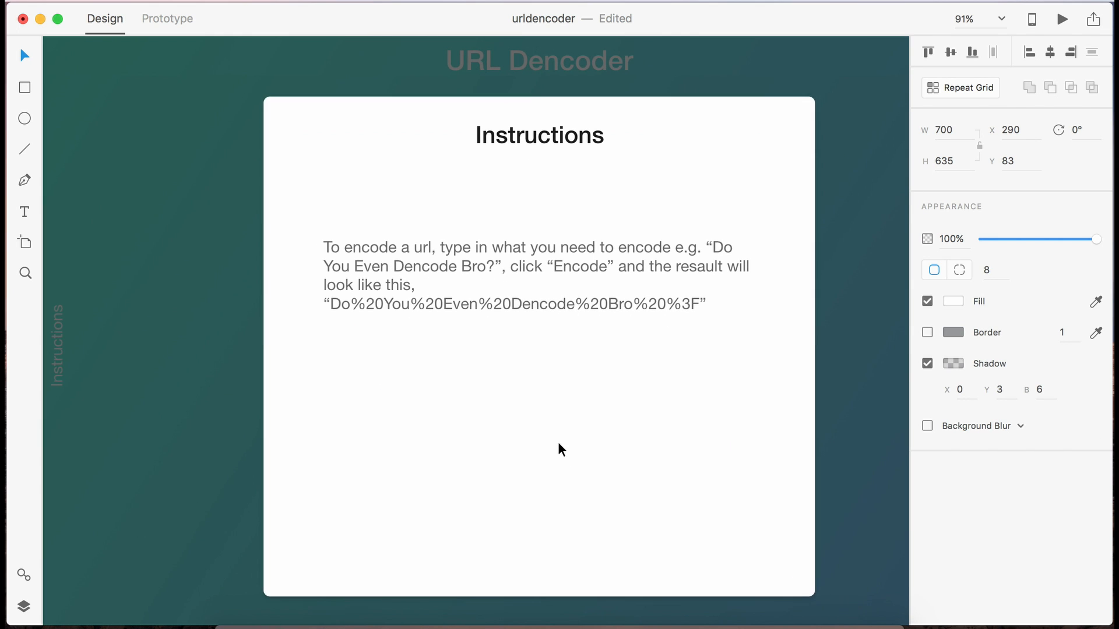
Step: Compare font sizes from 18 to 20 on the encoding paragraph and set it to 18
left_click(417, 289)
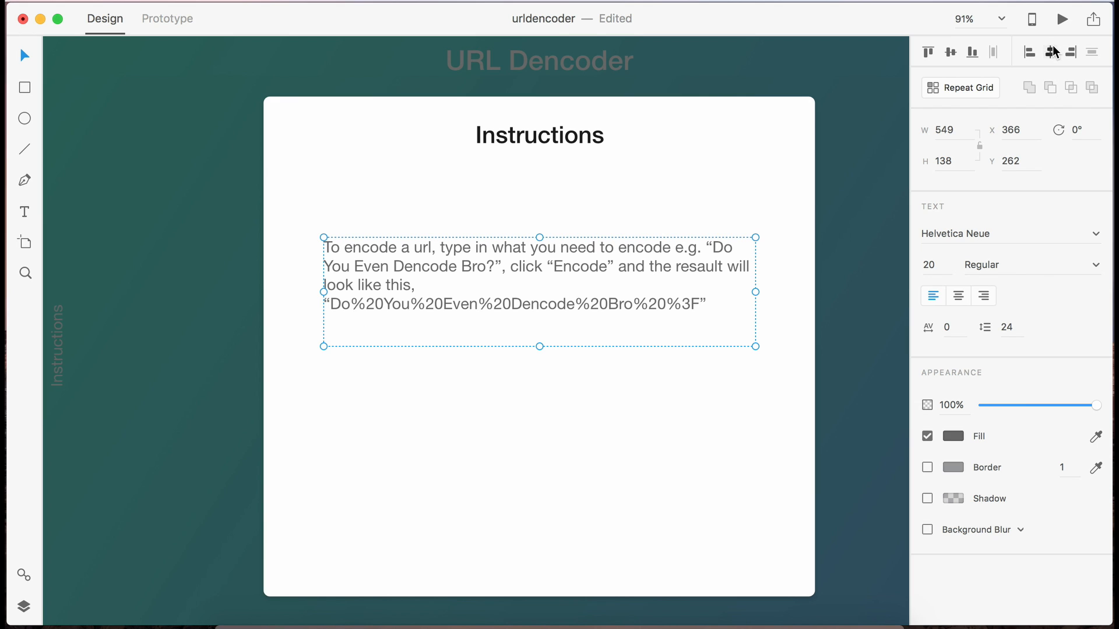
left_click(929, 265)
type("19")
key("Return")
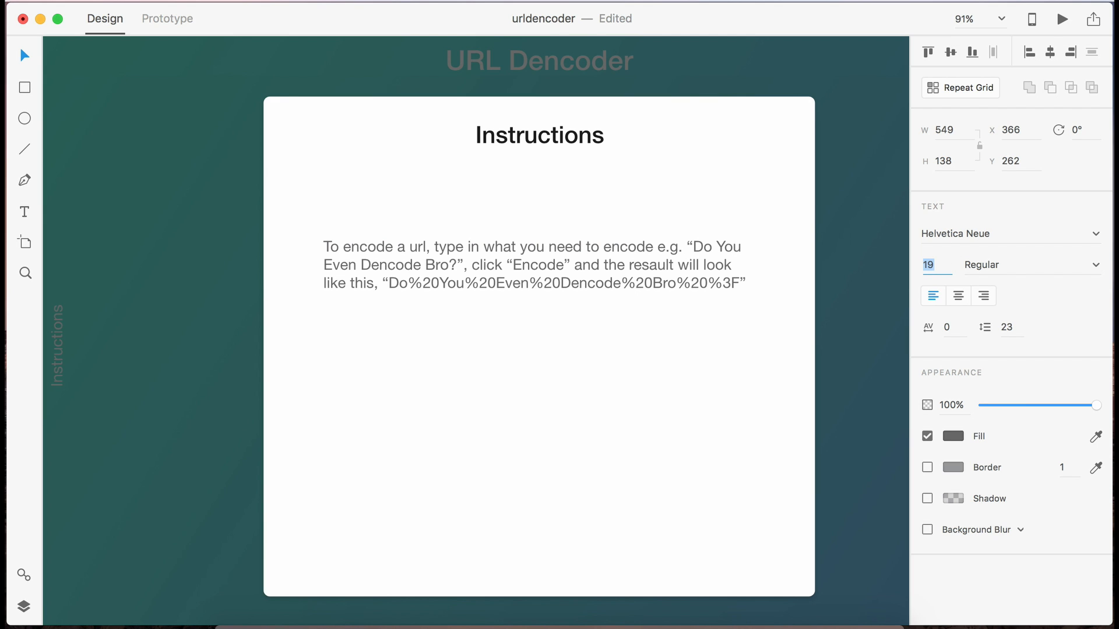
key("Up")
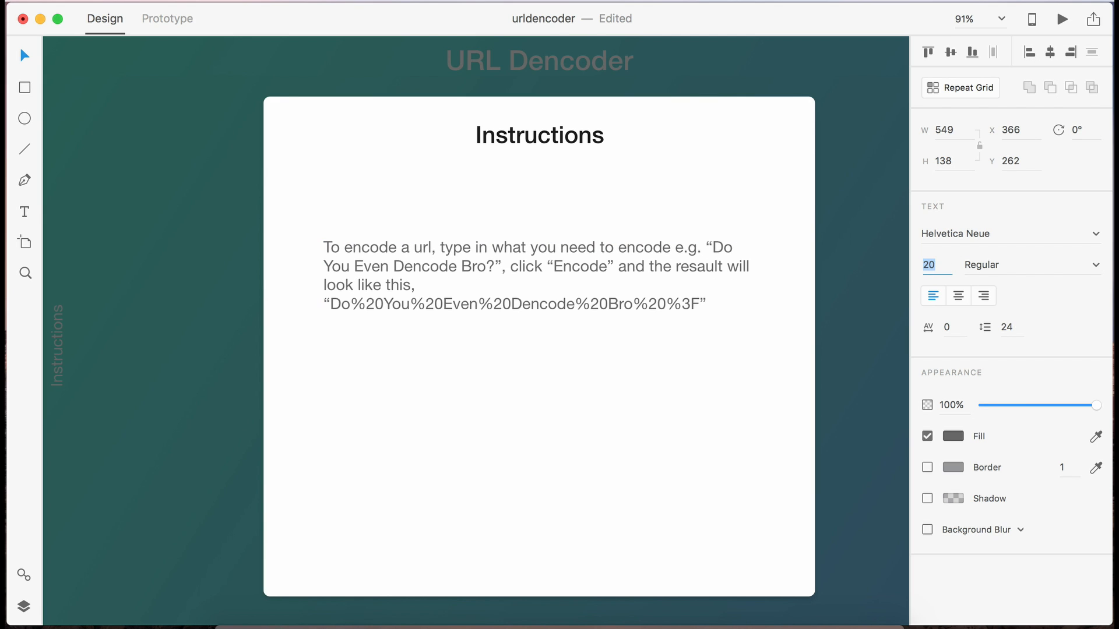
key("Down")
key("Down")
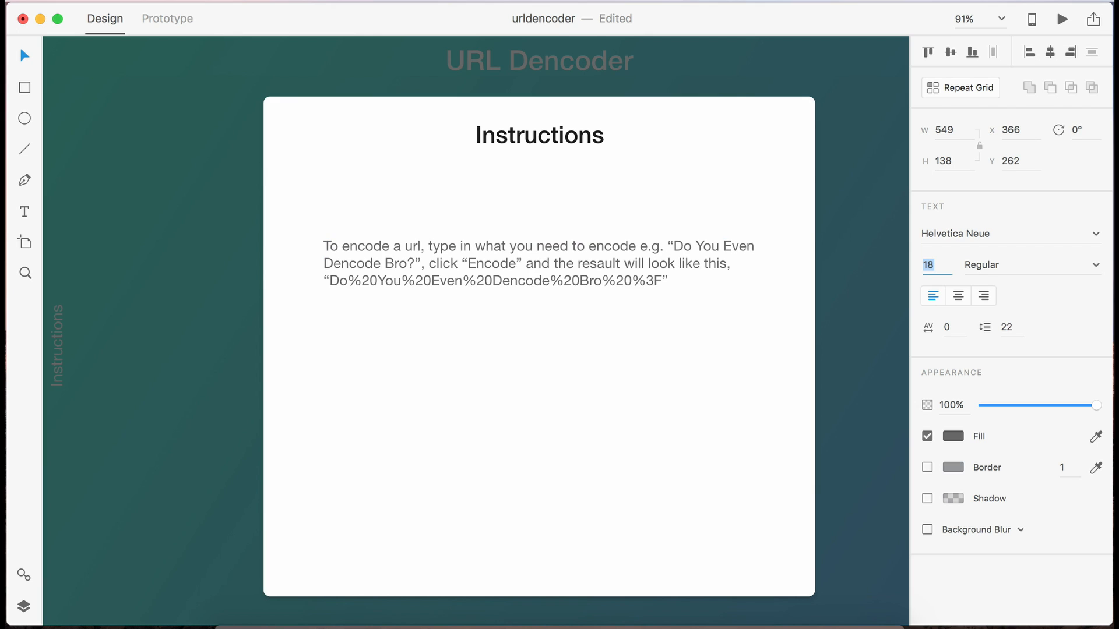
key("Up")
key("Up")
key("Down")
key("Down")
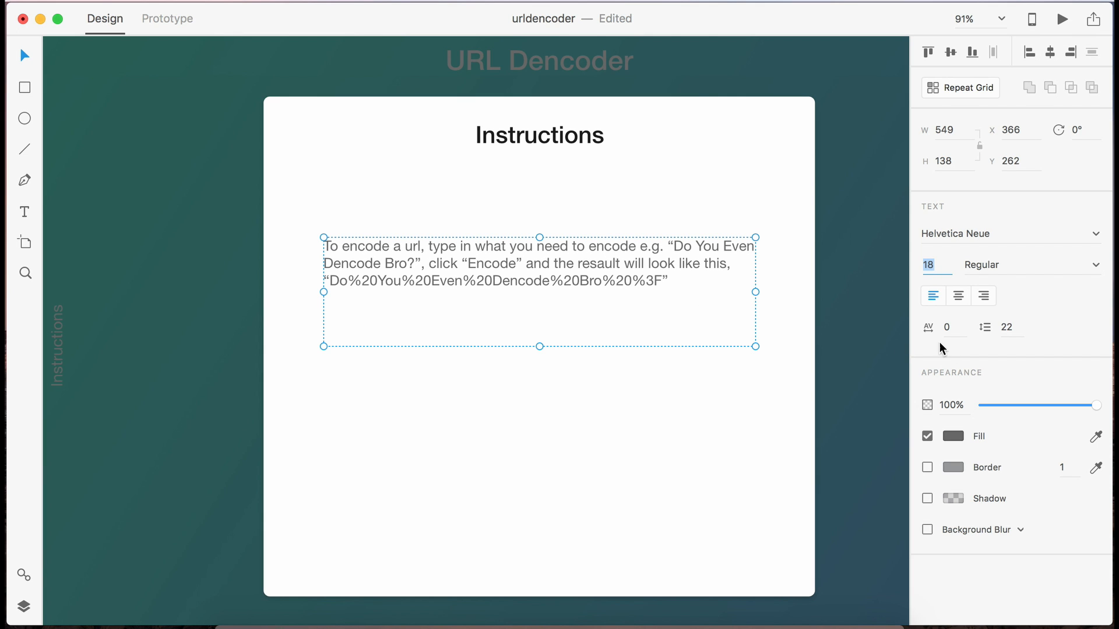
Step: Calculate 18*1.5 in Spotlight and set the encoding paragraph's line spacing to 27
key("super+space")
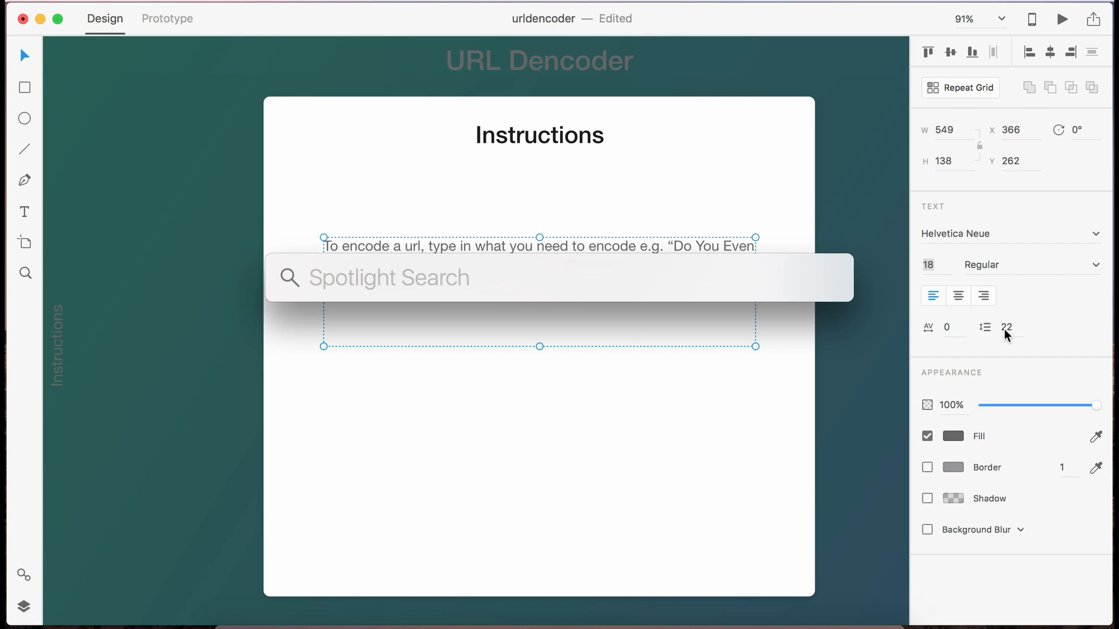
type("18*1.5")
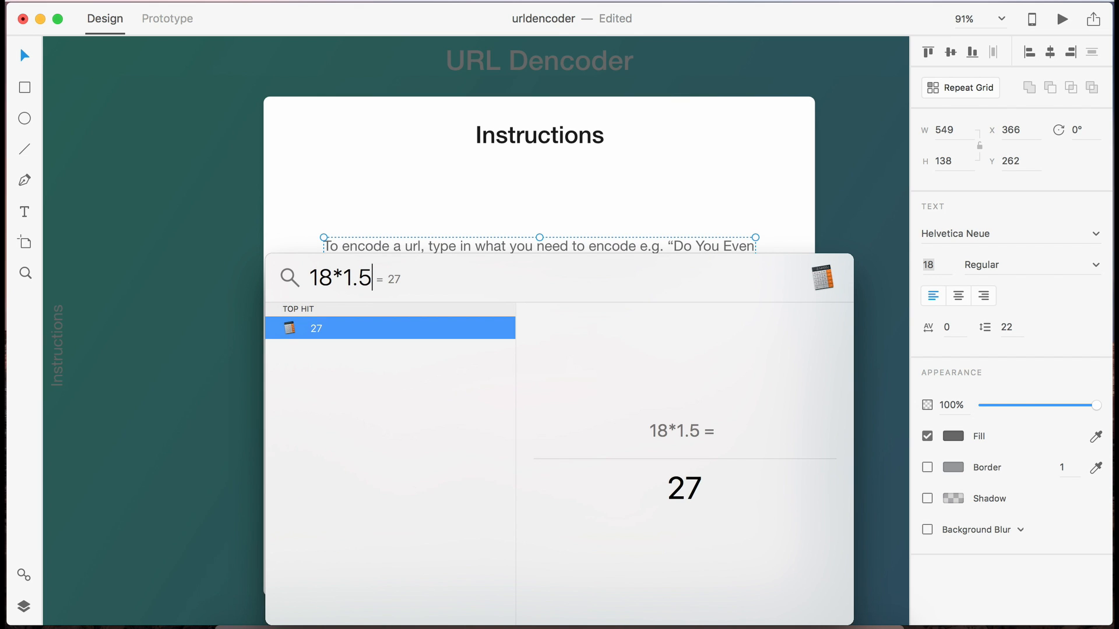
key("Escape")
left_click(1014, 330)
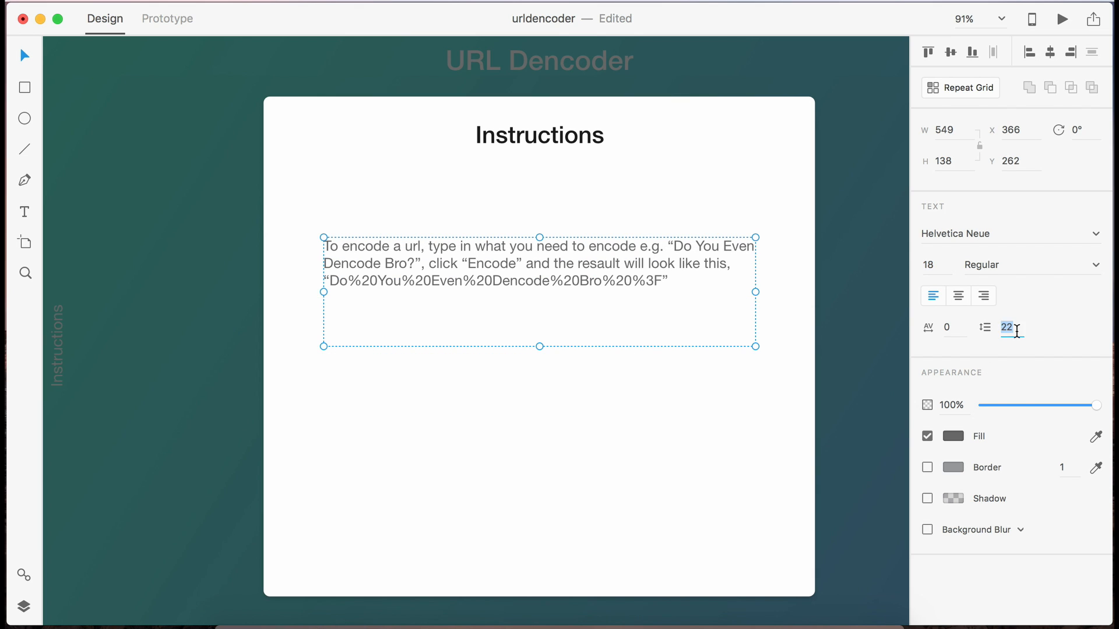
type("27")
key("Return")
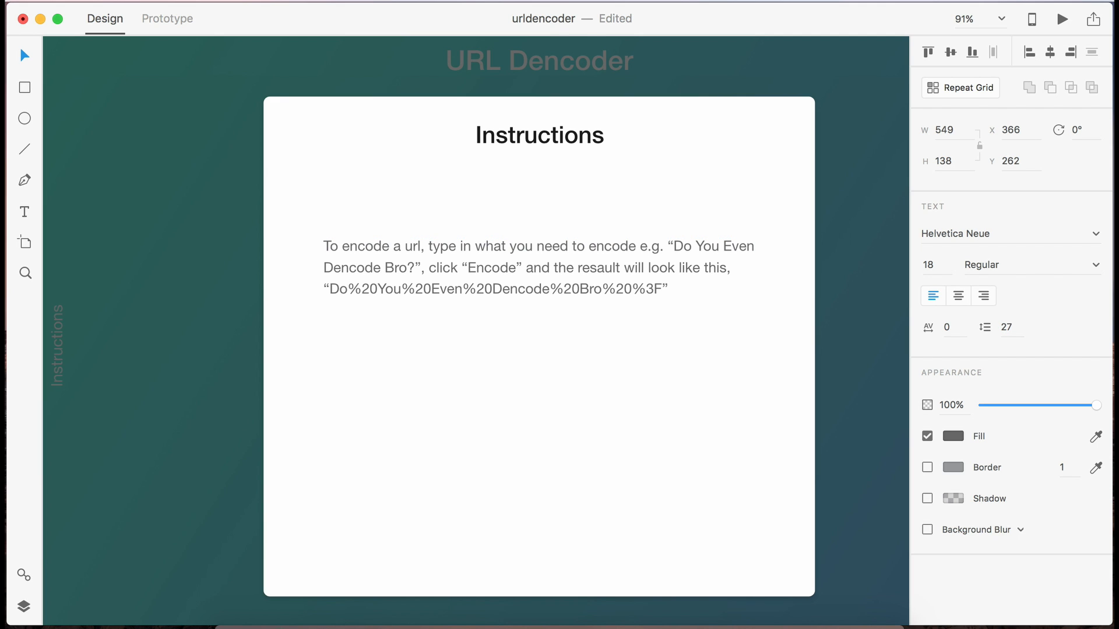
Step: Move the paragraph down to Y 279 and add the text 'Encoding' directly above its start, aligned at X 366
left_click_drag(399, 280, 398, 295)
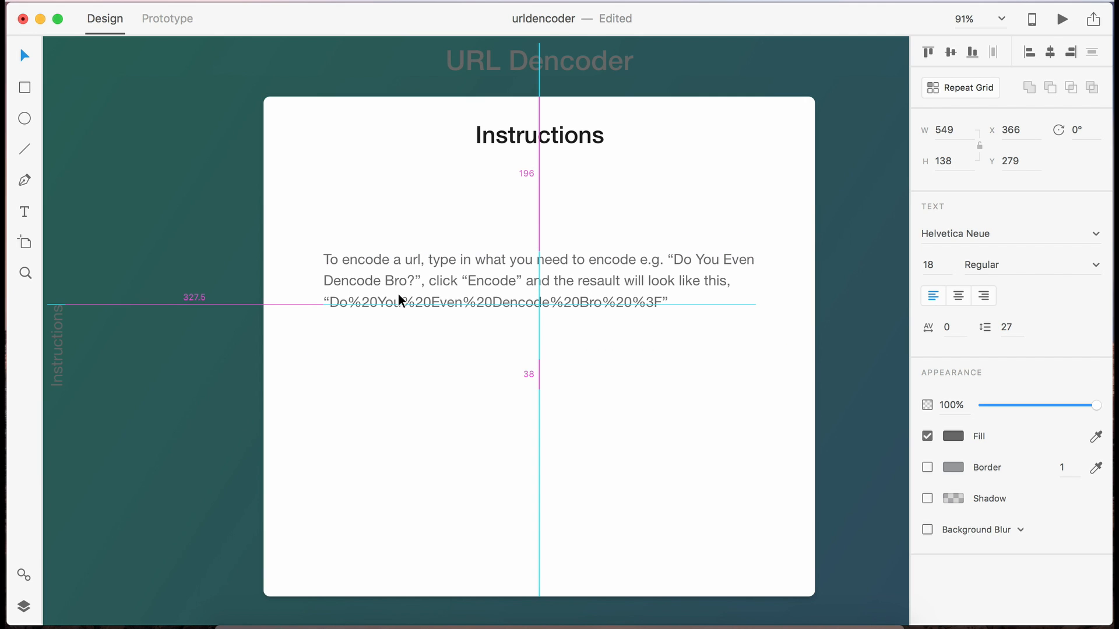
double_click(324, 251)
left_click(327, 236)
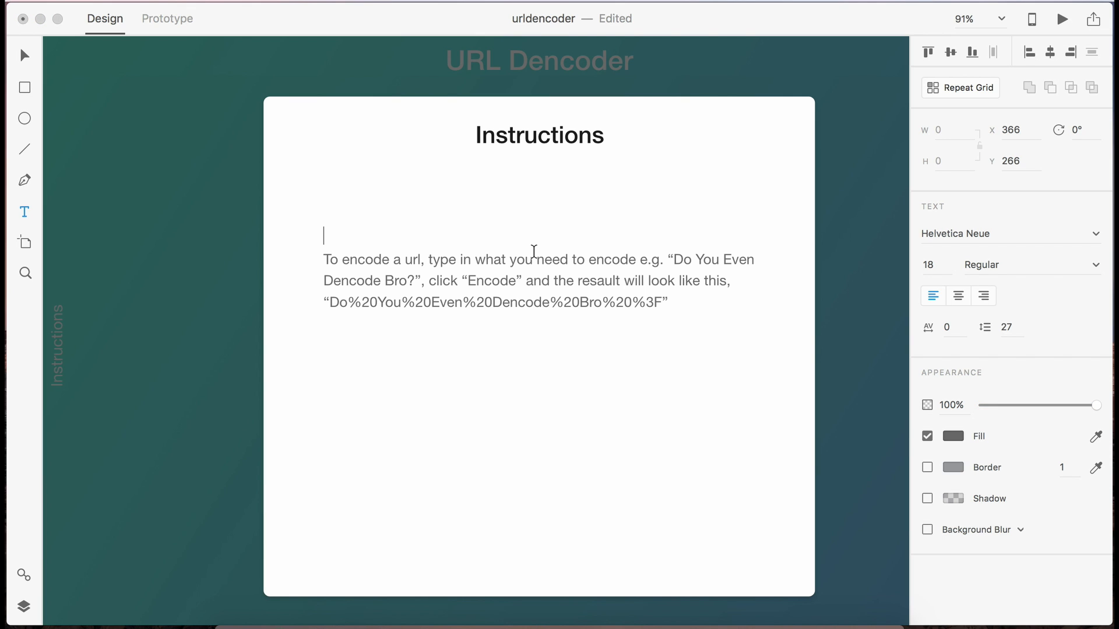
type("En")
type("e")
key("BackSpace")
type("ing")
left_click(24, 55)
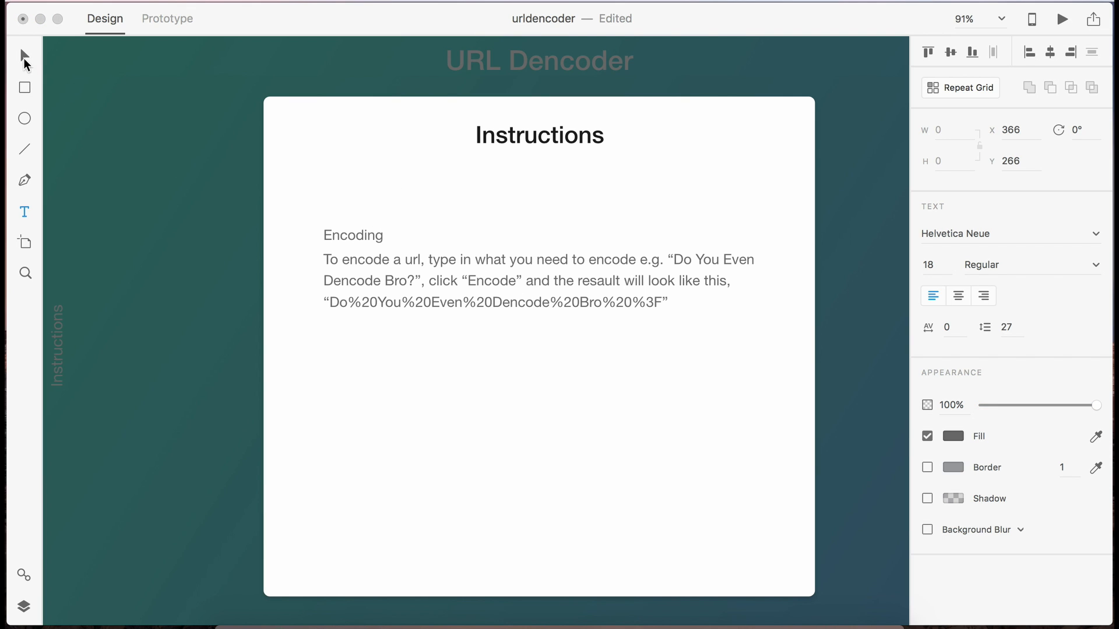
Step: Lower the brightness of the Encoding heading's fill until it is near-black
left_click(953, 436)
left_click(831, 482)
key("shift+Down")
key("shift+Down")
key("shift+Down")
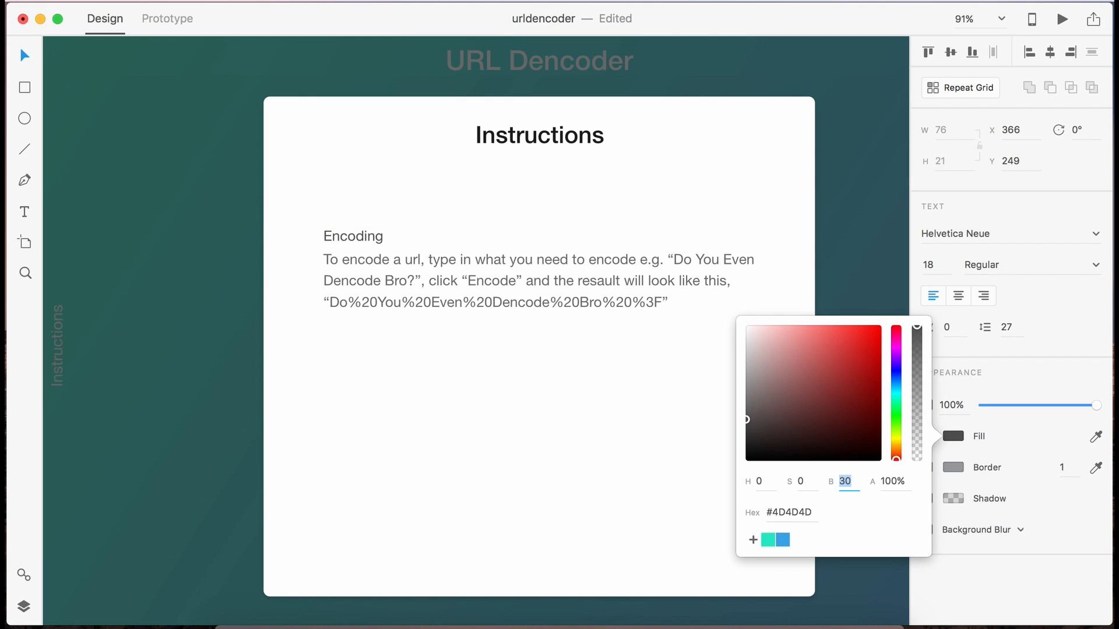
left_click(456, 485)
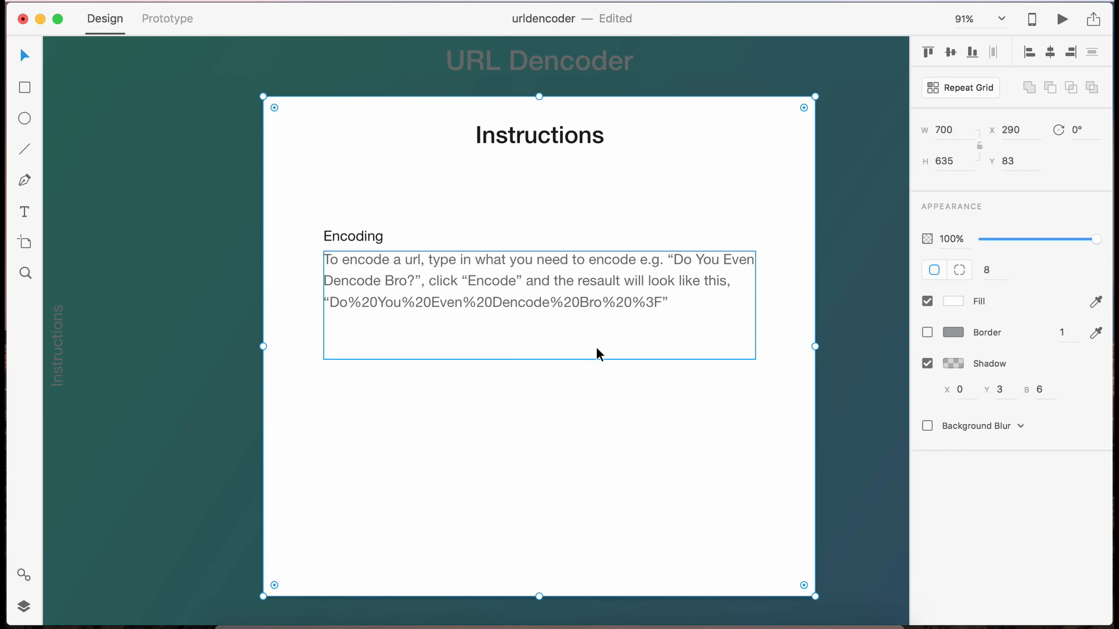
Step: Set the Encoding heading's font weight to Medium
left_click(353, 236)
left_click(981, 263)
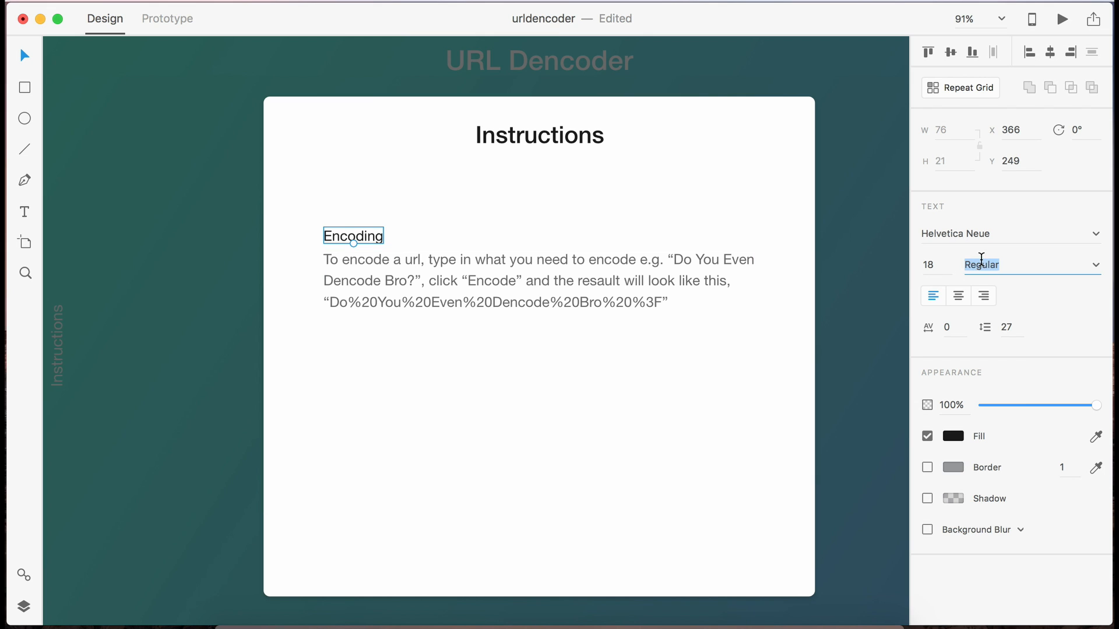
type("Medium")
key("Return")
Step: Move the Encoding heading to Y 247, 10 px above the paragraph and aligned with its left edge
left_click(354, 236)
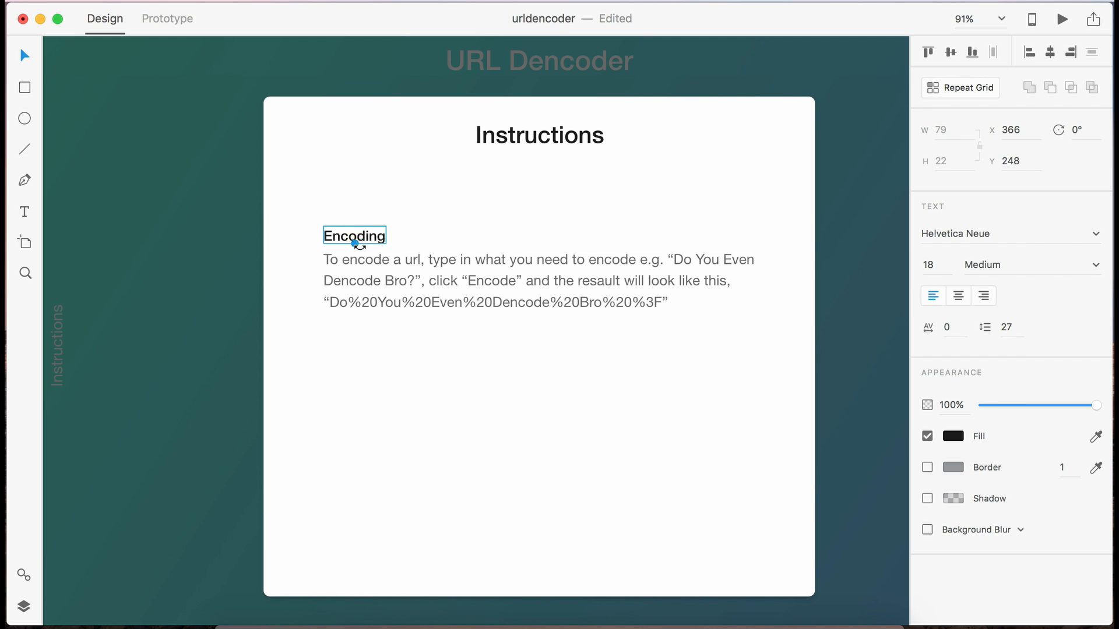
scroll(356, 239, "up", 5)
left_click_drag(353, 235, 353, 244)
left_click(352, 243)
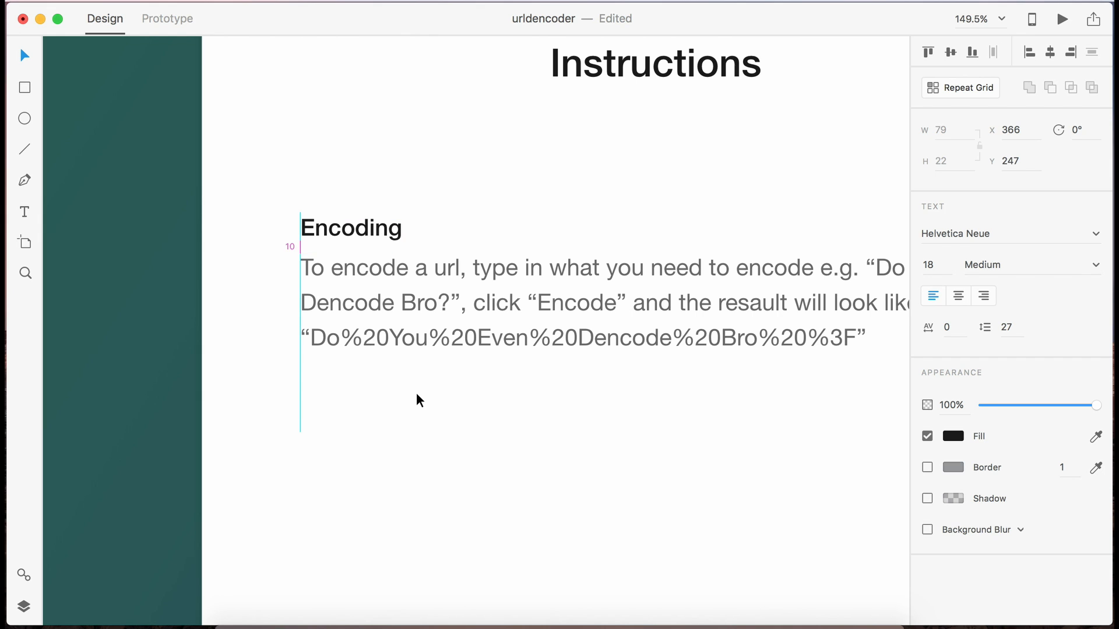
Step: Duplicate the Encoding heading together with its paragraph and place the copy below the original at X 366, Y 400
scroll(416, 392, "down", 5)
left_click(389, 343)
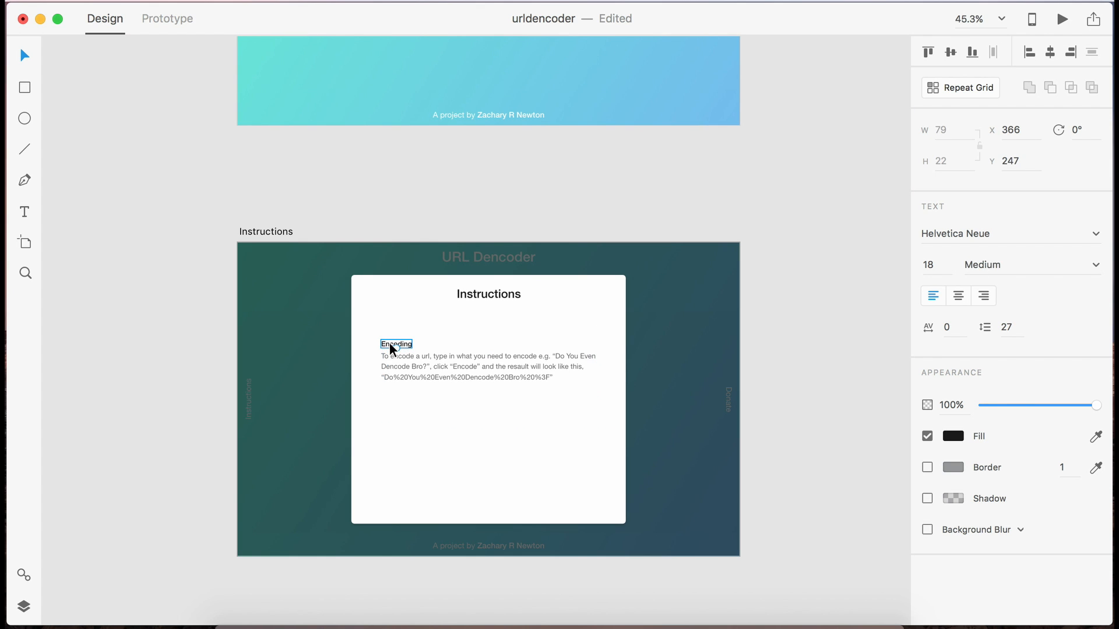
left_click(408, 365, "shift")
left_click_drag(414, 365, 415, 425)
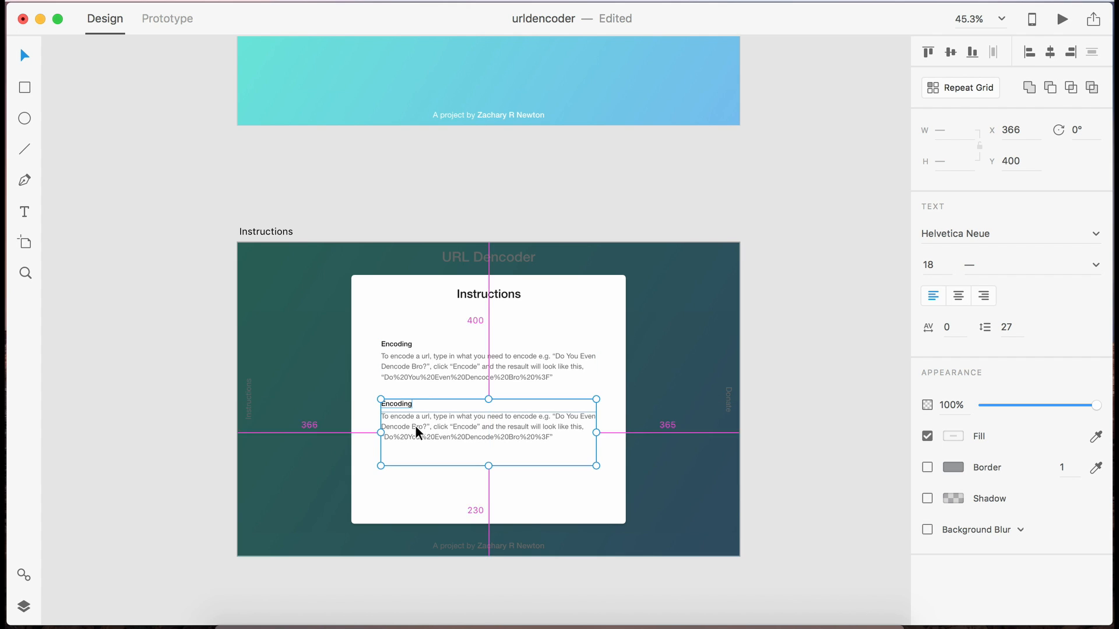
Step: Change the heading of the duplicated block to 'Decoding'
scroll(415, 426, "up", 5)
double_click(368, 383)
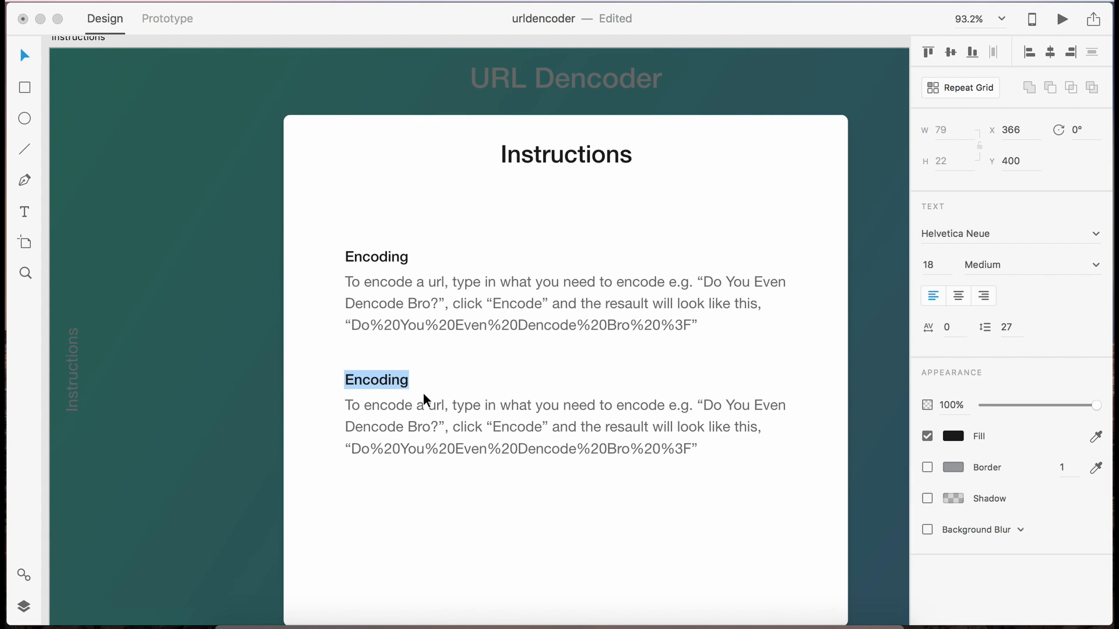
key("Left")
key("shift+Right")
key("shift+Right")
type("De")
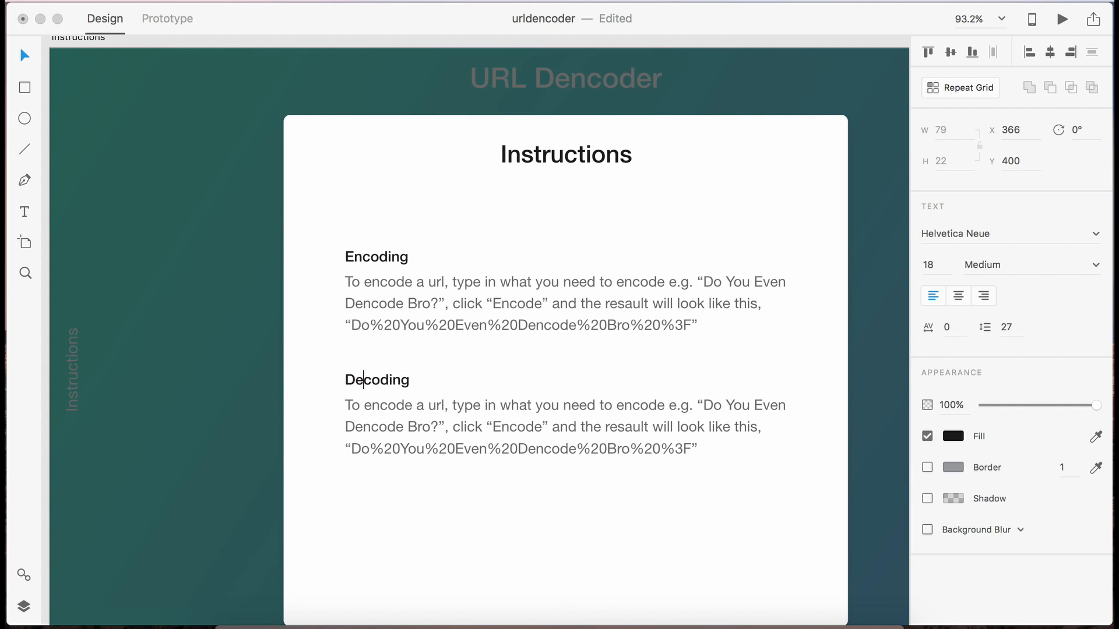
Step: Replace the paragraph under Decoding with 'To decode a url, type in an already encoded url e.g. “'
double_click(486, 420)
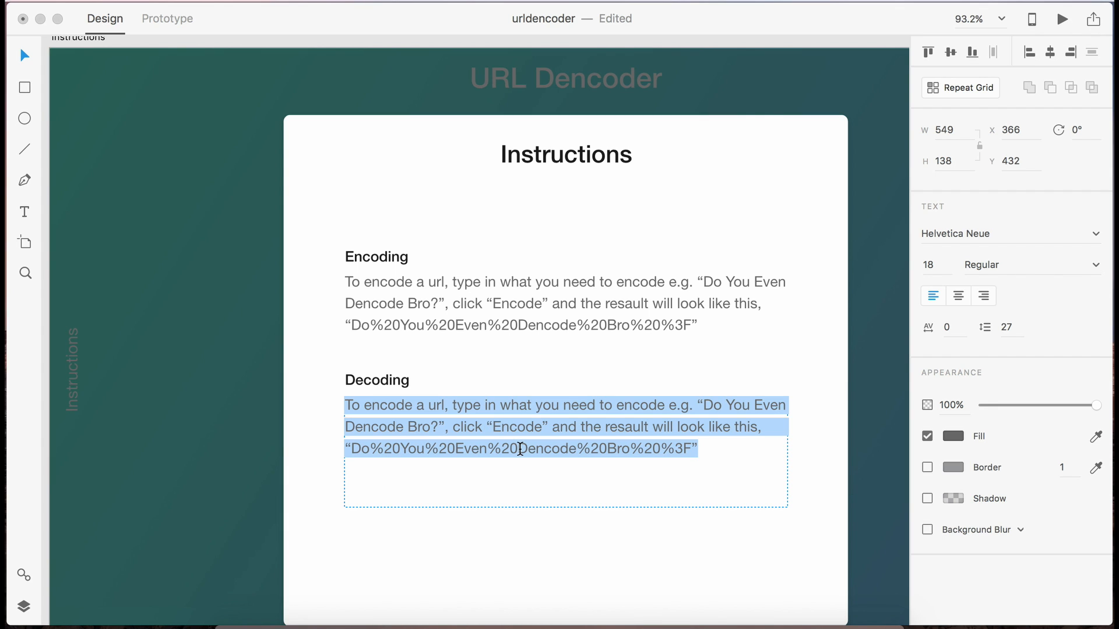
type("TO")
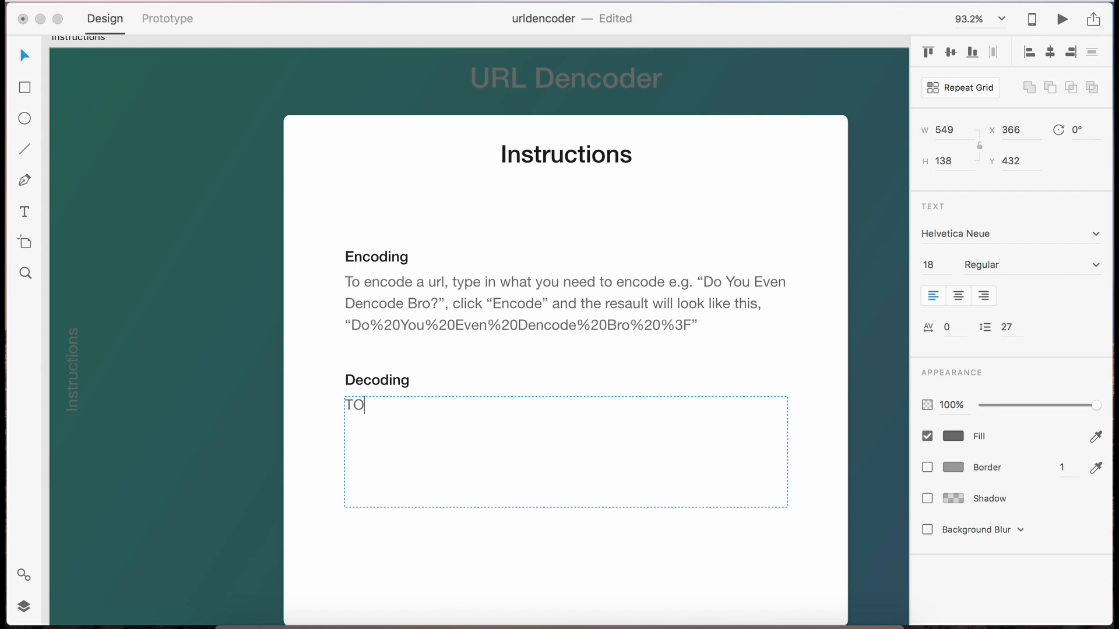
key("BackSpace")
type("o decode a url, ")
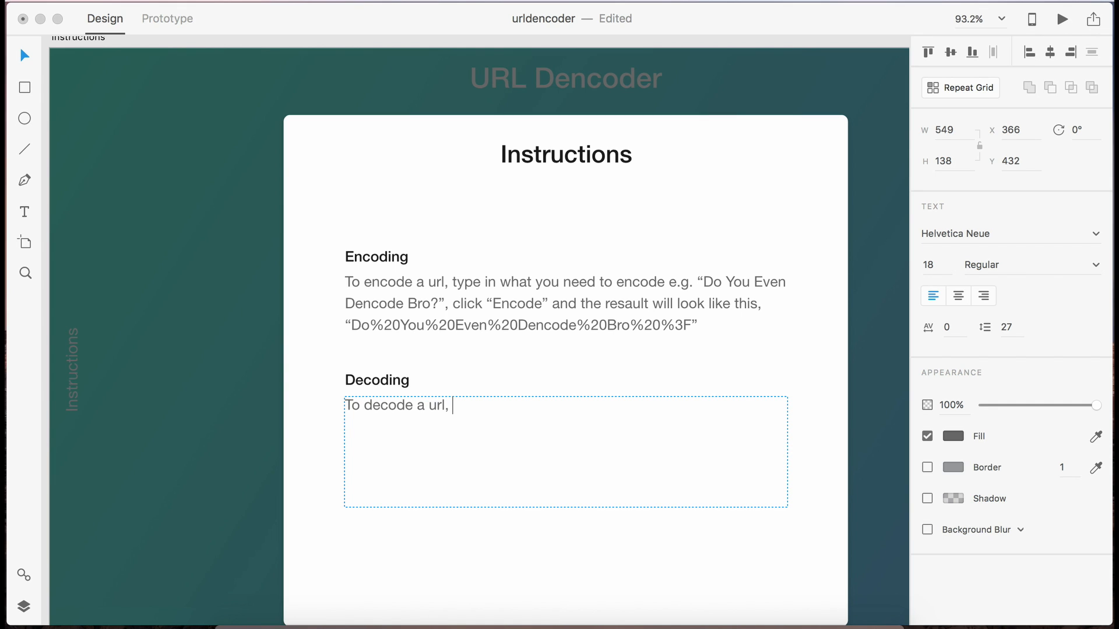
type("type in and")
key("BackSpace")
type("alread")
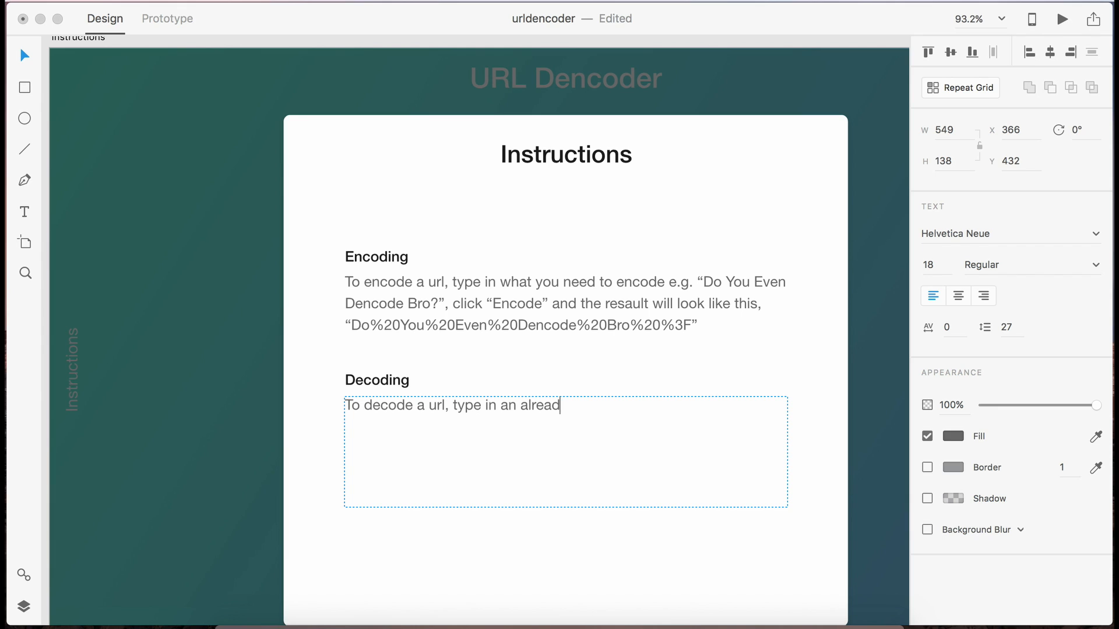
type("y encoded url e.g.")
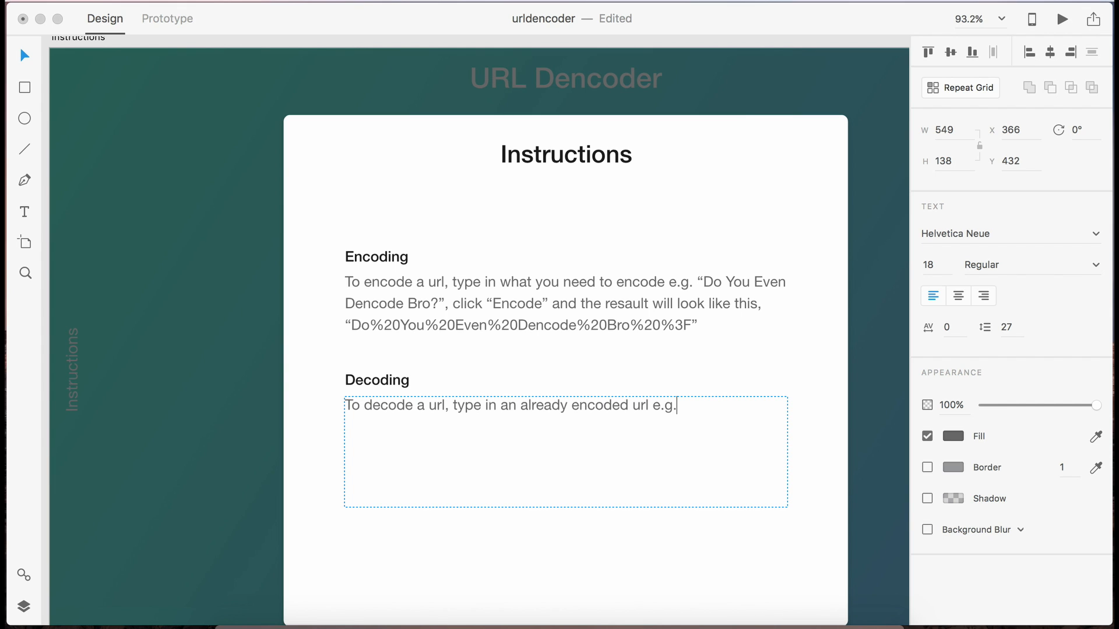
type("“")
Step: Copy 'Do%20You%20Even%20Dencode%20Bro%20%3F' from the Encoding paragraph to the end of the Decoding paragraph
left_click(693, 324)
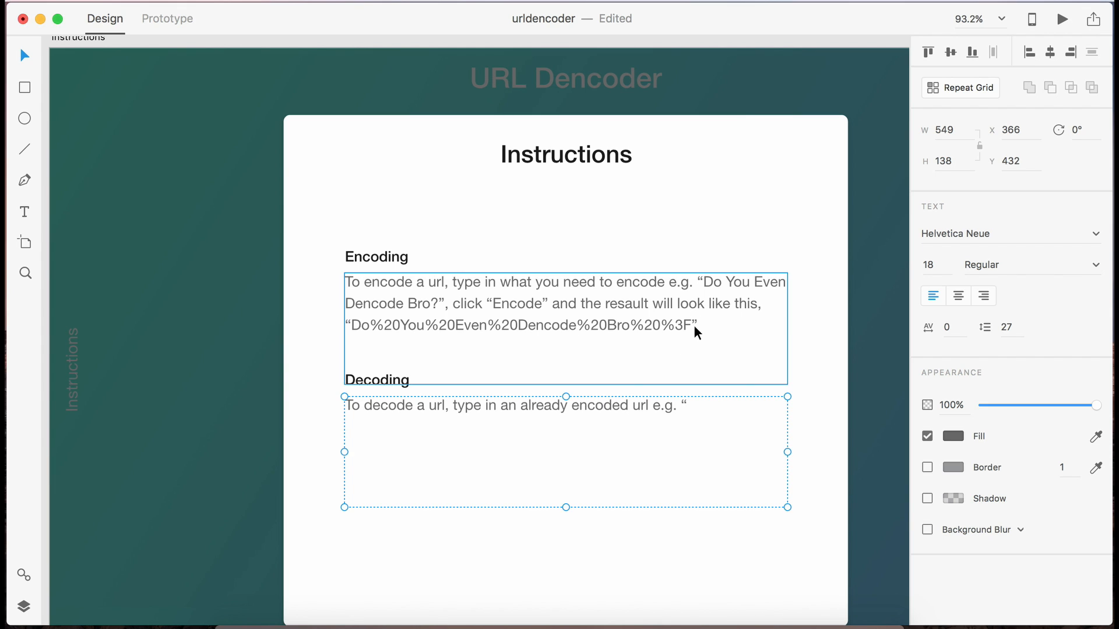
double_click(694, 324)
left_click(691, 324)
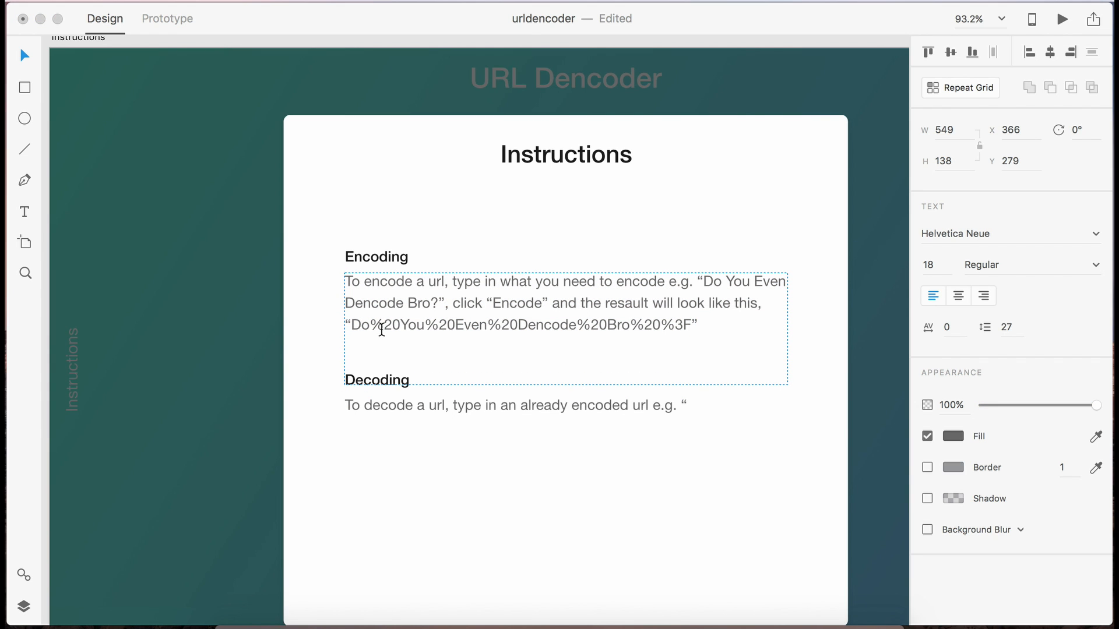
left_click(353, 325, "shift")
key("ctrl+c")
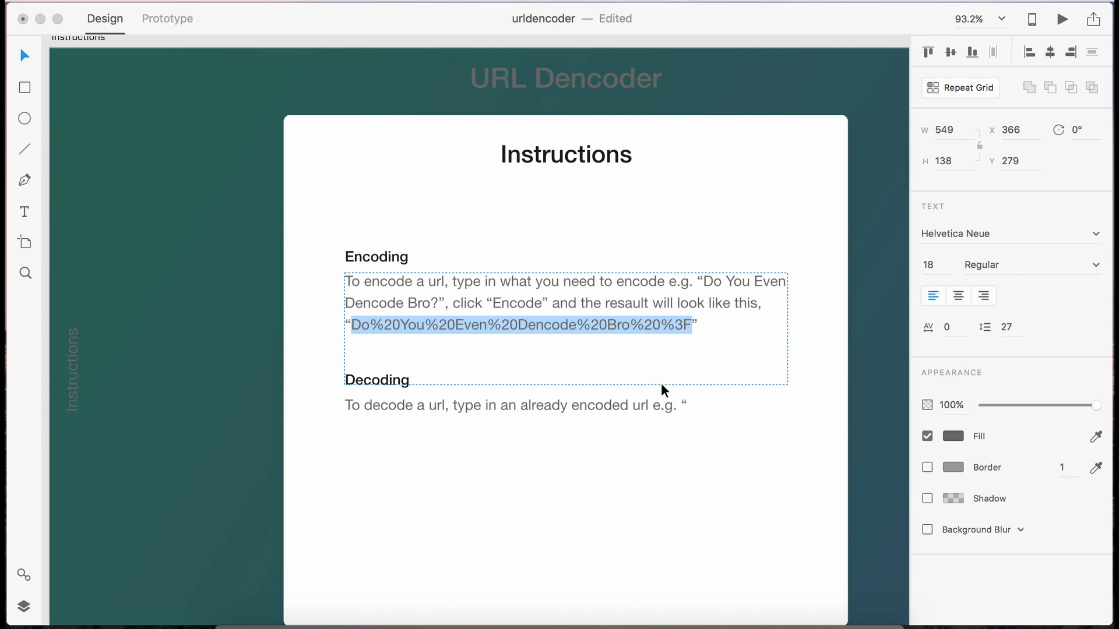
left_click(690, 404)
double_click(690, 403)
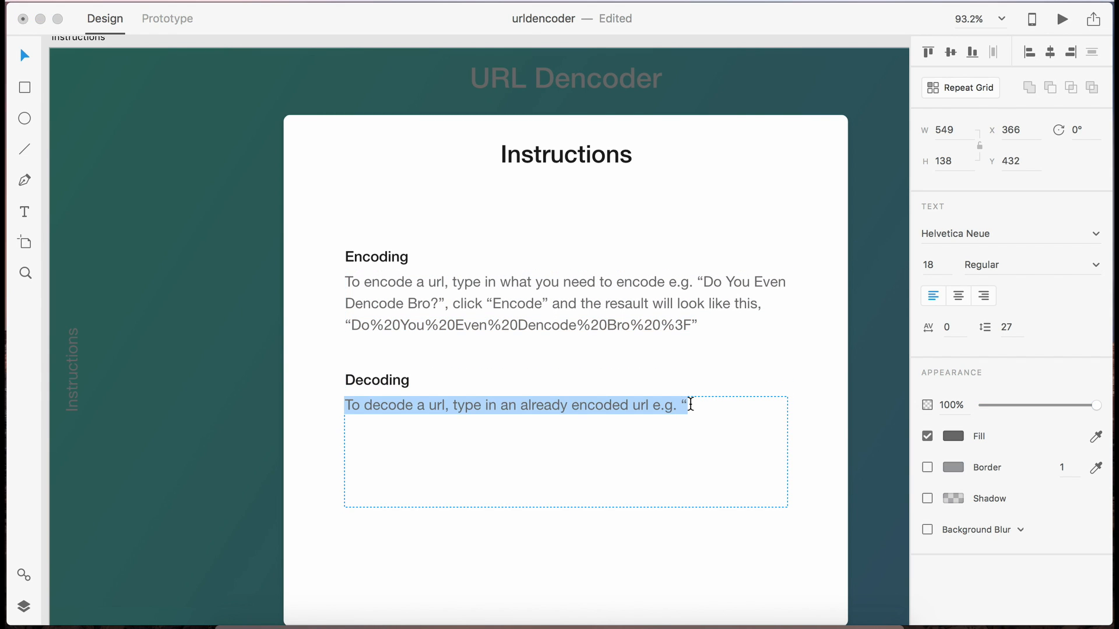
left_click(690, 403)
key("ctrl+v")
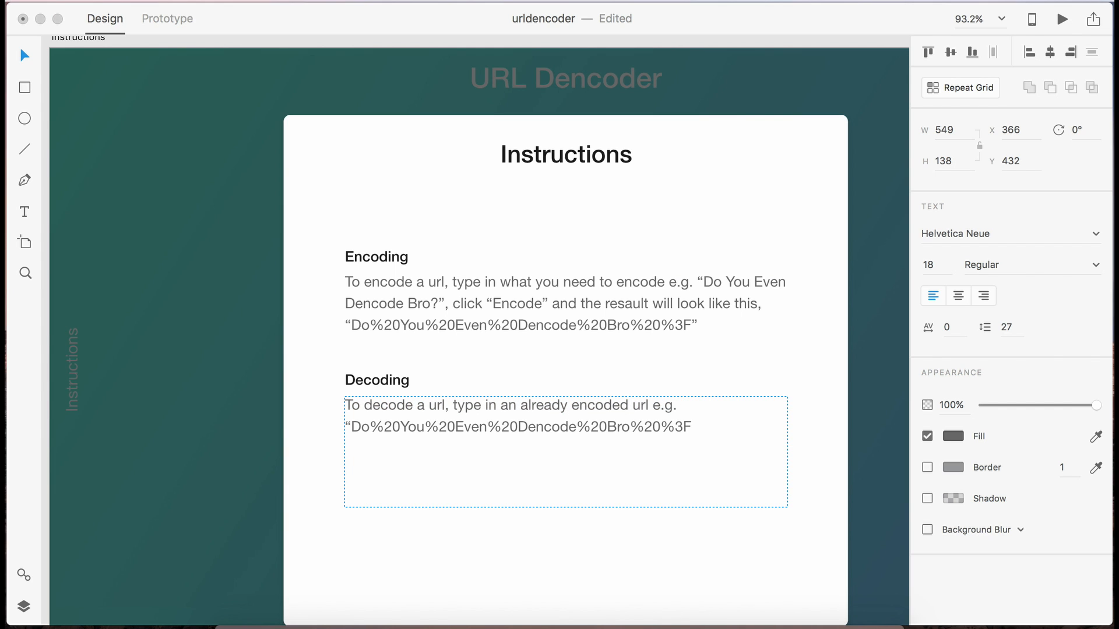
Step: Continue the Decoding paragraph with '”, click “Decode”, and result will look like normal again, “”'
type("”, click \"Decode\"")
key("BackSpace")
type(", and rea")
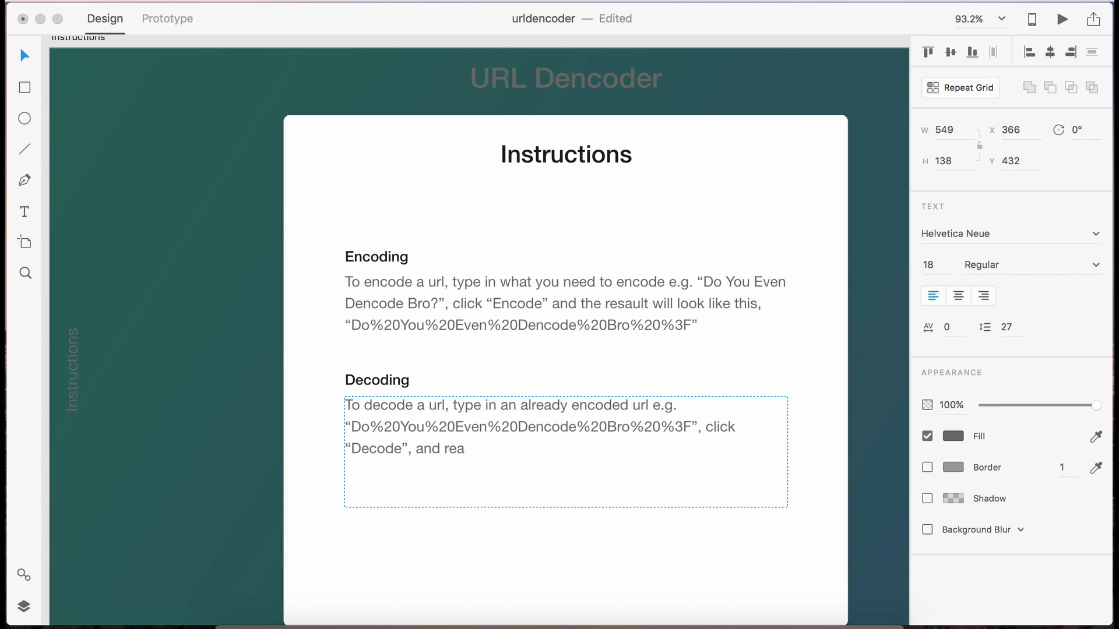
key("BackSpace")
type("sult will look like")
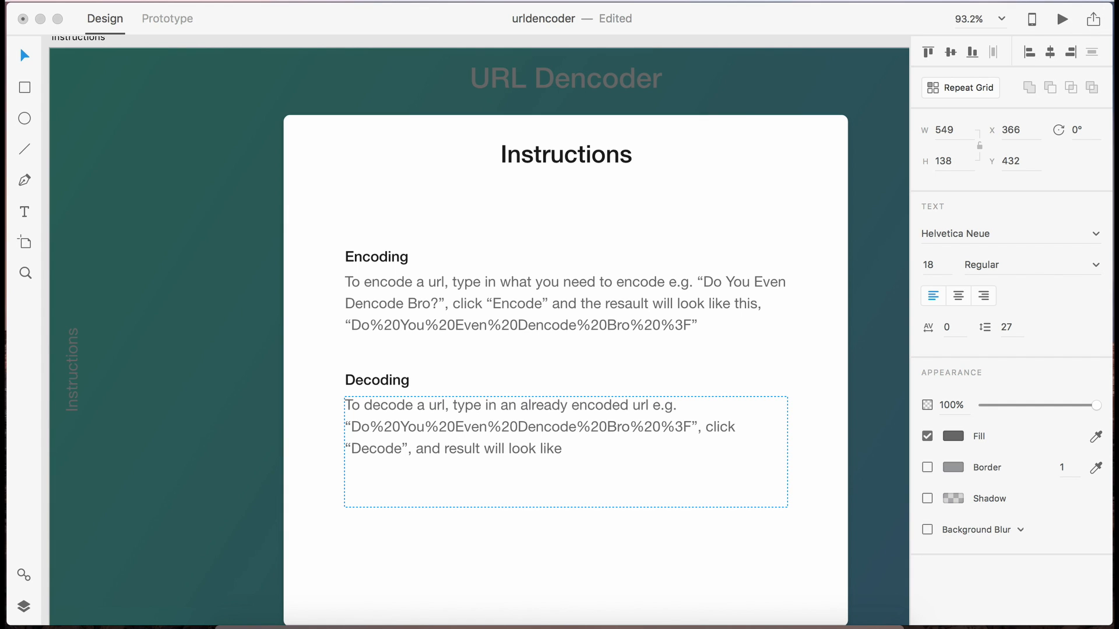
type(" normal again, “”")
Step: Copy 'Do You Even Dencode Bro?' from the Encoding paragraph into the final quotation marks of the Decoding paragraph
left_click(705, 278)
double_click(706, 278)
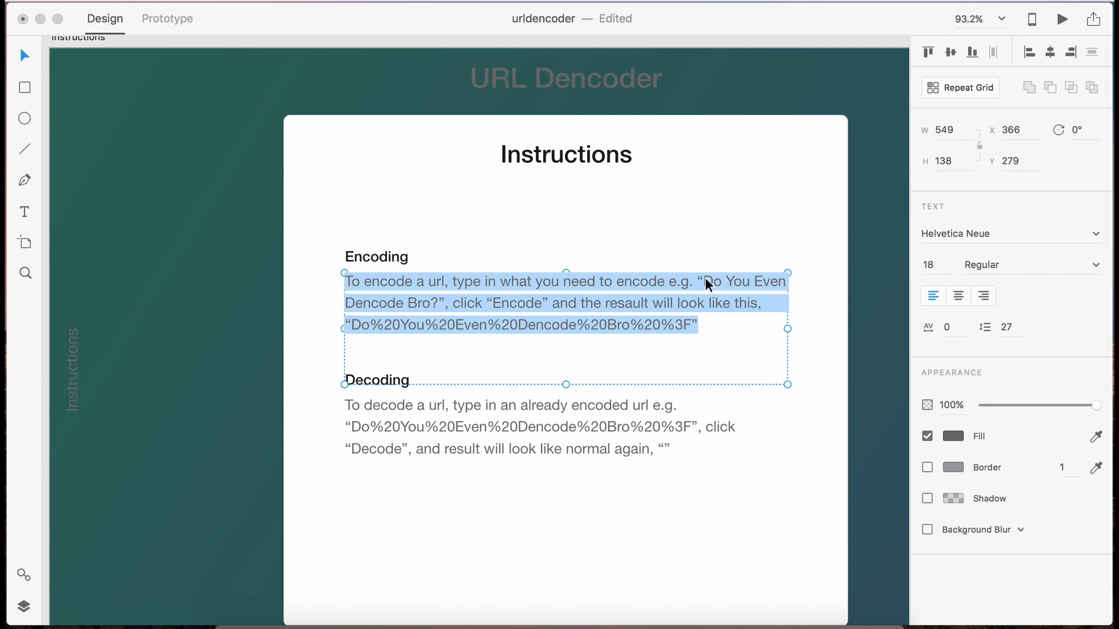
left_click(717, 281)
double_click(704, 279)
left_click(682, 288)
left_click(437, 304, "shift")
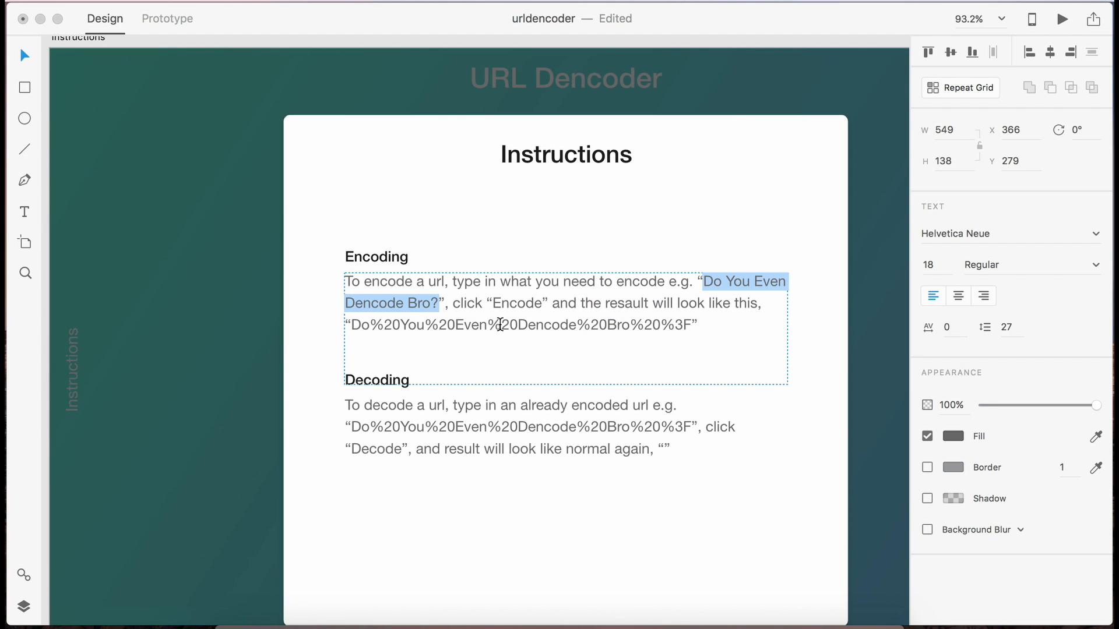
left_click(663, 442)
double_click(663, 441)
left_click(698, 464)
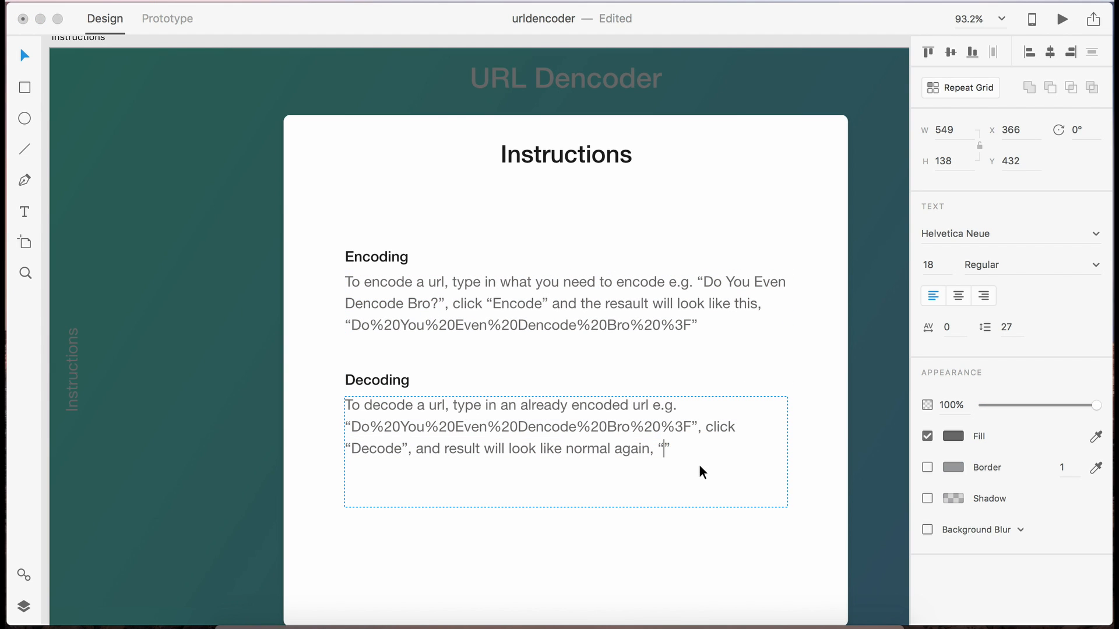
type("Do You Even Dencode Bro?\"")
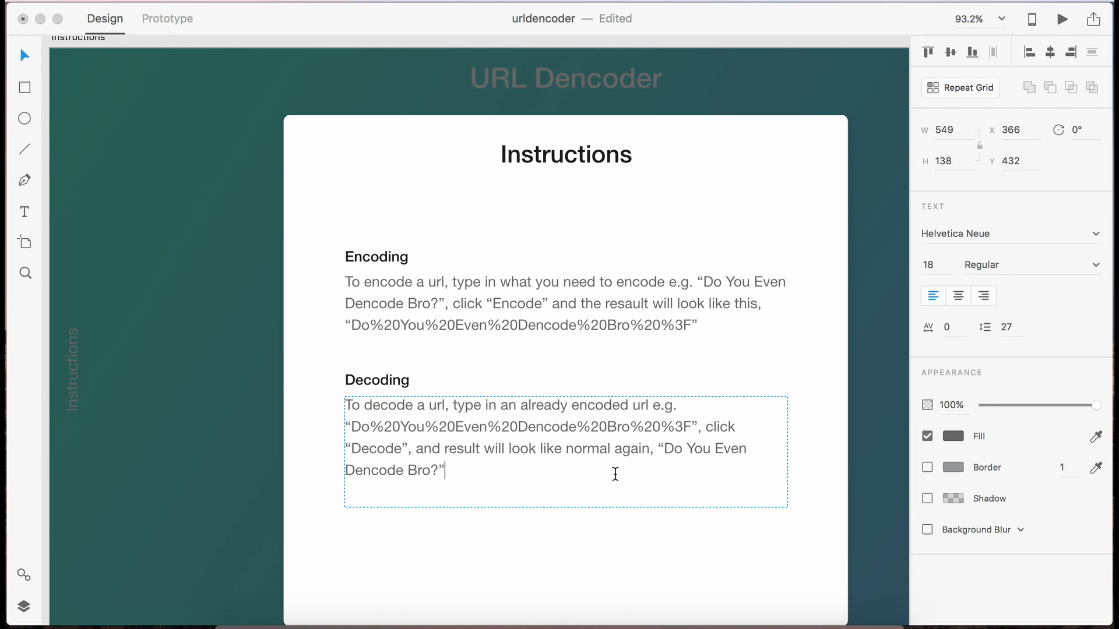
Step: End both the Decoding and Encoding paragraphs with a period and save the document
type(".")
double_click(699, 324)
left_click(700, 325)
type(".")
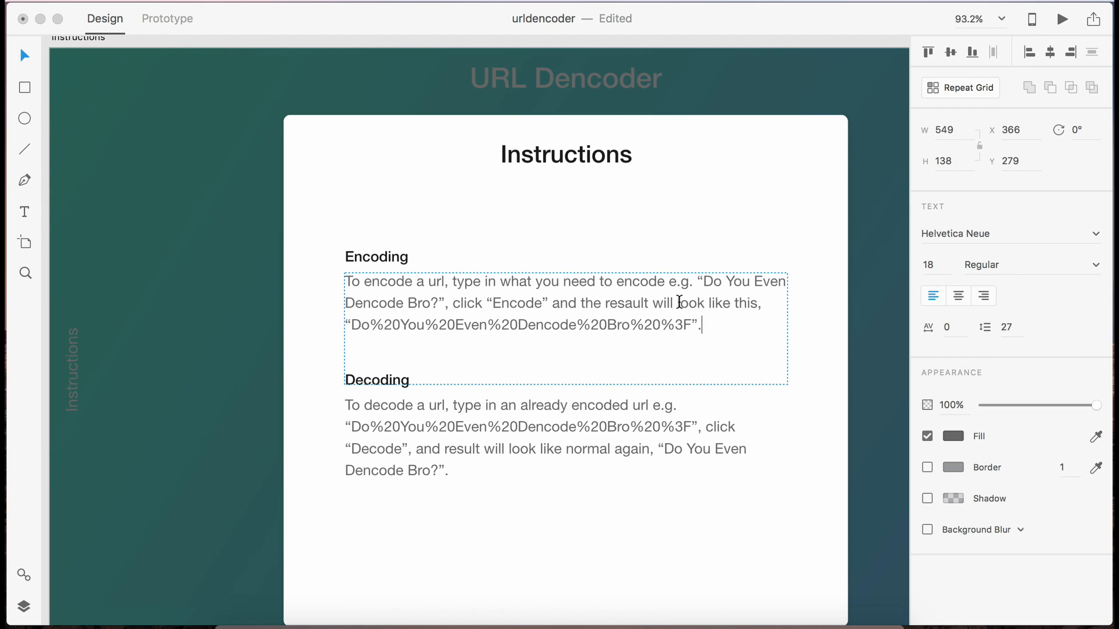
key("Escape")
key("super+s")
left_click(586, 518)
scroll(586, 518, "down", 5)
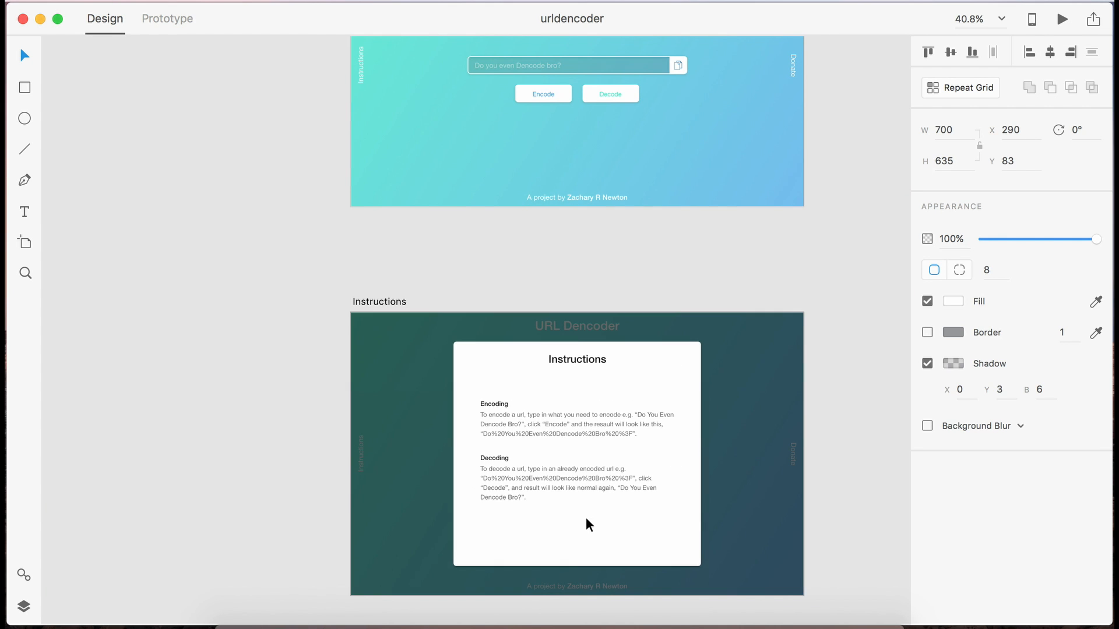
left_click(300, 453)
scroll(300, 453, "up", 4)
scroll(301, 453, "right", 2)
scroll(300, 453, "right", 3)
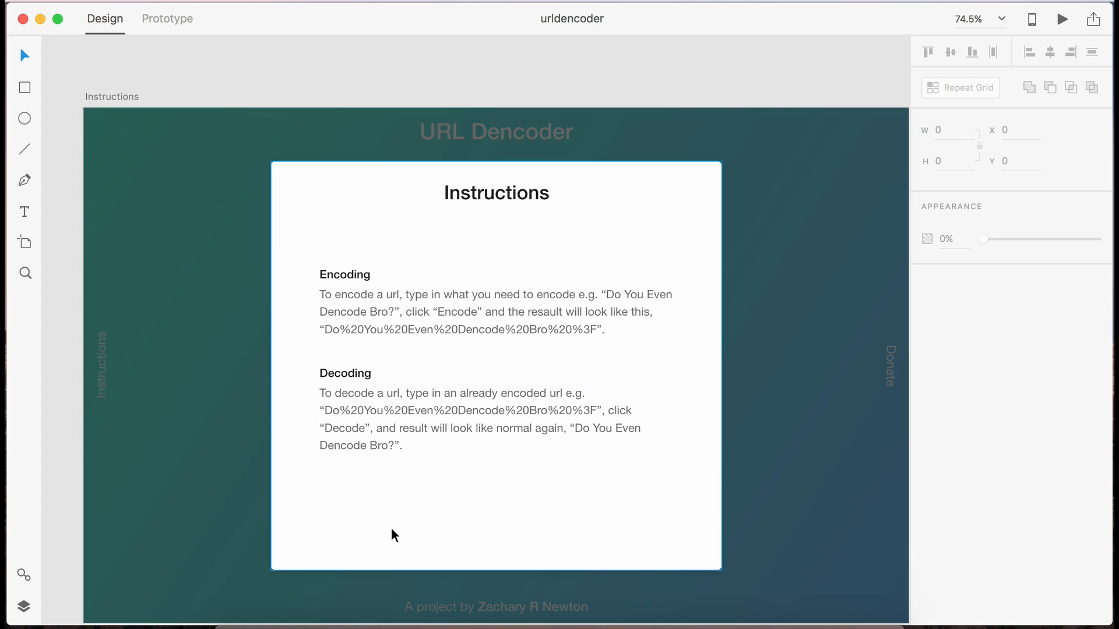
scroll(390, 526, "down", 3)
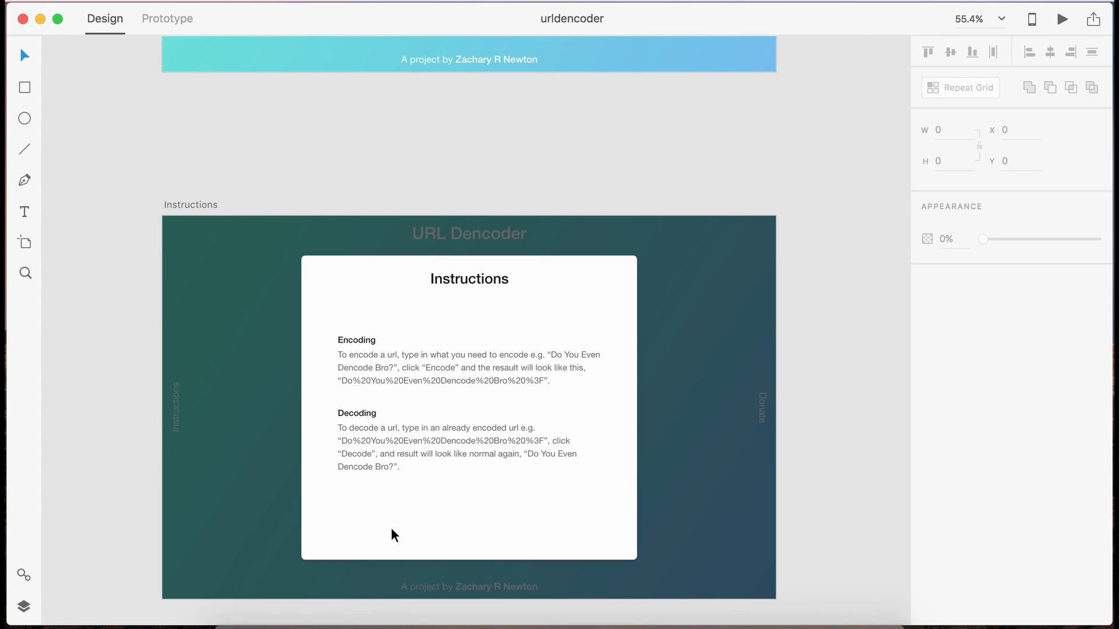
Step: Try to group the Encoding heading with its paragraph
left_click(365, 340)
left_click(369, 367, "shift")
key("super+g")
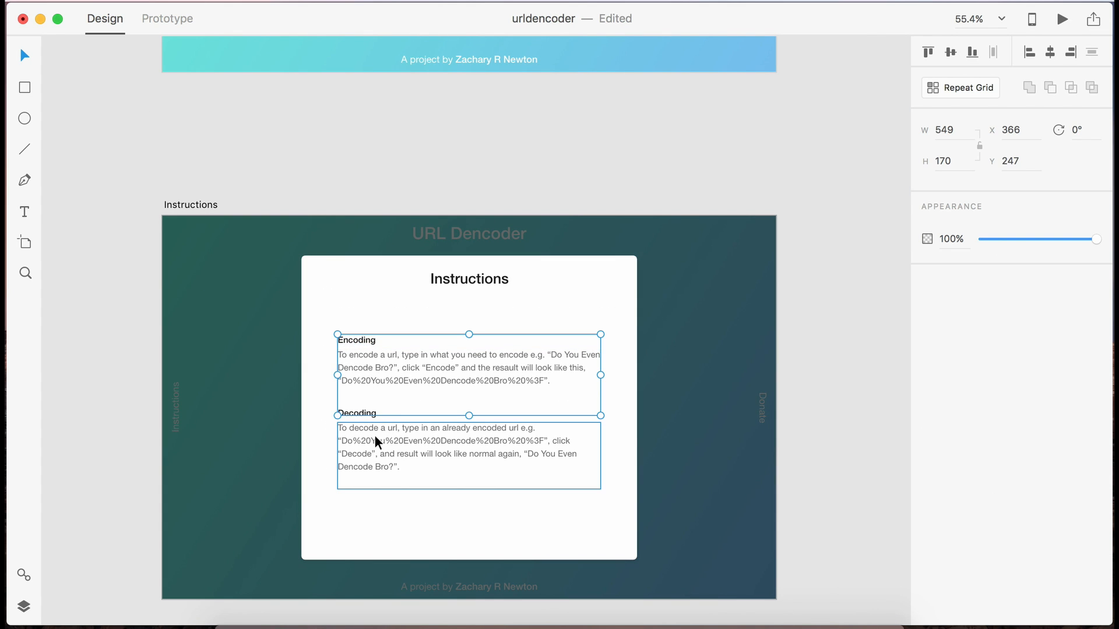
key("super+z")
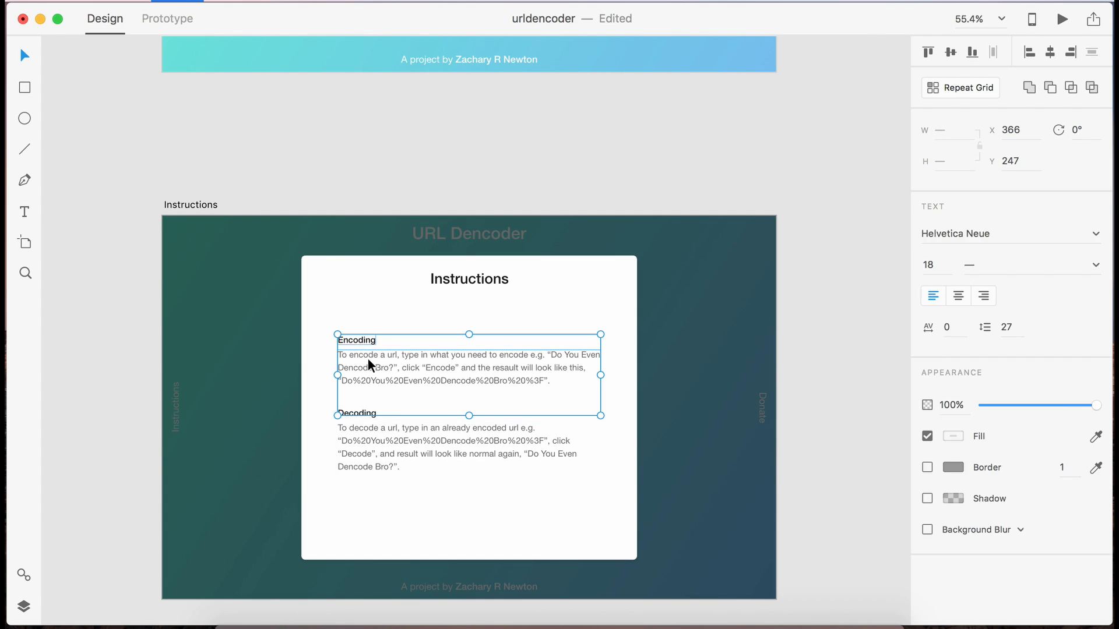
Step: Set the width of the Encoding paragraph's text box to 600
left_click(320, 362)
scroll(320, 362, "up", 4)
left_click(397, 356)
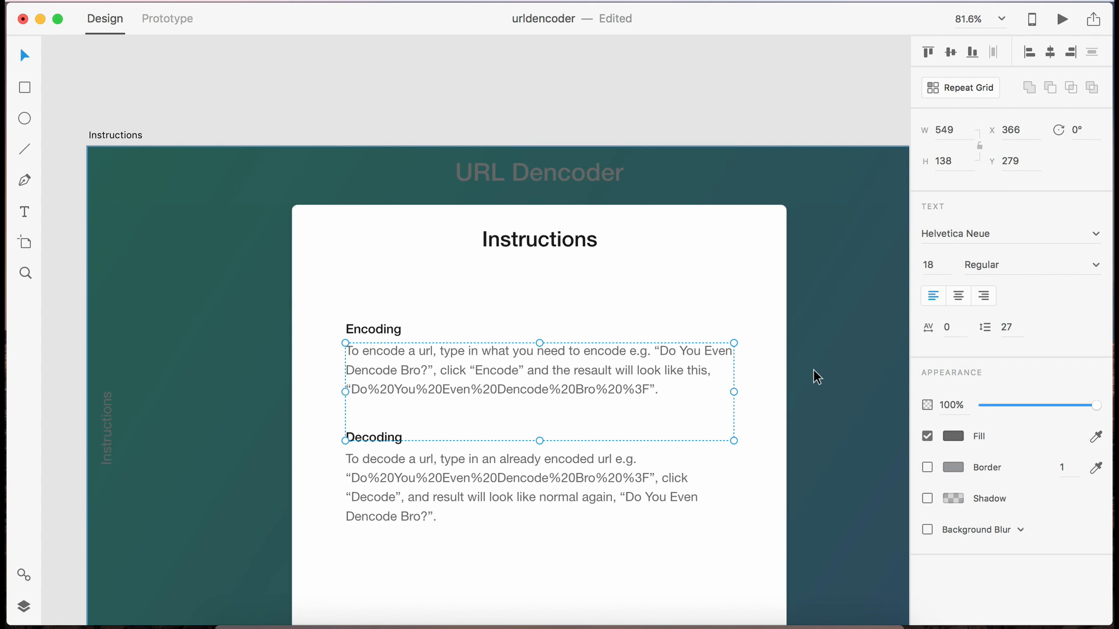
left_click(945, 132)
type("600")
key("Return")
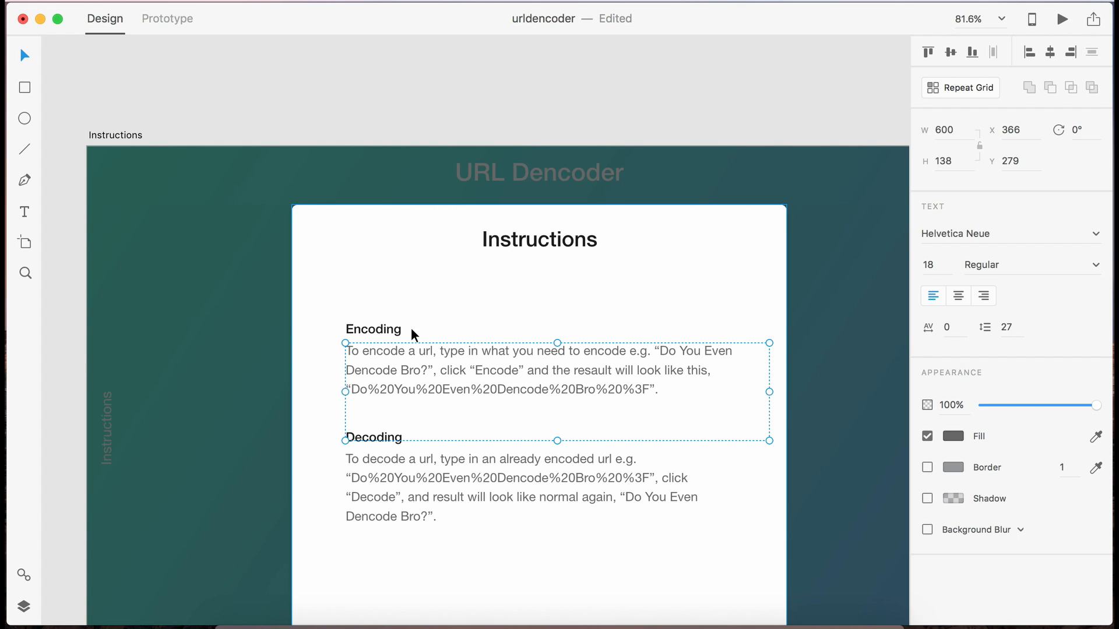
Step: Group the Encoding heading with its paragraph and centre the group horizontally on the artboard
double_click(369, 328)
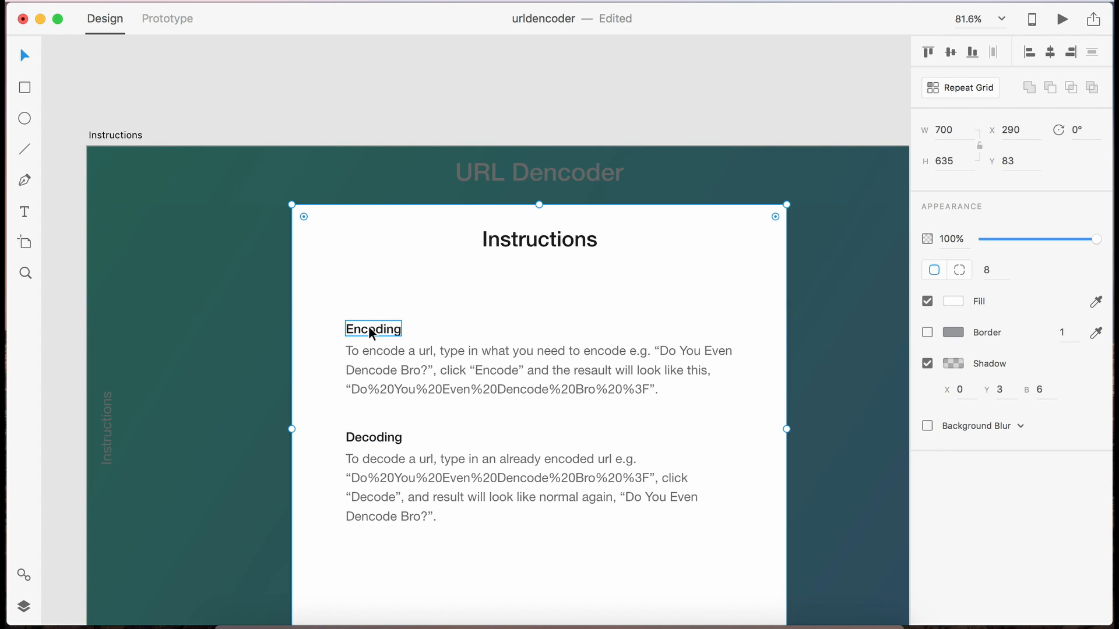
left_click(377, 364, "shift")
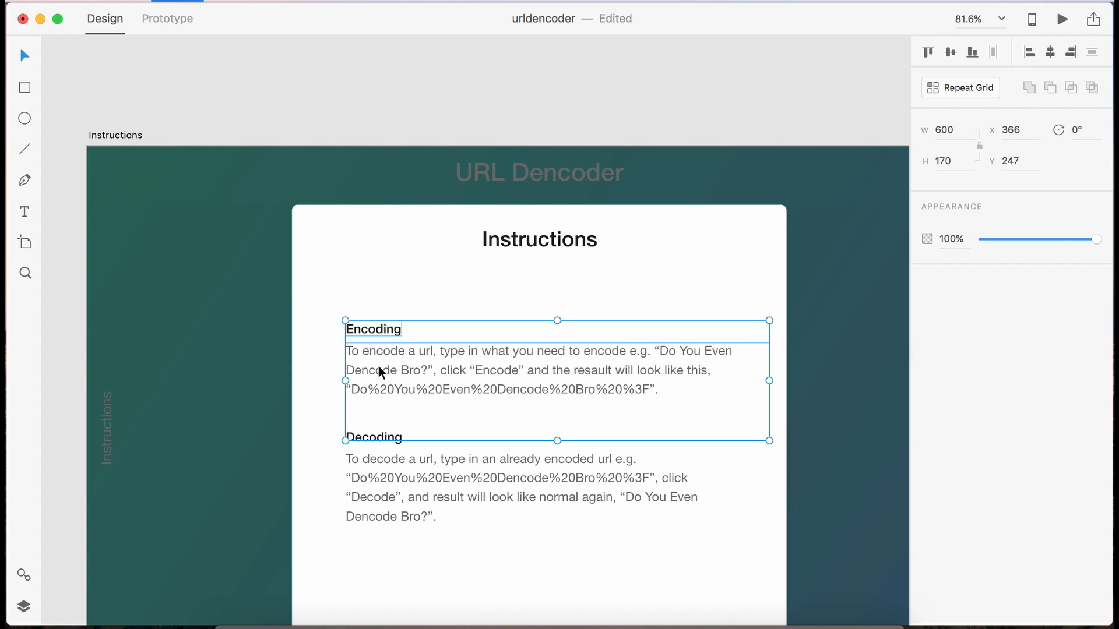
left_click(1050, 52)
Step: Set the width of the Decoding paragraph's text box to 600
left_click(498, 470)
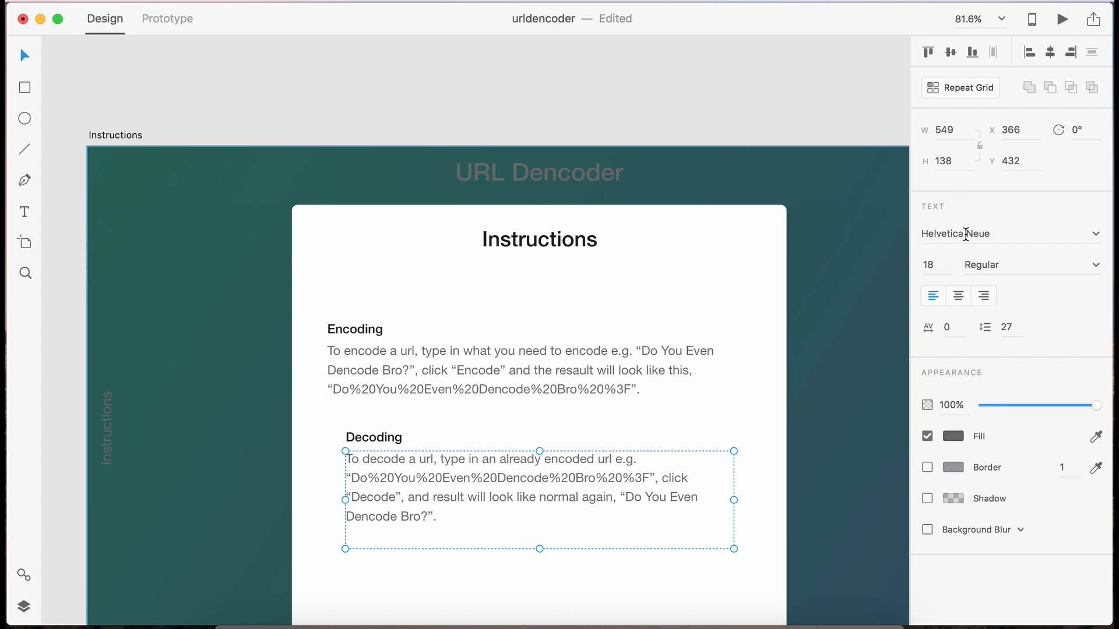
double_click(948, 128)
type("600")
key("Return")
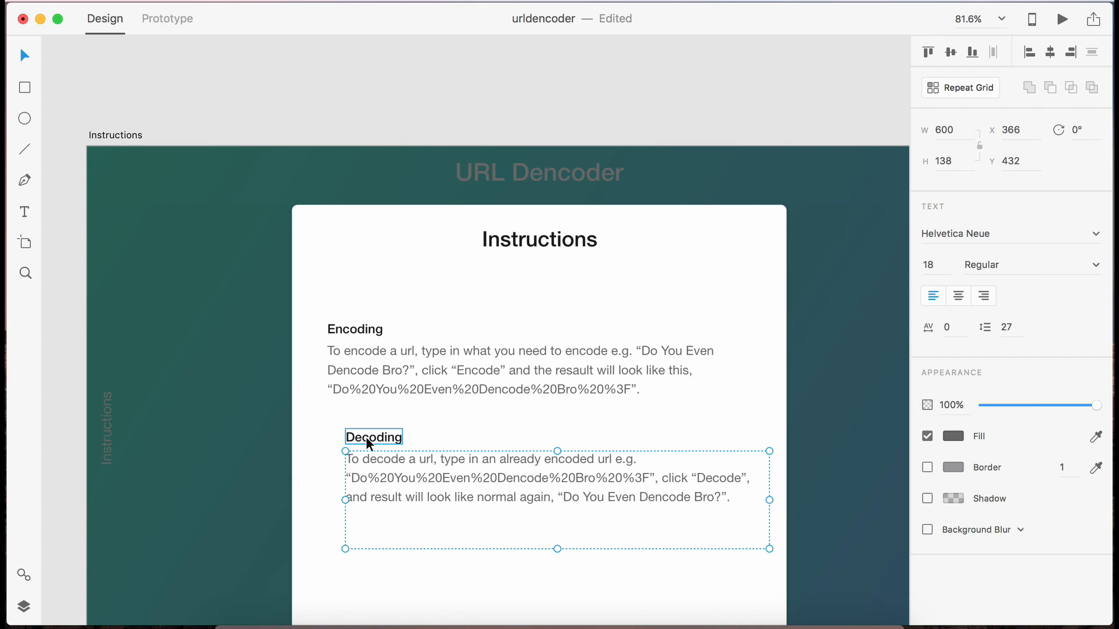
Step: Group the Decoding heading and paragraph, centred horizontally on the artboard, and save the document
left_click(366, 439)
left_click(379, 459, "shift")
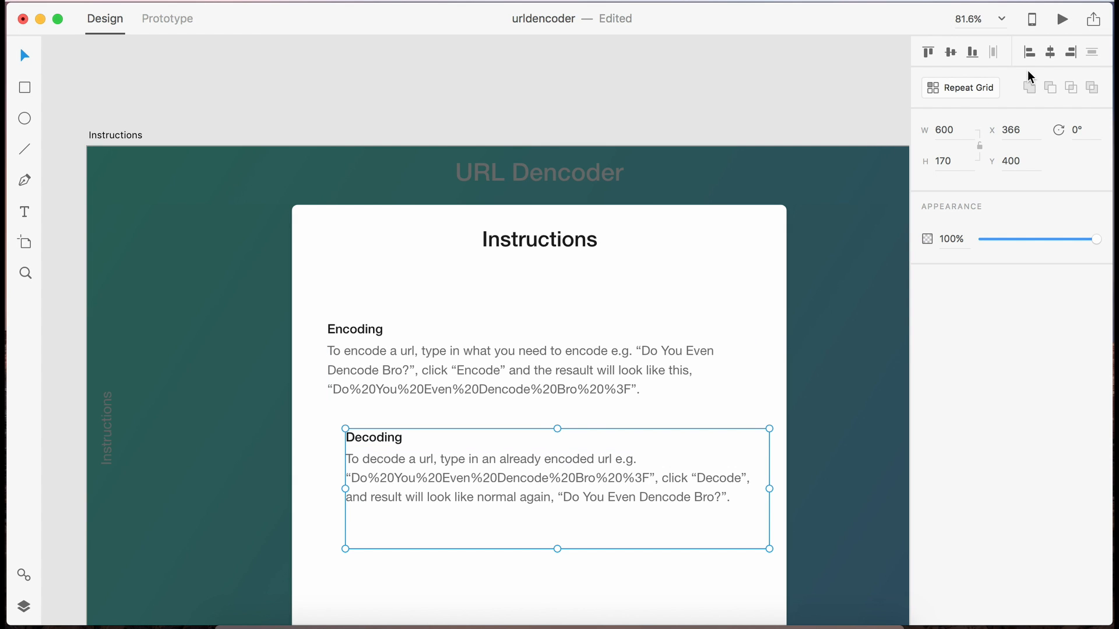
left_click(1049, 57)
scroll(719, 282, "down", 5)
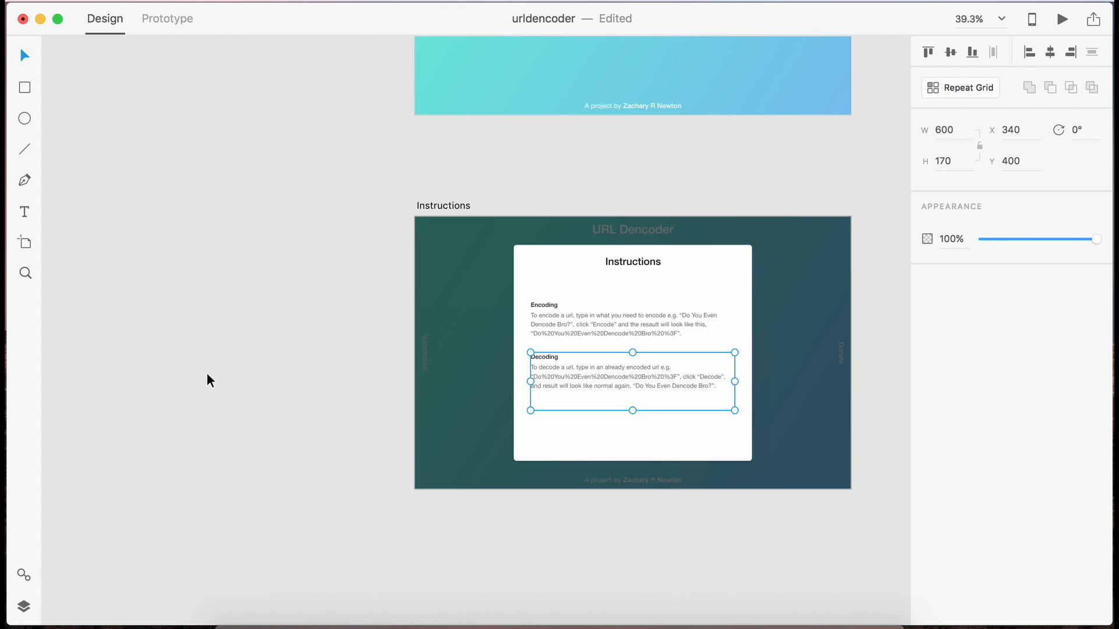
left_click(210, 372)
key("super+s")
Step: Draw a rectangle about 172 px wide below the Decoding section, near the card's lower edge, and set its height to 50
scroll(345, 391, "up", 3)
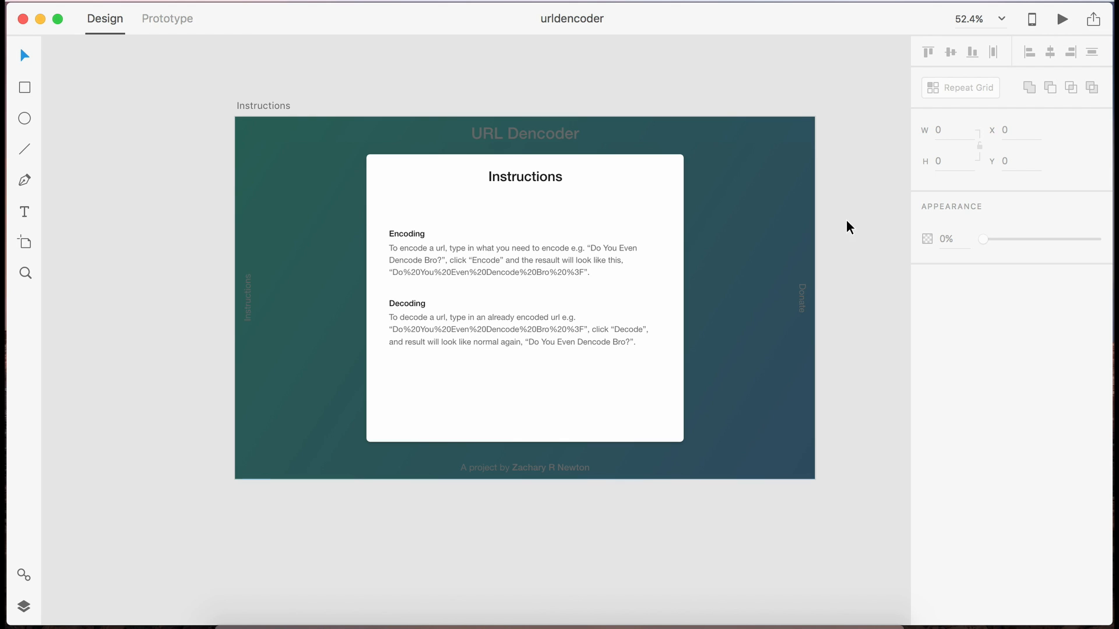
left_click(795, 129)
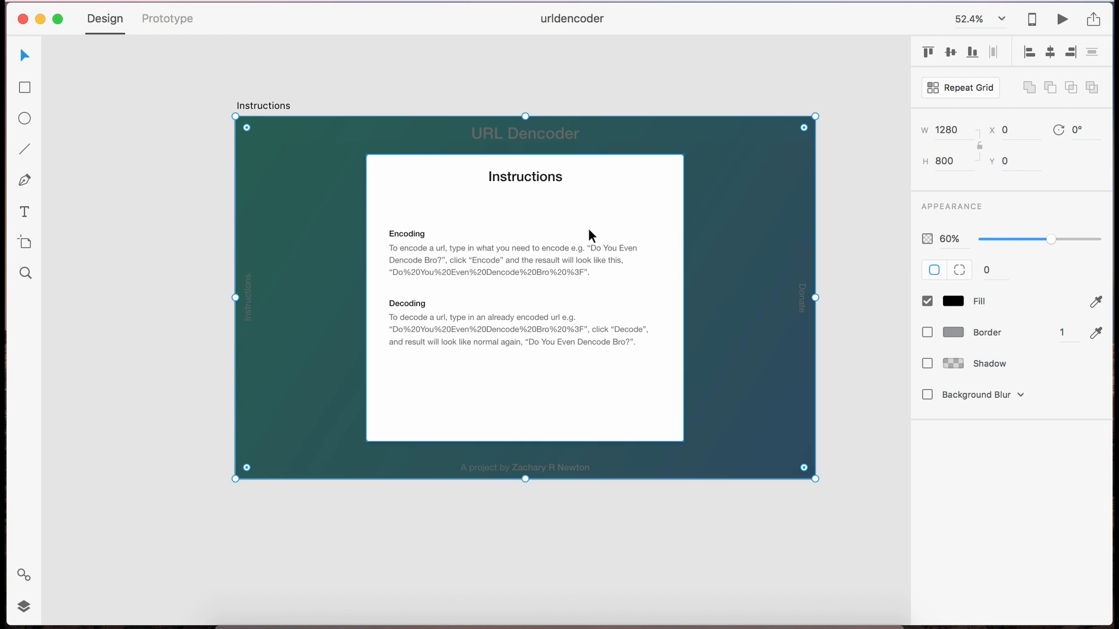
scroll(589, 228, "up", 5)
scroll(547, 264, "down", 5)
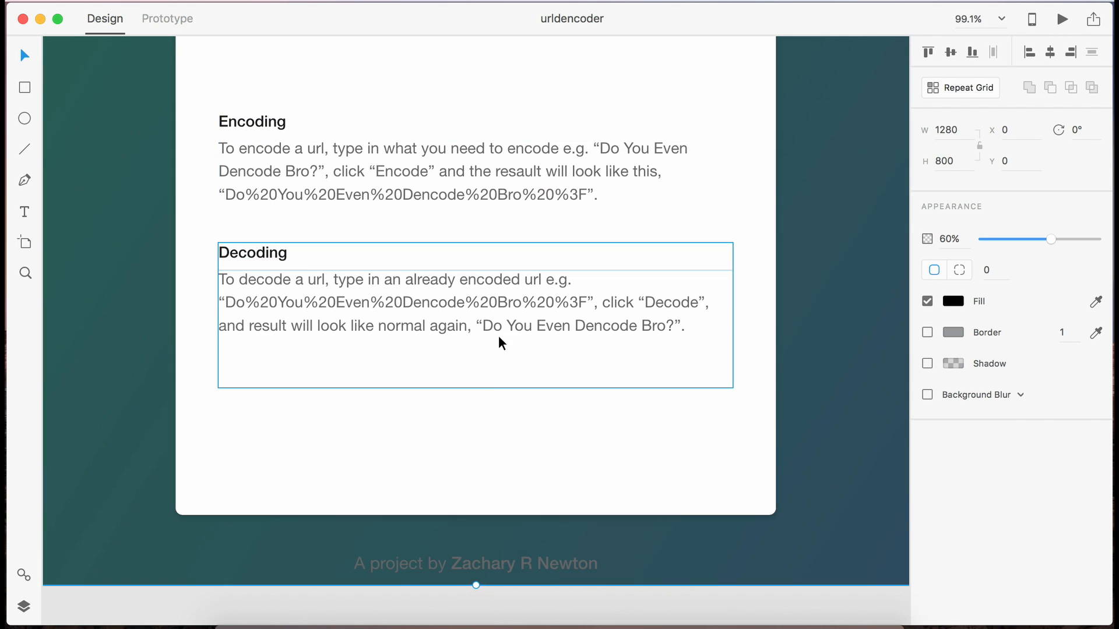
key("r")
mouse_move(414, 418)
left_mouse_down()
mouse_move(459, 449)
mouse_move(575, 473)
mouse_move(562, 476)
left_mouse_up()
left_click(952, 163)
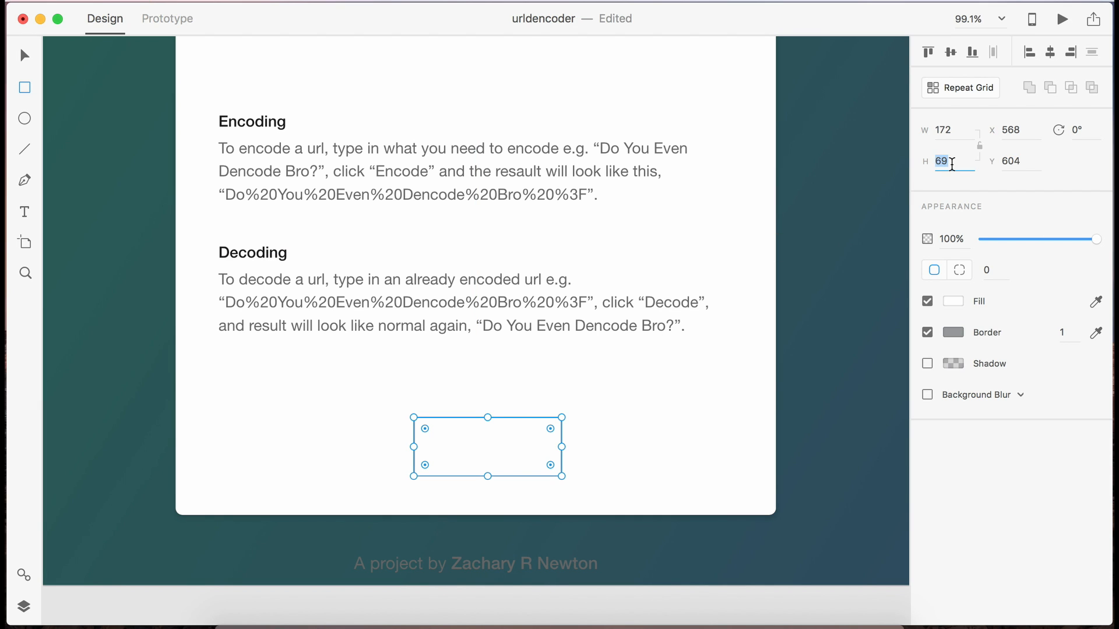
type("50")
key("Return")
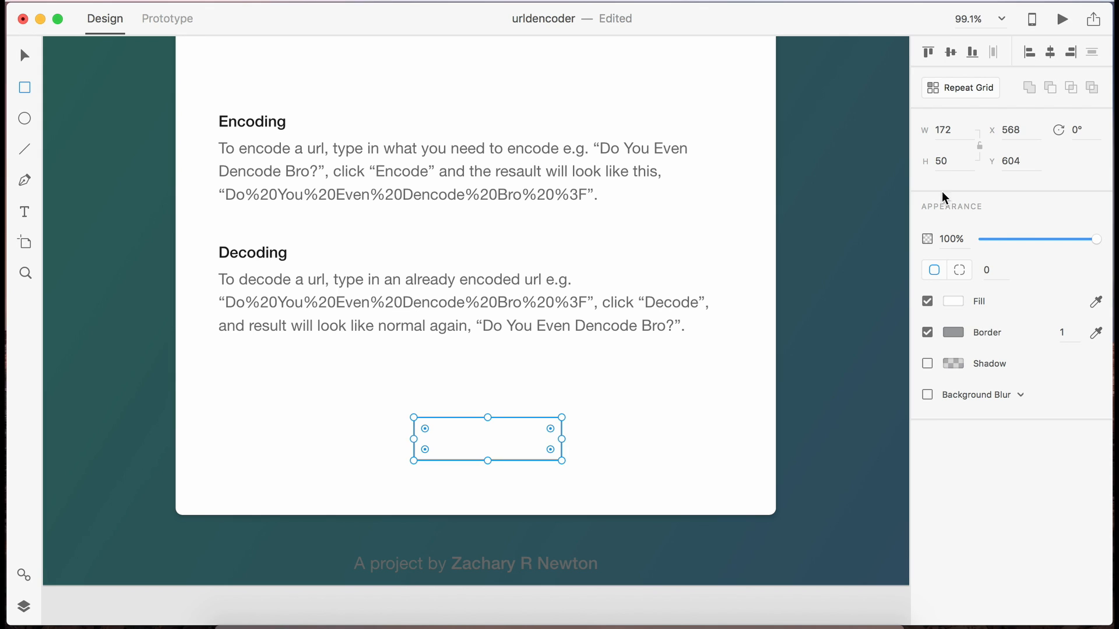
Step: Set the width of the button rectangle below the Decoding section to 170
left_click(944, 129)
type("172")
key("Return")
left_click(941, 130)
type("170")
key("Return")
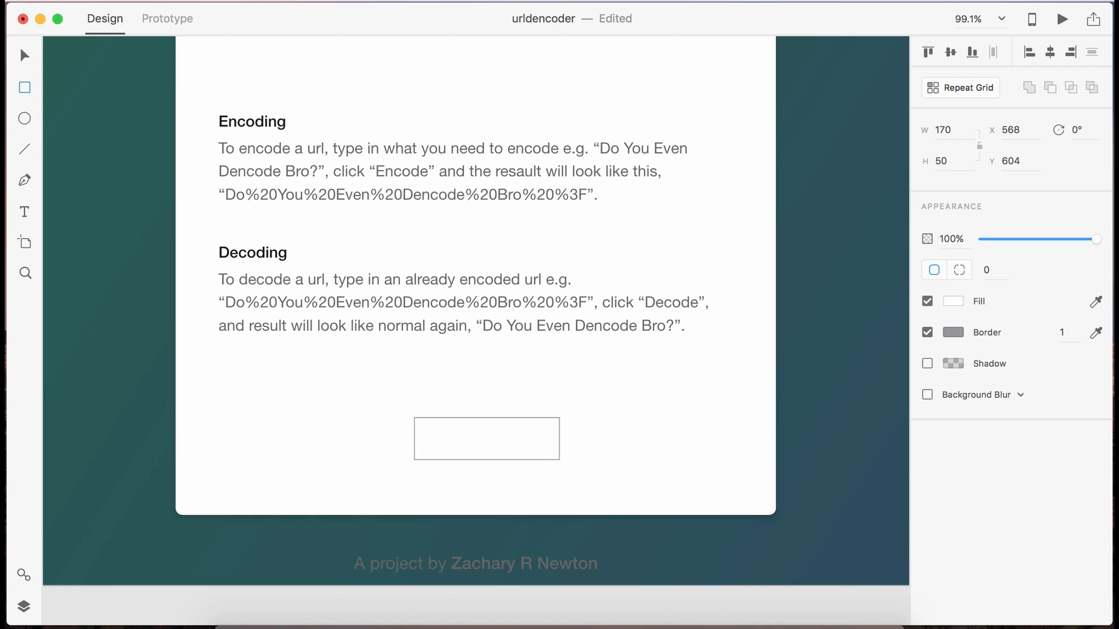
Step: Remove the button rectangle's border and set its corner radius to 8
left_click(928, 332)
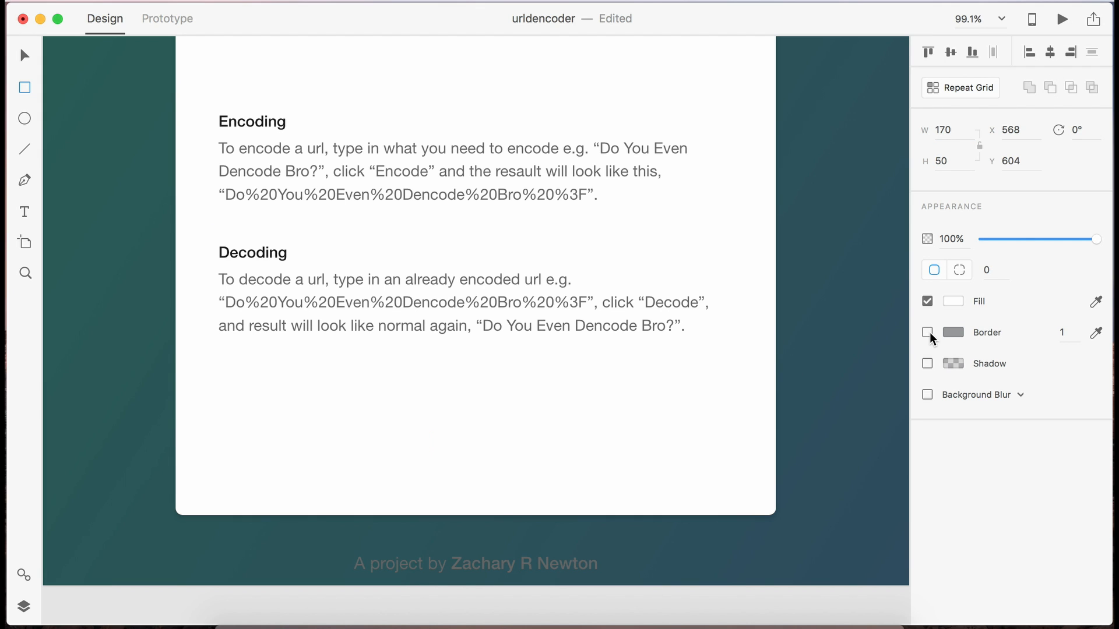
left_click(994, 274)
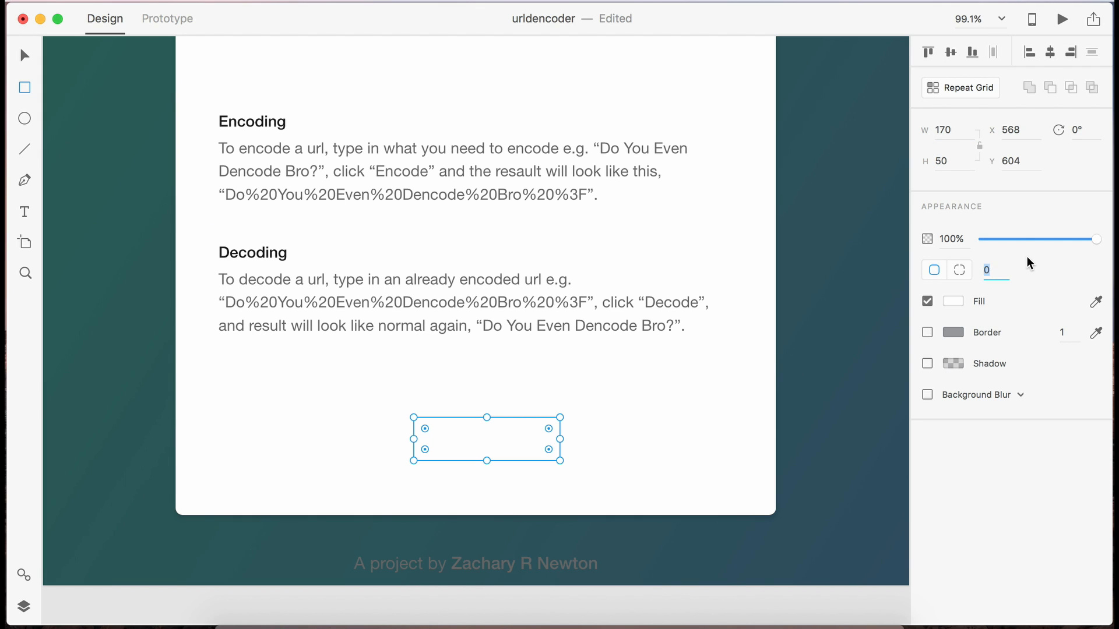
type("8")
key("Return")
Step: Fill the button rectangle with the saved green #20E6BE and enable its shadow
left_click(955, 298)
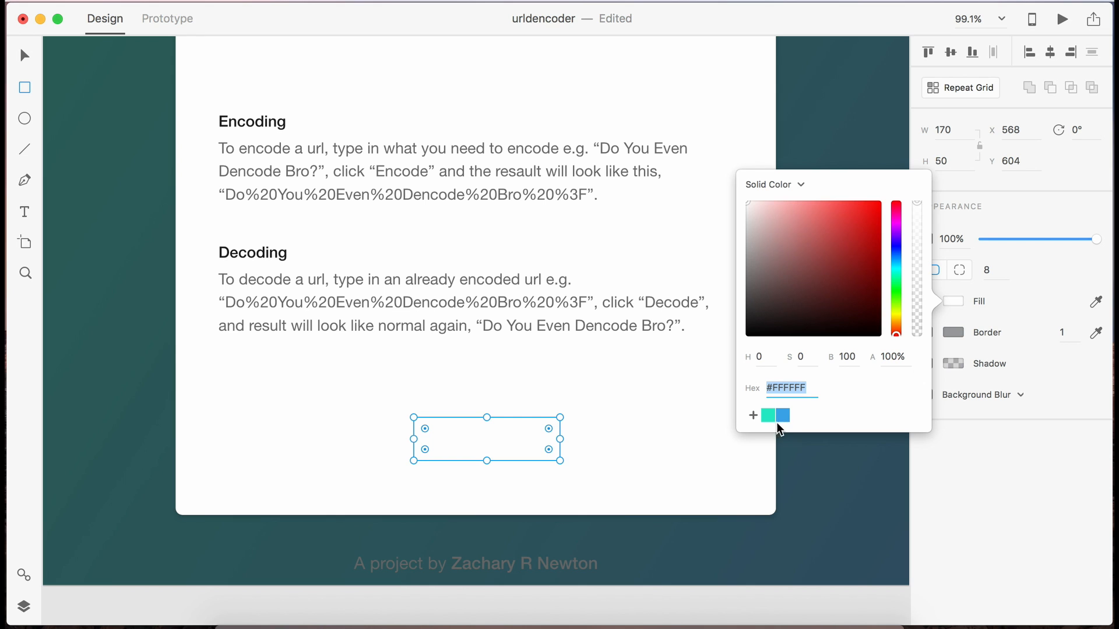
left_click(774, 415)
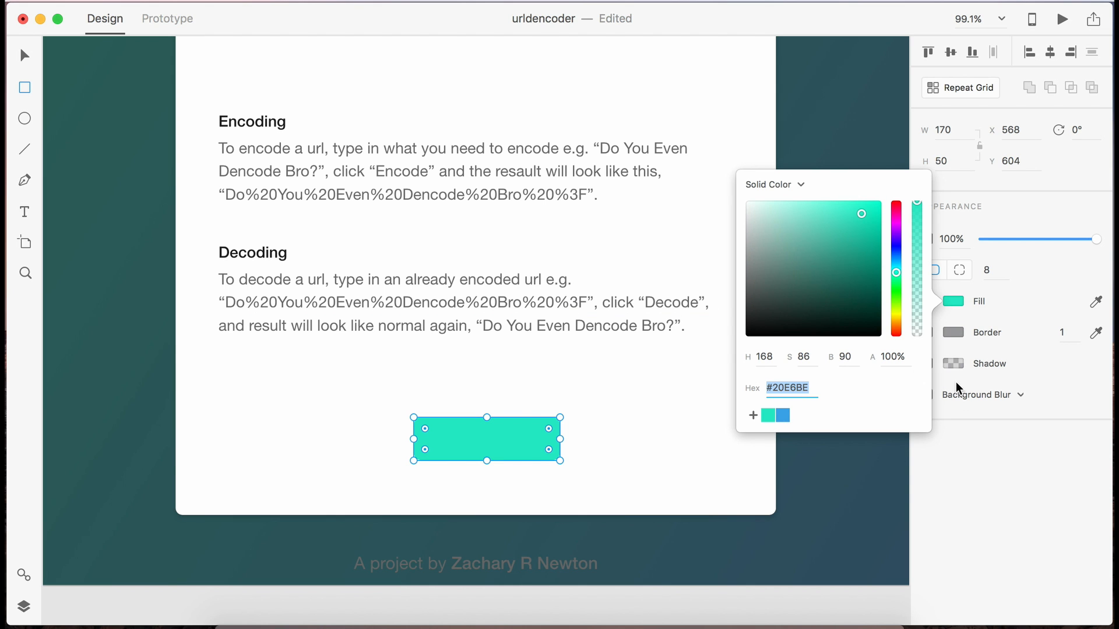
left_click(992, 362)
left_click(928, 364)
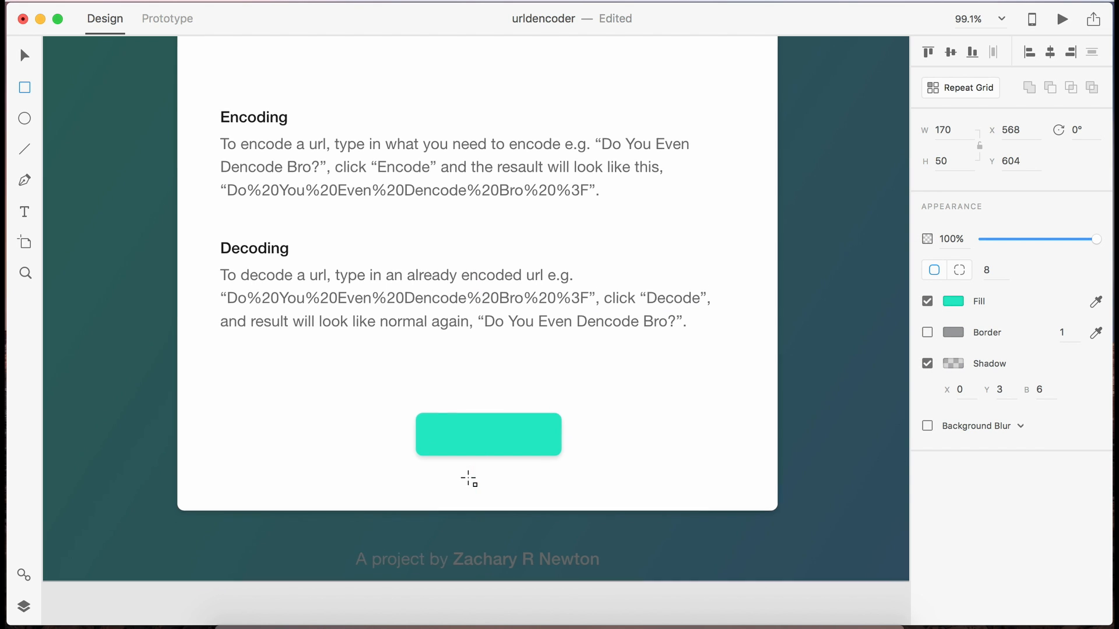
Step: Add the text label "Get to it!" on the green button and fill it with white #FFFFFF
scroll(460, 461, "down", 2)
left_click(485, 393)
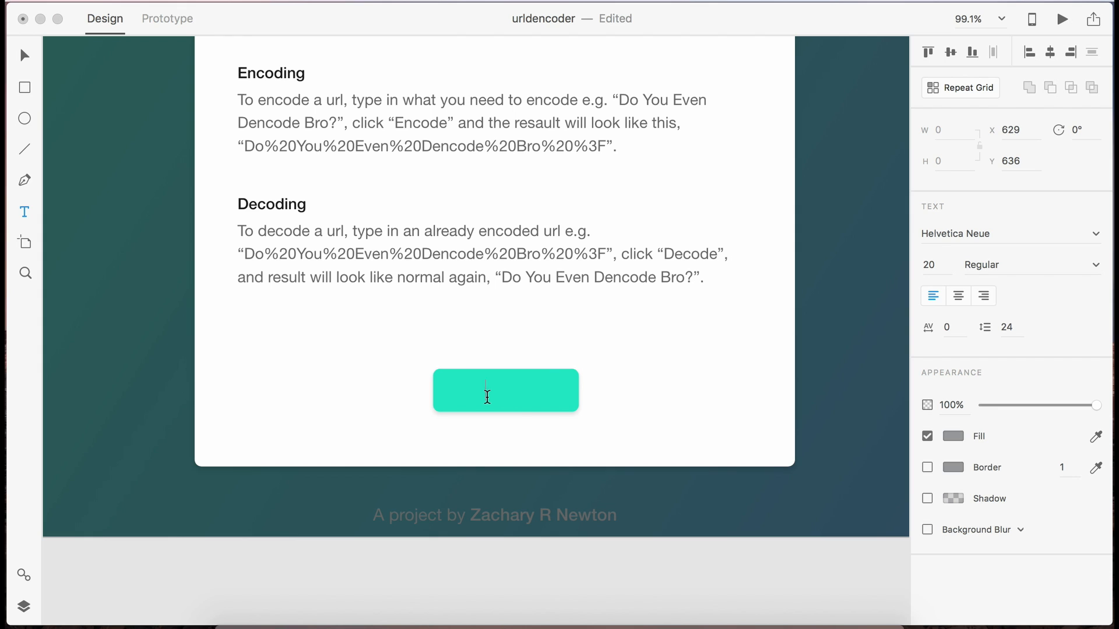
type("Get to it!")
left_click(28, 57)
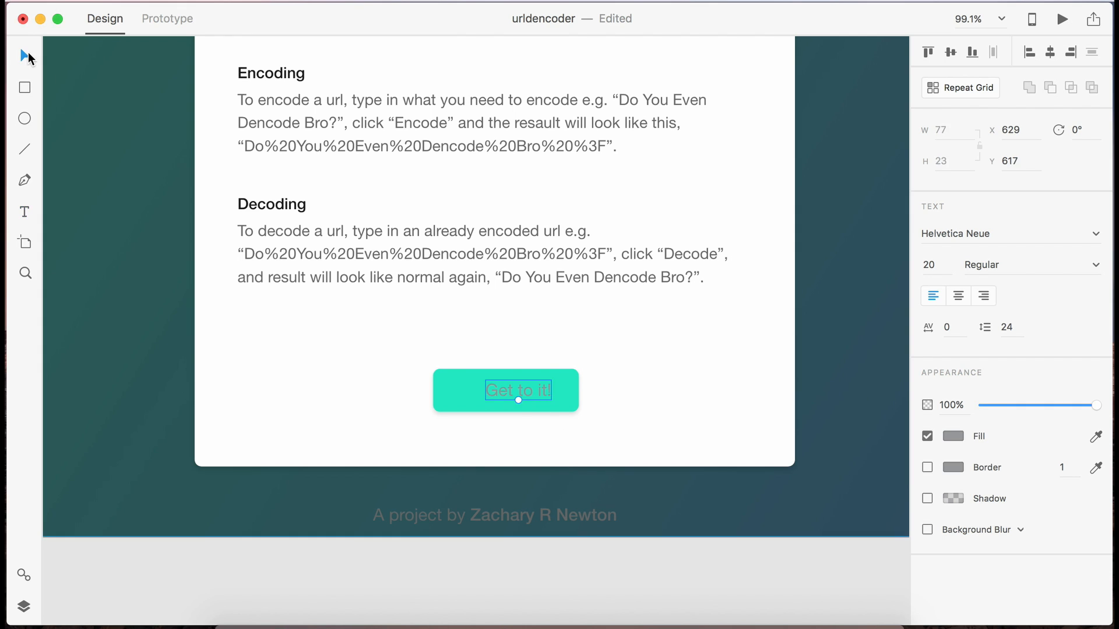
left_click(954, 436)
left_click_drag(823, 386, 614, 239)
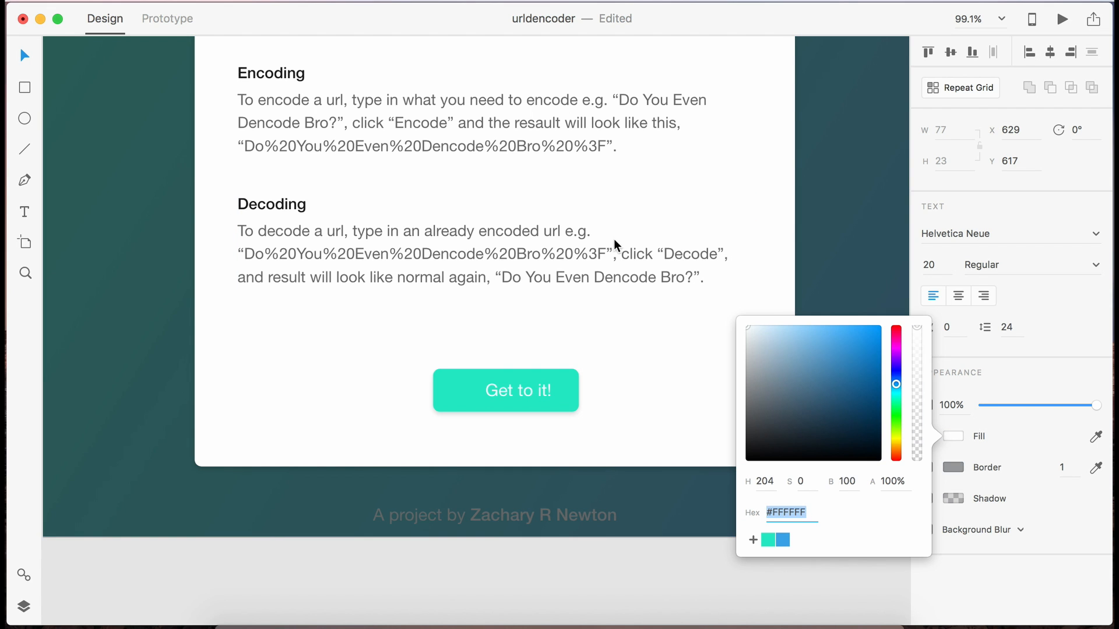
left_click(605, 518)
left_click(588, 620)
Step: Centre the "Get to it!" label on the button, group both, and centre the group horizontally on the artboard
scroll(555, 565, "up", 5)
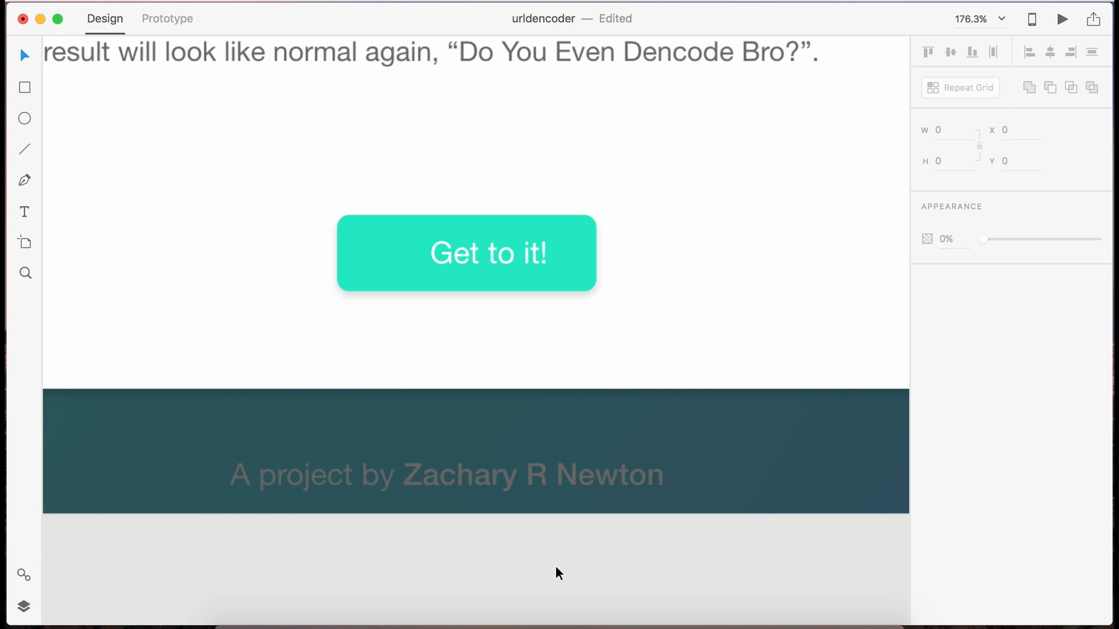
left_click_drag(459, 253, 449, 253)
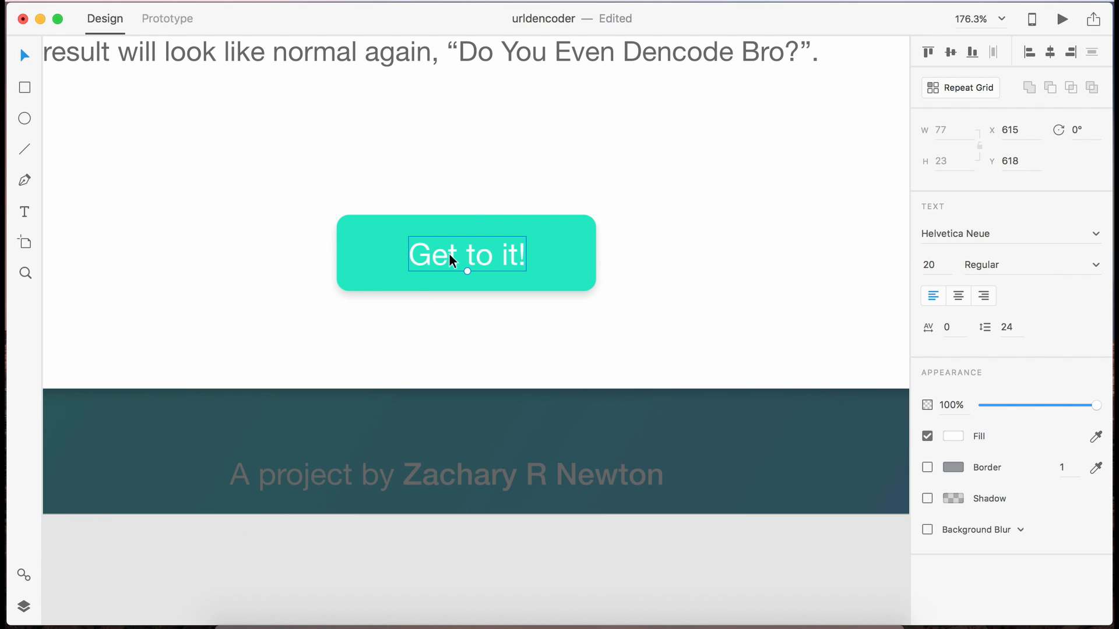
left_click(392, 253, "shift")
key("super+g")
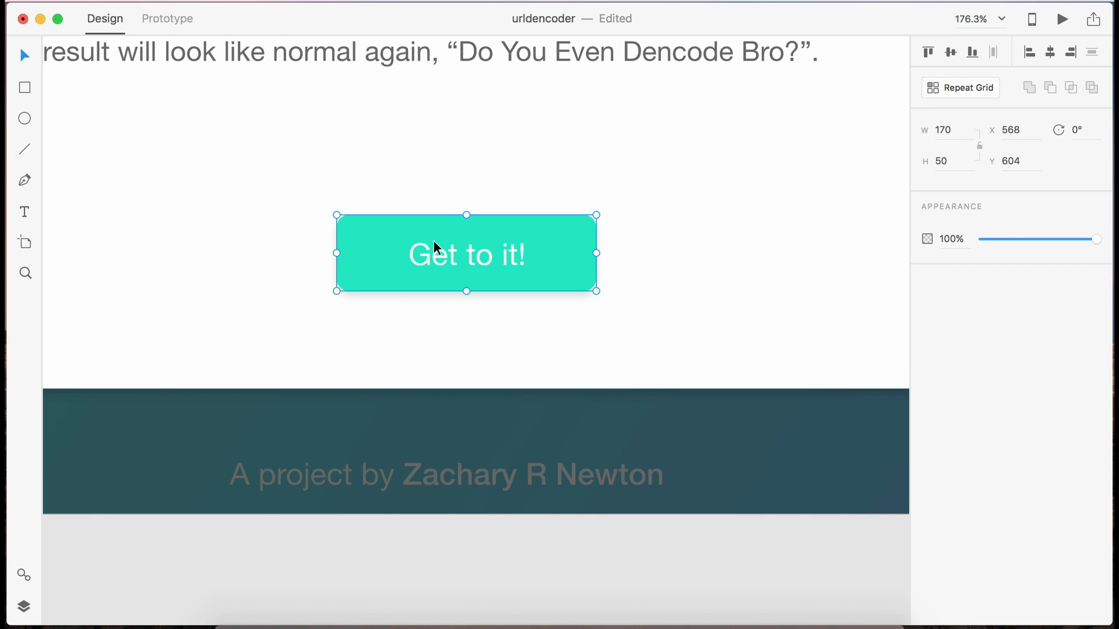
left_click(1048, 51)
Step: Move the button group down to Y 618 near the card's lower edge and save the document
scroll(824, 240, "down", 5)
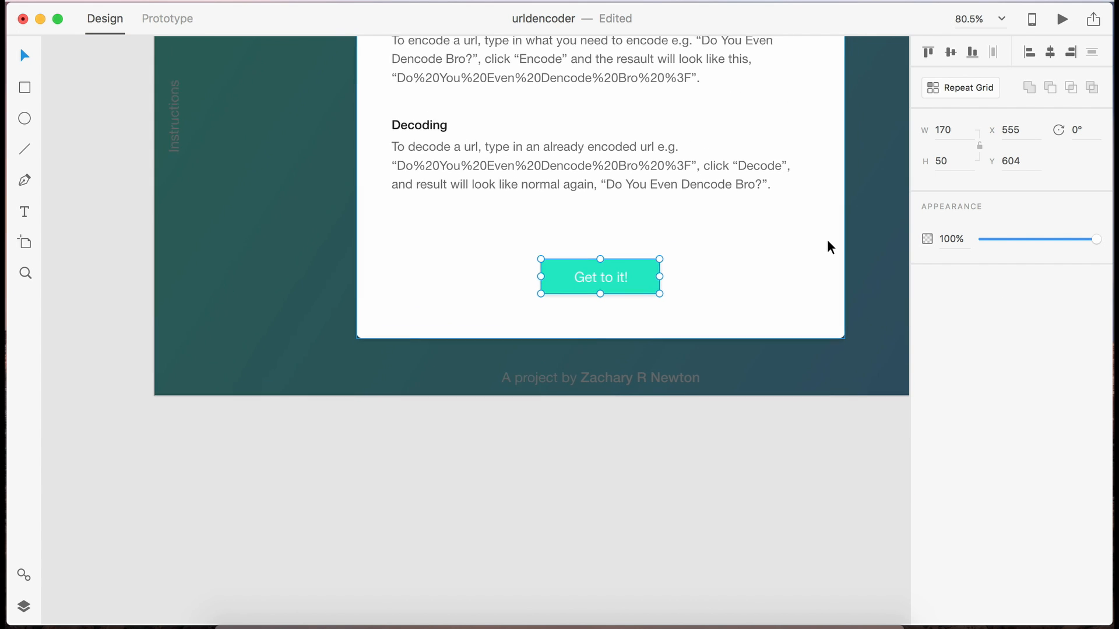
scroll(826, 239, "right", 1)
left_click_drag(632, 295, 631, 328)
key("shift+Up")
key("shift+Up")
key("shift+Up")
key("shift+Up")
key("shift+Up")
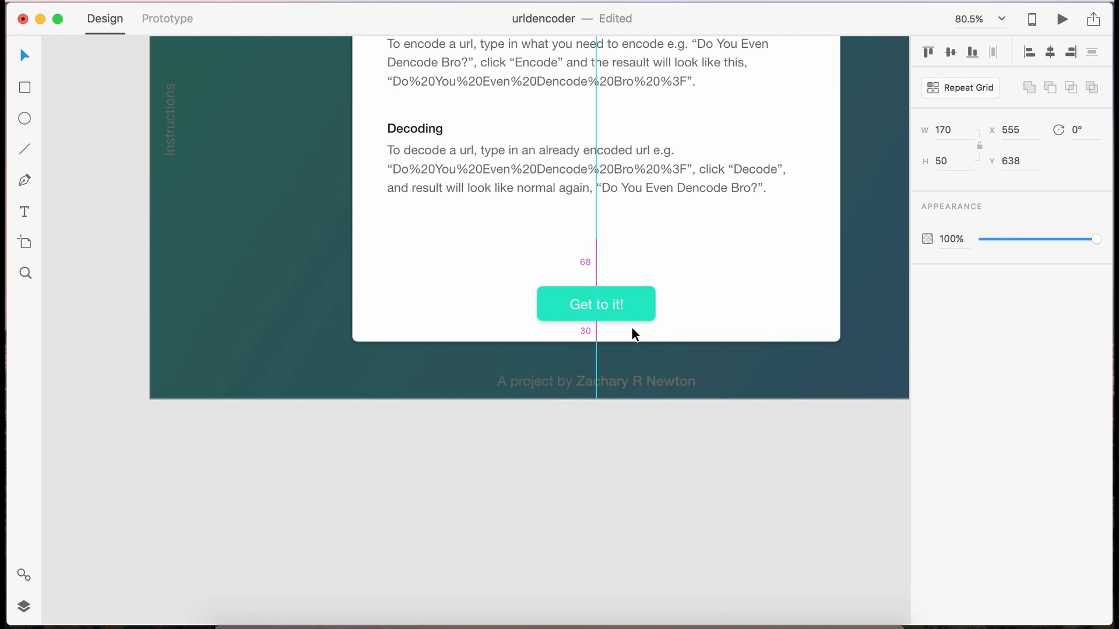
scroll(635, 399, "down", 5)
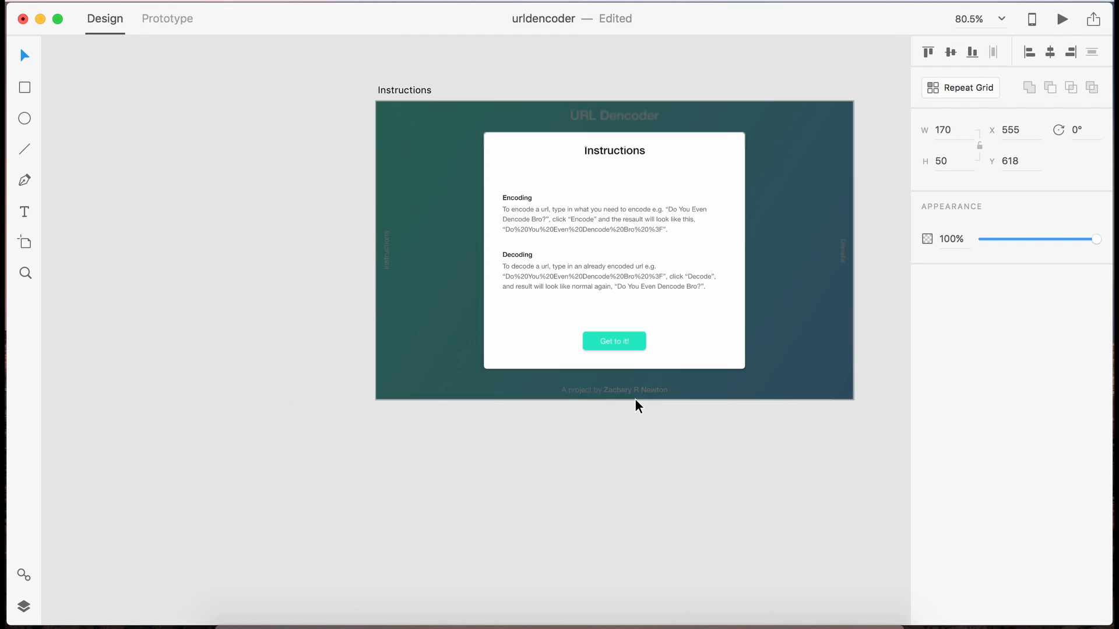
left_click(634, 438)
key("super+s")
Step: Group the Encoding and Decoding sections together and centre the combined group vertically on the artboard
scroll(623, 415, "up", 3)
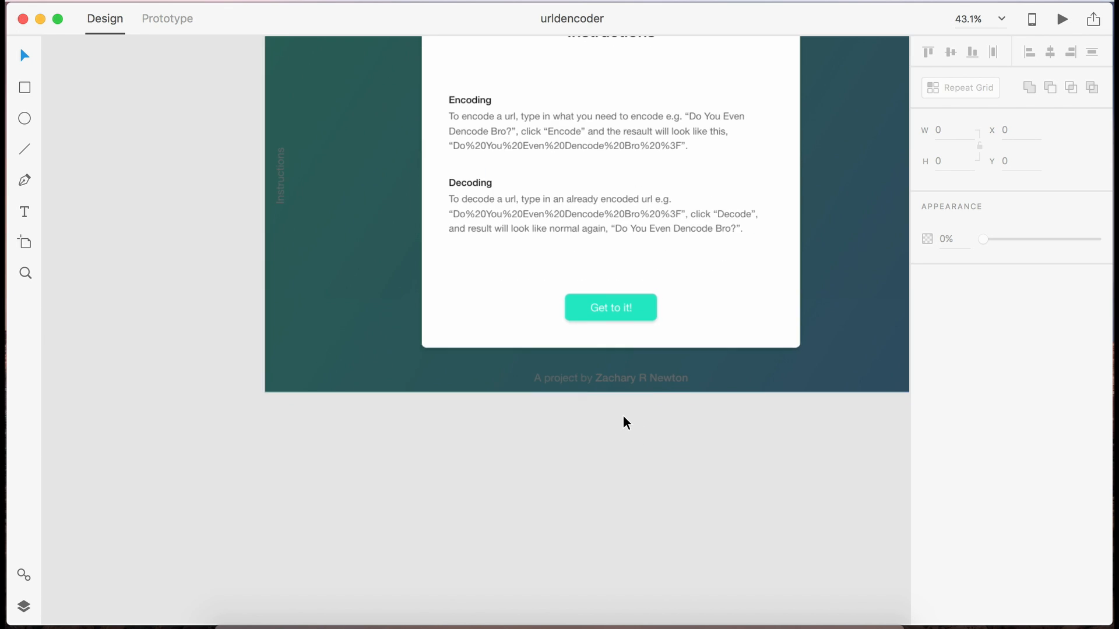
scroll(473, 139, "down", 4)
left_click(474, 140)
left_click(480, 184, "shift")
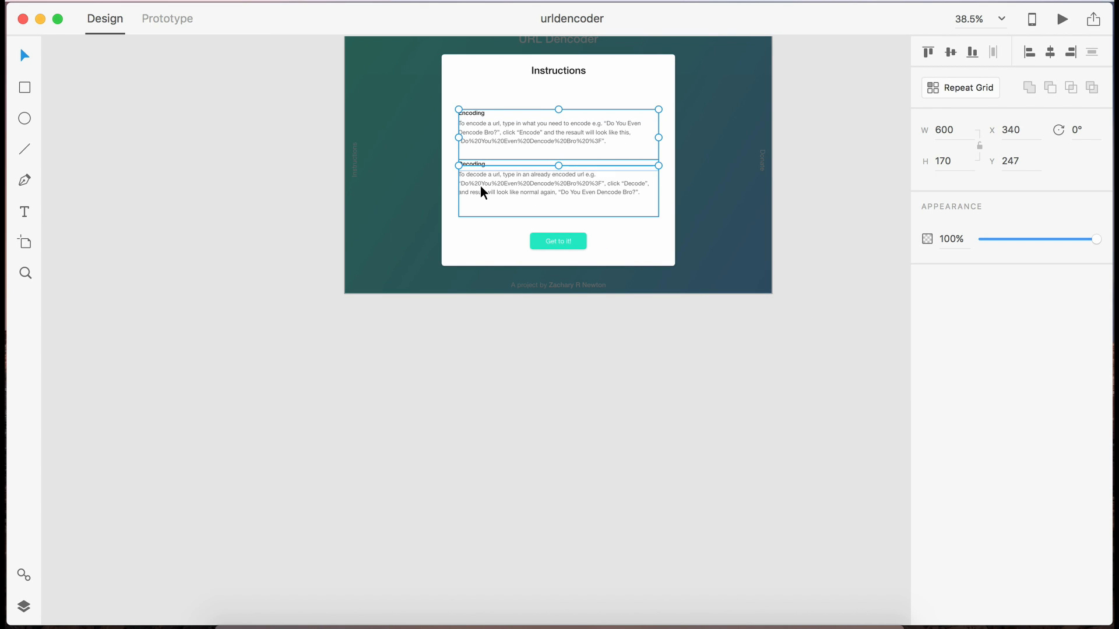
key("super+g")
left_click(950, 52)
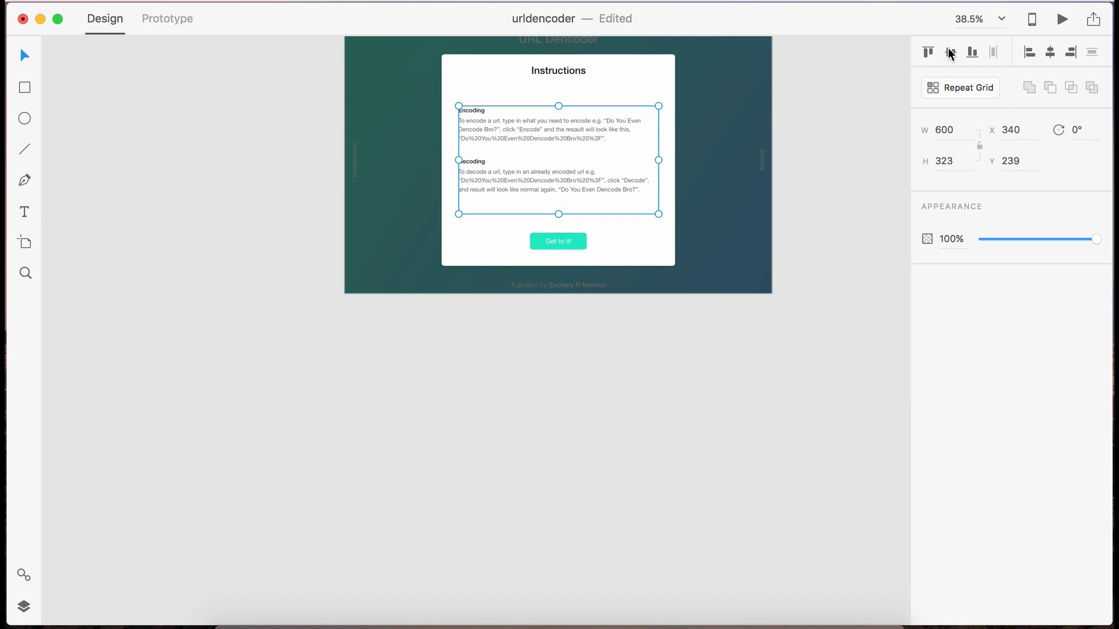
scroll(680, 198, "up", 3)
left_click(808, 211)
Step: Shift the combined Encoding and Decoding group down to Y 249, between the Instructions title and the button
scroll(624, 244, "up", 4)
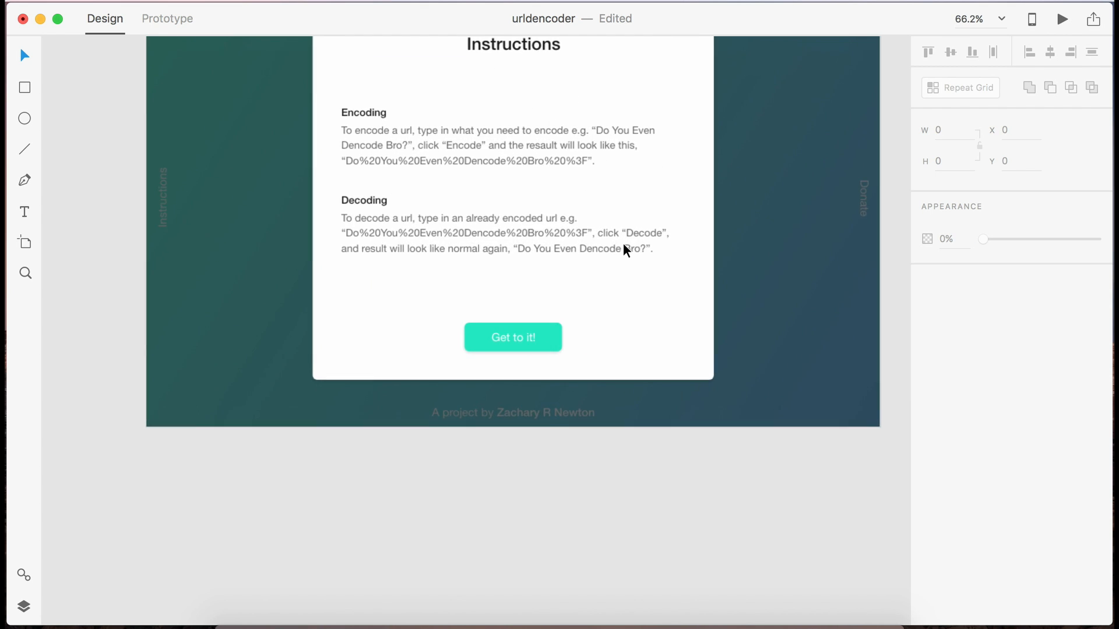
scroll(623, 244, "up", 2)
left_click(415, 173)
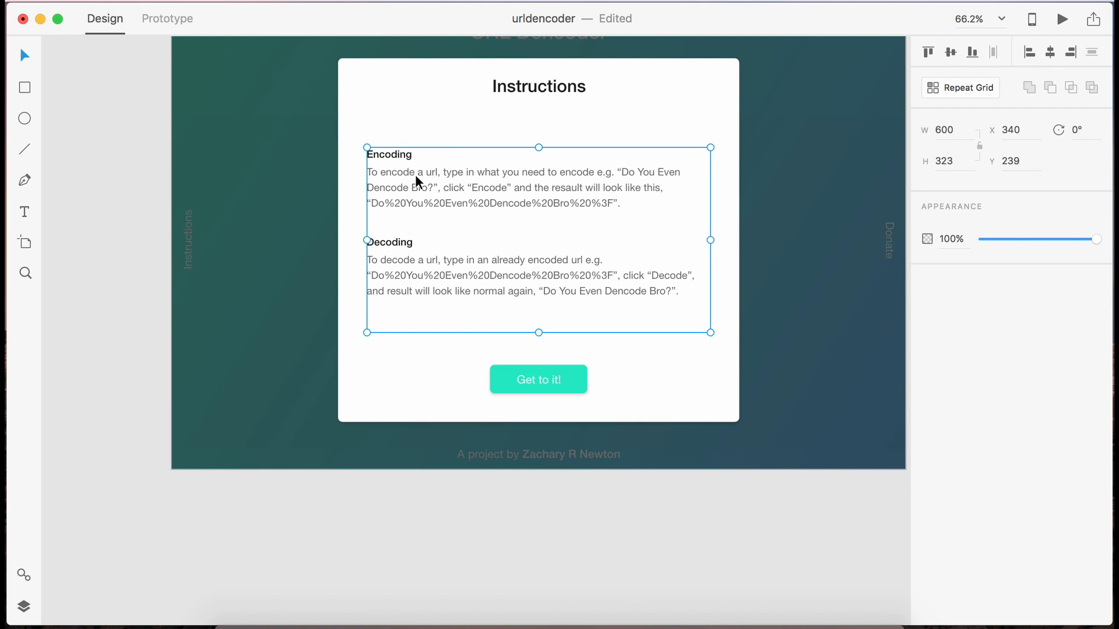
left_click_drag(415, 174, 416, 179)
key("shift+Down")
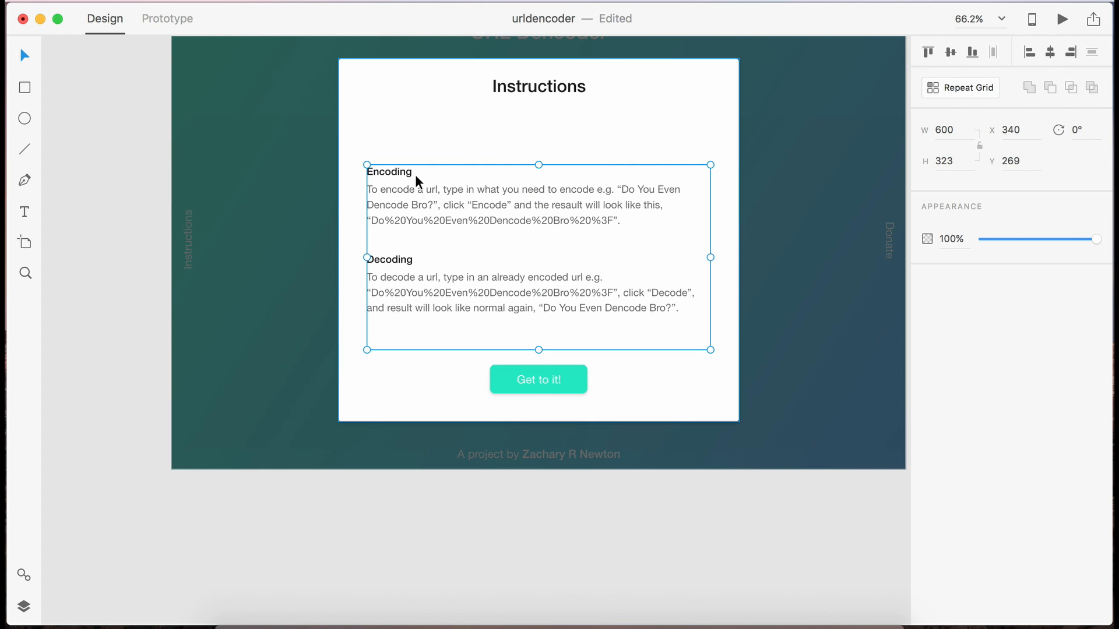
left_click(492, 532)
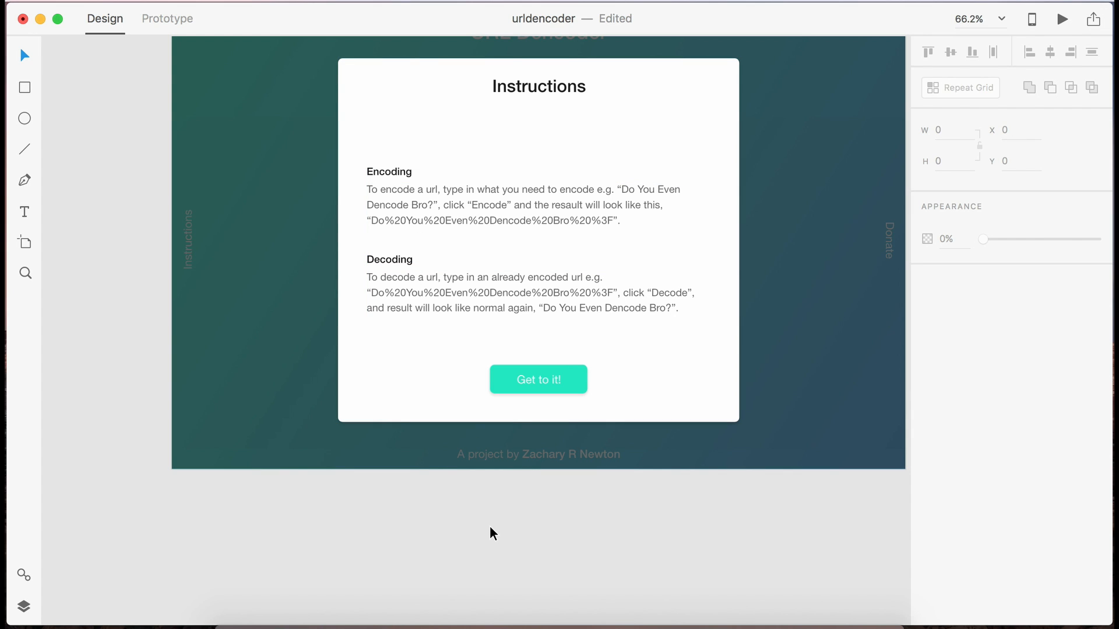
left_click(471, 294)
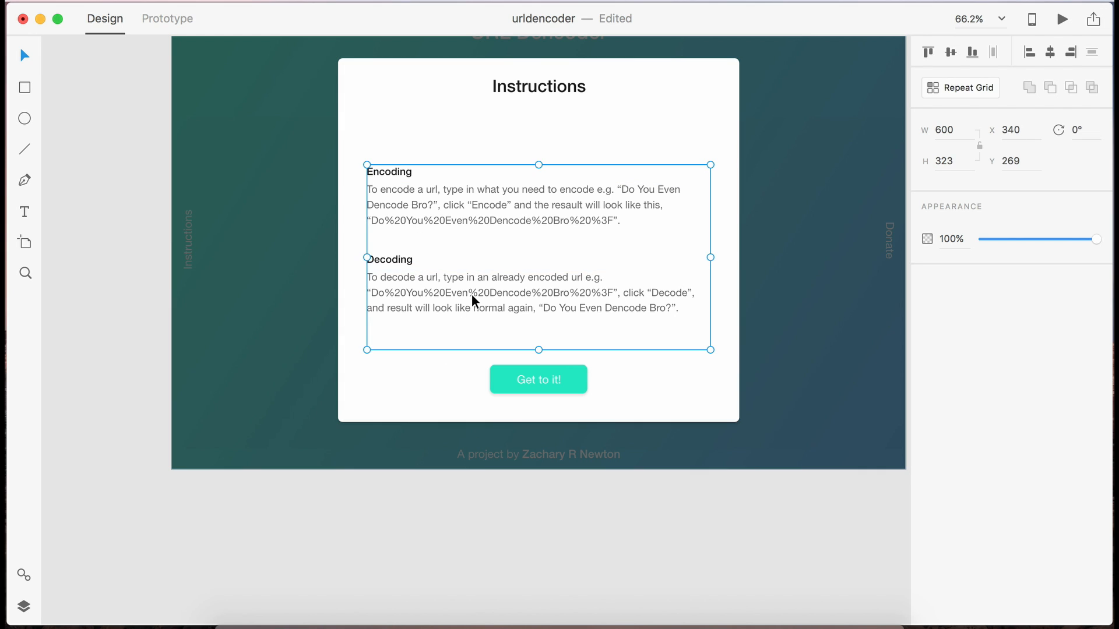
key("shift+Up")
left_click(501, 516)
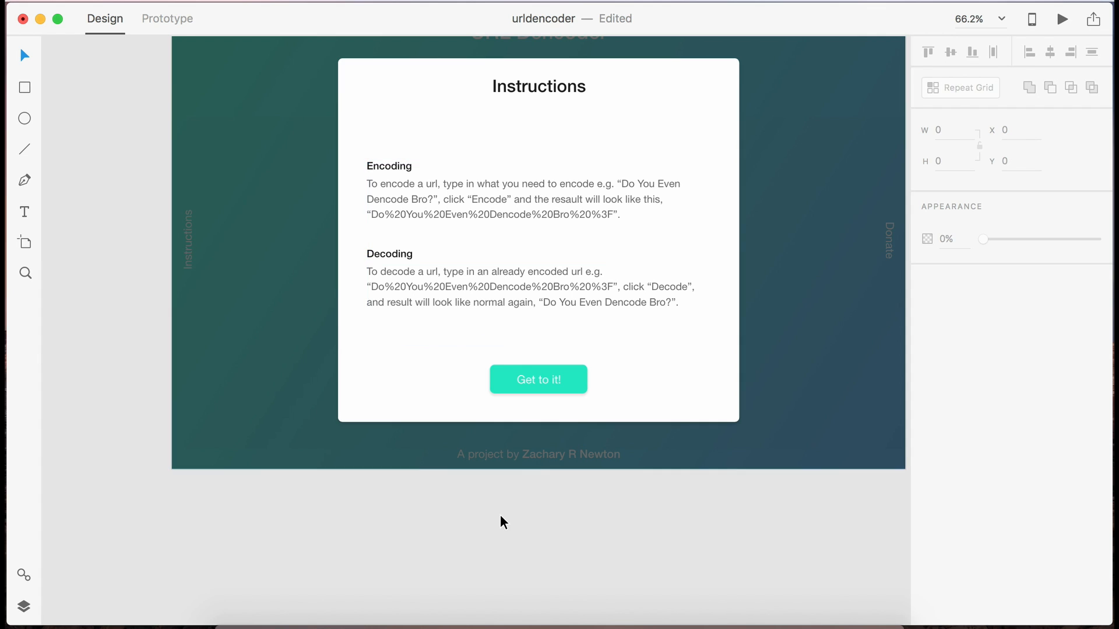
left_click(502, 331)
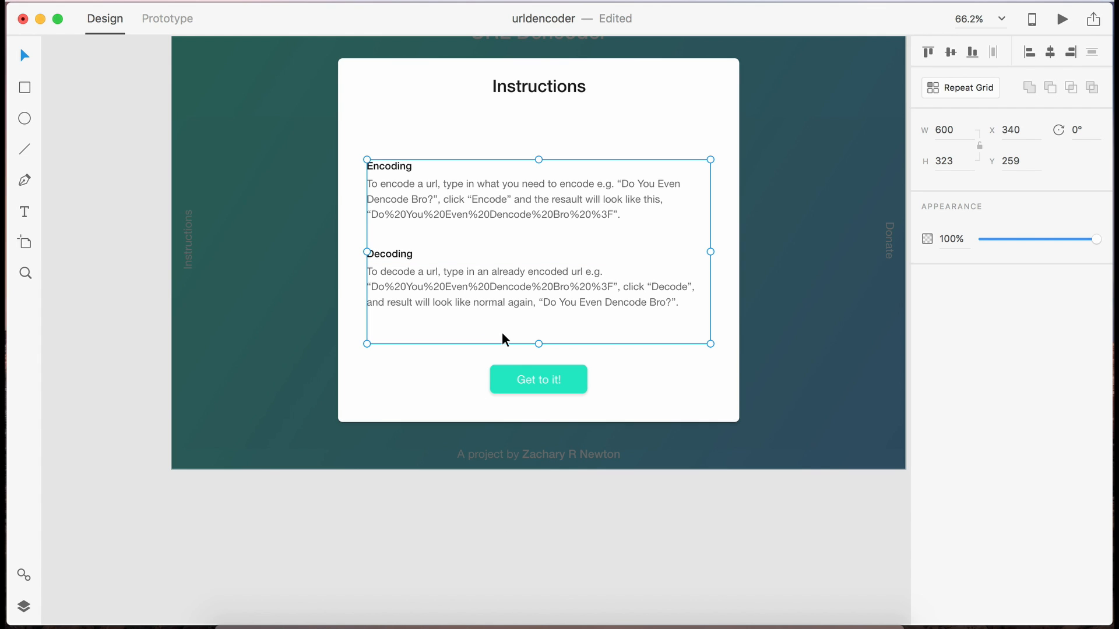
key("shift+Up")
left_click(471, 503)
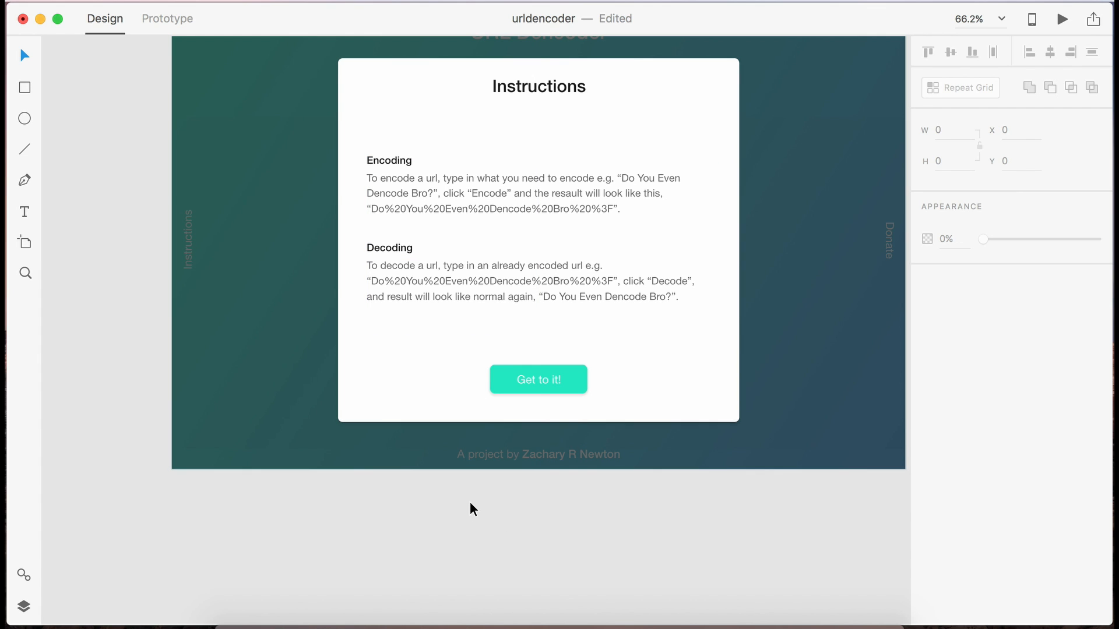
Step: Shorten the Decoding paragraph's text box to a height of 75 so it fits its three lines
left_click(490, 315)
scroll(488, 309, "up", 3)
double_click(489, 287)
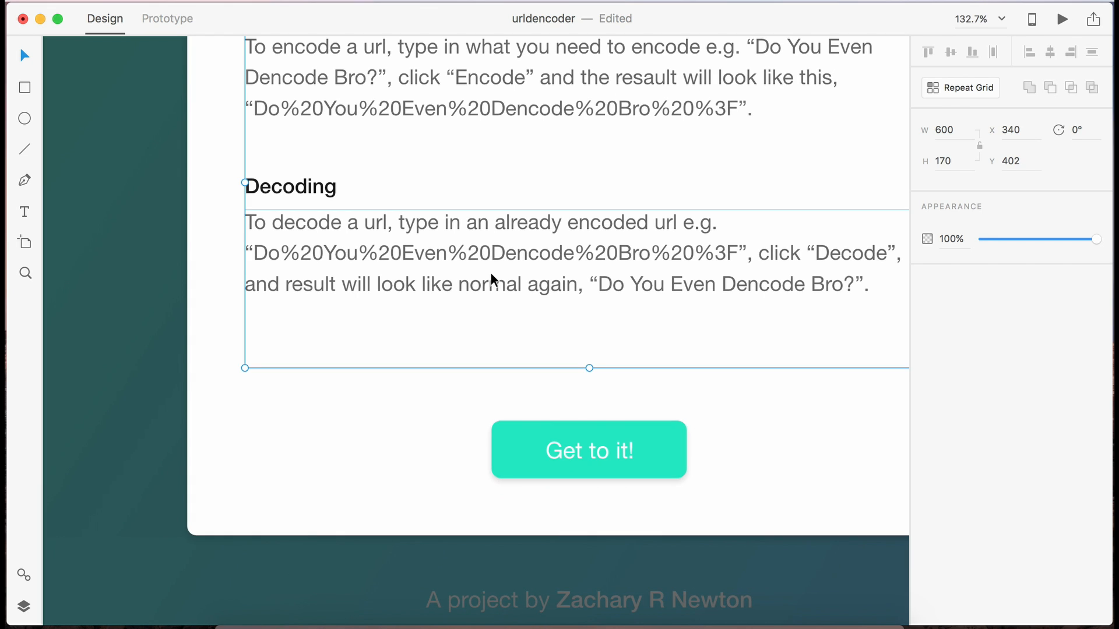
left_click_drag(589, 368, 588, 322)
key("super+z")
double_click(565, 287)
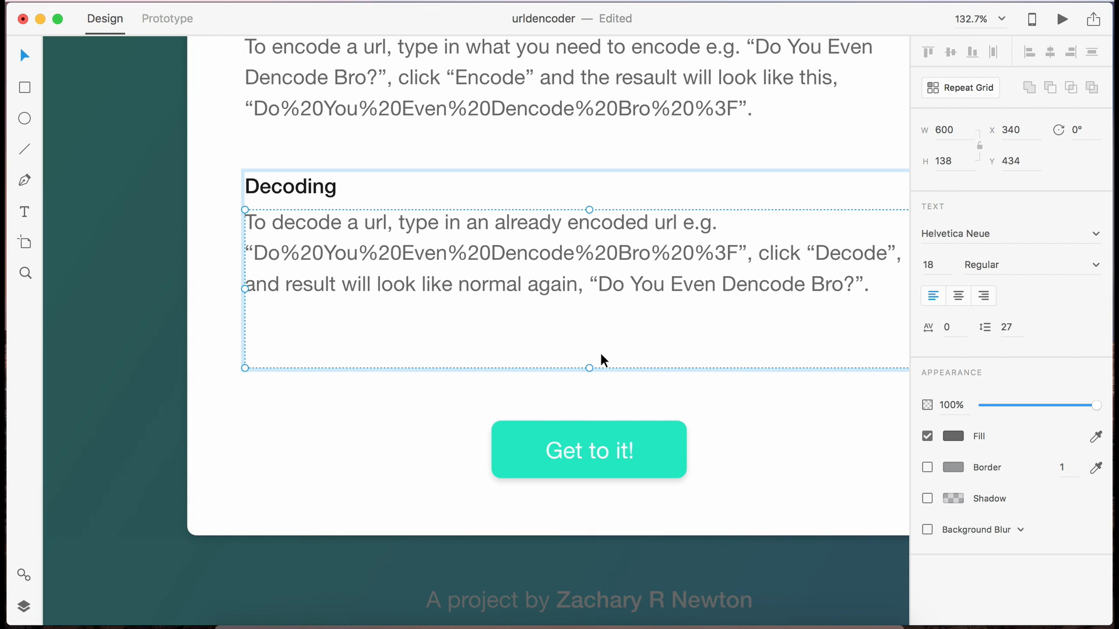
left_click_drag(591, 367, 594, 295)
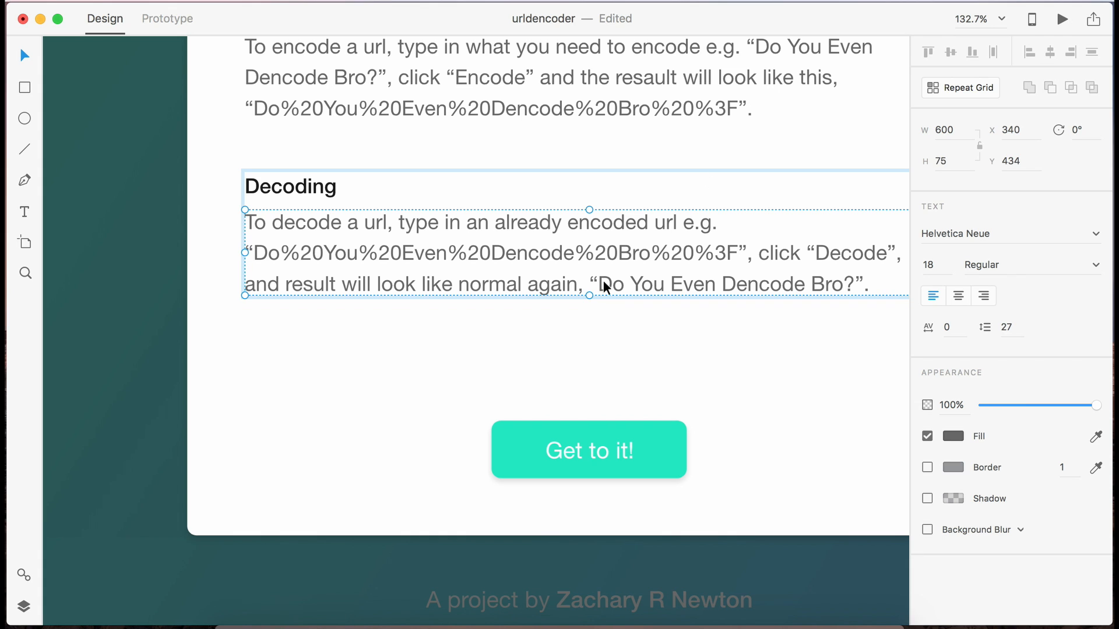
left_click(965, 161)
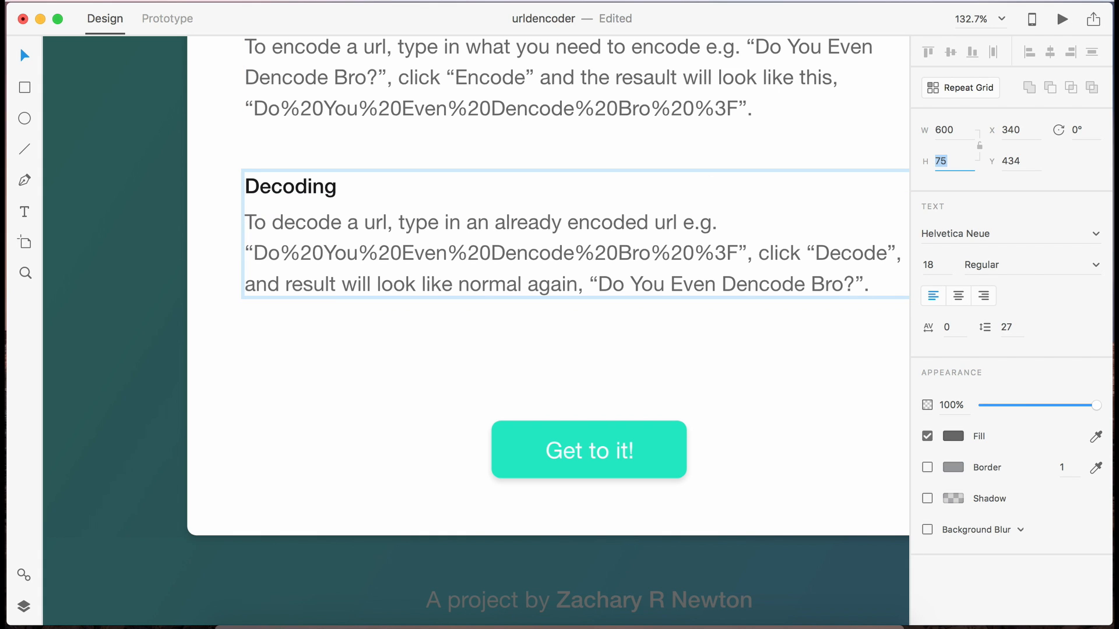
Step: Shorten the Encoding paragraph's text box and set its height to 75
left_click(578, 78)
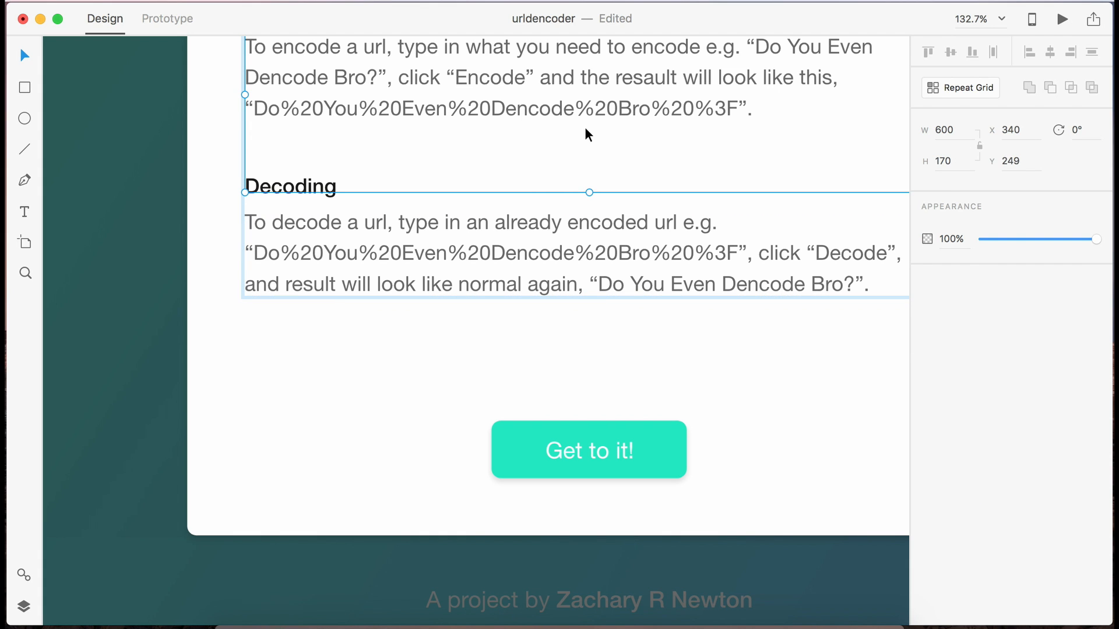
left_click_drag(589, 192, 592, 118)
left_click(940, 161)
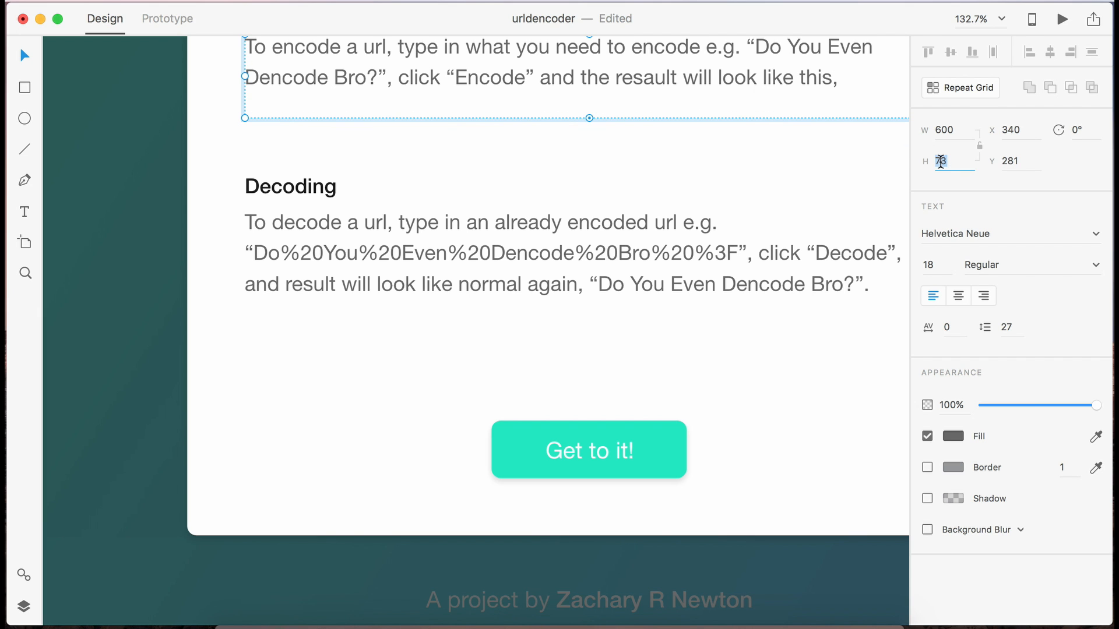
type("75")
key("Return")
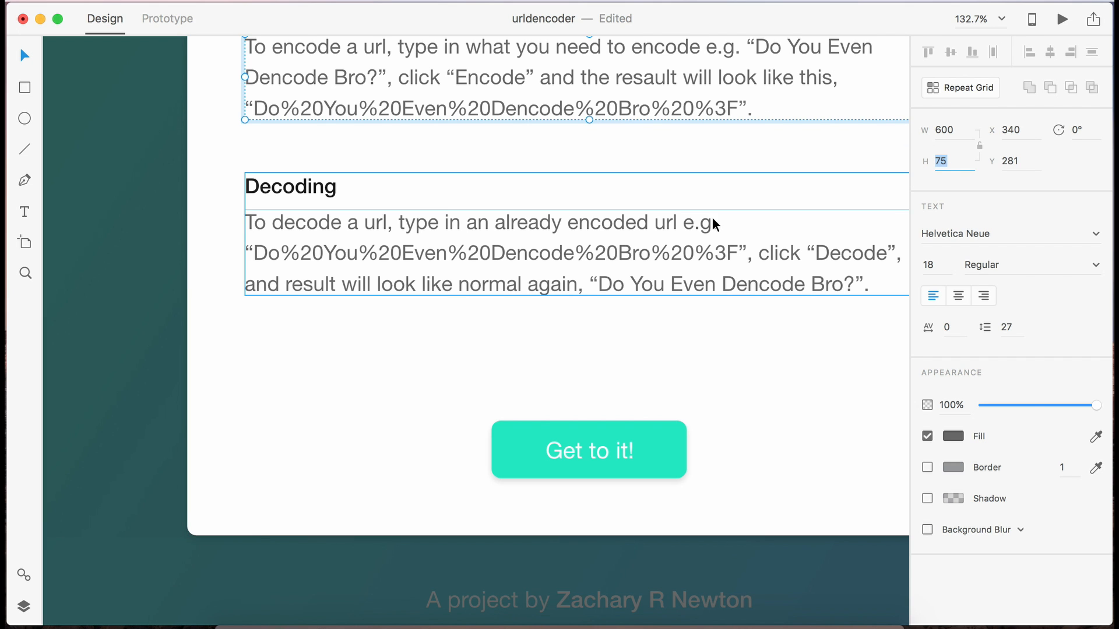
scroll(712, 216, "down", 3)
left_click(541, 540)
scroll(541, 539, "up", 3)
scroll(541, 539, "right", 3)
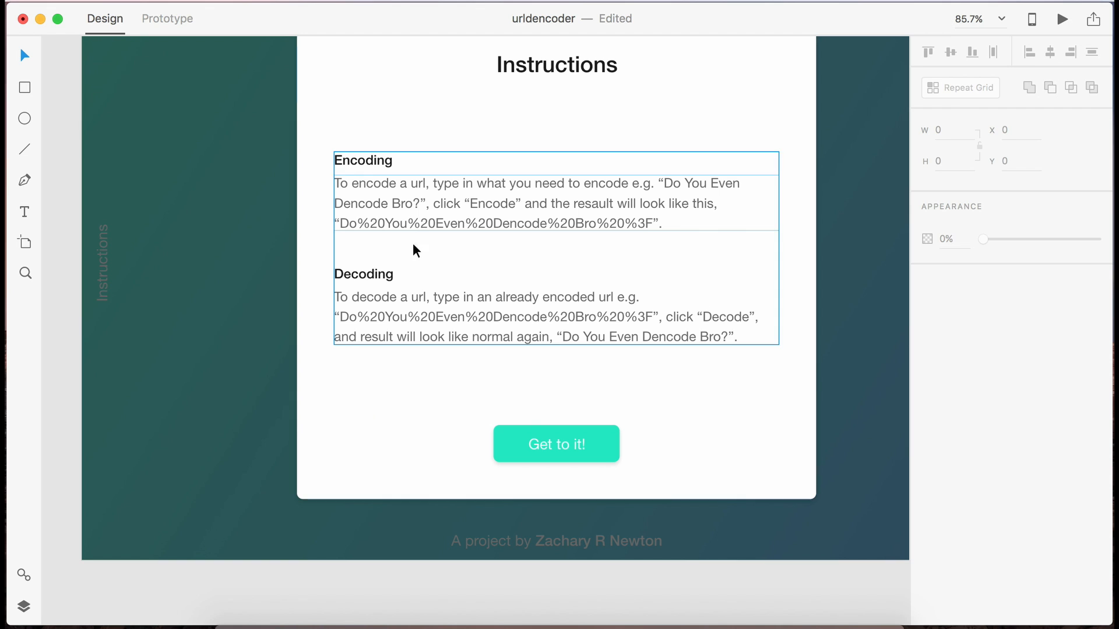
left_click(417, 296)
left_click(421, 574)
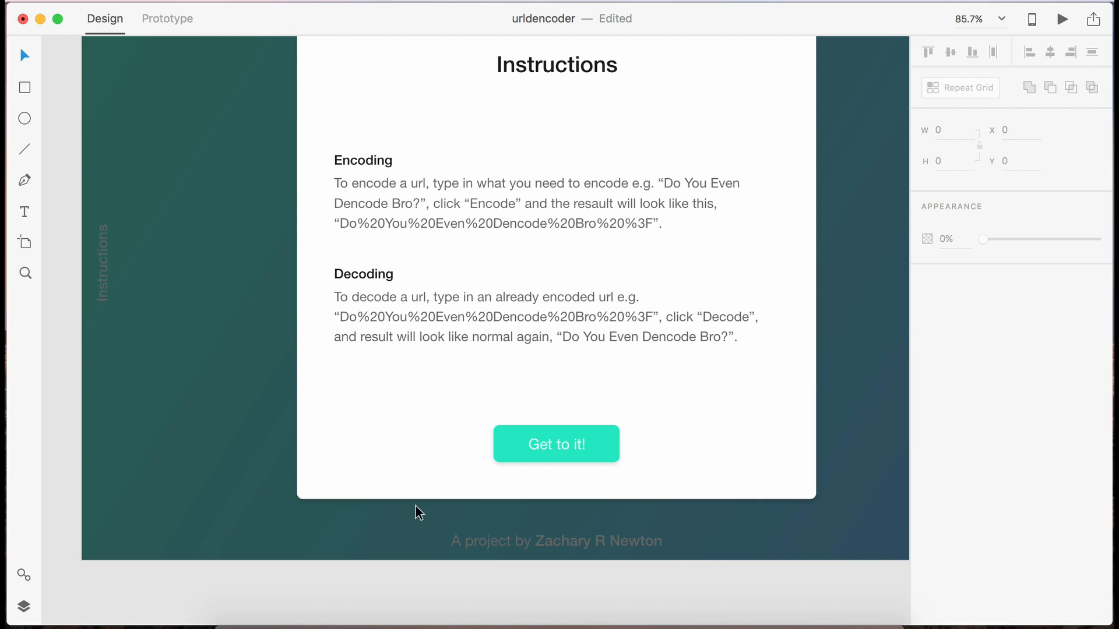
Step: Move the Decoding section up to Y 386, leaving a 30-pixel gap beneath the Encoding section
left_click(424, 297)
key("shift+Up")
key("shift+Up")
key("shift+Up")
key("shift+Up")
key("Up")
key("Up")
key("Up")
key("Up")
key("Up")
key("Up")
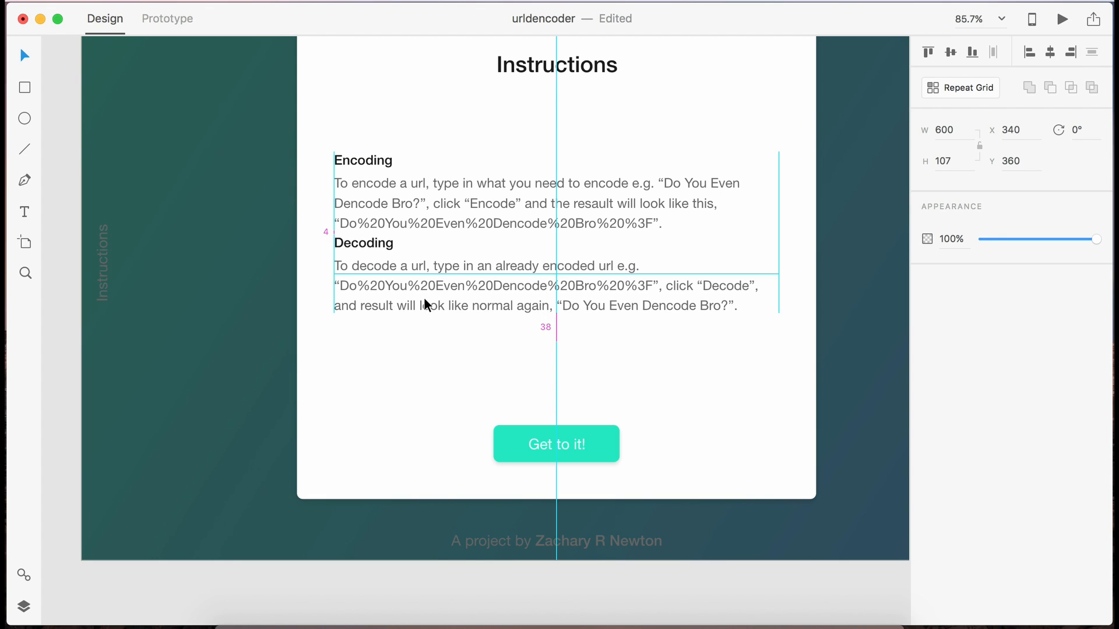
key("shift+Down")
key("shift+Down")
key("shift+Down")
key("shift+Down")
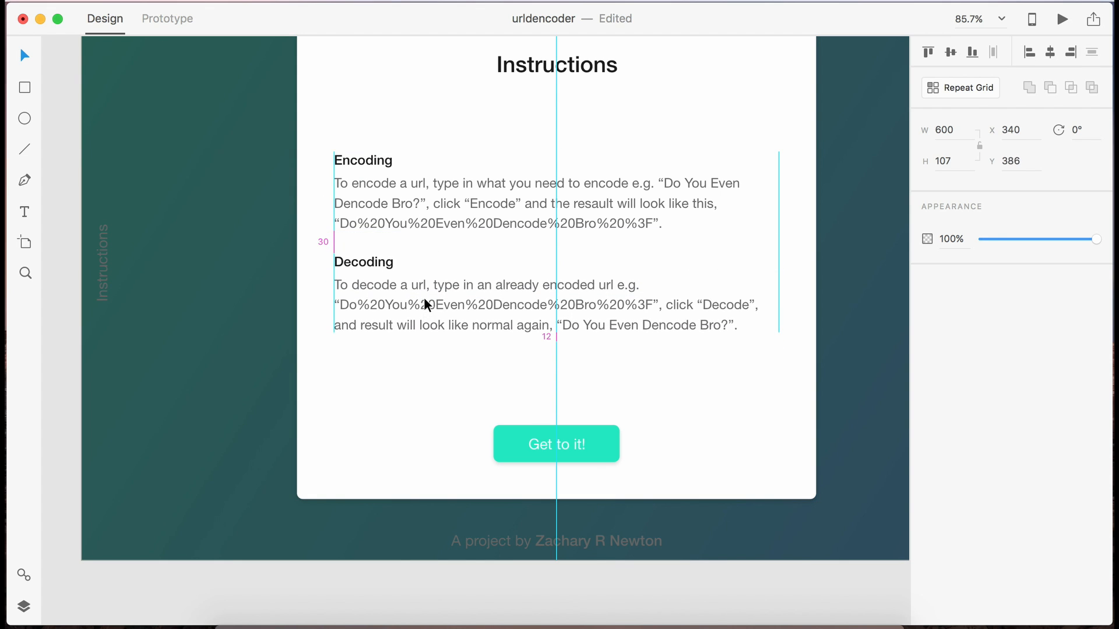
Step: Group the Encoding and Decoding sections again and centre the group vertically on the artboard
left_click(425, 194, "shift")
key("super+g")
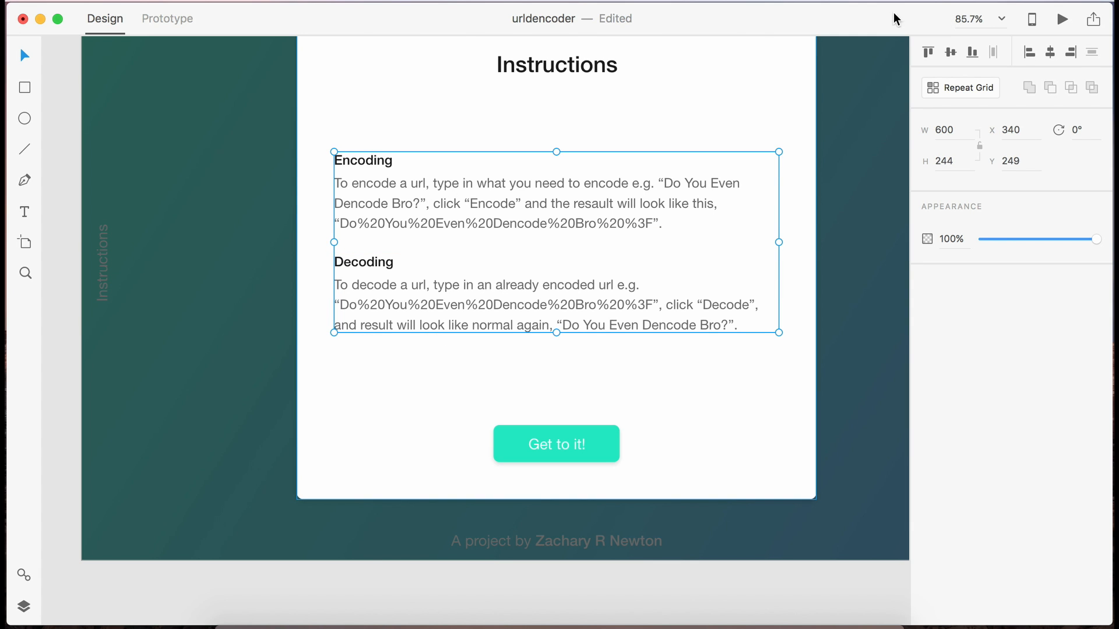
left_click(953, 52)
scroll(802, 386, "down", 5)
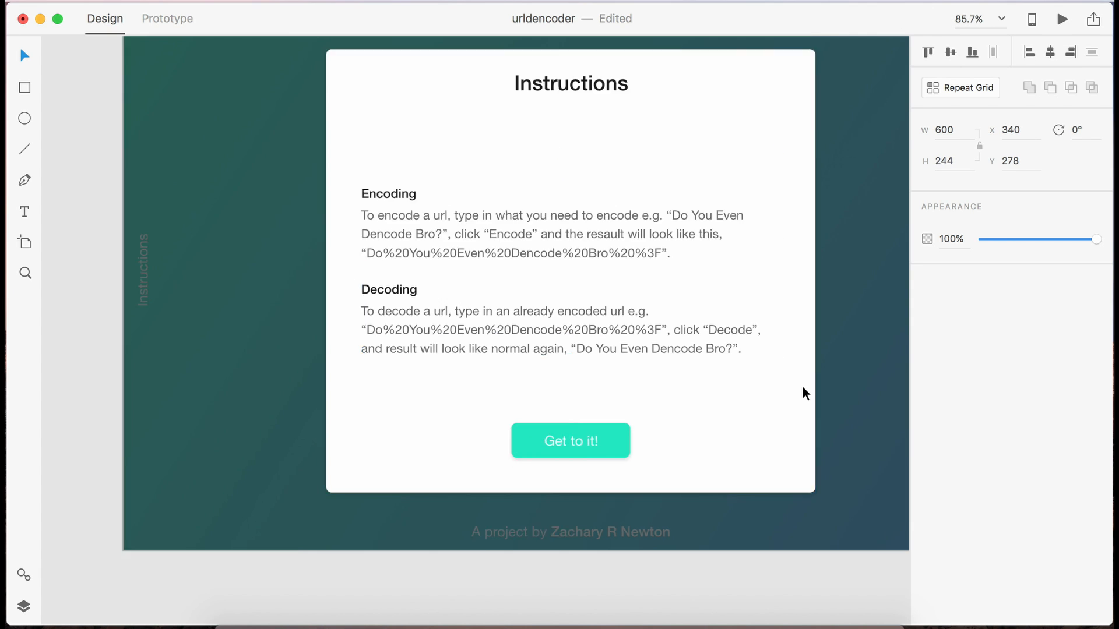
Step: Nudge the combined Encoding and Decoding group up to Y 268 and save the document
left_click(767, 546)
scroll(767, 546, "right", 2)
scroll(767, 544, "right", 2)
left_click(617, 315)
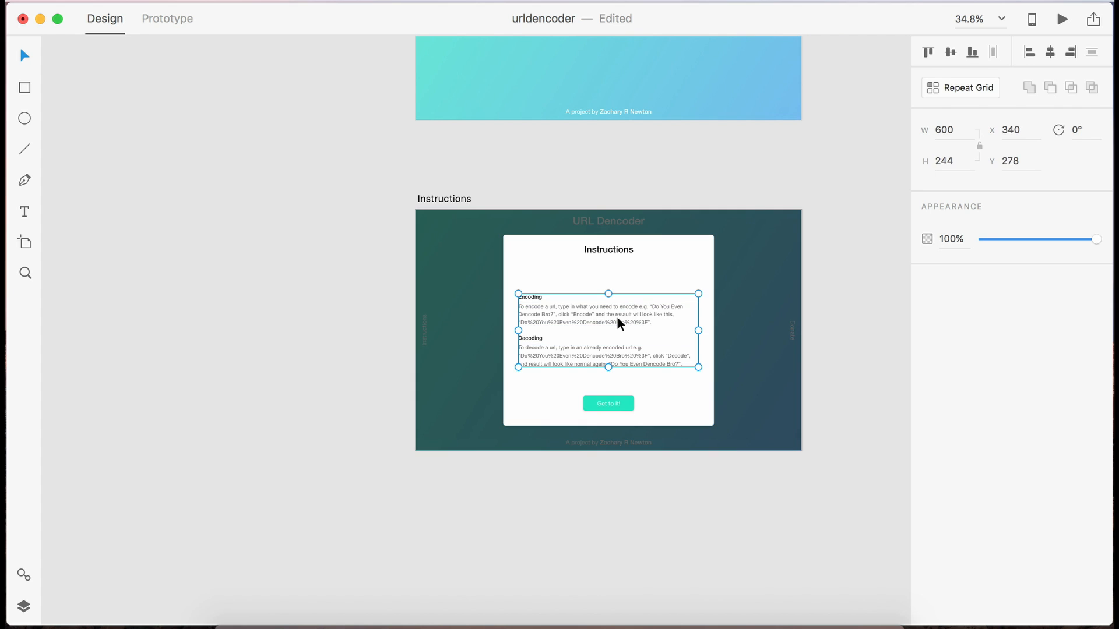
key("shift+Up")
key("shift+Up")
key("shift+Down")
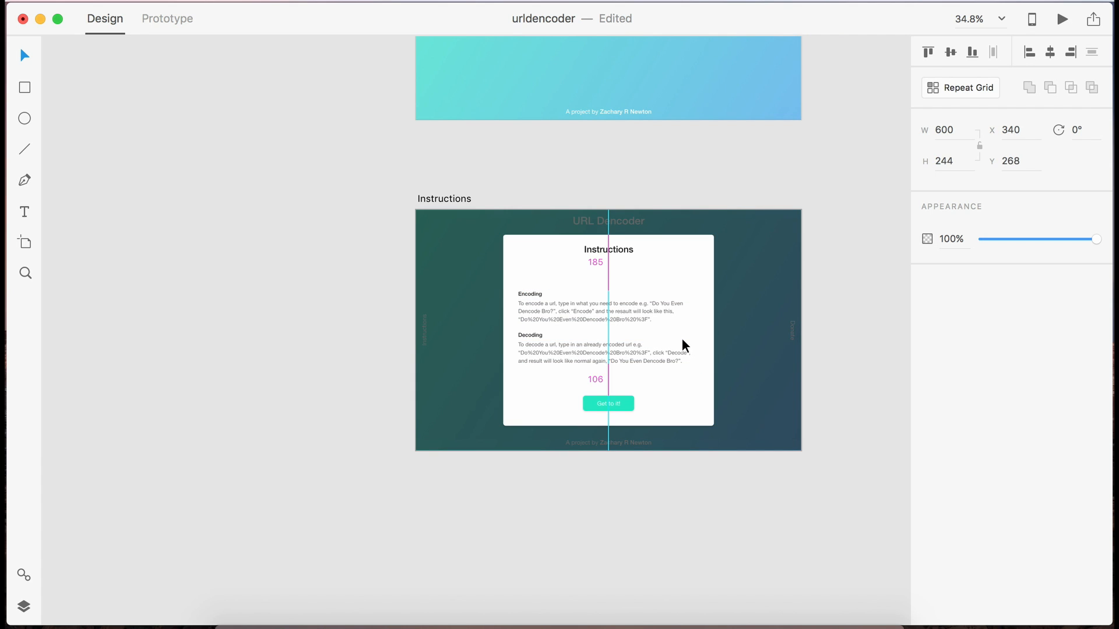
left_click(622, 526)
scroll(621, 526, "up", 3)
scroll(621, 526, "right", 2)
key("super+s")
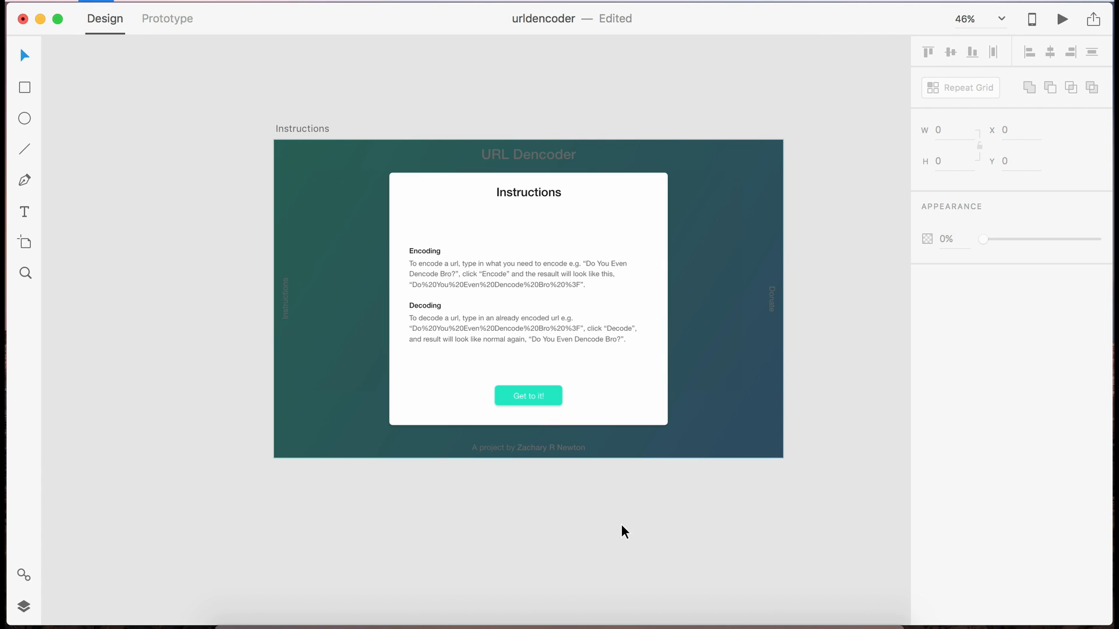
Step: Switch to prototyping and link the Instructions label on the Home artboard to the Instructions artboard
scroll(587, 482, "up", 4)
scroll(587, 481, "down", 4)
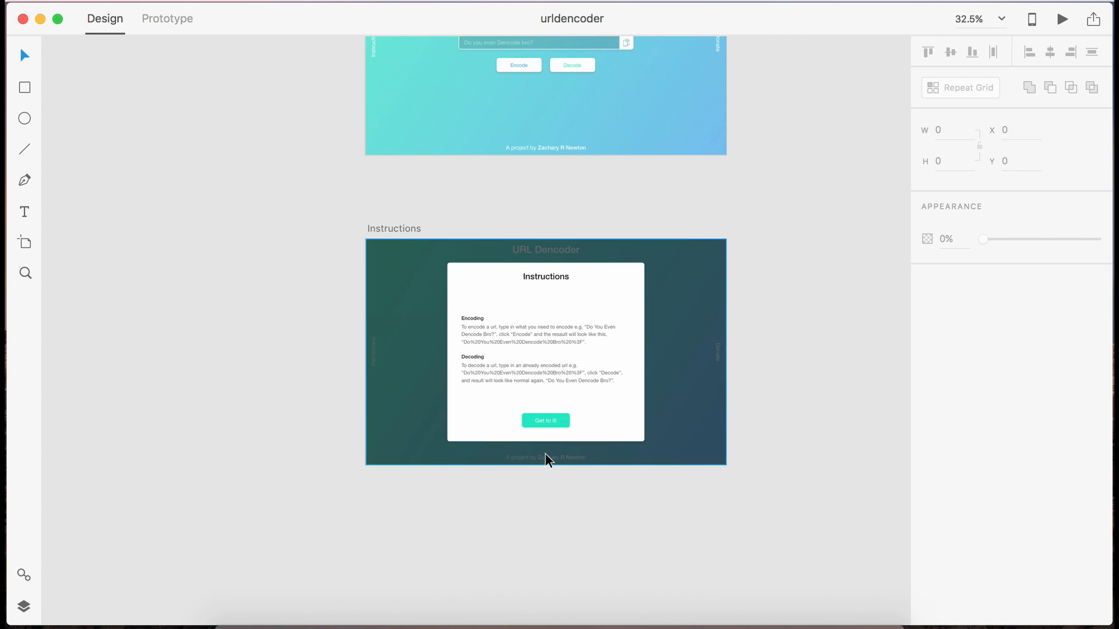
scroll(615, 67, "up", 5)
scroll(615, 67, "right", 1)
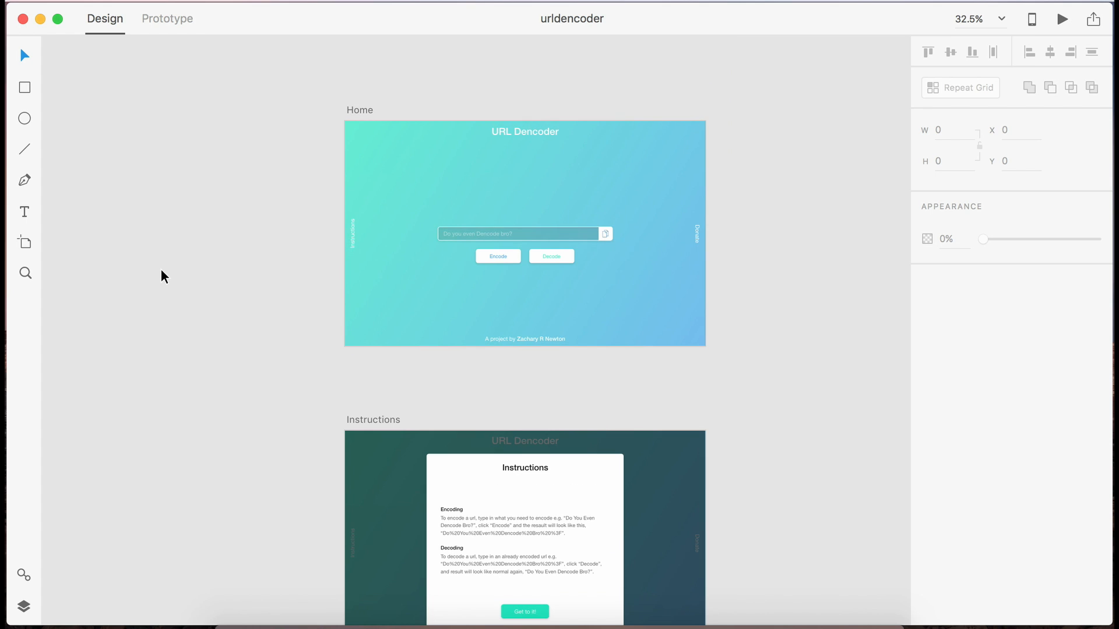
scroll(211, 76, "down", 3)
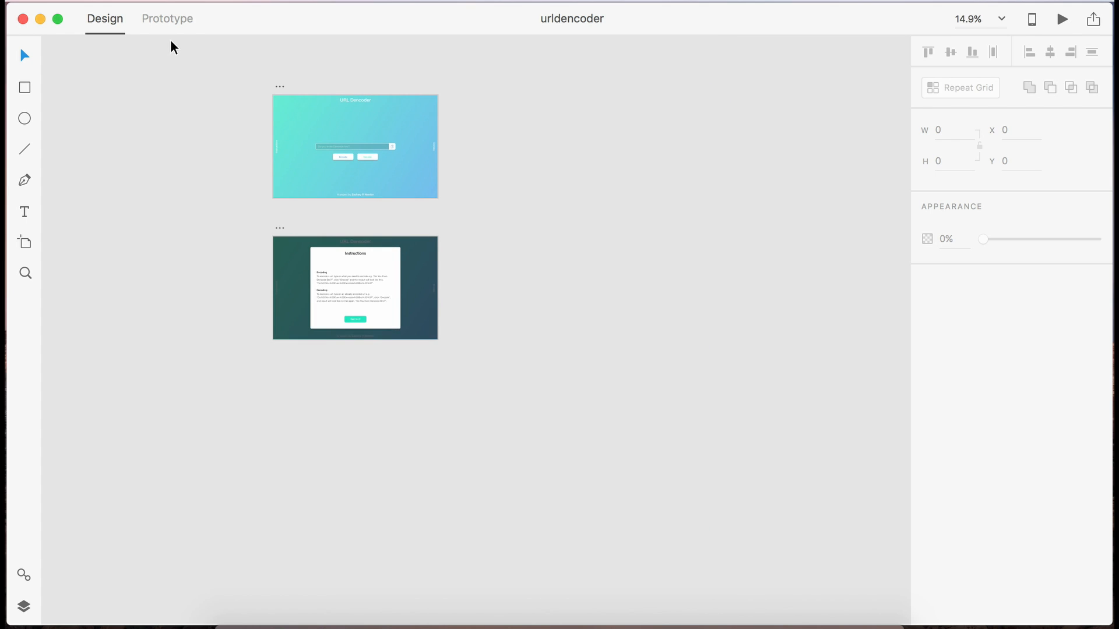
left_click(177, 24)
scroll(221, 169, "up", 3)
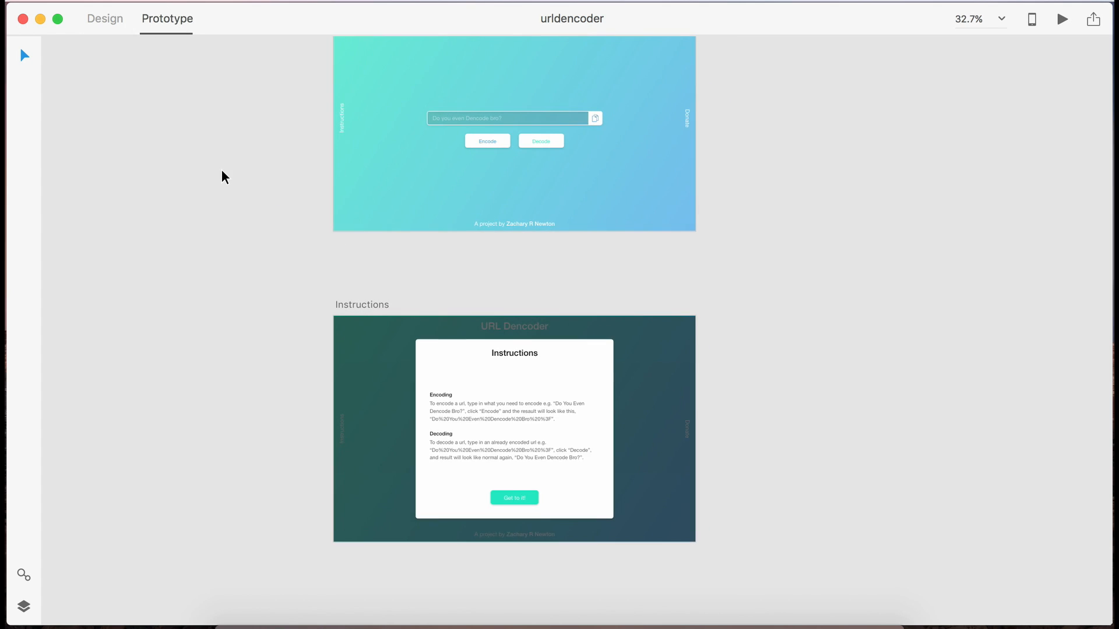
left_click(350, 131)
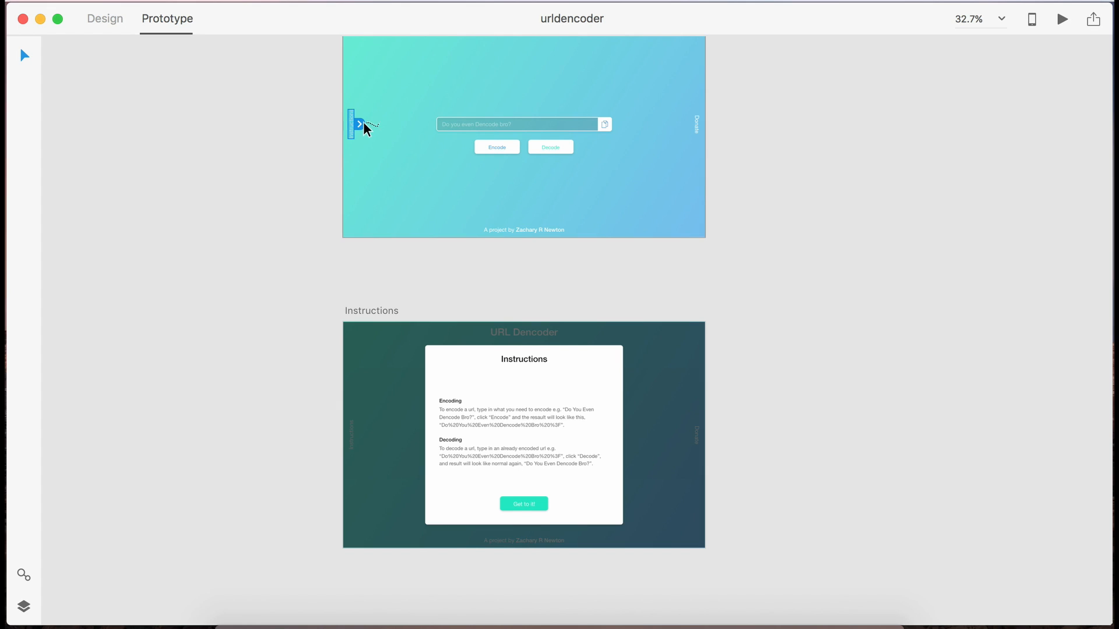
left_click_drag(362, 122, 362, 407)
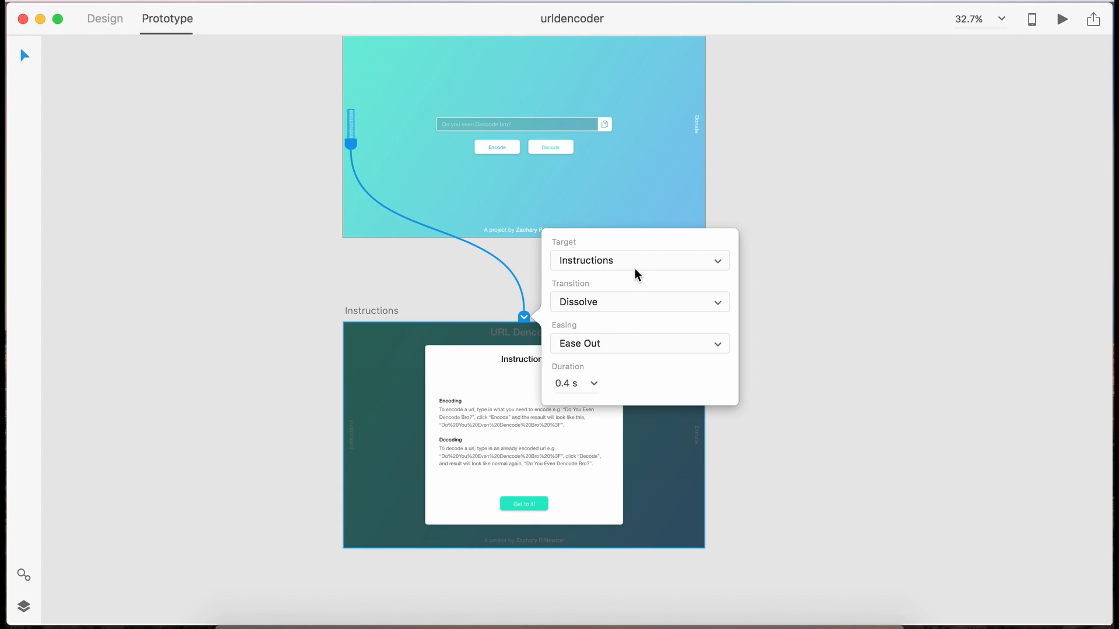
Step: Set the Instructions link's transition to Slide Right, with Ease Out as its easing
left_click(635, 308)
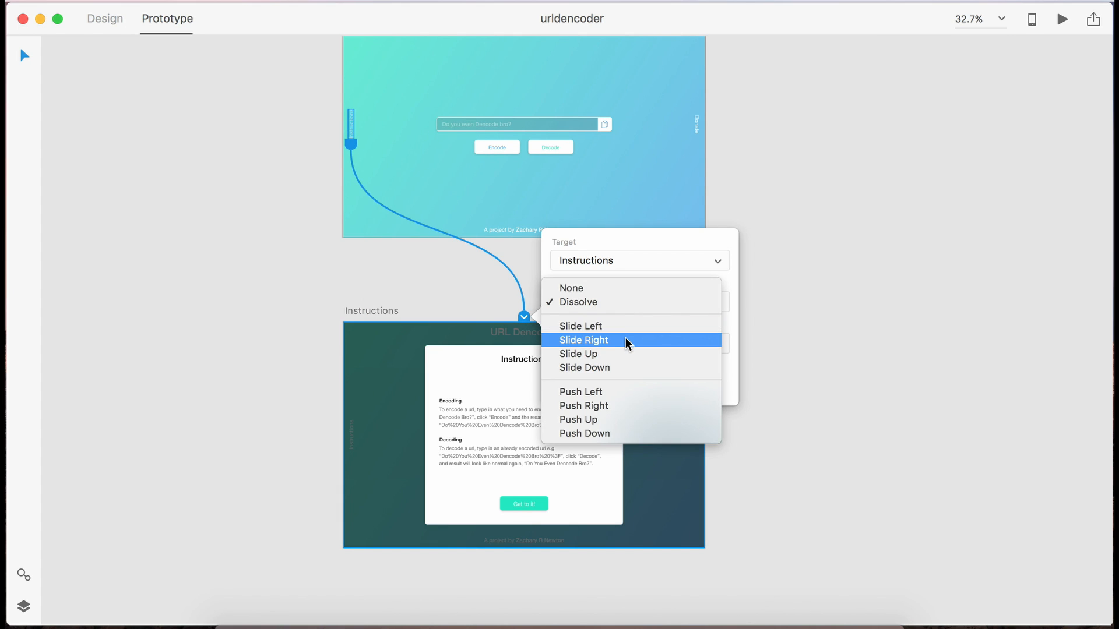
left_click(626, 339)
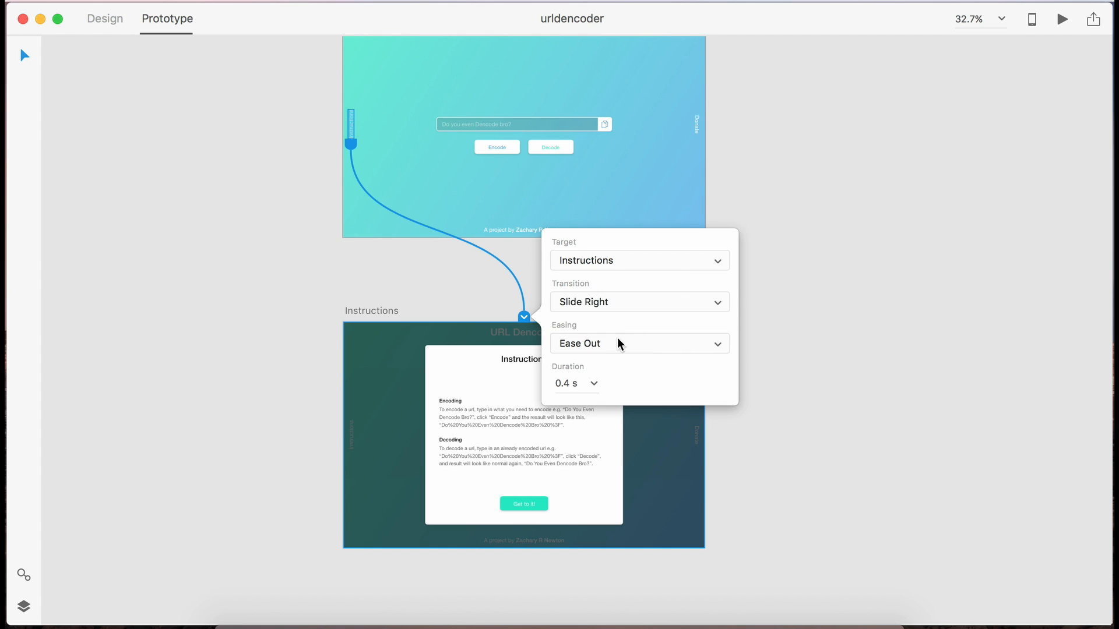
left_click(602, 342)
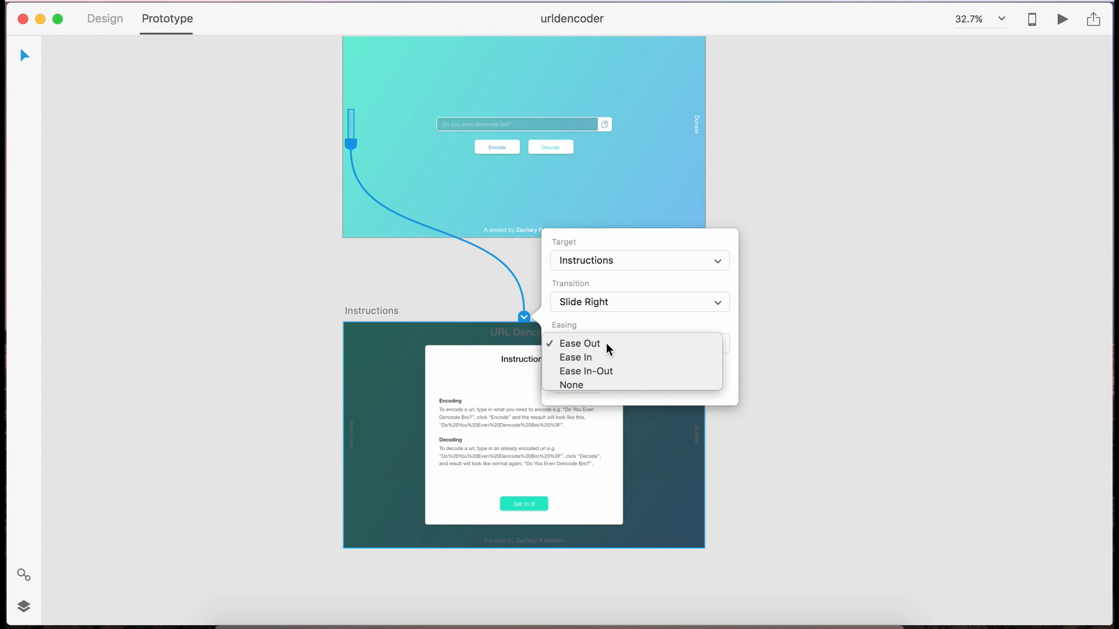
left_click(606, 342)
left_click(273, 349)
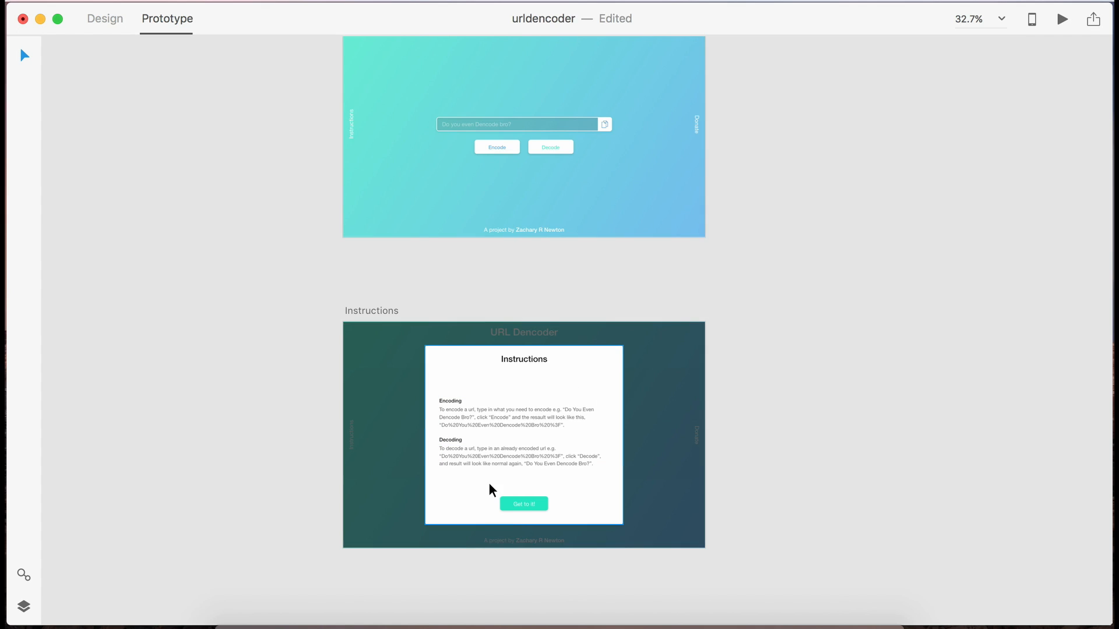
Step: Link the "Get to it!" button on the Instructions card back to the previous artboard and save the document
left_click(531, 504)
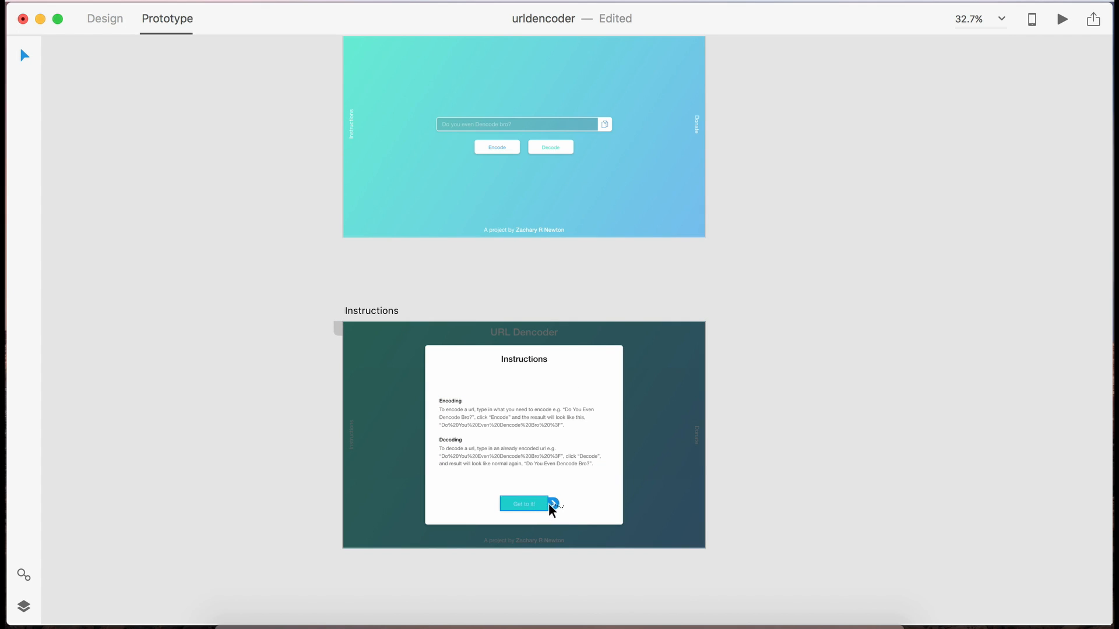
left_click_drag(556, 481, 554, 505)
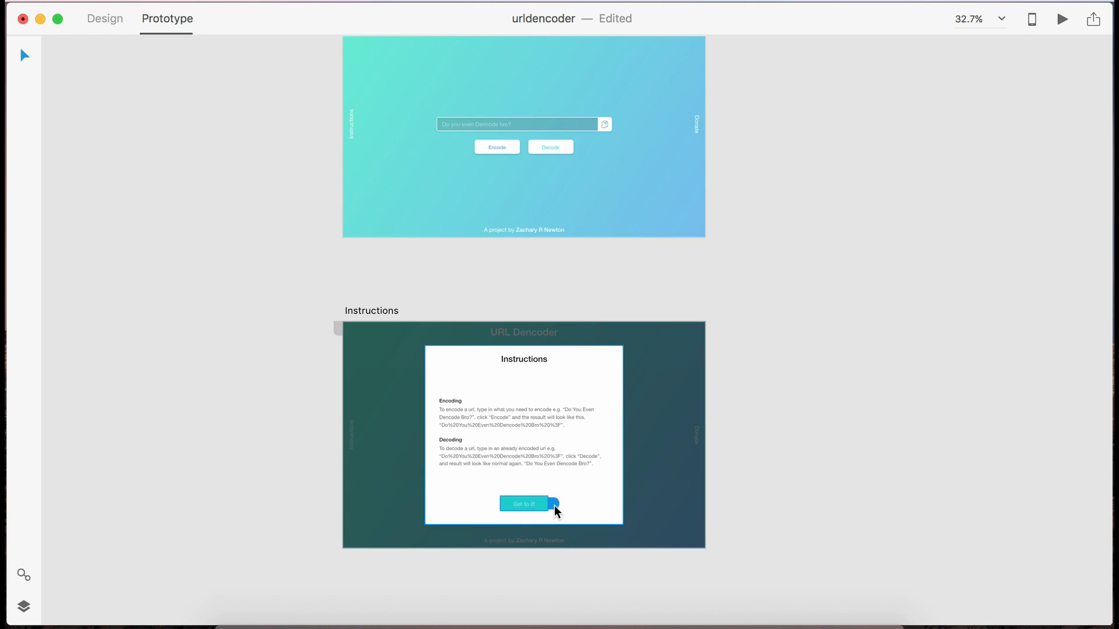
left_click(635, 449)
left_click(633, 460)
left_click(846, 407)
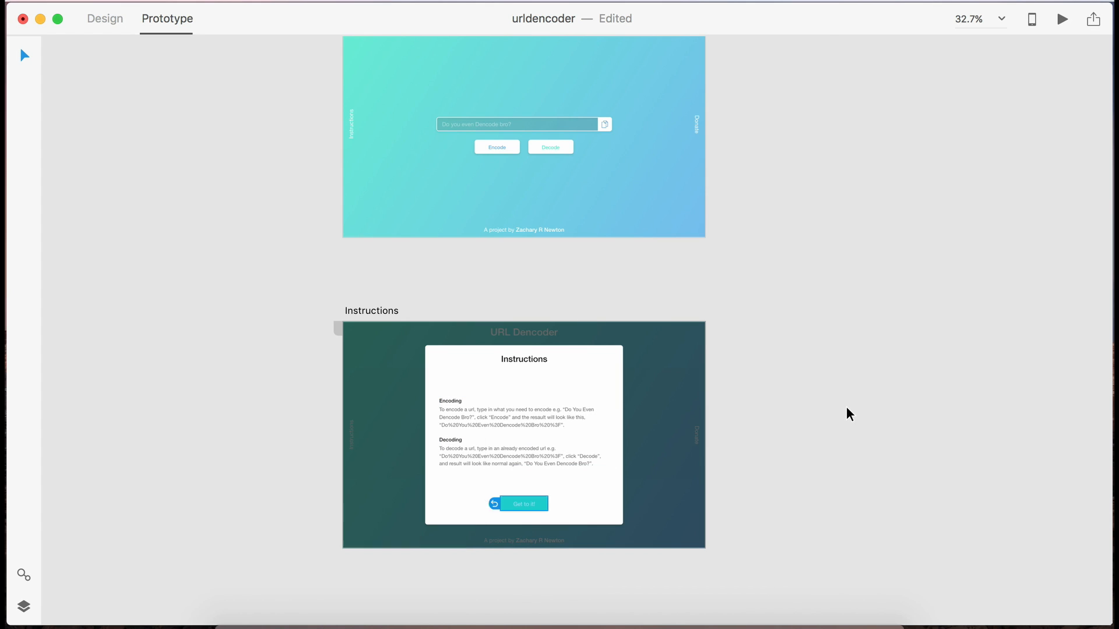
key("super+s")
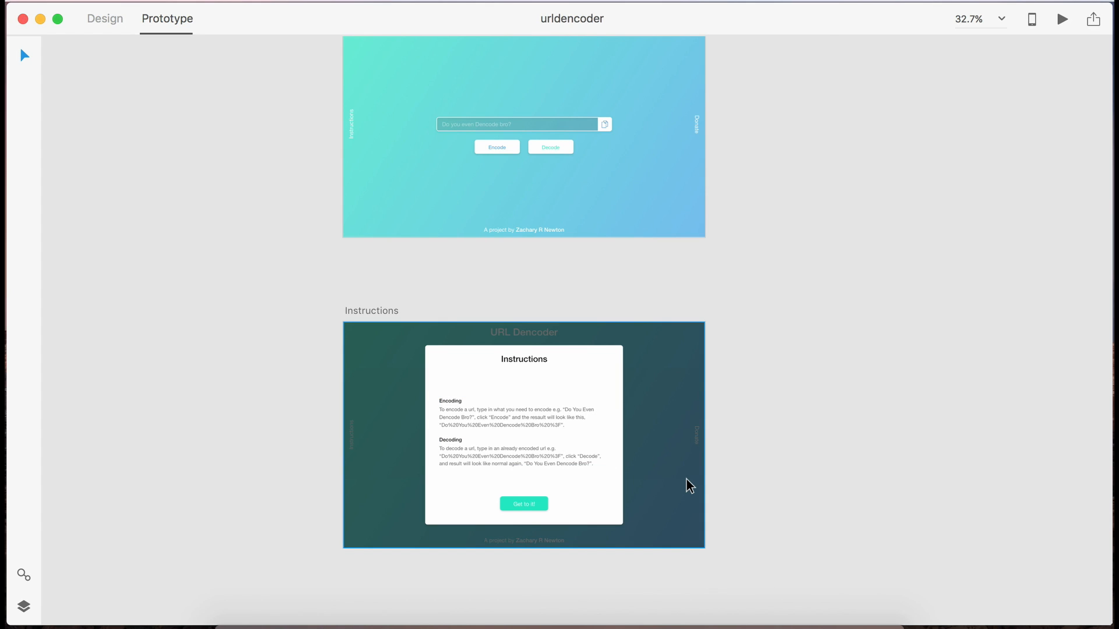
Step: Preview the prototype, test opening the Instructions overlay and returning through the "Get to it!" button, and close the preview
left_click(1063, 21)
left_click_drag(530, 19, 424, 4)
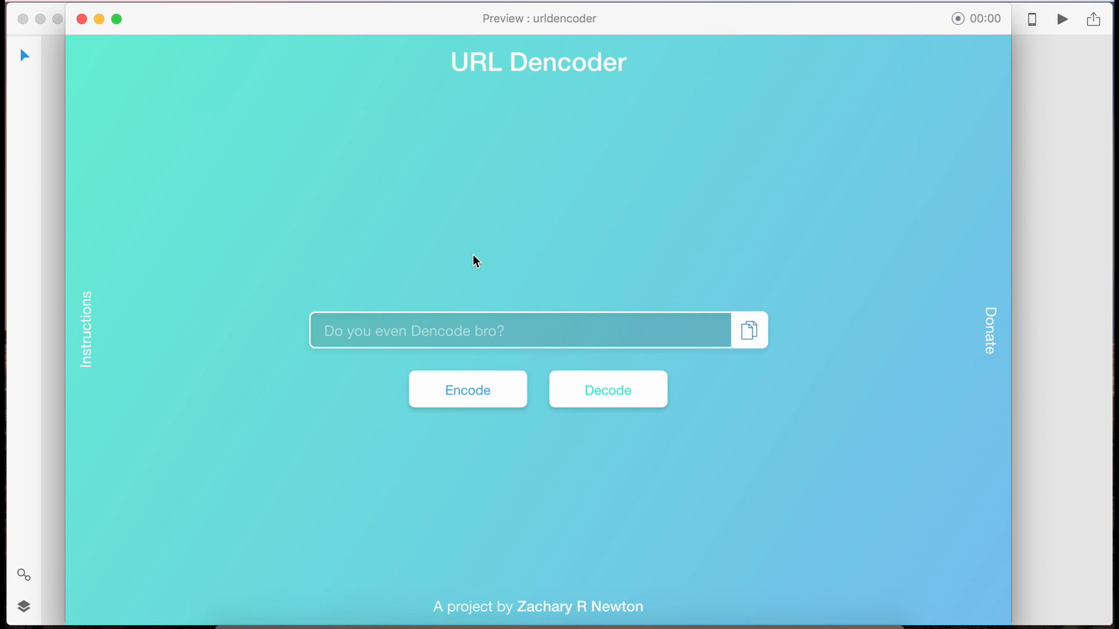
left_click(88, 327)
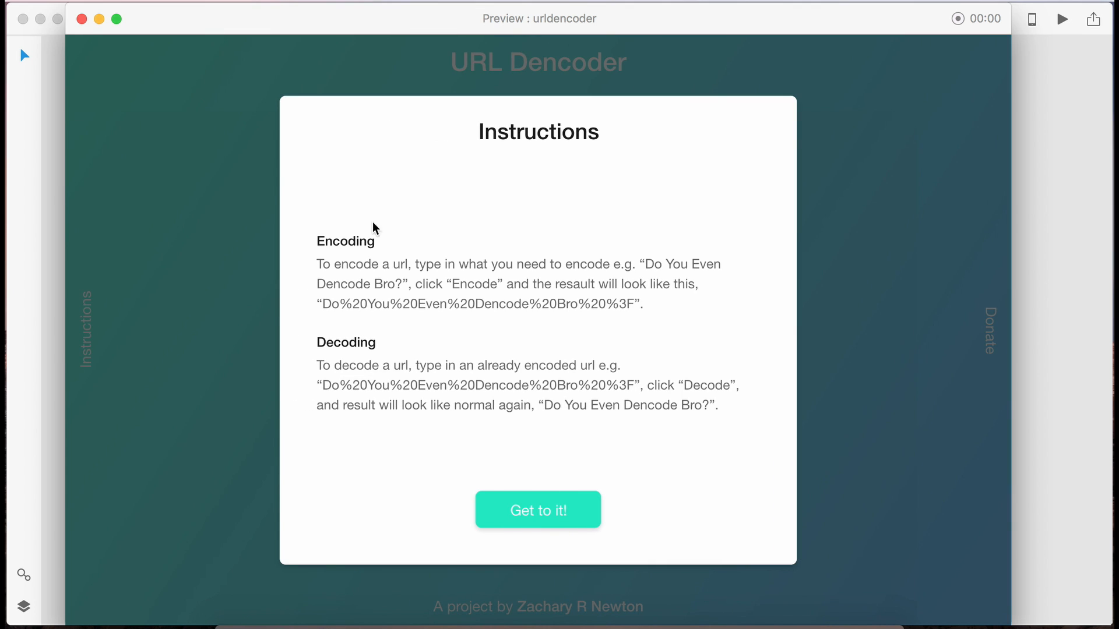
left_click(581, 520)
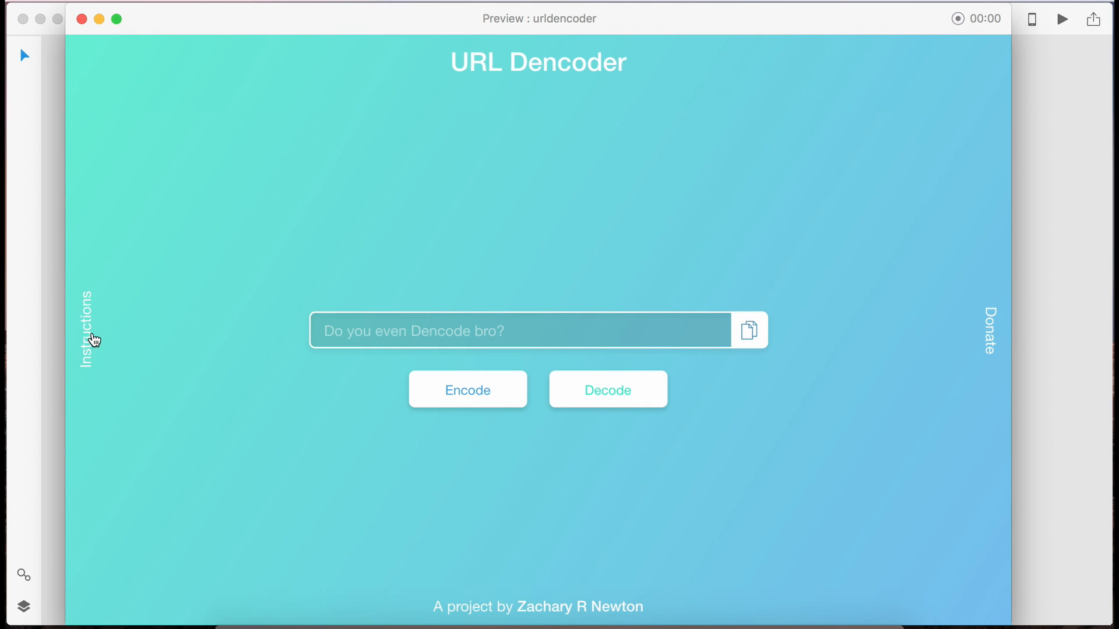
left_click(94, 340)
left_click(555, 527)
left_click(81, 324)
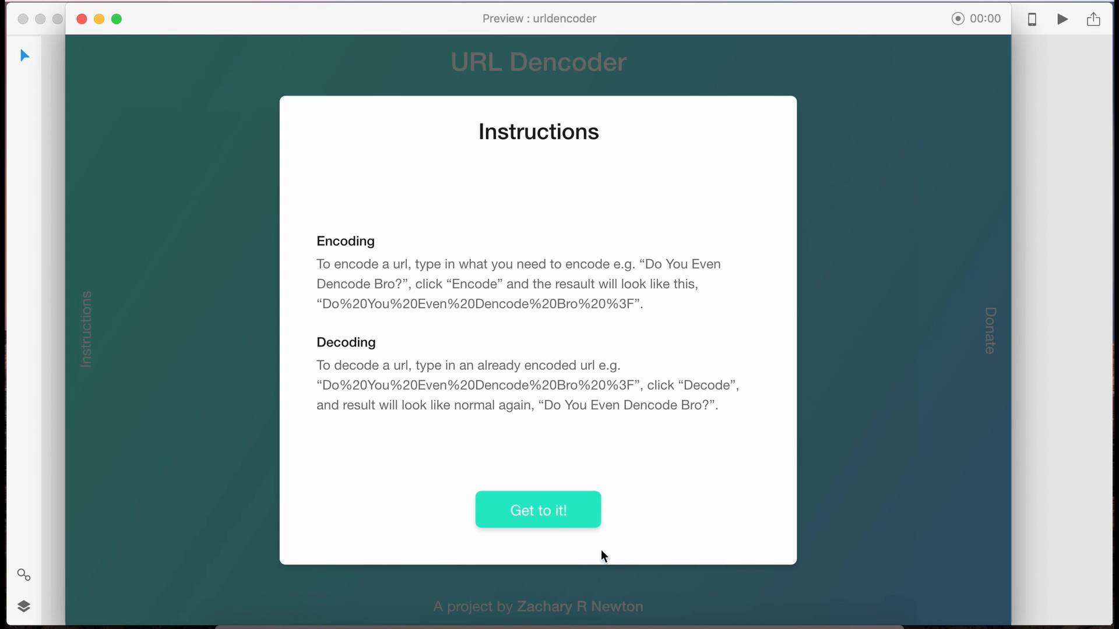
left_click(535, 511)
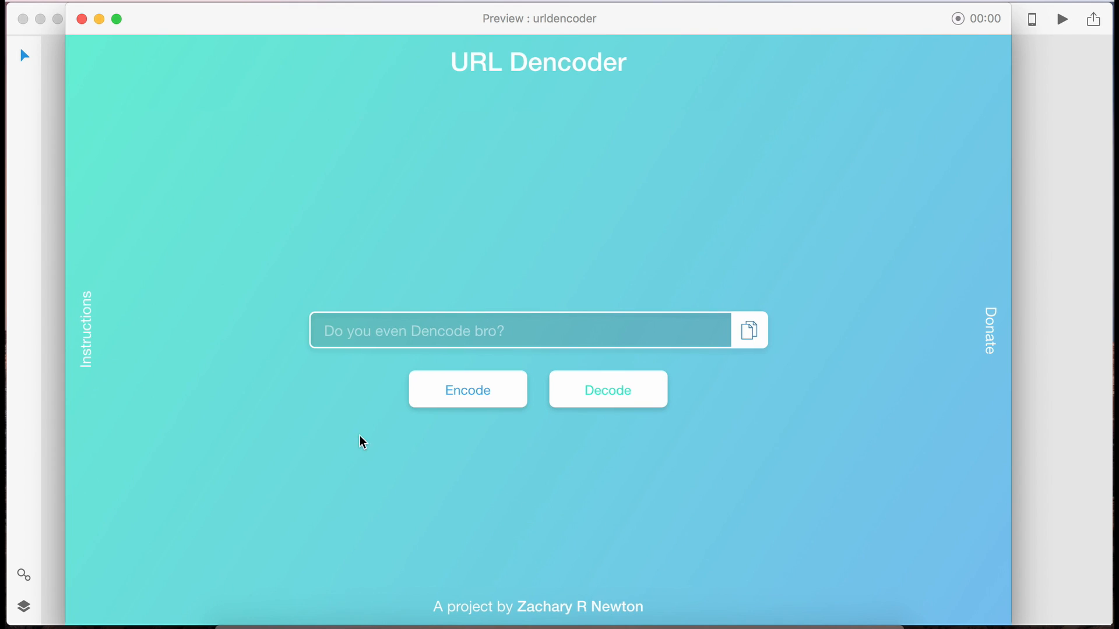
left_click(91, 320)
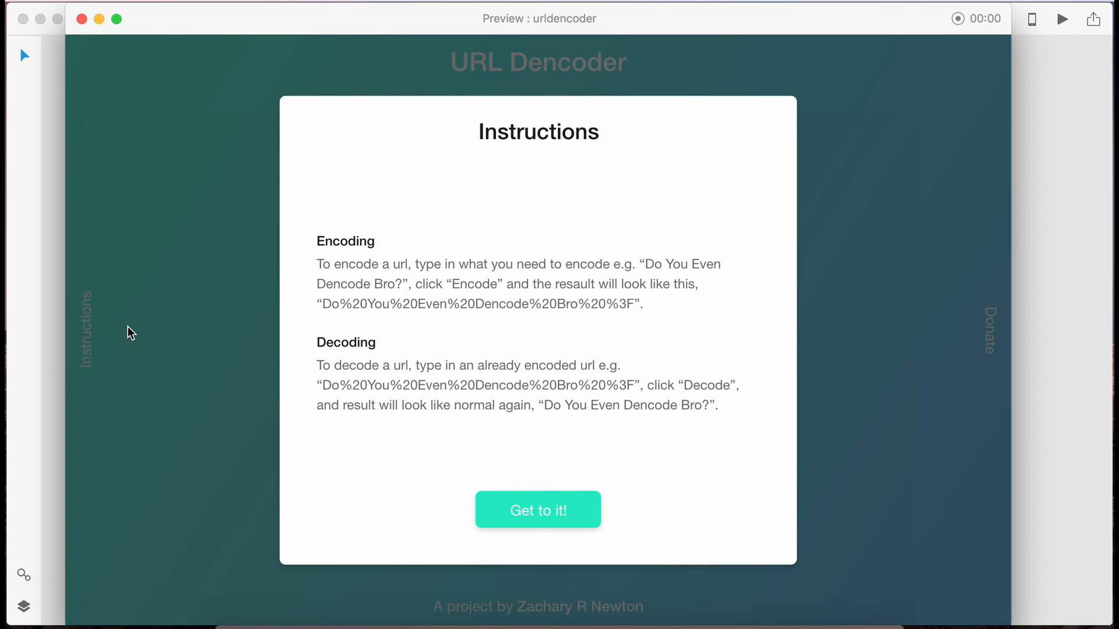
left_click(81, 19)
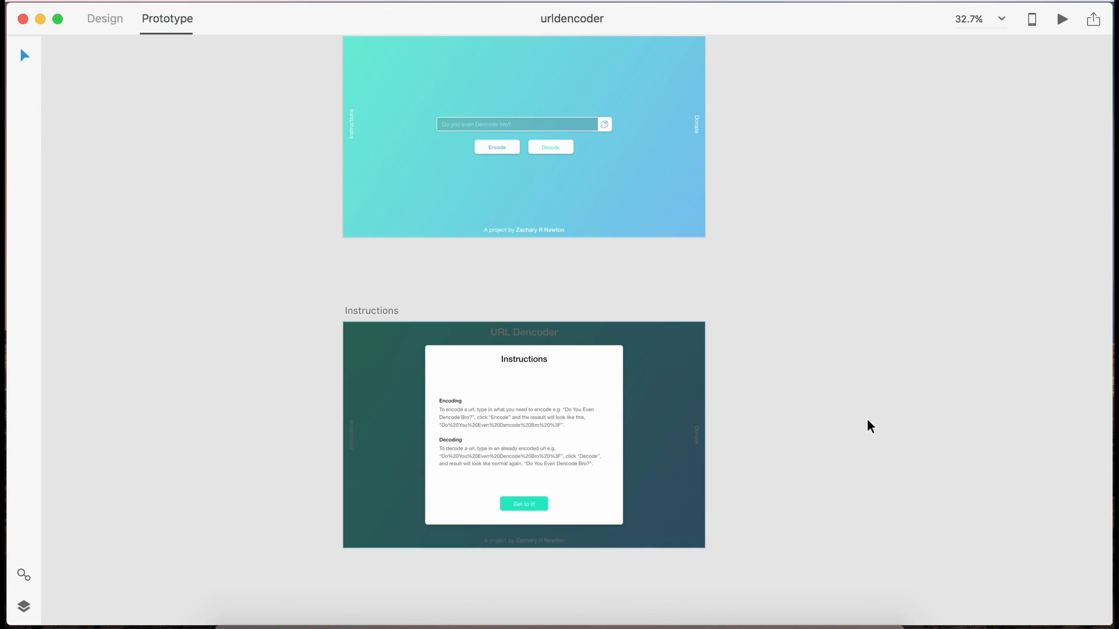
scroll(868, 419, "down", 5)
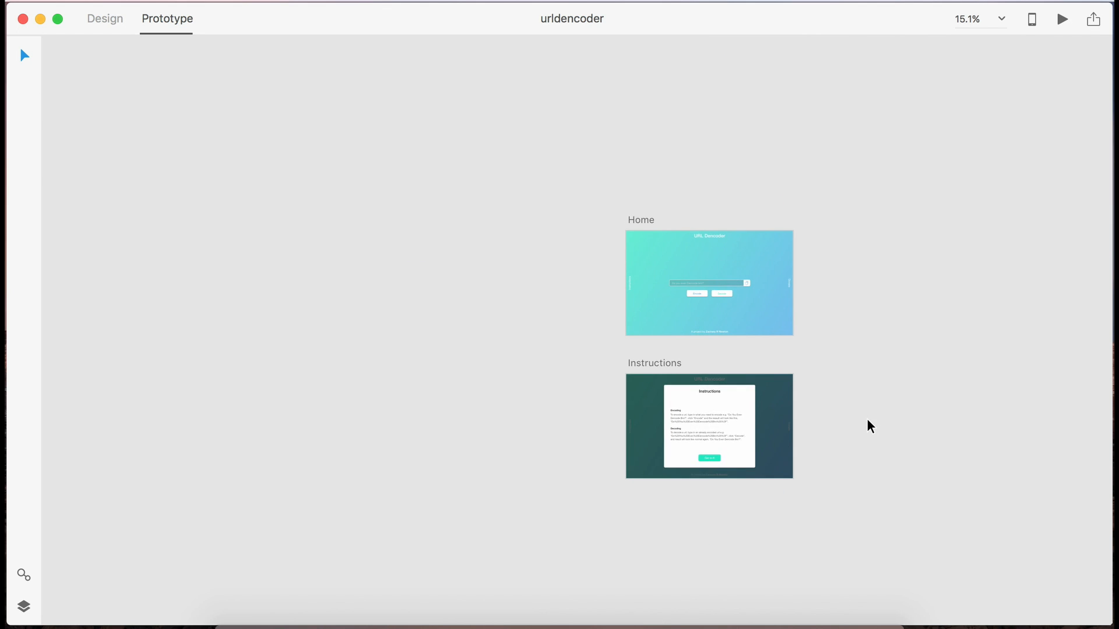
scroll(867, 419, "right", 2)
scroll(866, 418, "up", 3)
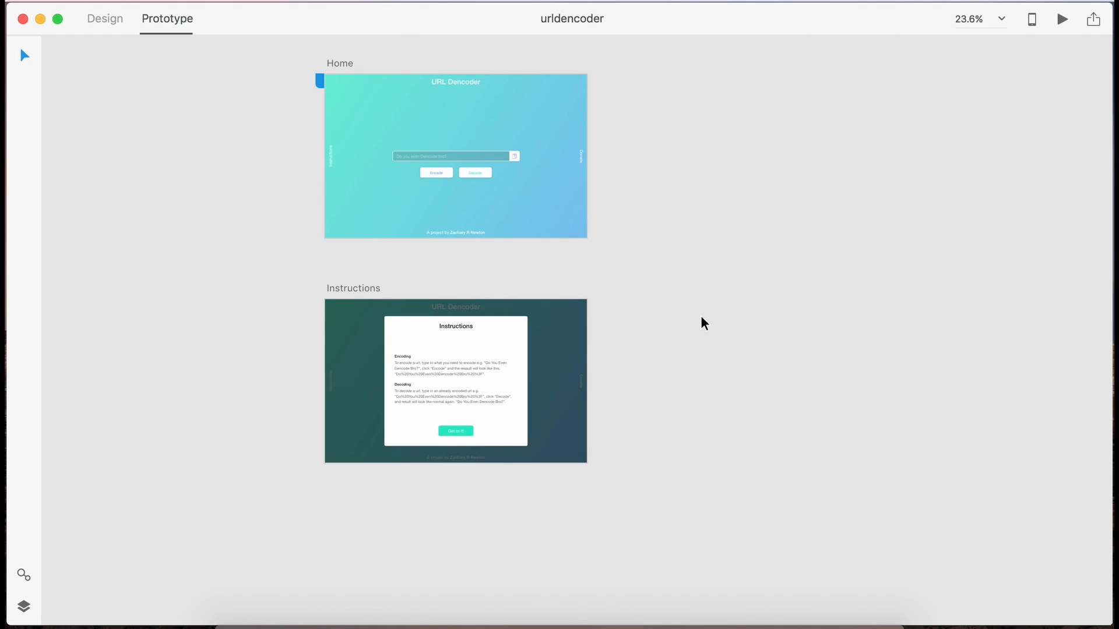
scroll(698, 314, "up", 2)
scroll(698, 314, "left", 1)
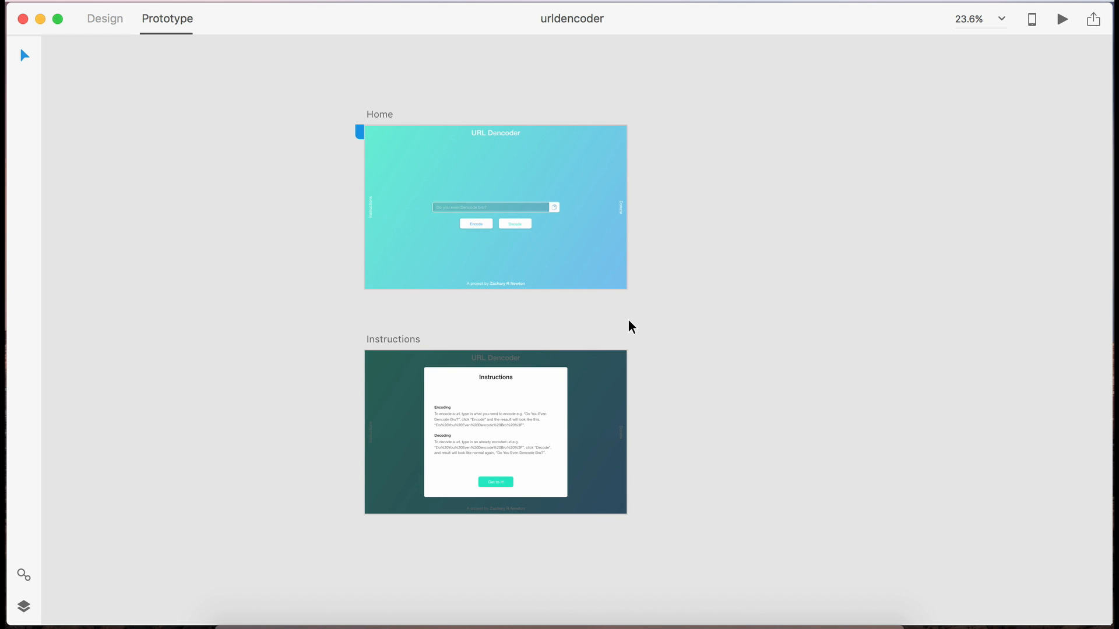
scroll(683, 339, "down", 2)
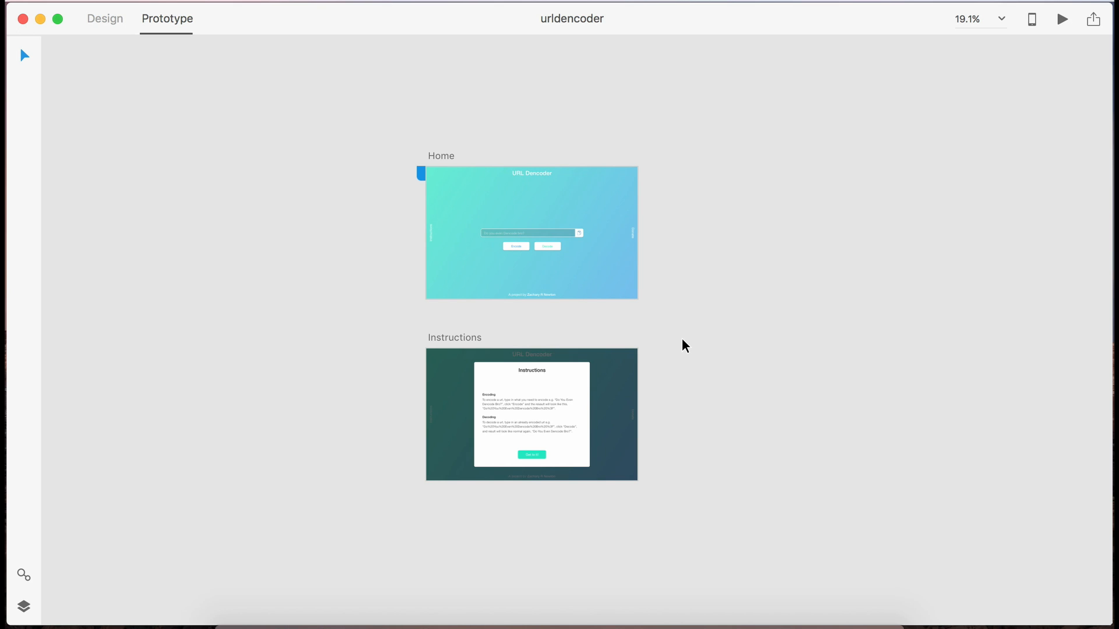
scroll(682, 339, "down", 2)
scroll(682, 339, "right", 1)
scroll(683, 339, "up", 2)
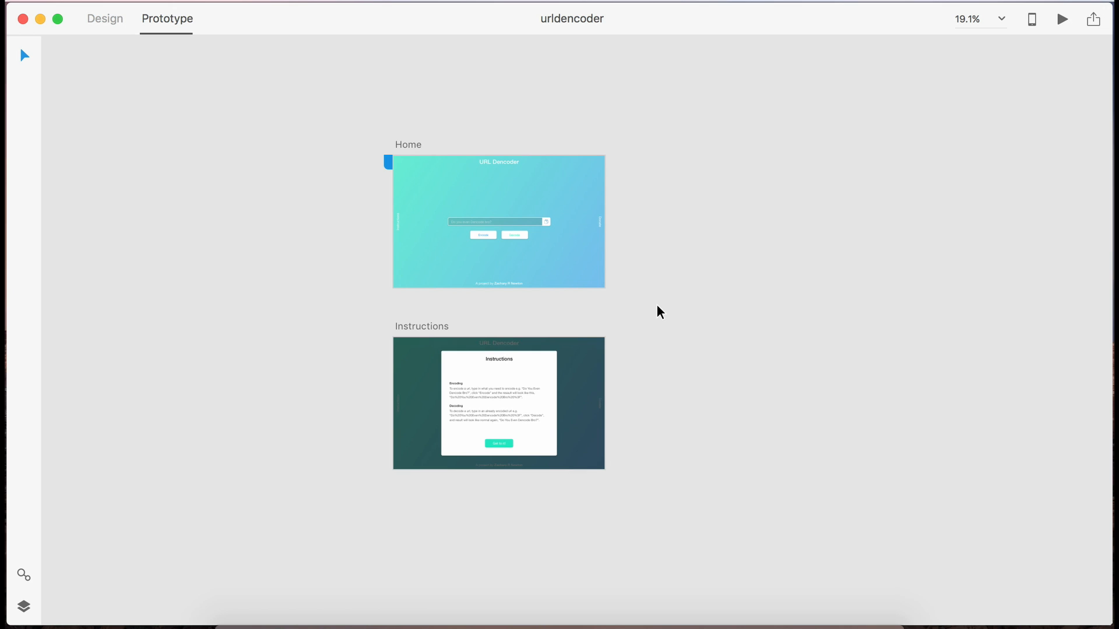
scroll(498, 310, "up", 2)
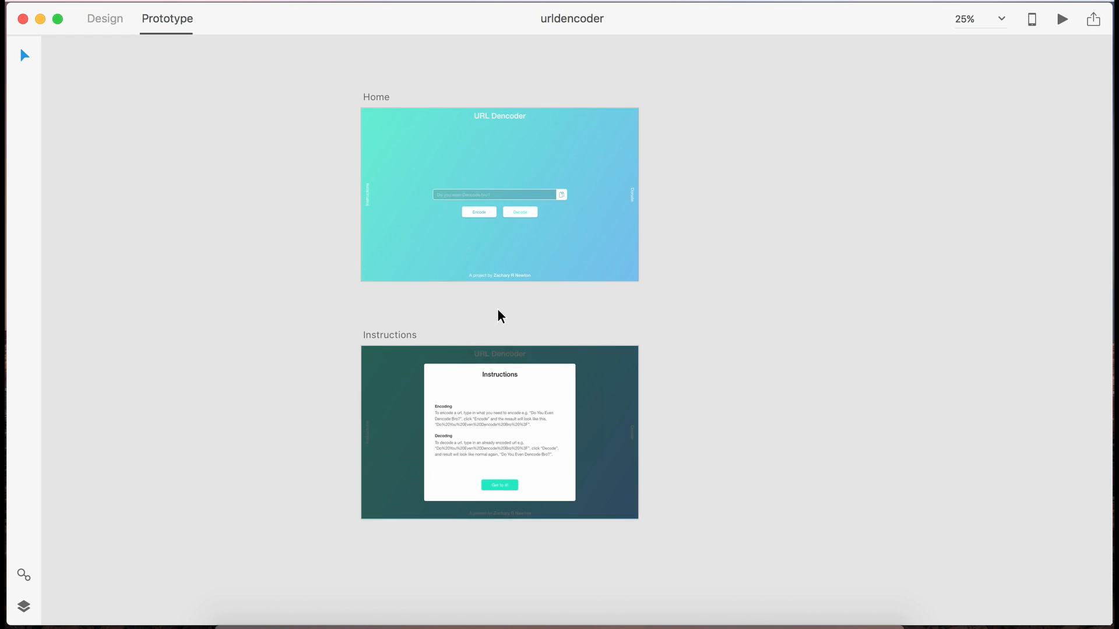
scroll(498, 310, "up", 1)
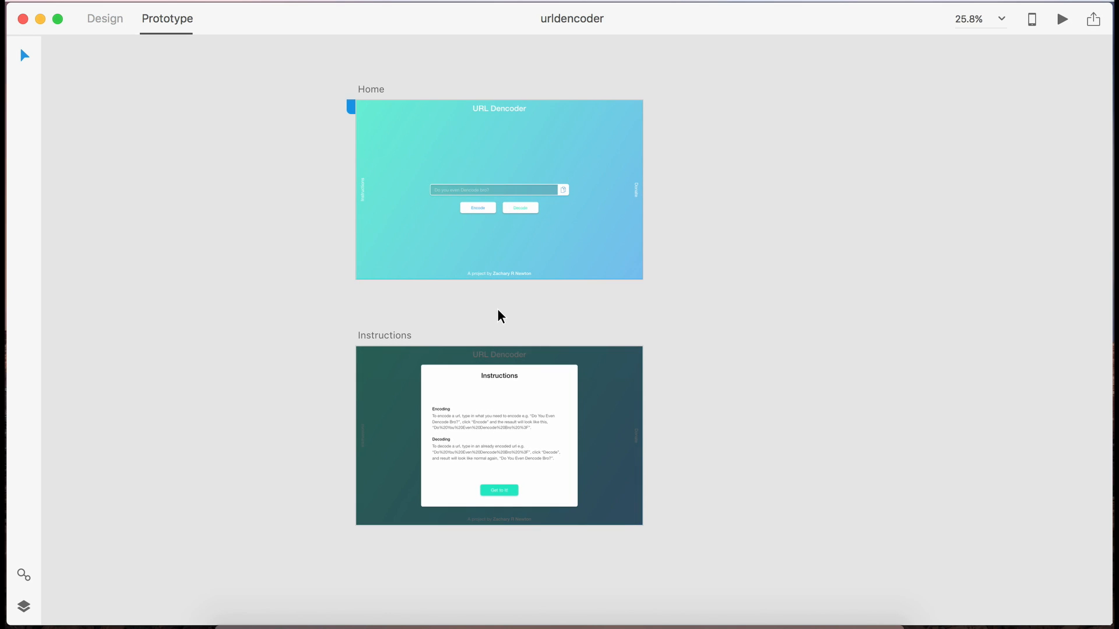